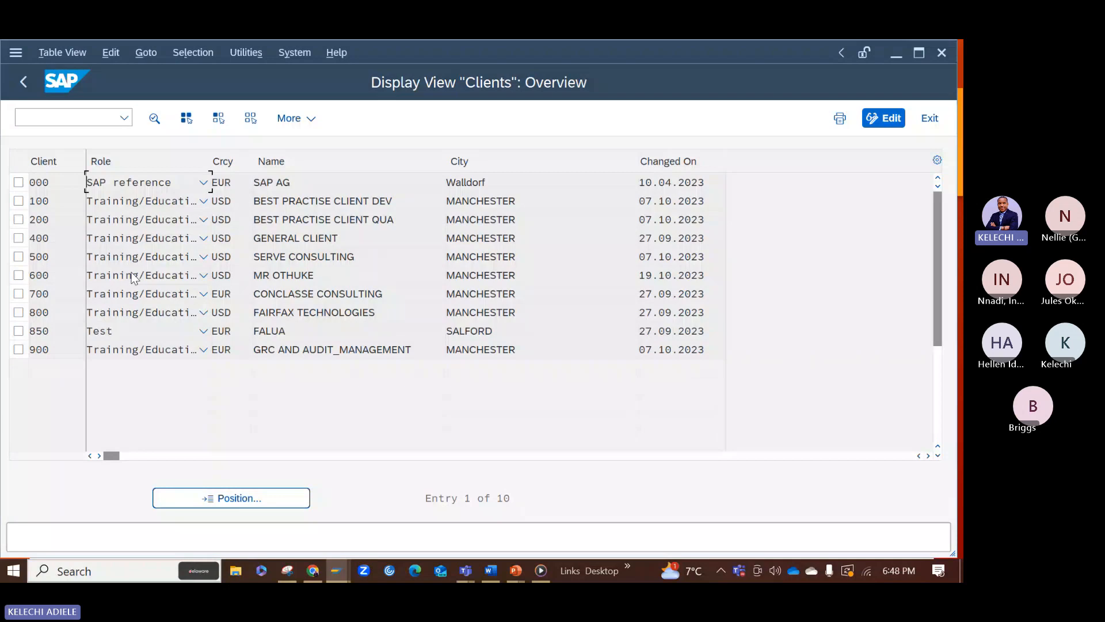
# Step: View the role options available for client 400 and go back to the SAP Easy Access screen
pyautogui.click(203, 240)
pyautogui.click(203, 239)
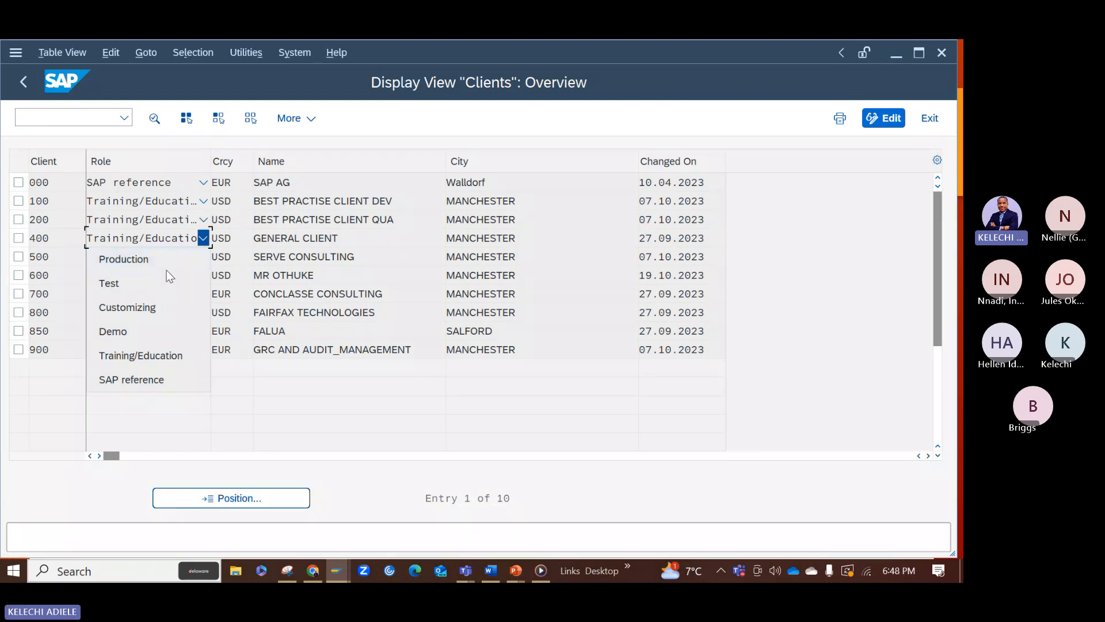
pyautogui.click(123, 117)
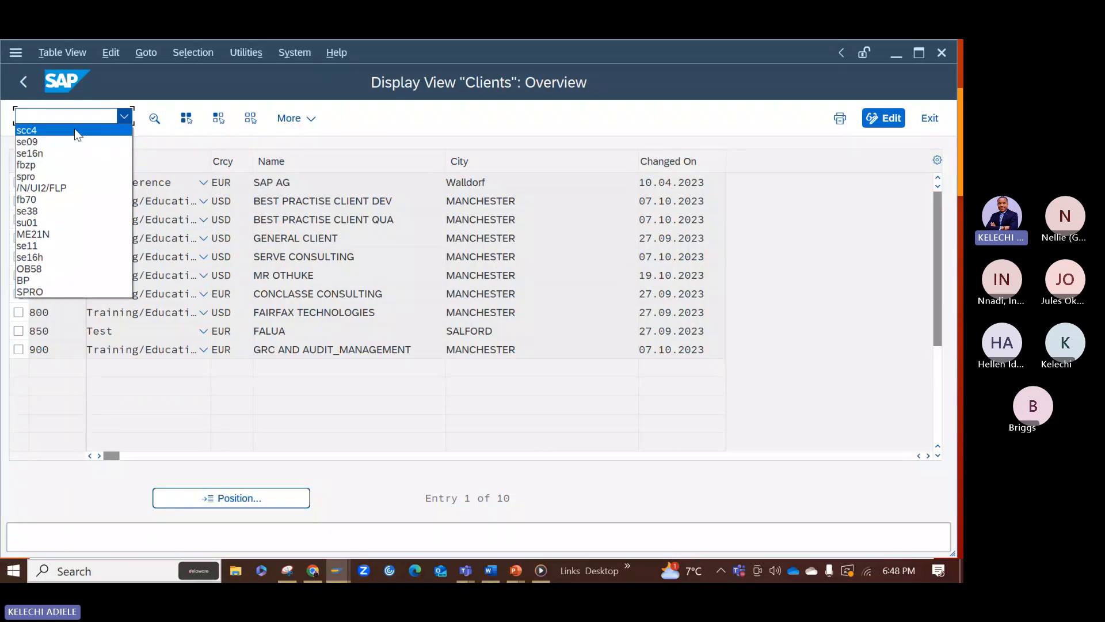
pyautogui.click(22, 80)
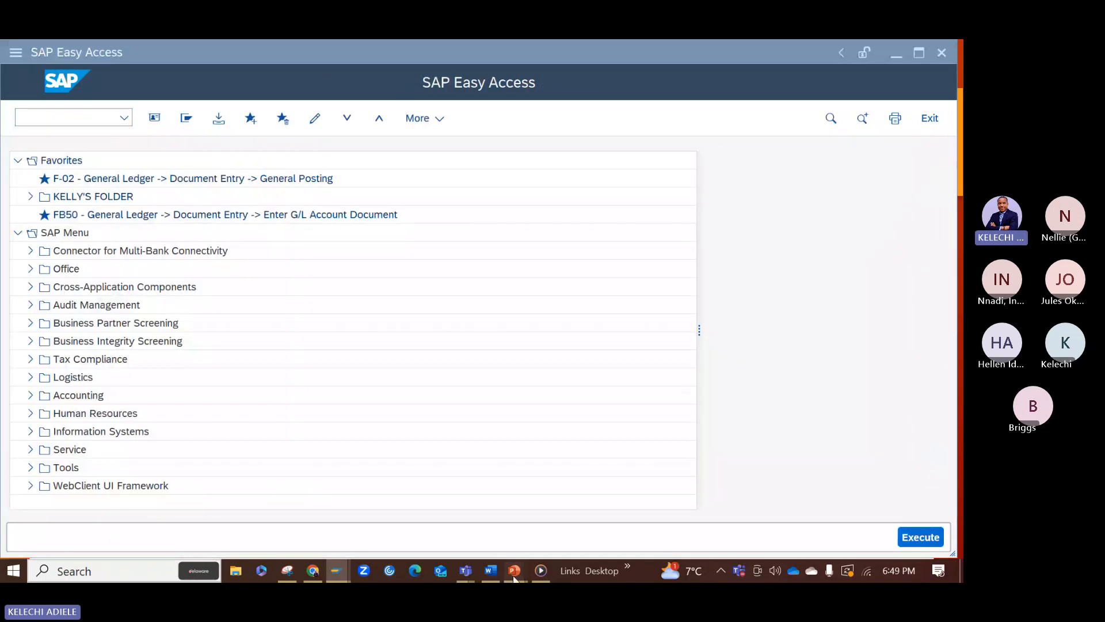
# Step: Switch to the PowerPoint slide show and advance to the slide listing the three ways to access Fiori
pyautogui.moveTo(514, 573)
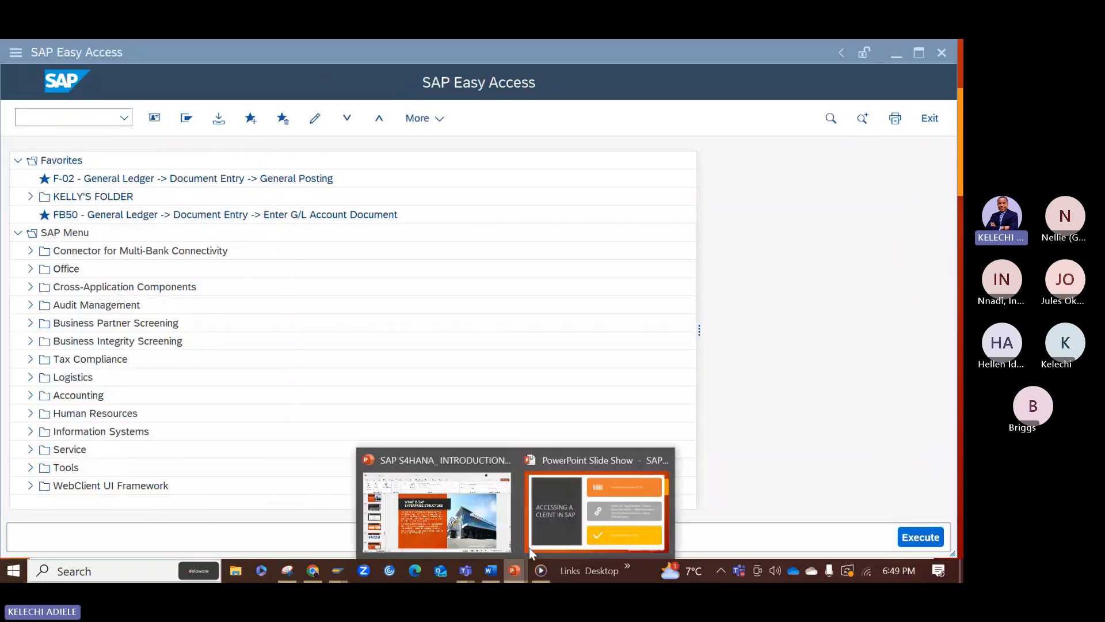
pyautogui.click(600, 512)
pyautogui.press('Right')
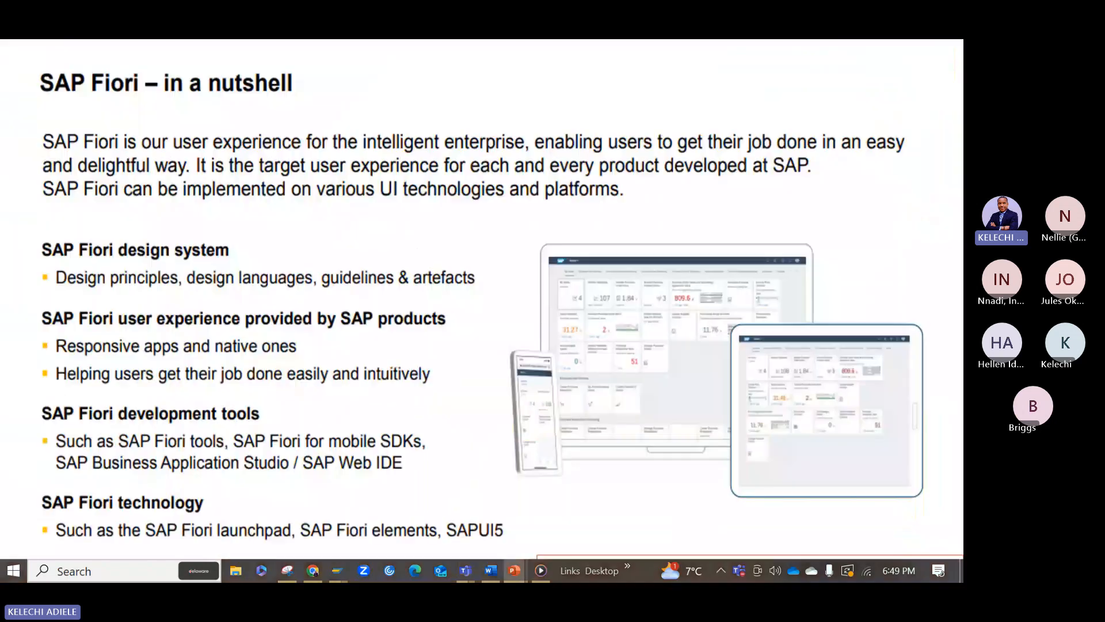
pyautogui.press('Right')
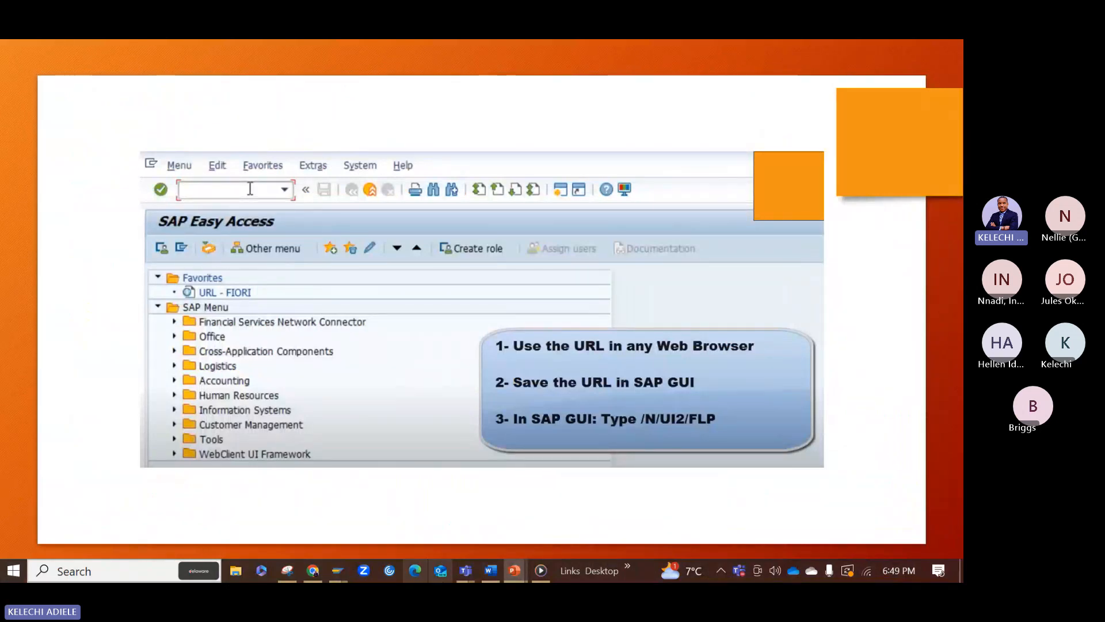
# Step: Switch to Chrome, bring up the SAP Fiori search page and close the Yahoo Mail tab
pyautogui.click(312, 580)
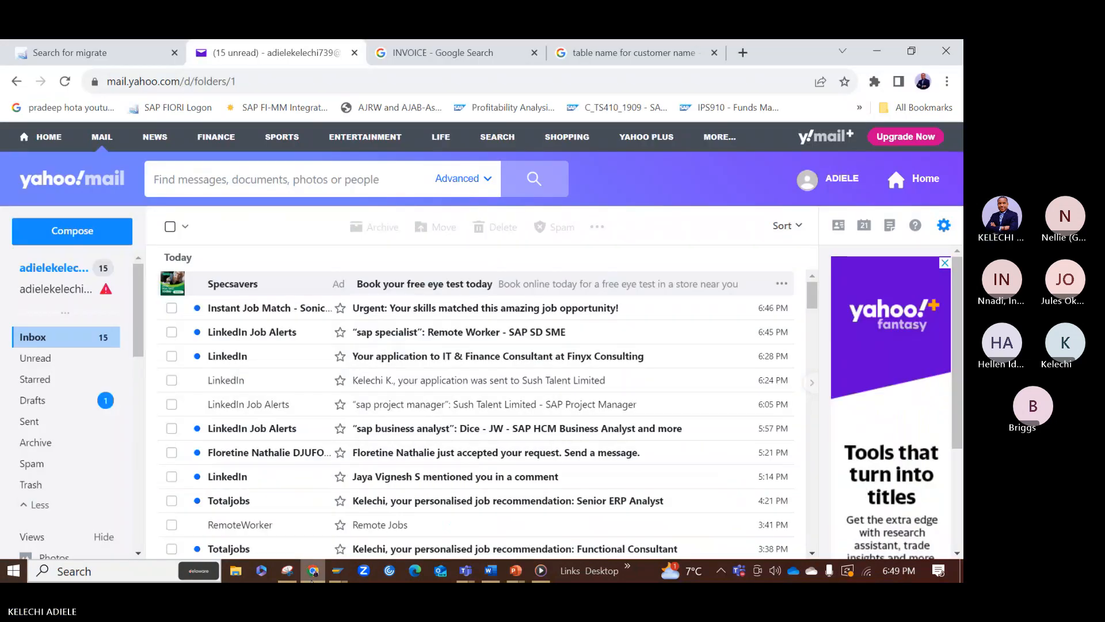
pyautogui.click(124, 54)
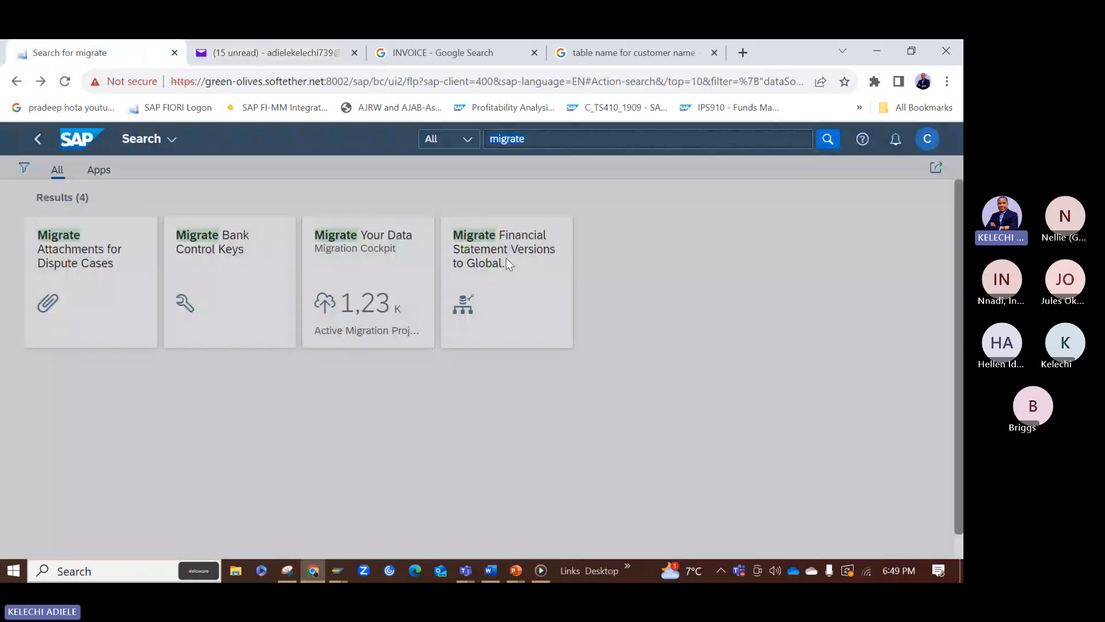
pyautogui.click(335, 574)
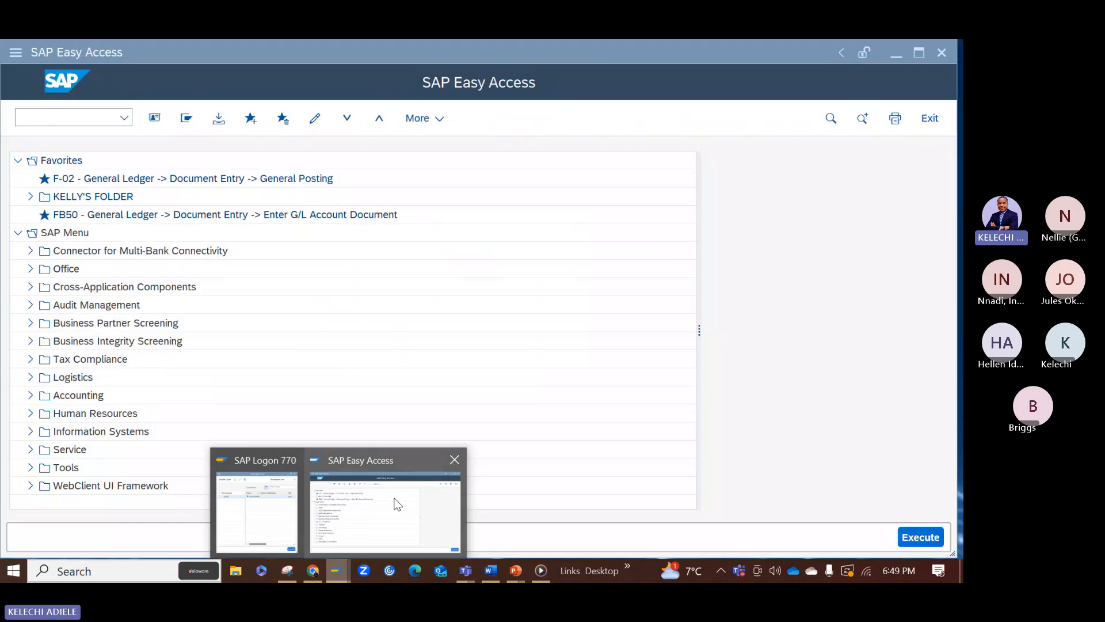
pyautogui.click(397, 504)
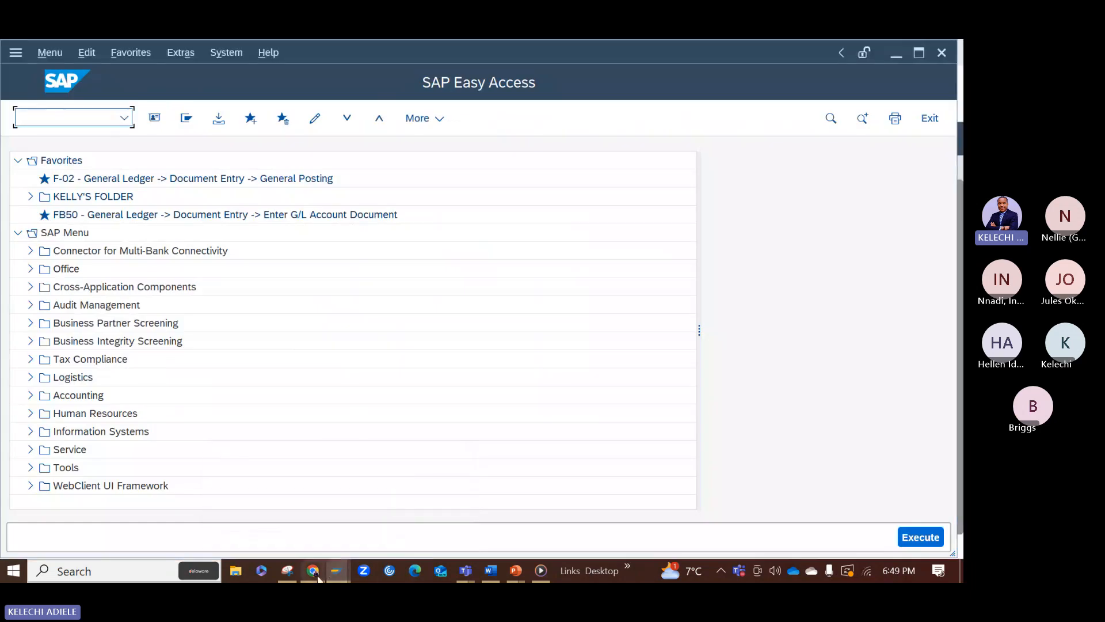
pyautogui.click(316, 573)
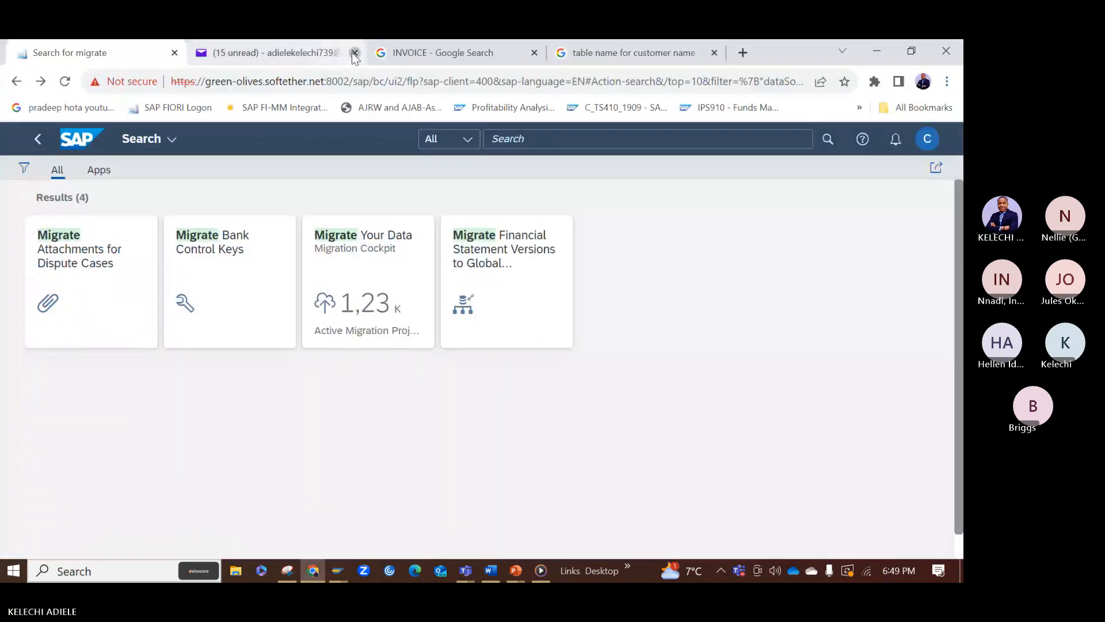
pyautogui.click(354, 53)
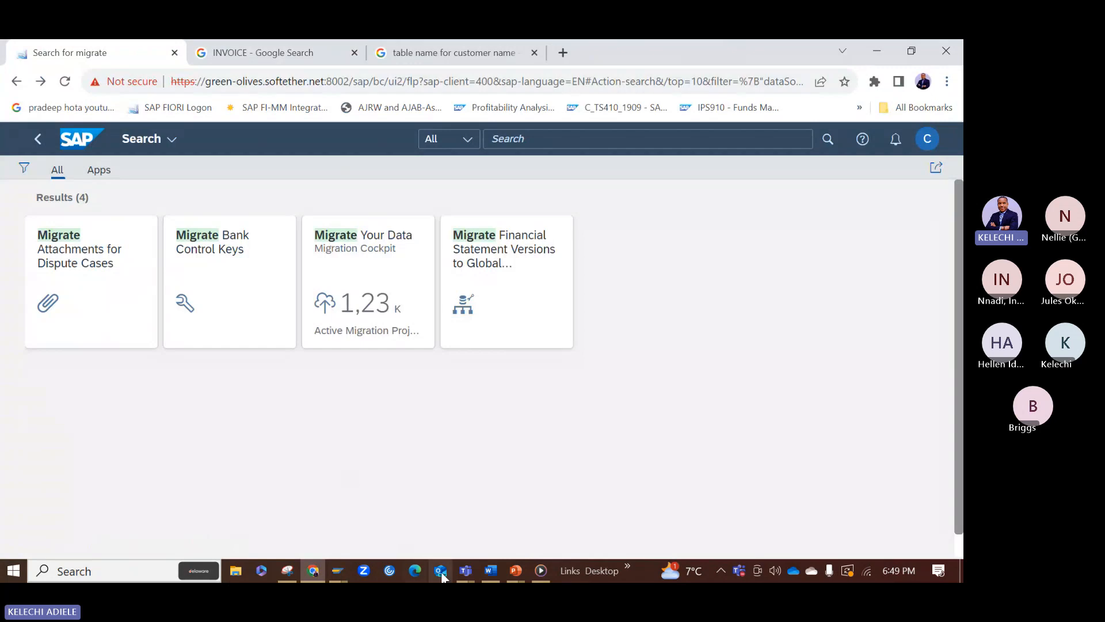
# Step: Compare the SAP Easy Access screen in SAP GUI with the SAP Fiori search page in Chrome
pyautogui.moveTo(344, 568)
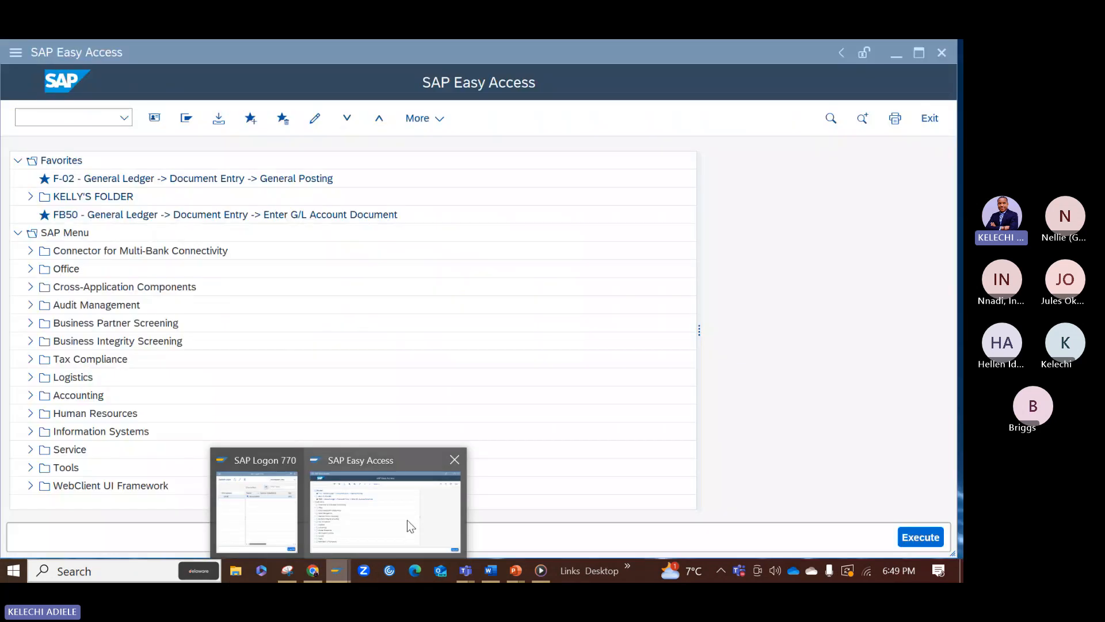
pyautogui.click(407, 519)
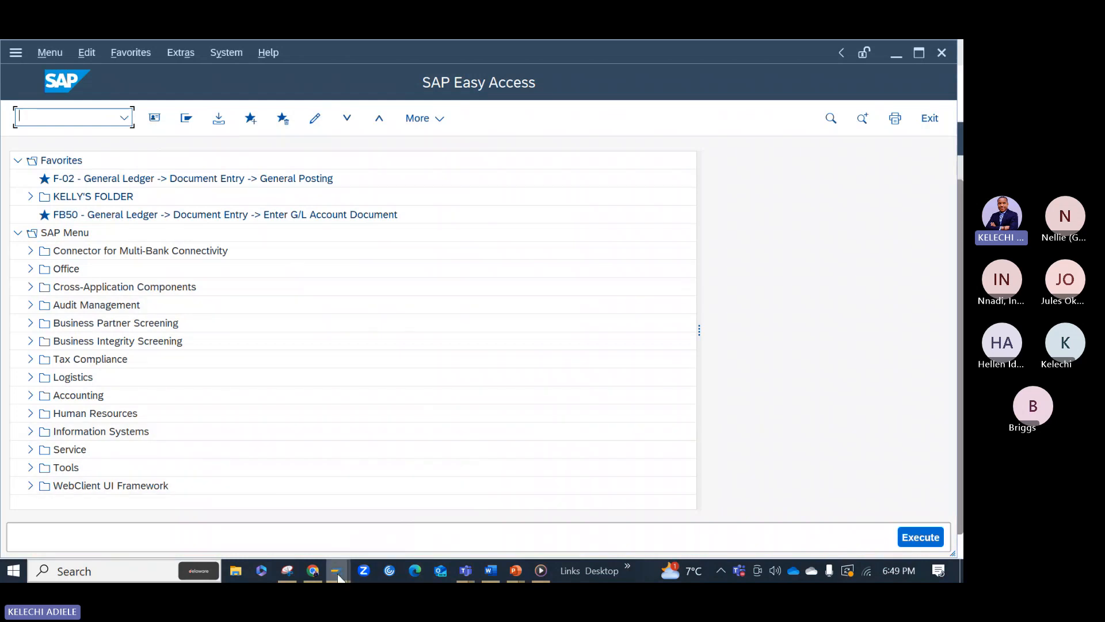
pyautogui.click(319, 576)
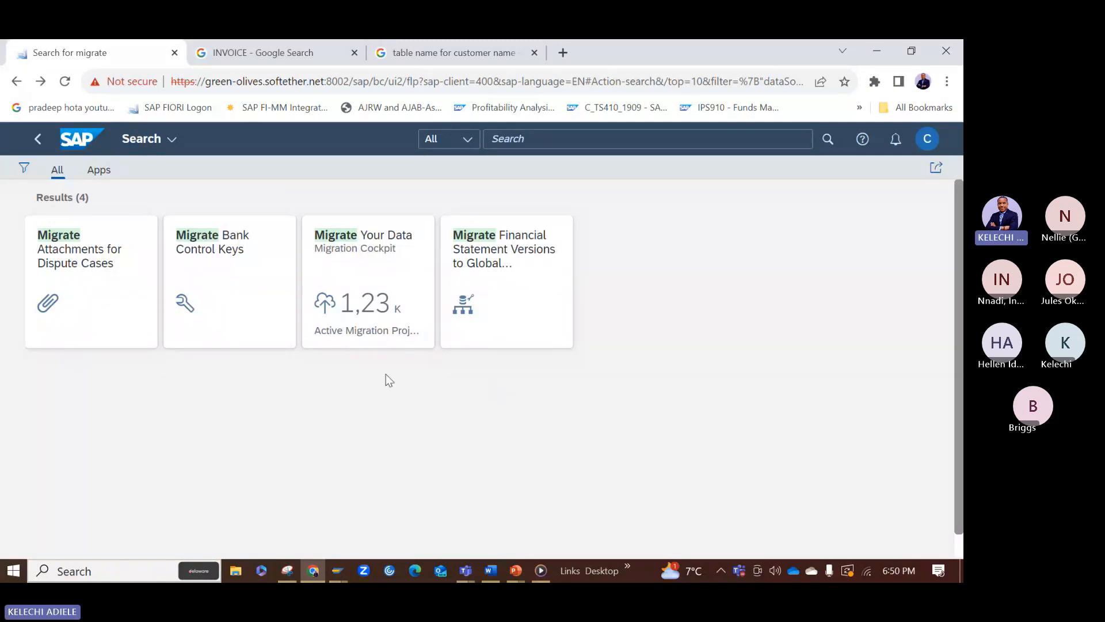
pyautogui.click(336, 578)
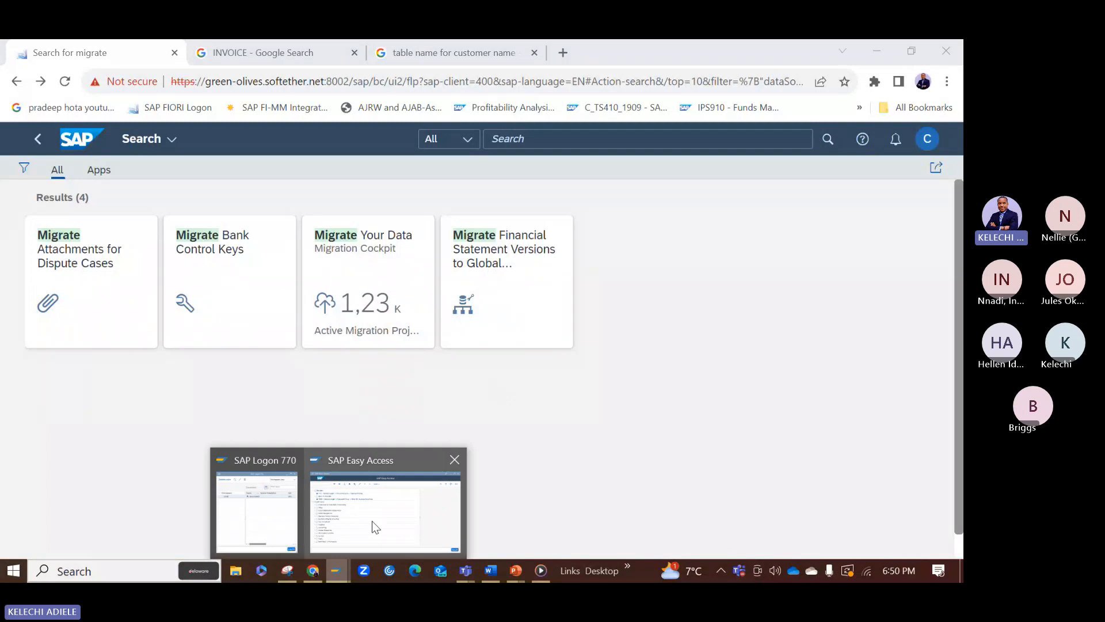
pyautogui.click(375, 527)
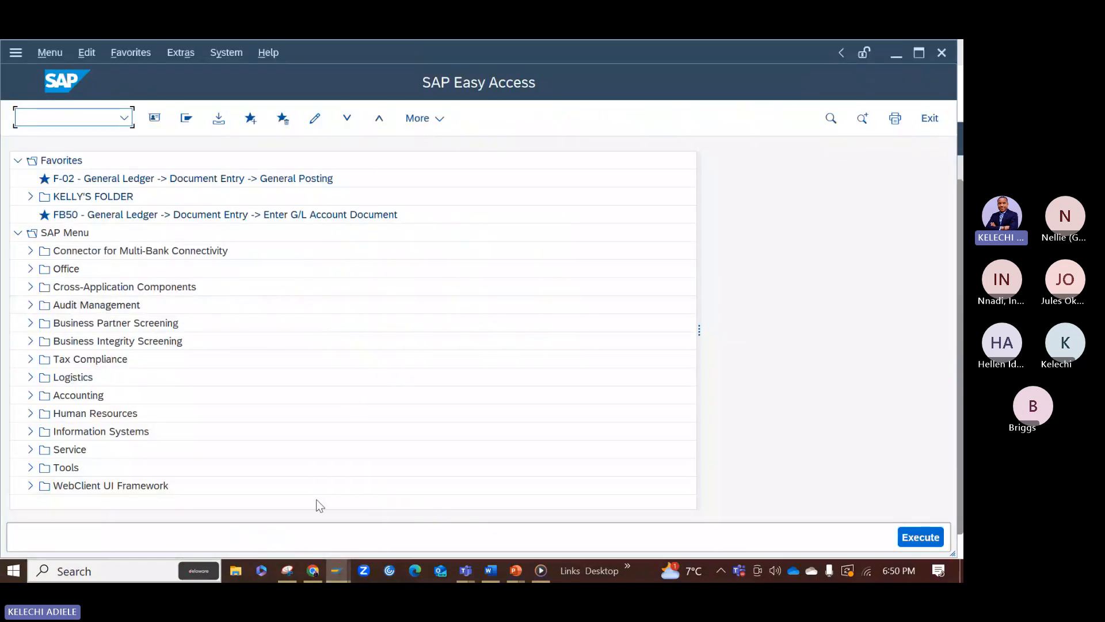
pyautogui.click(313, 573)
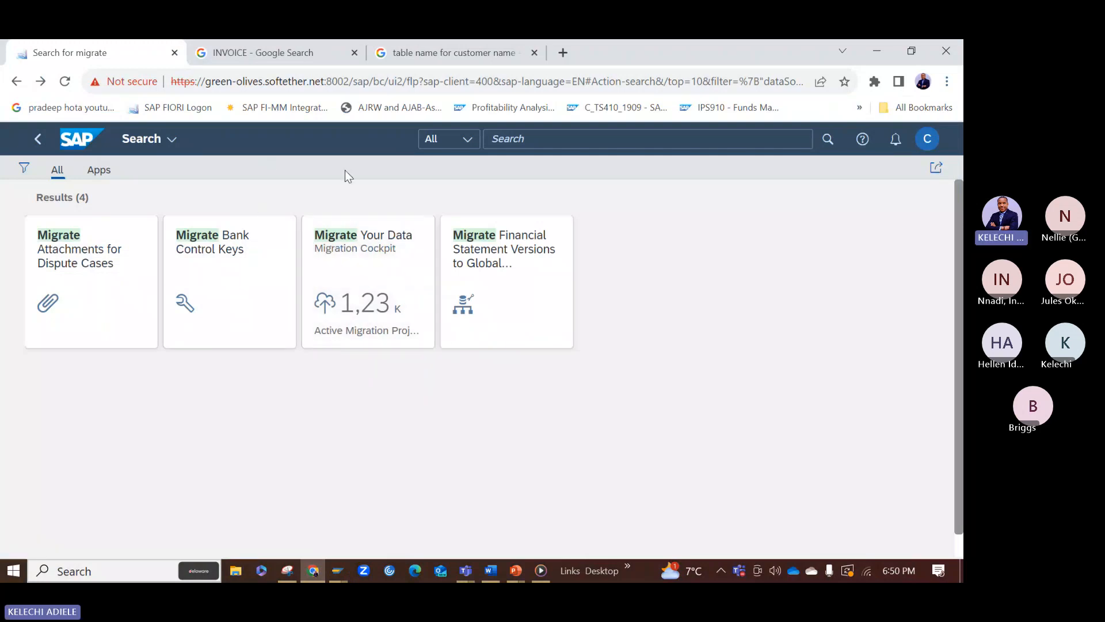
pyautogui.click(526, 139)
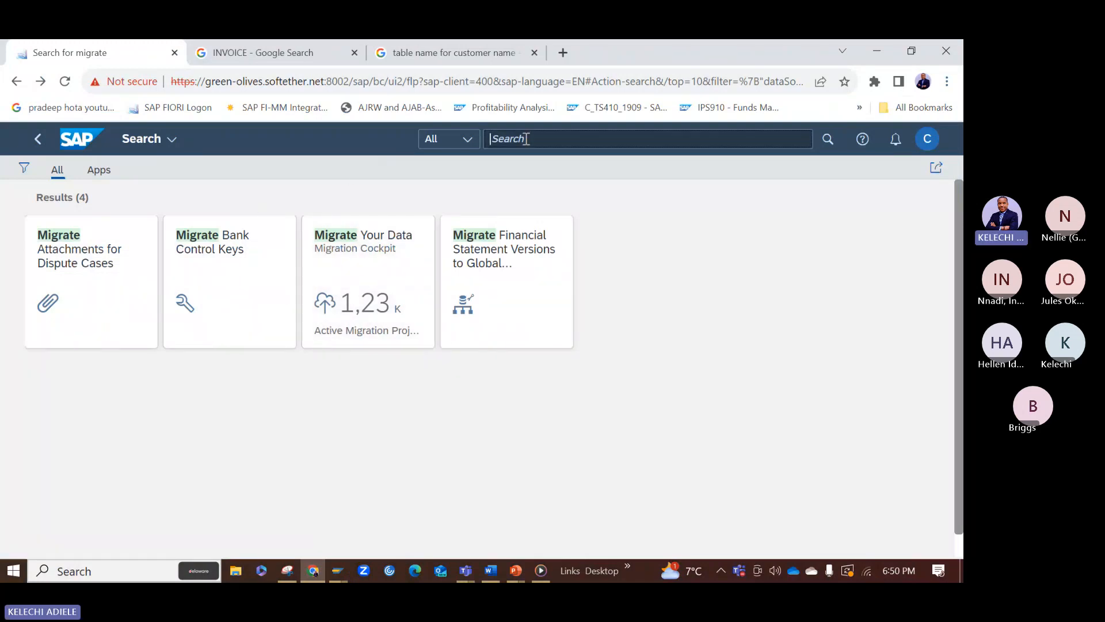
pyautogui.write('fin')
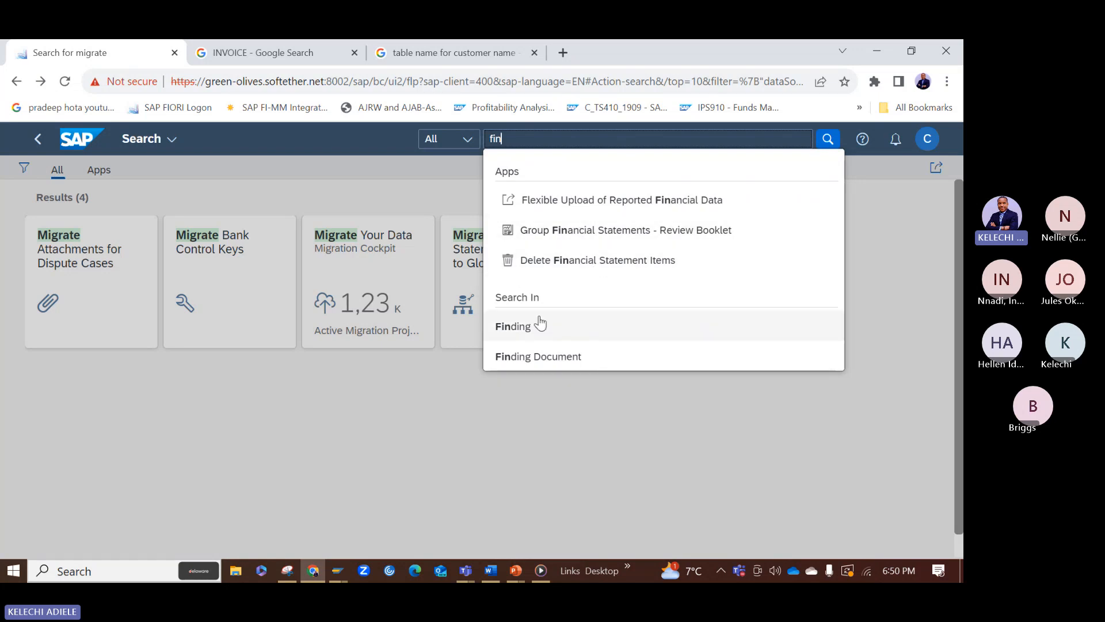
pyautogui.press('BackSpace')
pyautogui.press('BackSpace')
pyautogui.press('BackSpace')
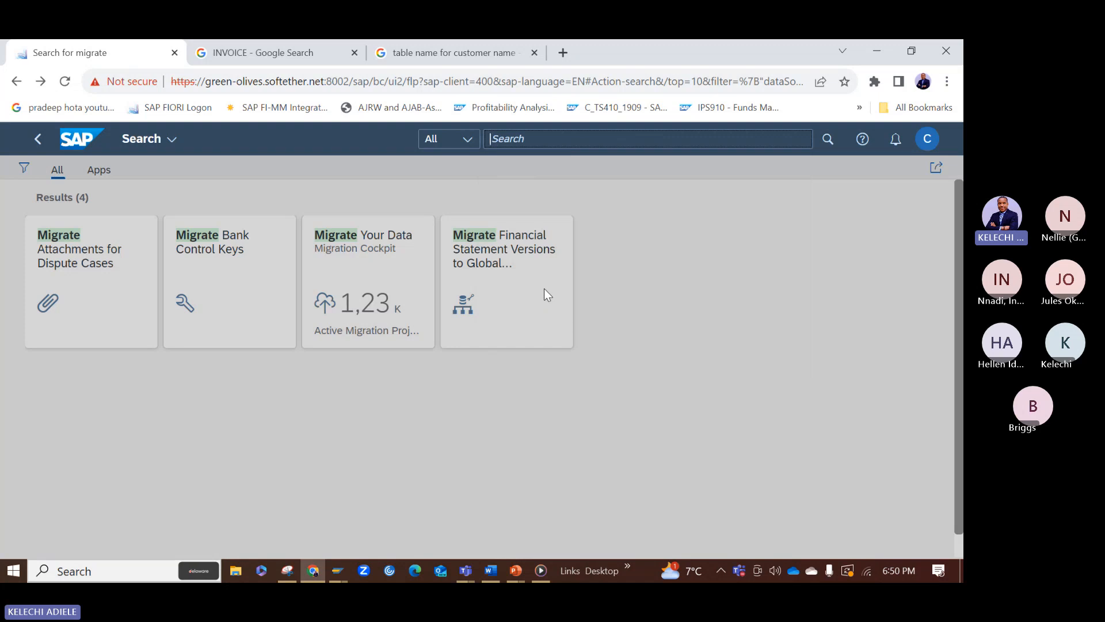
pyautogui.click(107, 173)
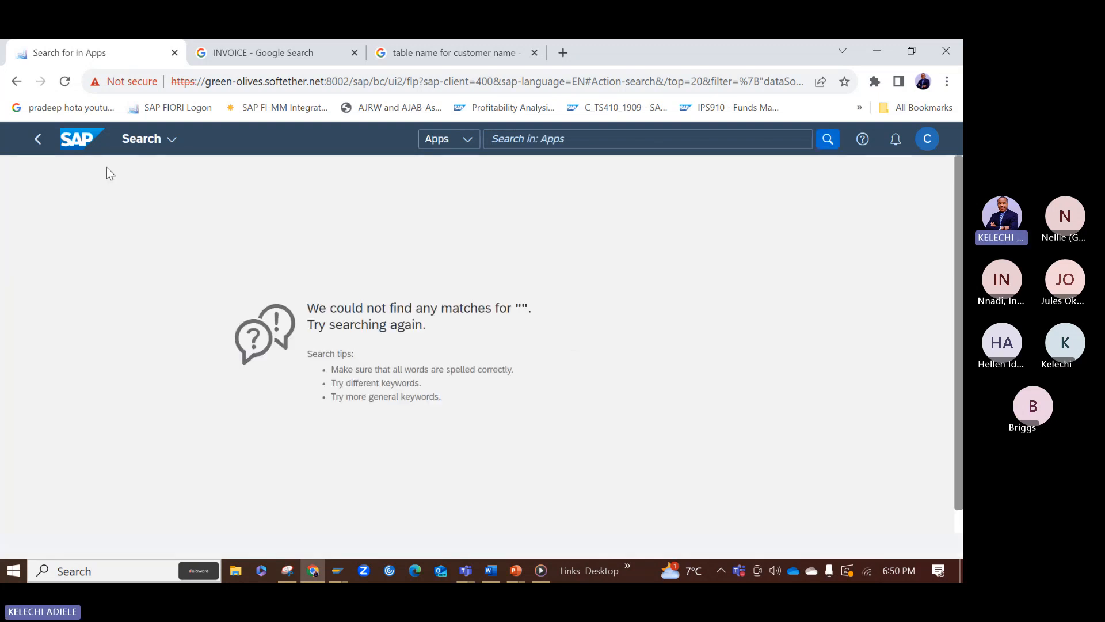
pyautogui.click(37, 140)
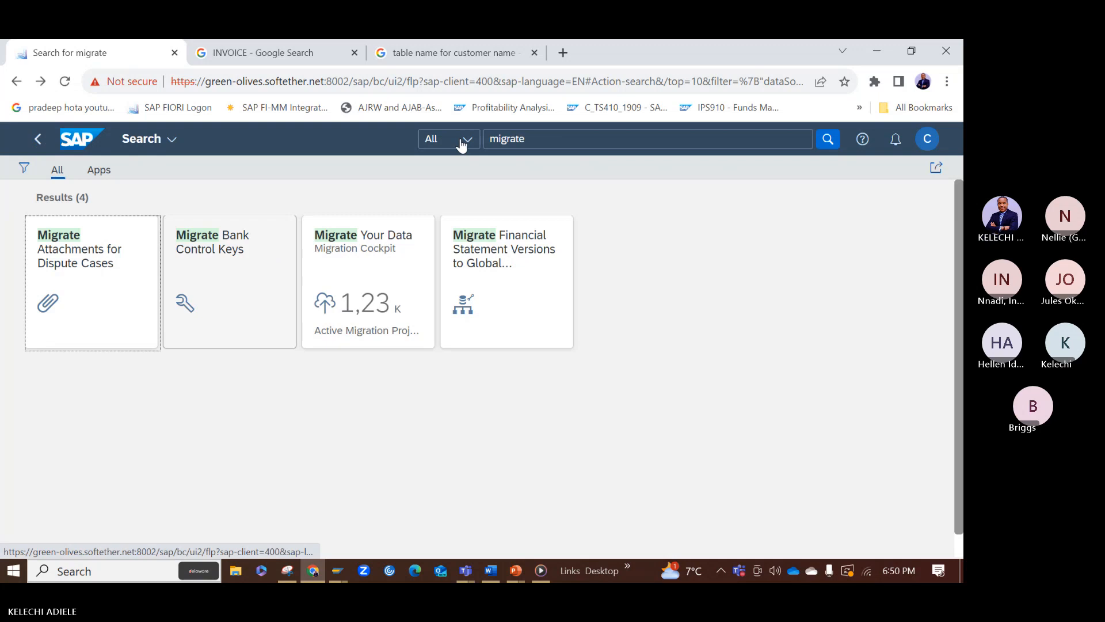
# Step: Replace the term in the Fiori search with "journals" and run the search across all categories
pyautogui.click(526, 148)
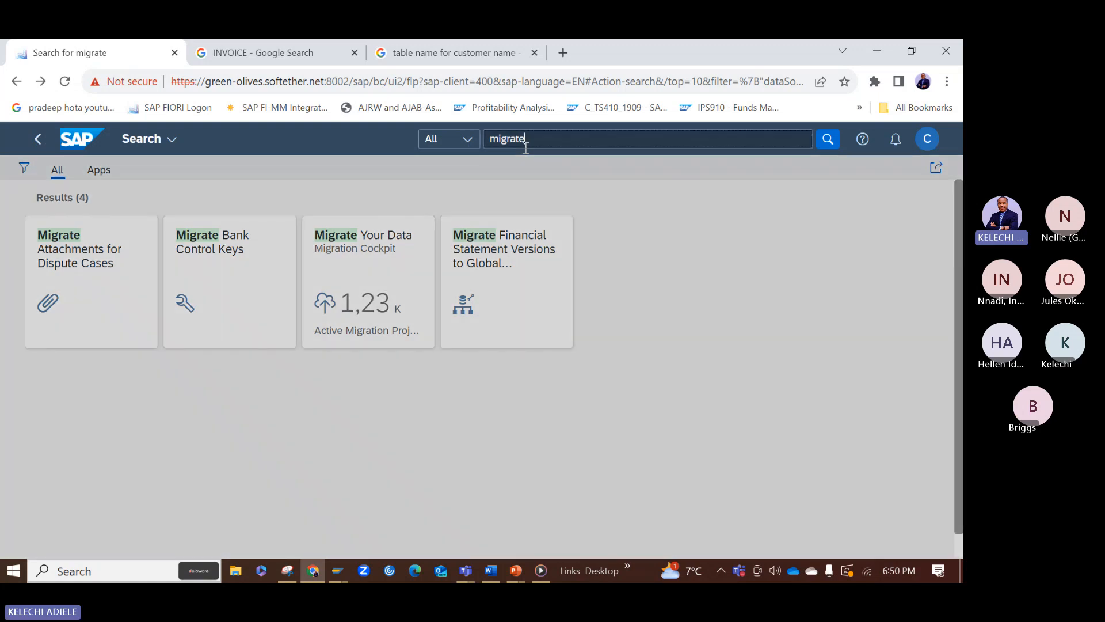
pyautogui.press('BackSpace')
pyautogui.press('BackSpace')
pyautogui.press('BackSpace')
pyautogui.press('BackSpace')
pyautogui.press('BackSpace')
pyautogui.press('BackSpace')
pyautogui.press('BackSpace')
pyautogui.write('journals')
pyautogui.press('Return')
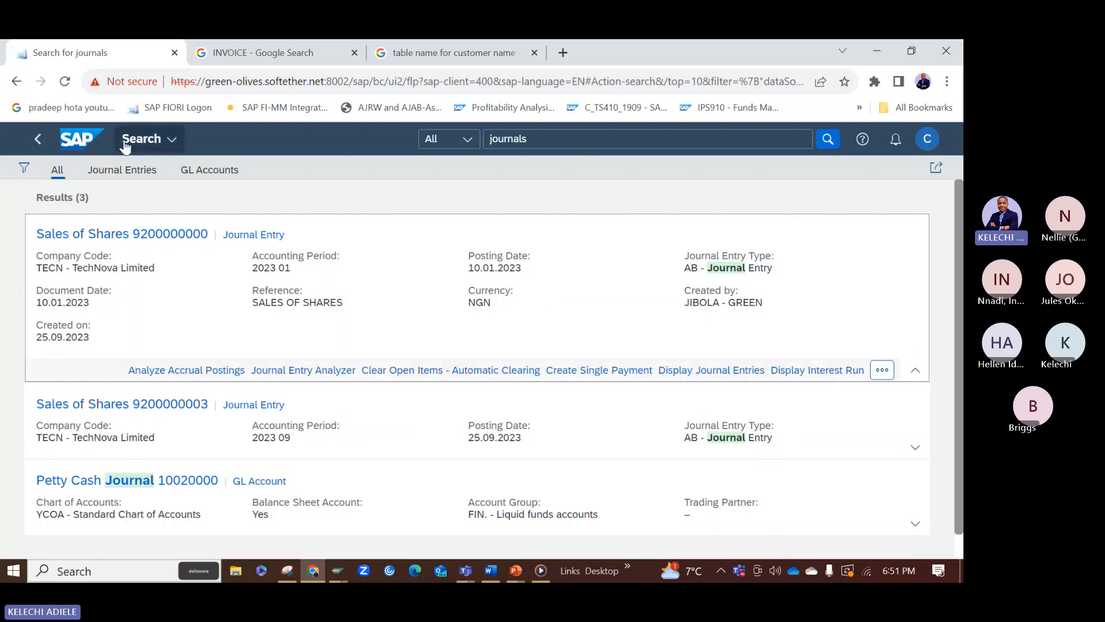
# Step: Review the Journal Entries and GL Accounts search results, including the Petty Cash Journal account, and return to all results
pyautogui.click(129, 169)
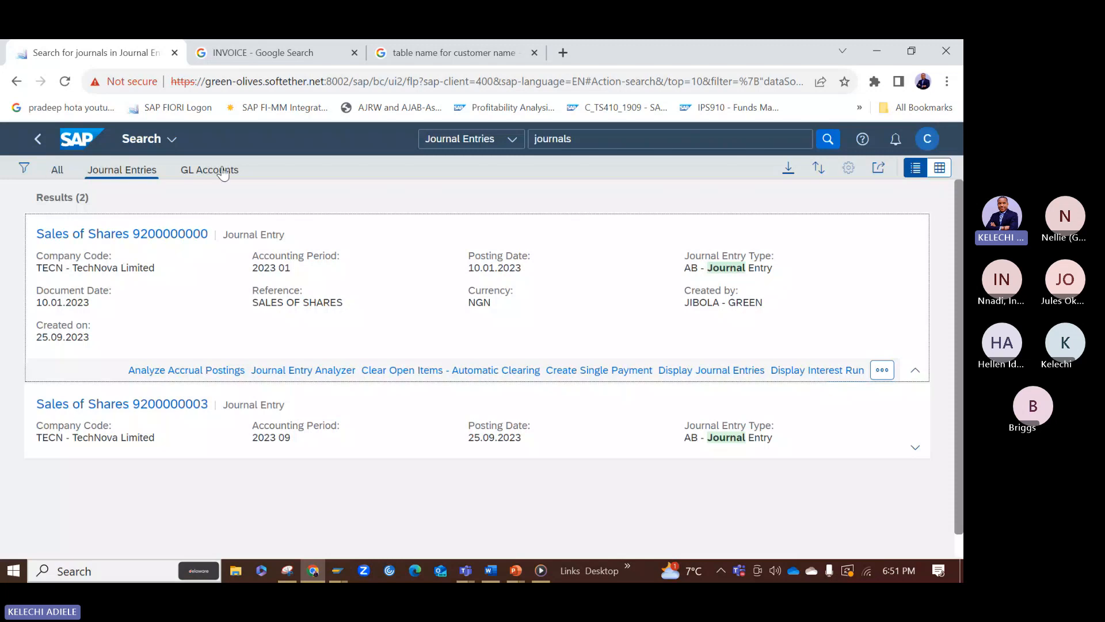
pyautogui.click(219, 172)
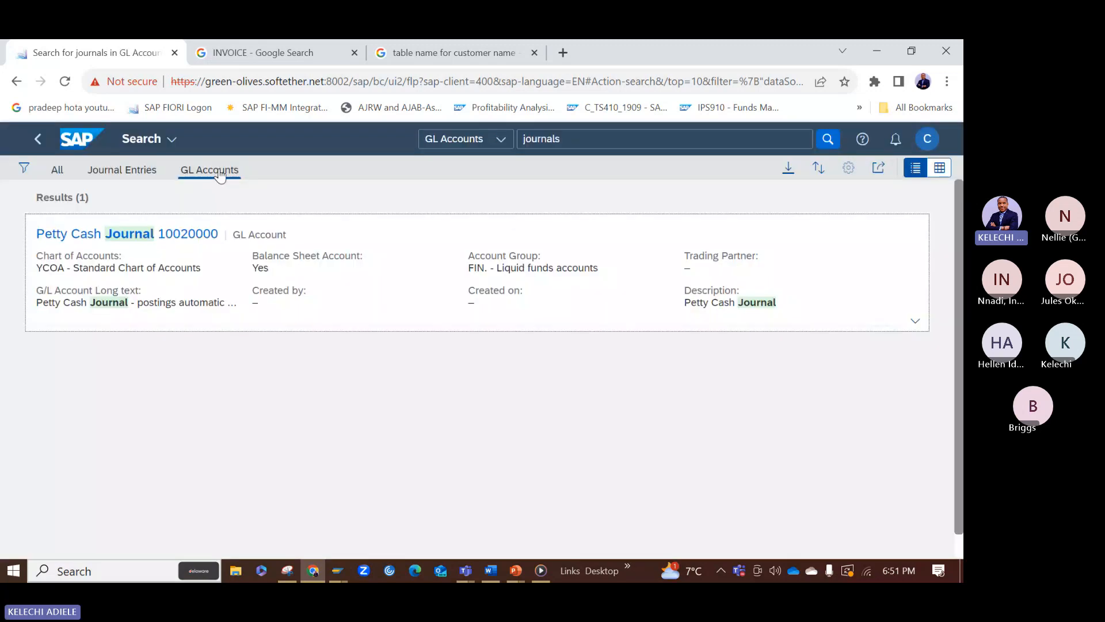
pyautogui.click(86, 233)
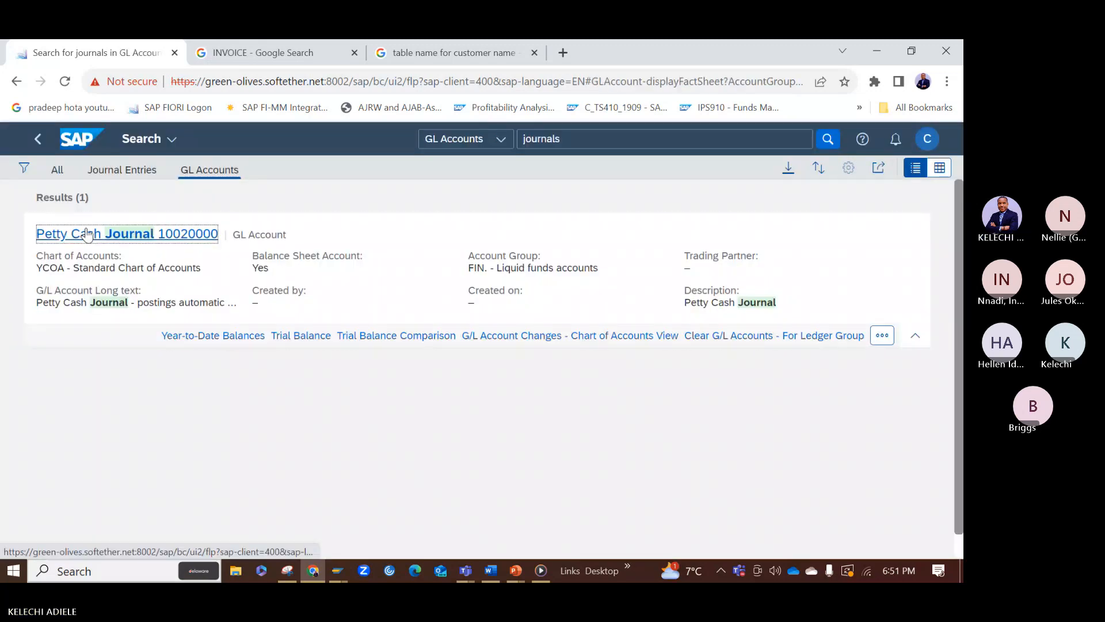
pyautogui.click(58, 170)
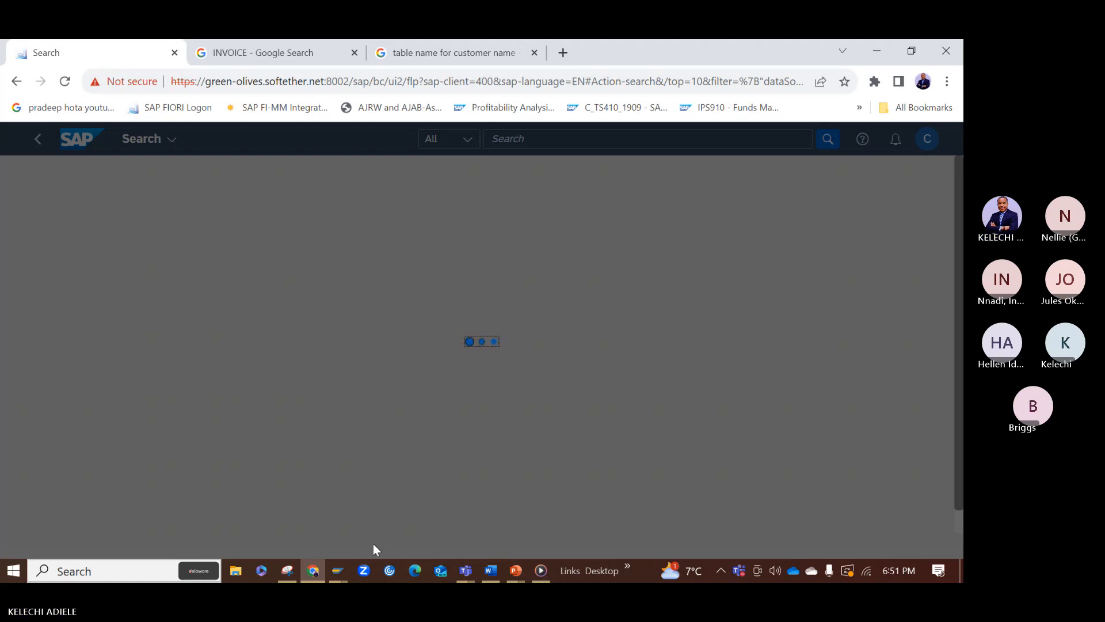
# Step: Switch back to the PowerPoint slide show and advance past the Create favorite slide to the App Finder slide
pyautogui.click(337, 570)
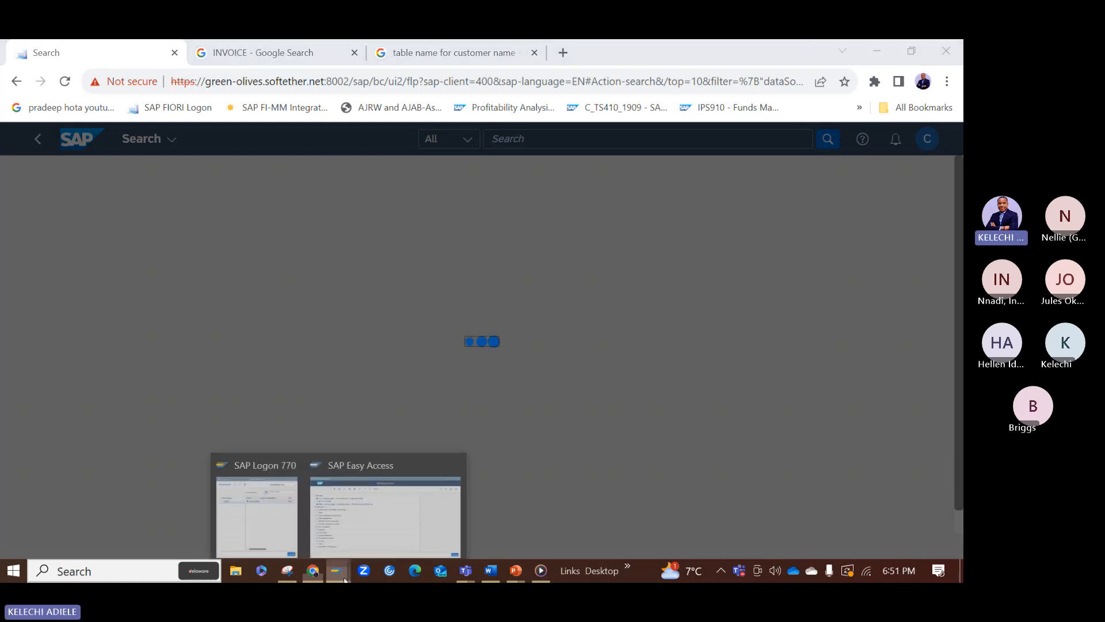
pyautogui.click(374, 534)
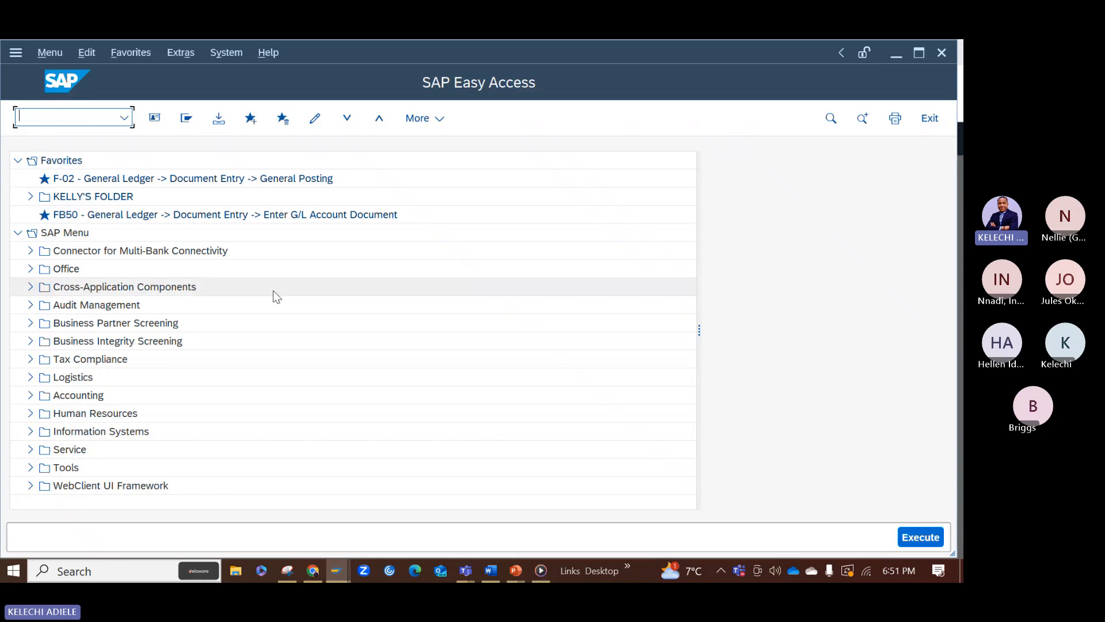
pyautogui.click(516, 571)
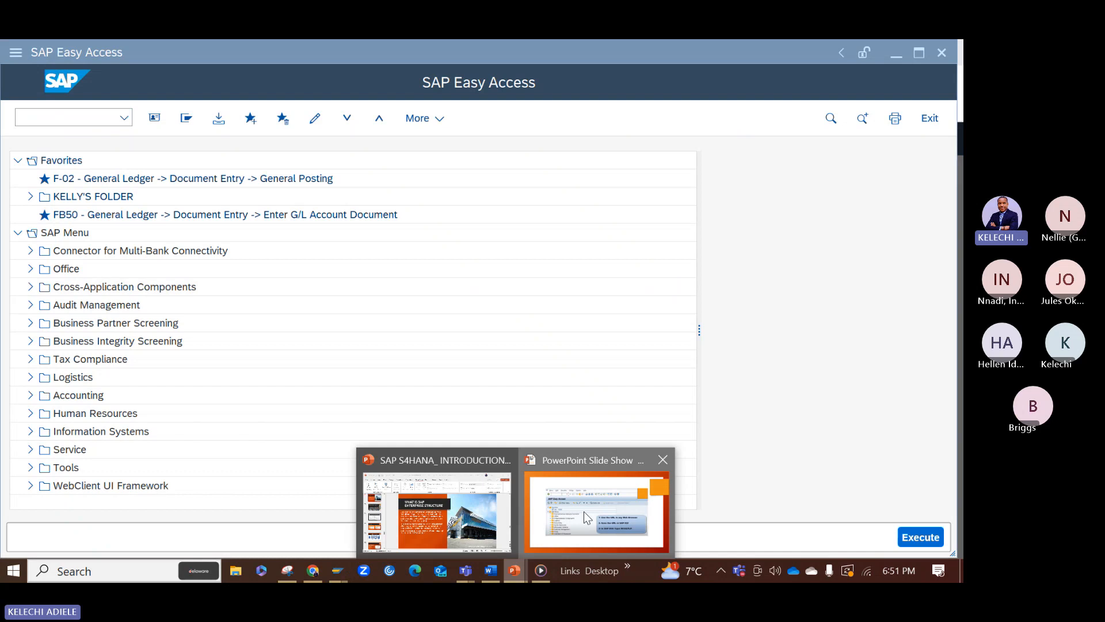
pyautogui.click(584, 511)
pyautogui.press('Right')
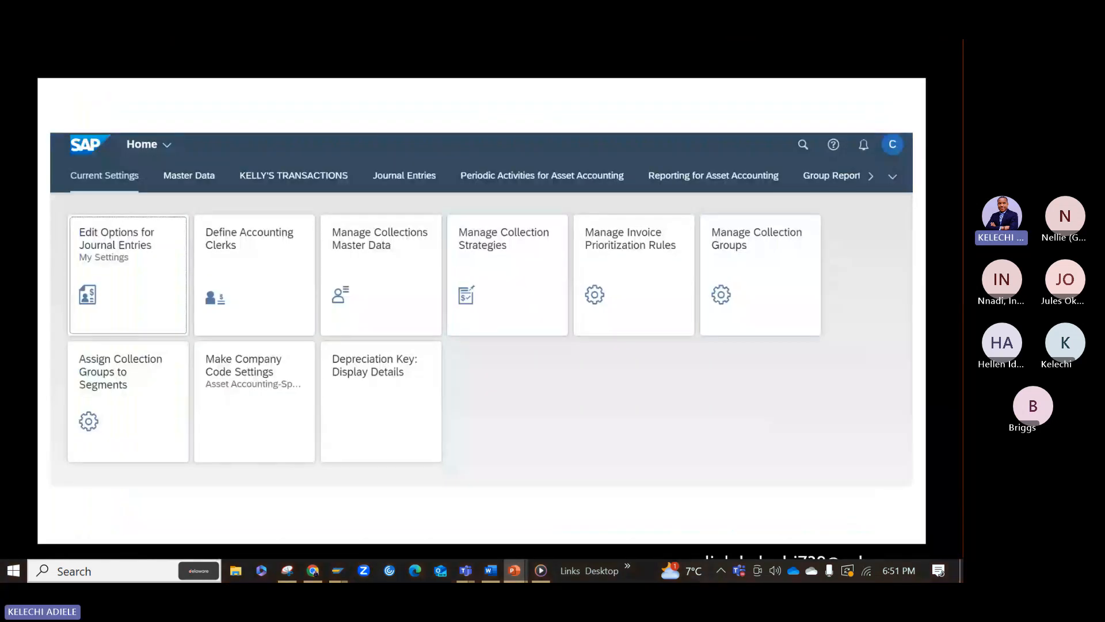
pyautogui.press('Right')
pyautogui.press('Right')
pyautogui.press('Right')
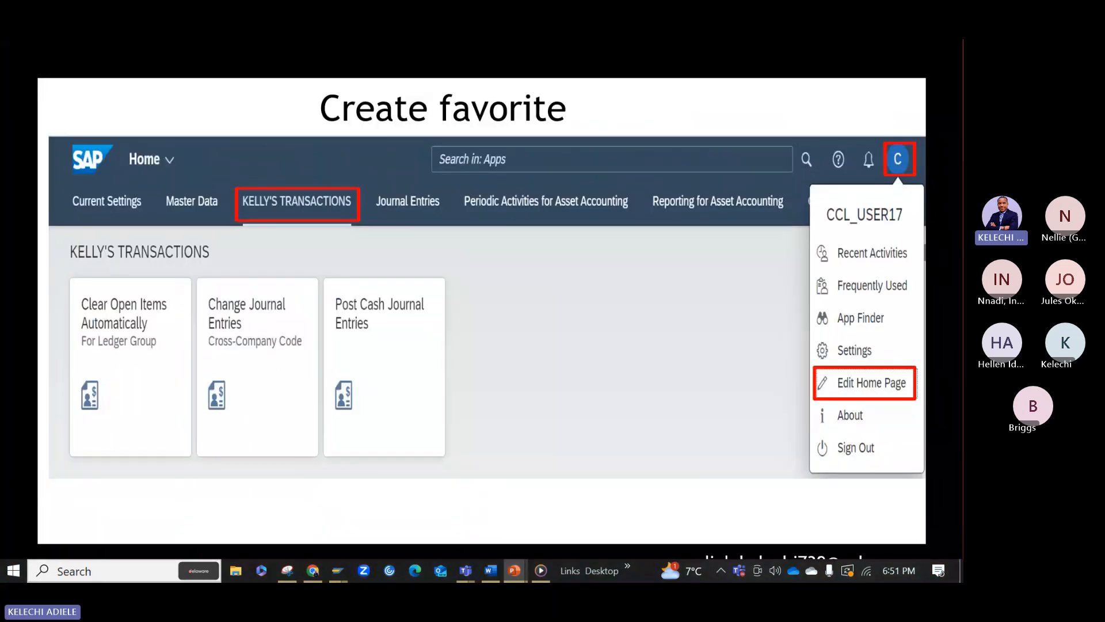
pyautogui.press('Right')
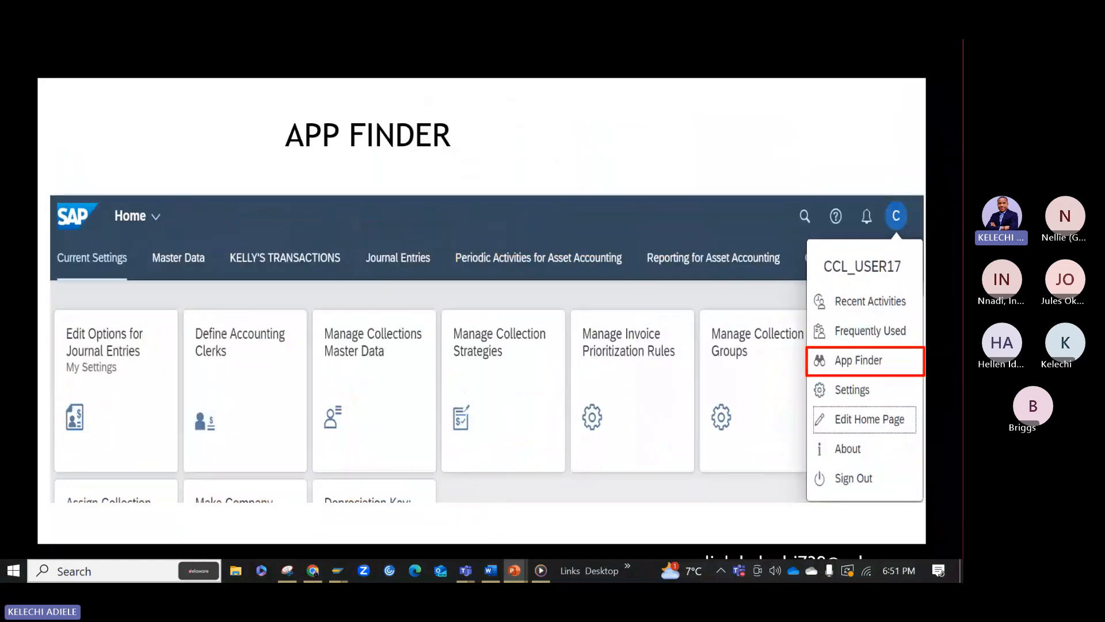
# Step: Advance the slide show from App Finder past the Default Values, SAP Easy Access and Implementation Guide slides to Our Trainings
pyautogui.press('Right')
pyautogui.press('Right')
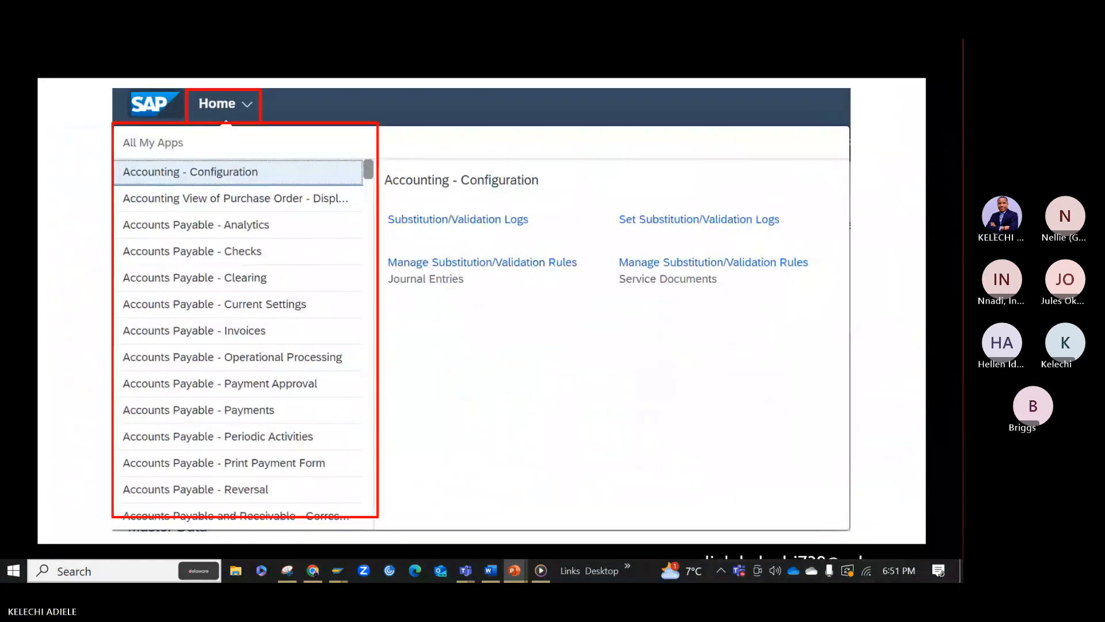
pyautogui.press('Right')
pyautogui.press('Right')
pyautogui.press('Right')
pyautogui.press('Right')
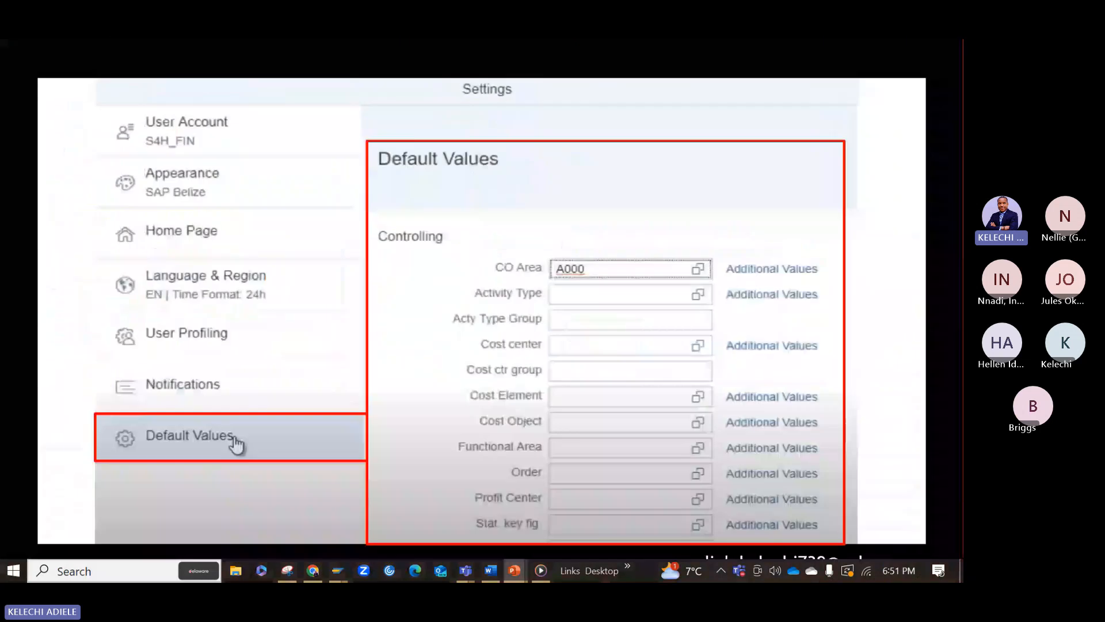
pyautogui.press('Right')
pyautogui.press('Right')
pyautogui.press('Left')
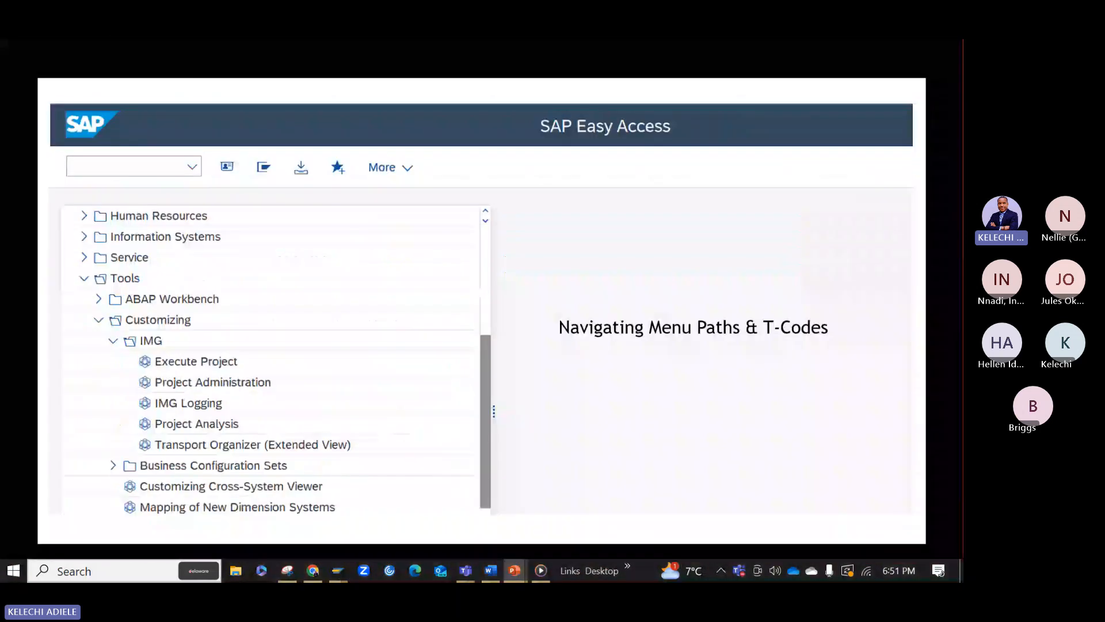
pyautogui.press('Right')
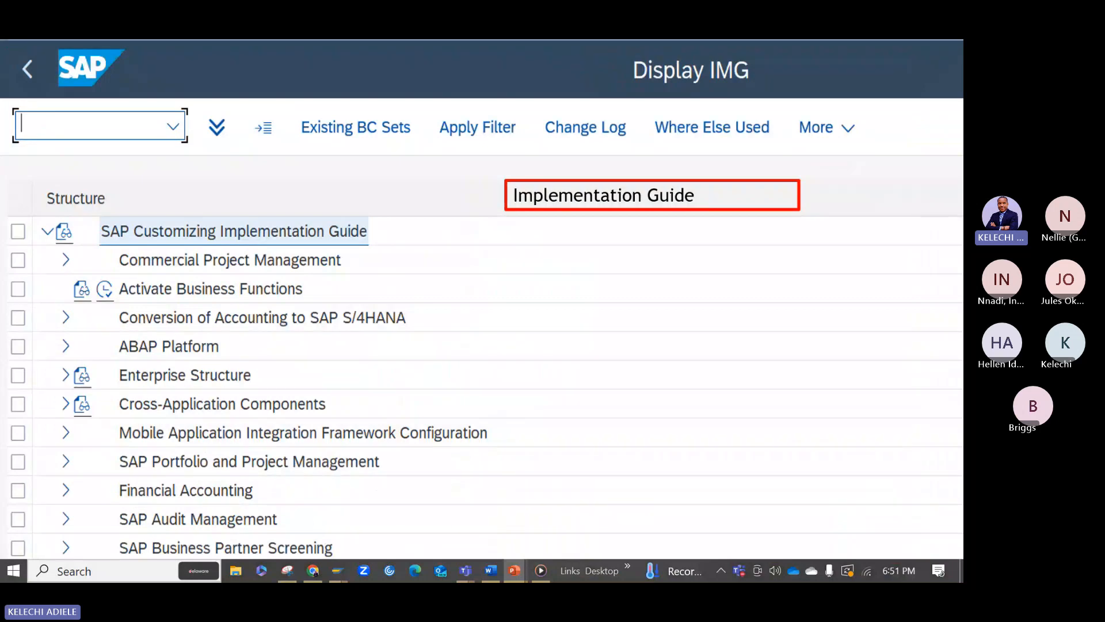
pyautogui.press('Right')
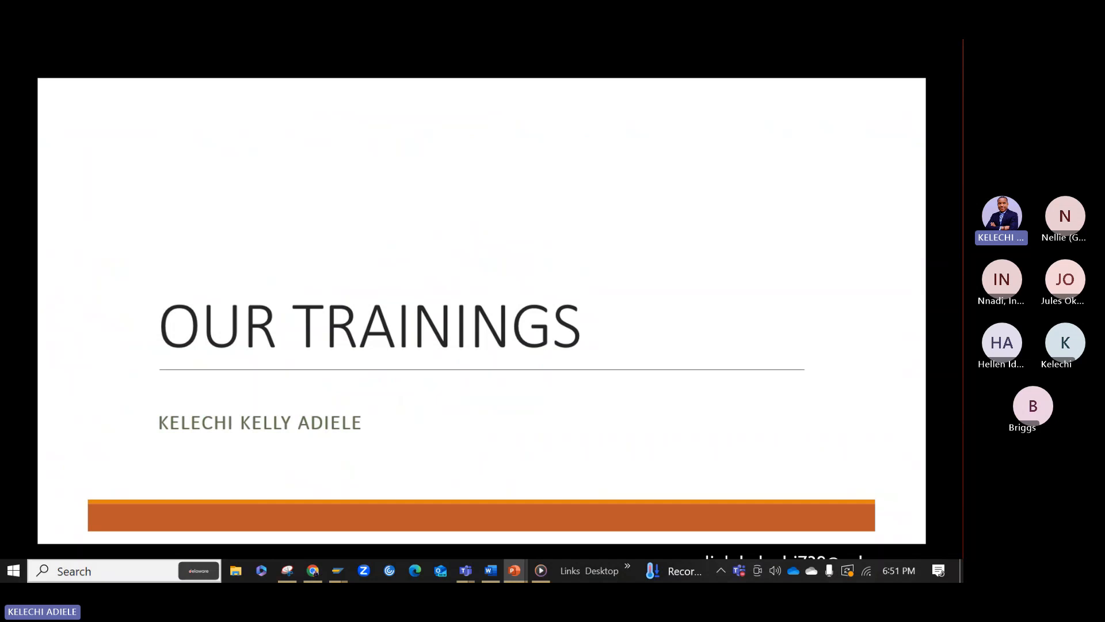
pyautogui.press('Right')
# Step: Go back through the slide show, past the Settings and Types of Clients slides, to the SAP FICO enterprise structure example
pyautogui.press('Left')
pyautogui.press('Left')
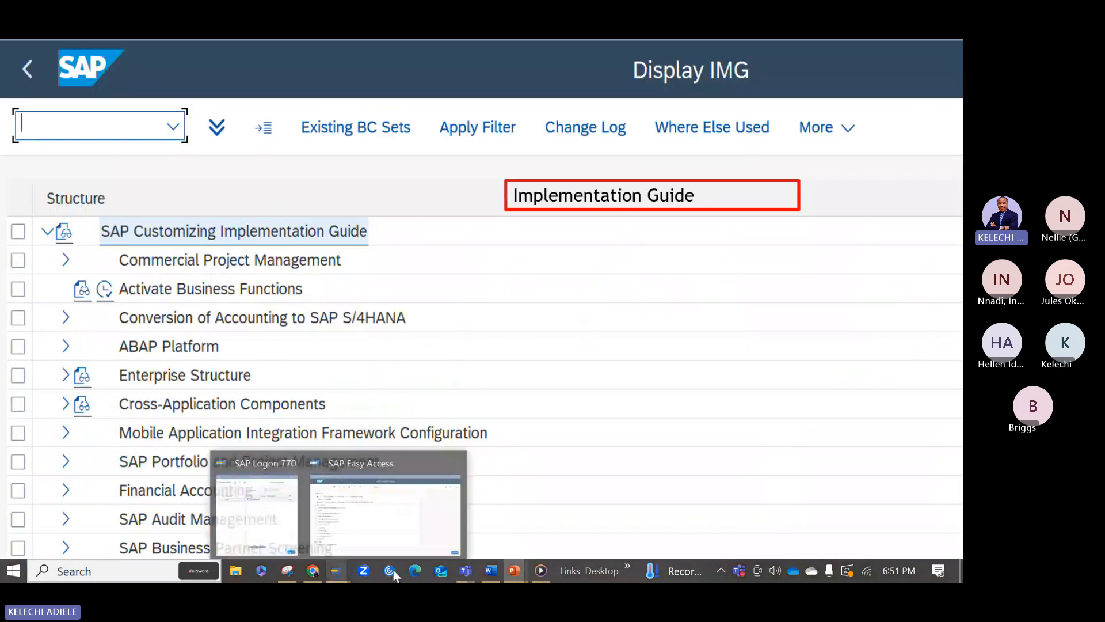
pyautogui.press('Left')
pyautogui.press('Left')
pyautogui.press('Left')
pyautogui.press('Left')
pyautogui.press('Left')
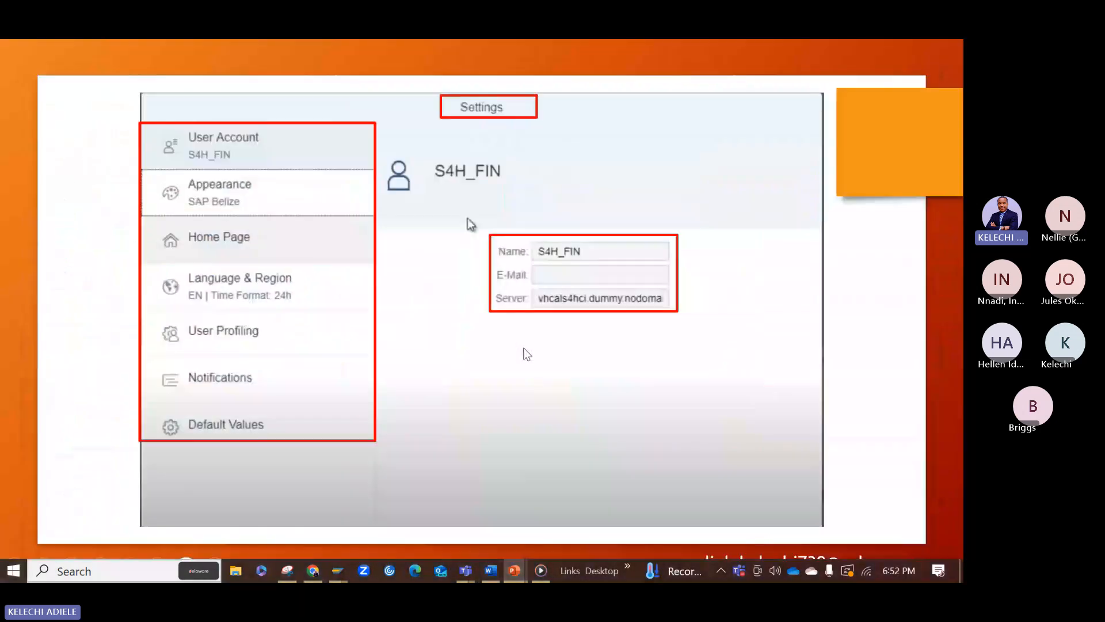
pyautogui.press('Left')
pyautogui.press('Left')
pyautogui.press('Left')
pyautogui.press('Left')
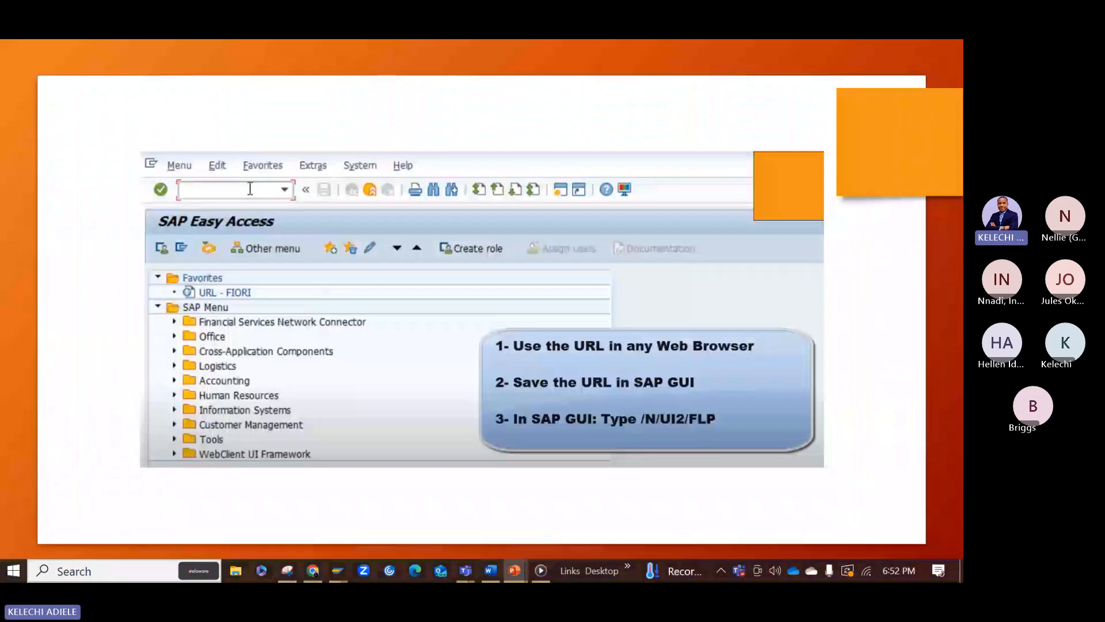
pyautogui.press('Left')
pyautogui.press('Left')
pyautogui.press('Left')
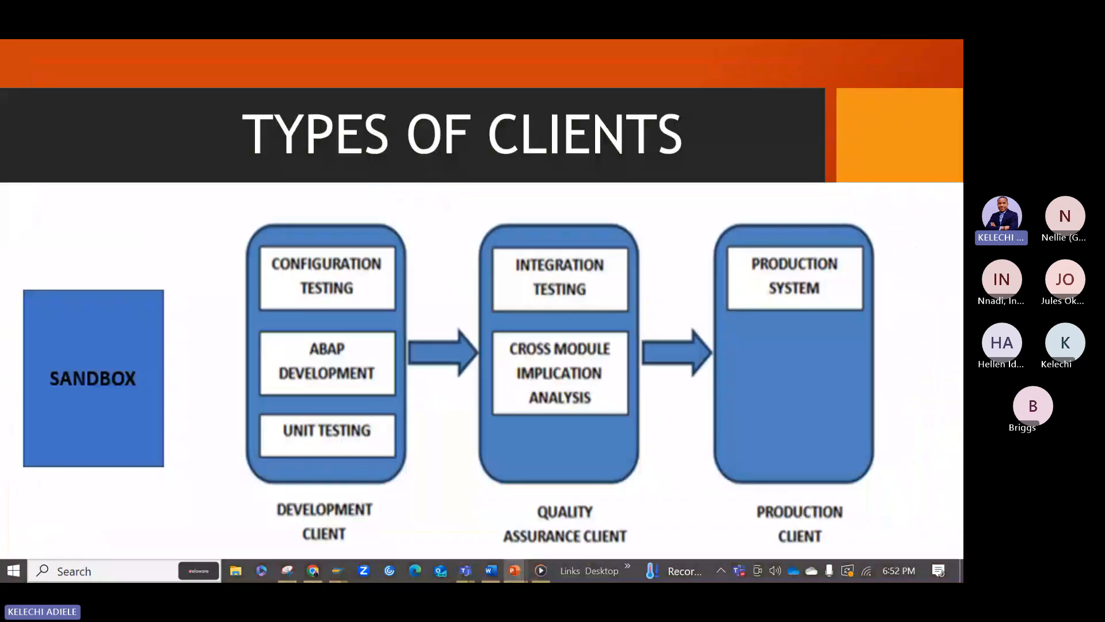
pyautogui.press('Left')
pyautogui.press('Right')
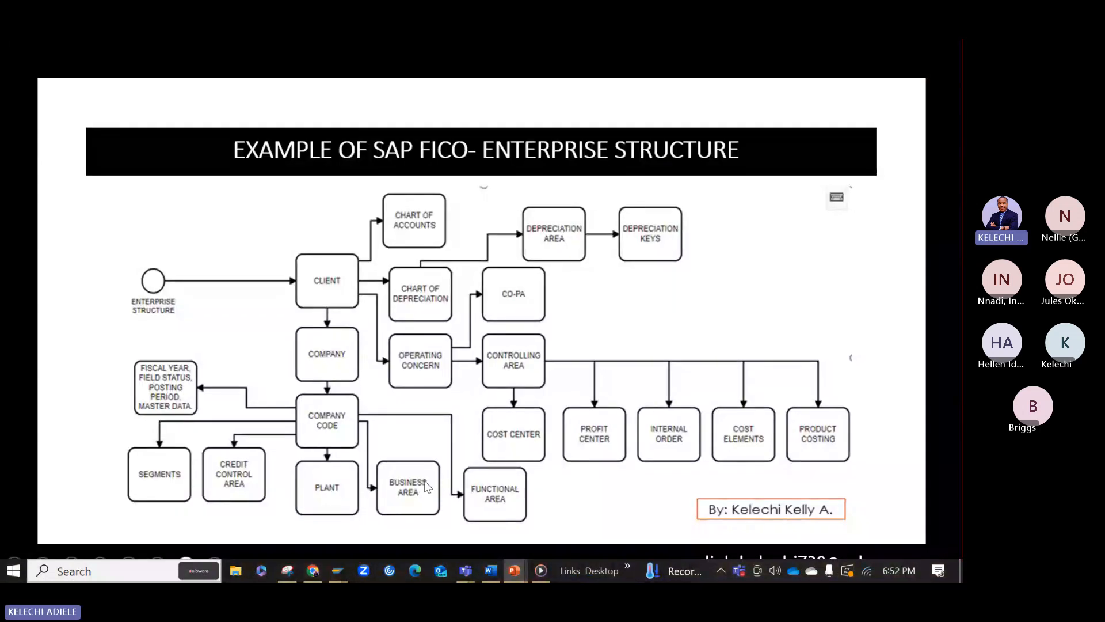
# Step: Switch to the SAP Easy Access window, run transaction spro and display the SAP Reference IMG
pyautogui.moveTo(344, 574)
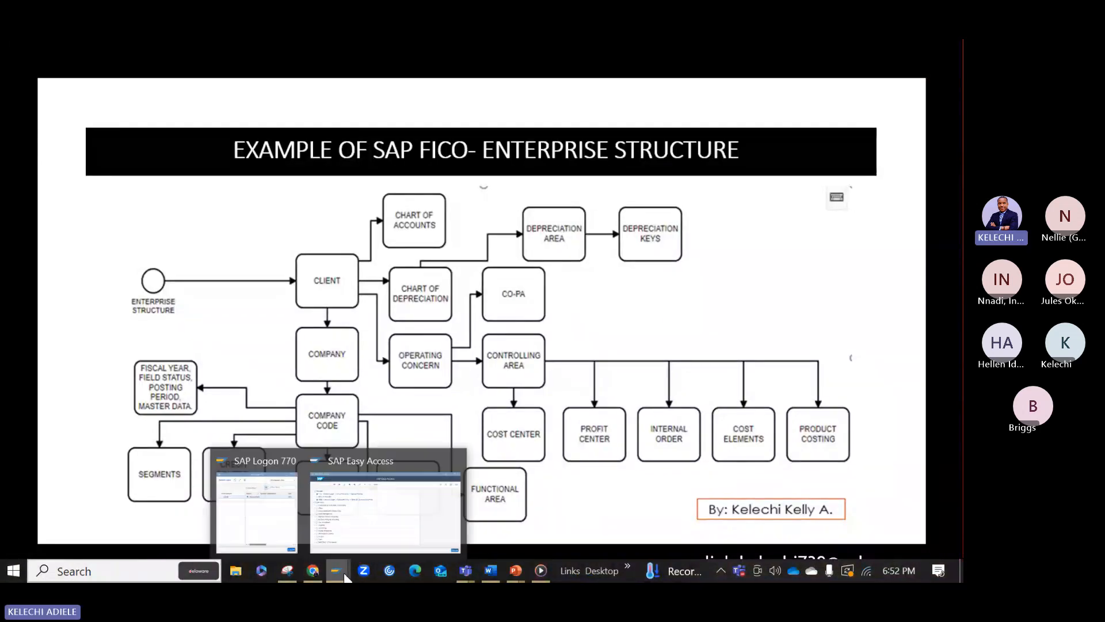
pyautogui.click(387, 497)
pyautogui.write('spro')
pyautogui.press('Return')
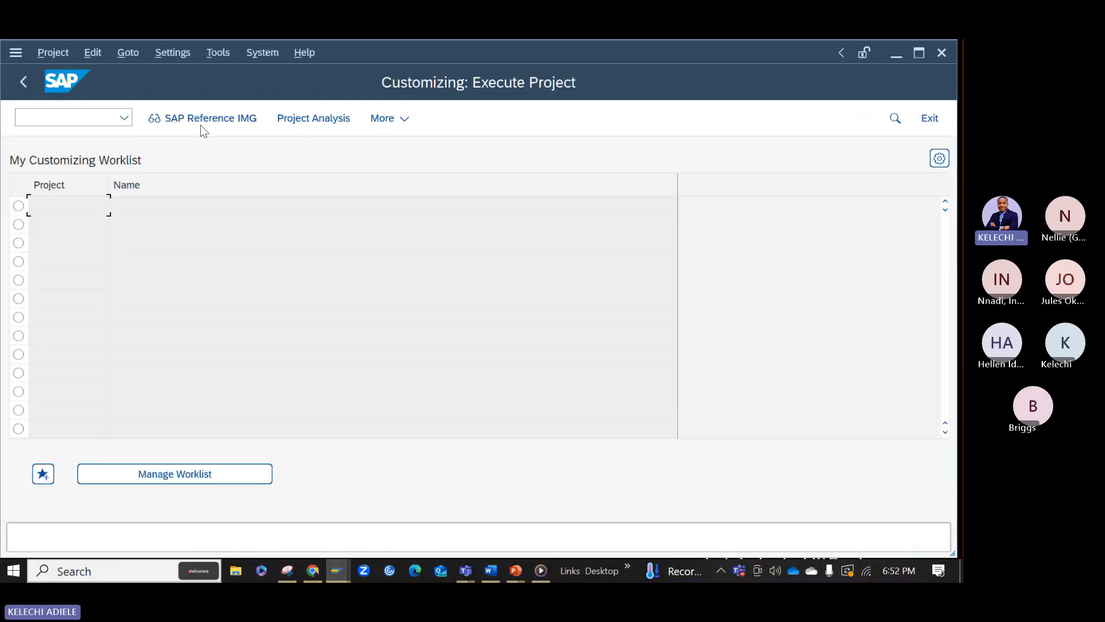
pyautogui.click(201, 125)
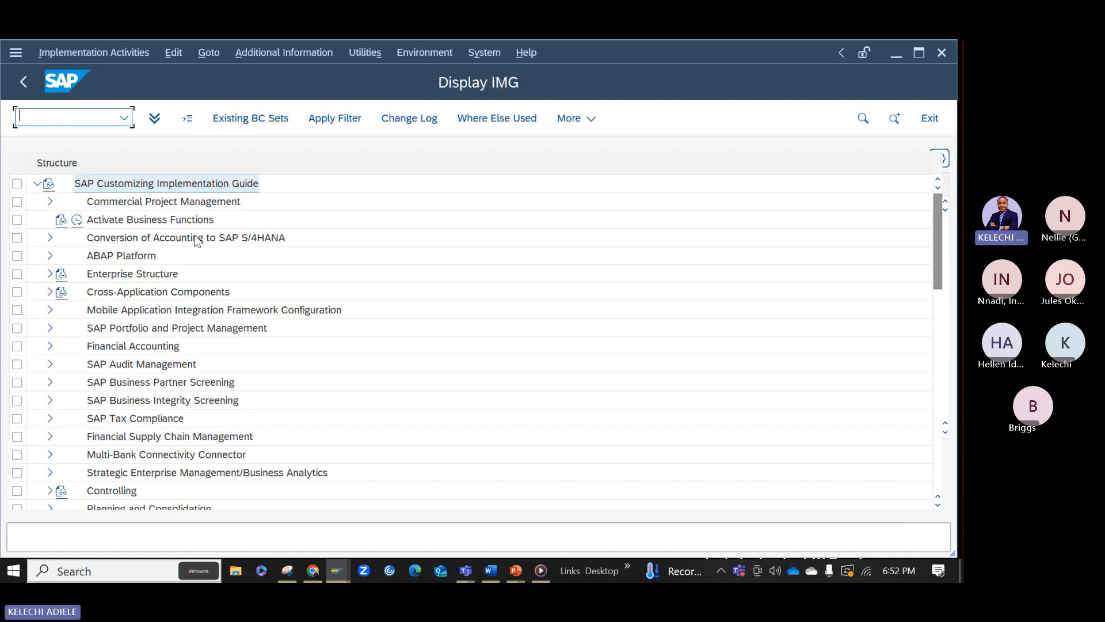
# Step: Expand Enterprise Structure, Definition and Financial Accounting in the IMG, and execute the Define company activity
pyautogui.click(50, 274)
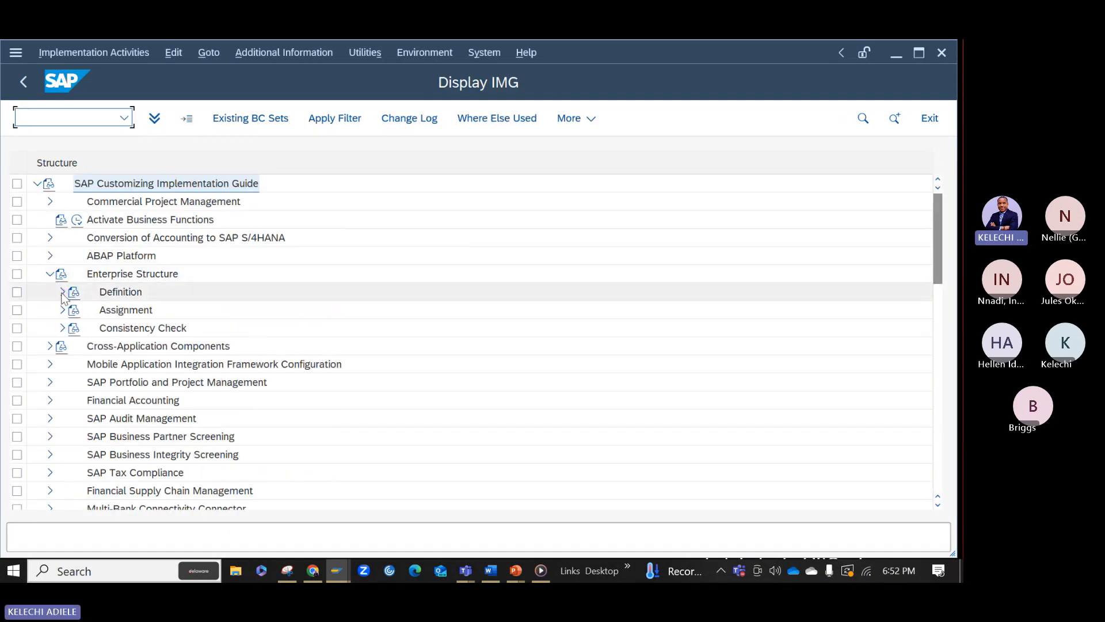
pyautogui.click(63, 293)
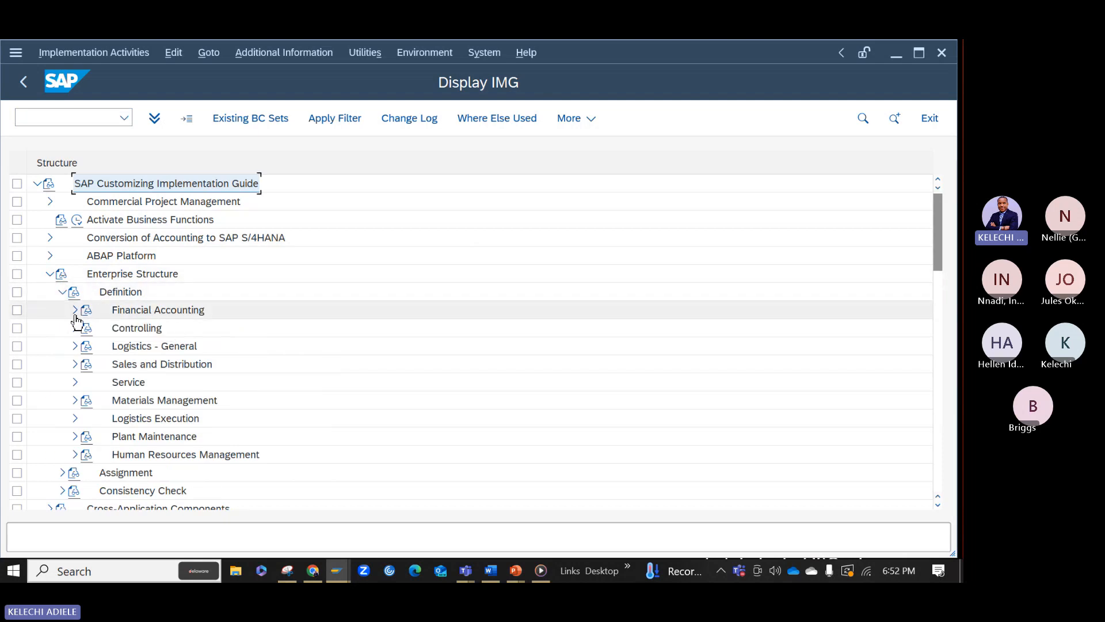
pyautogui.click(75, 311)
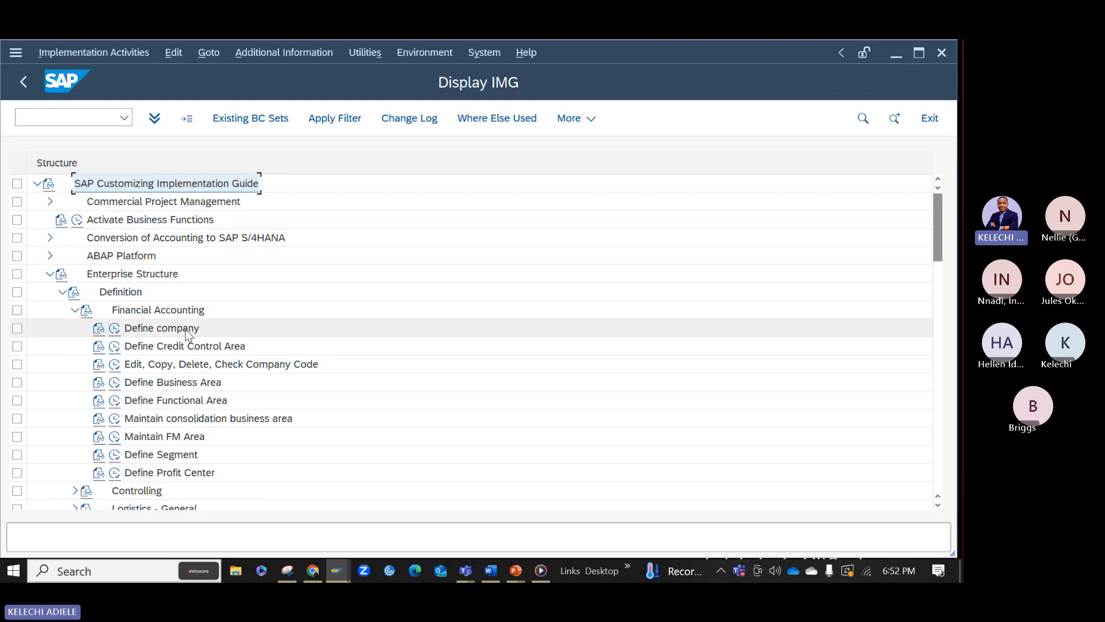
pyautogui.click(114, 330)
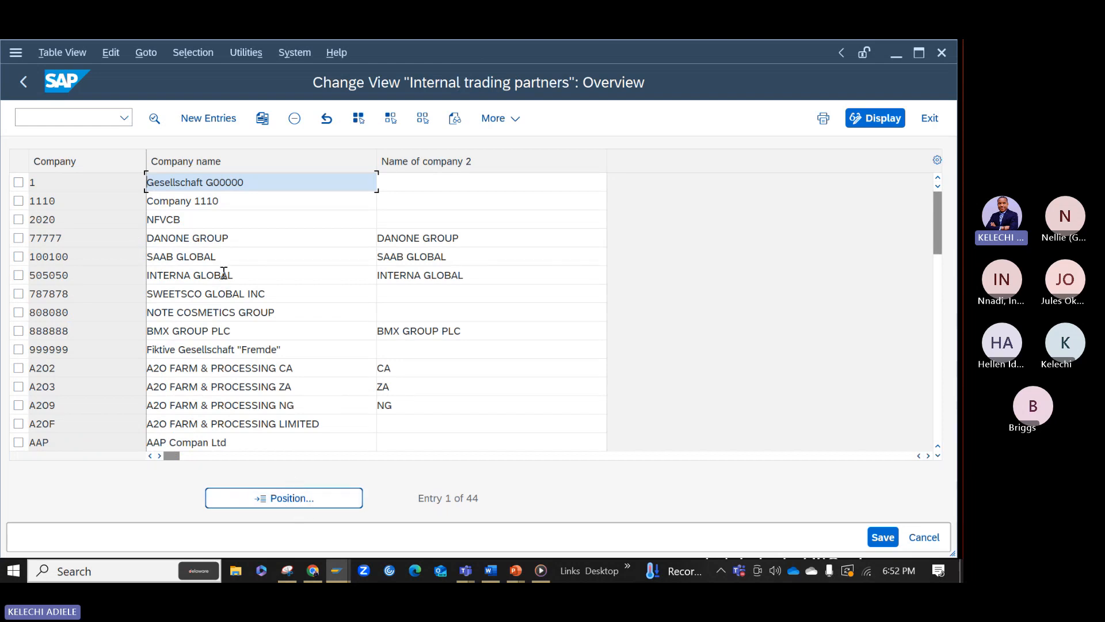
# Step: Position the internal trading partners list at company XYZ1
pyautogui.click(299, 504)
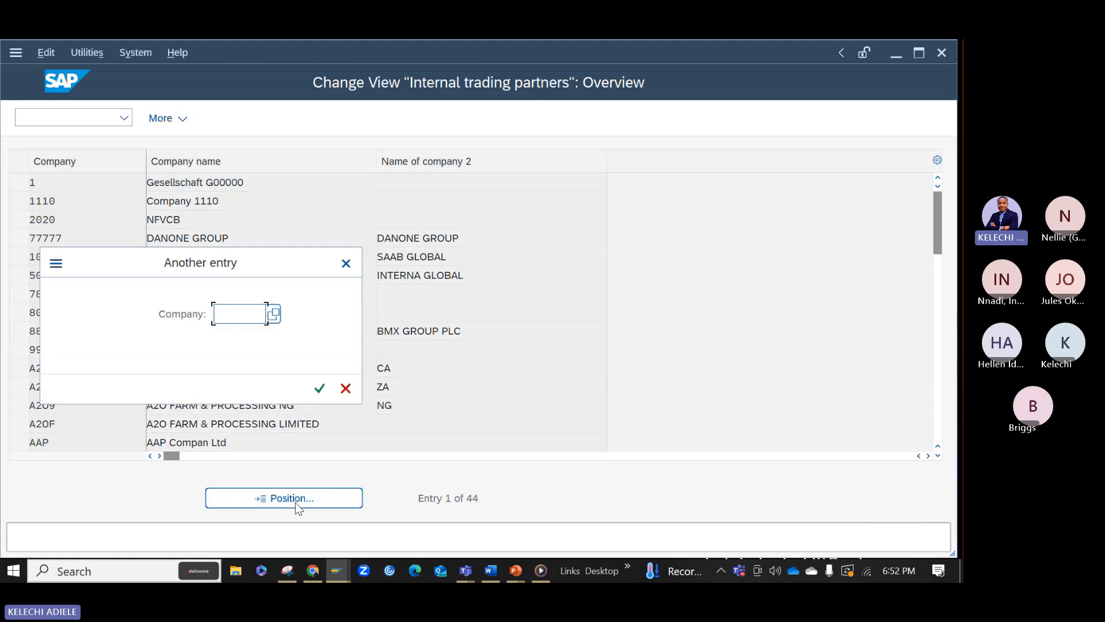
pyautogui.write('z')
pyautogui.press('BackSpace')
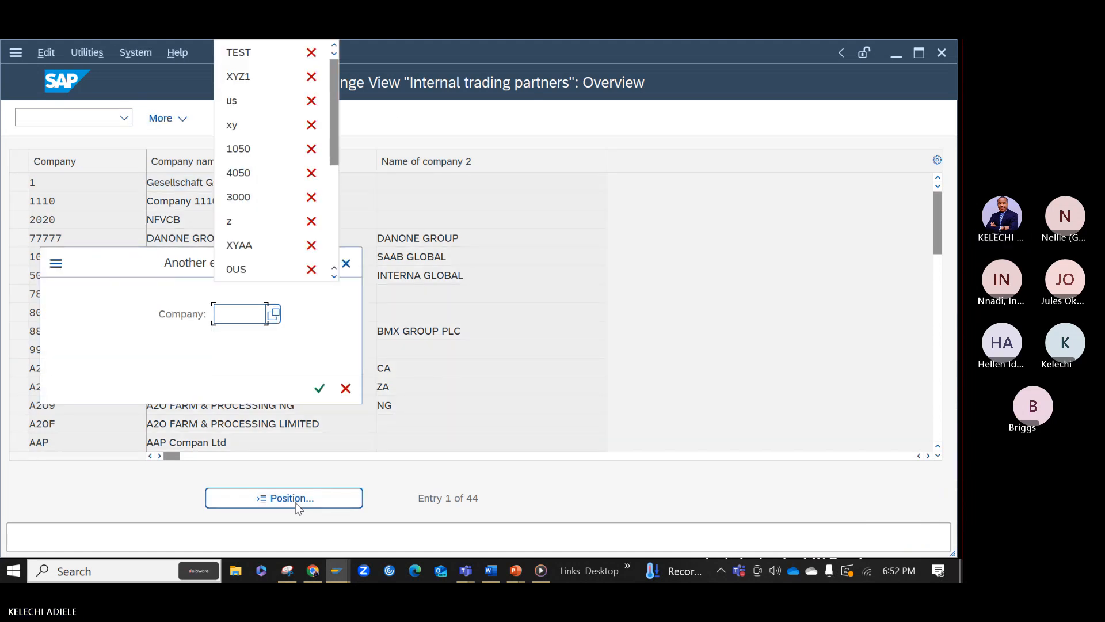
pyautogui.write('xy')
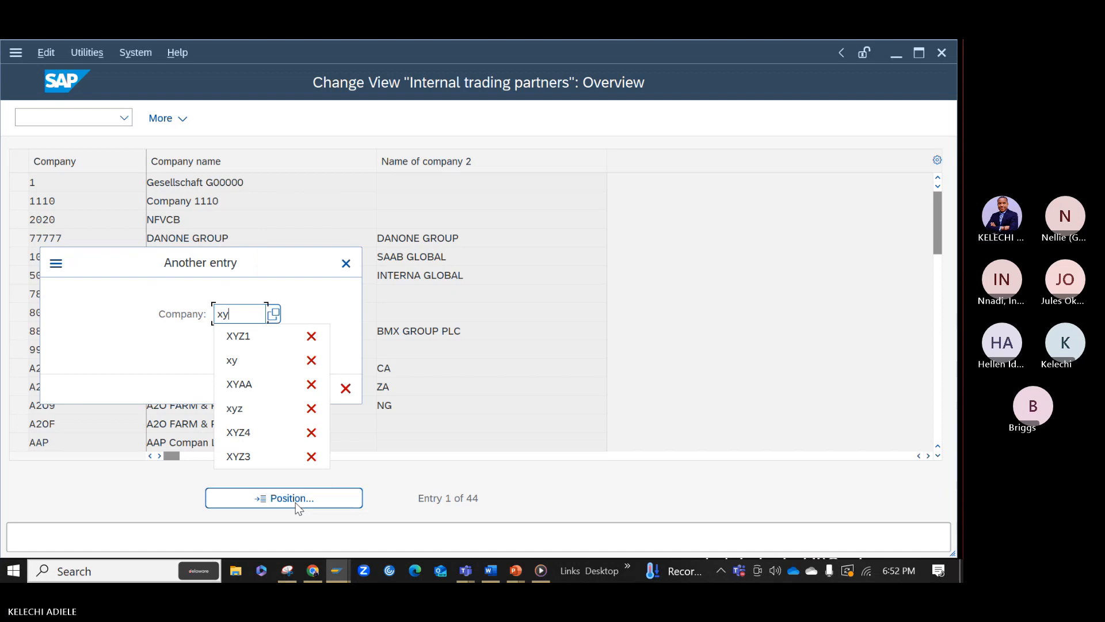
pyautogui.click(249, 340)
pyautogui.click(321, 388)
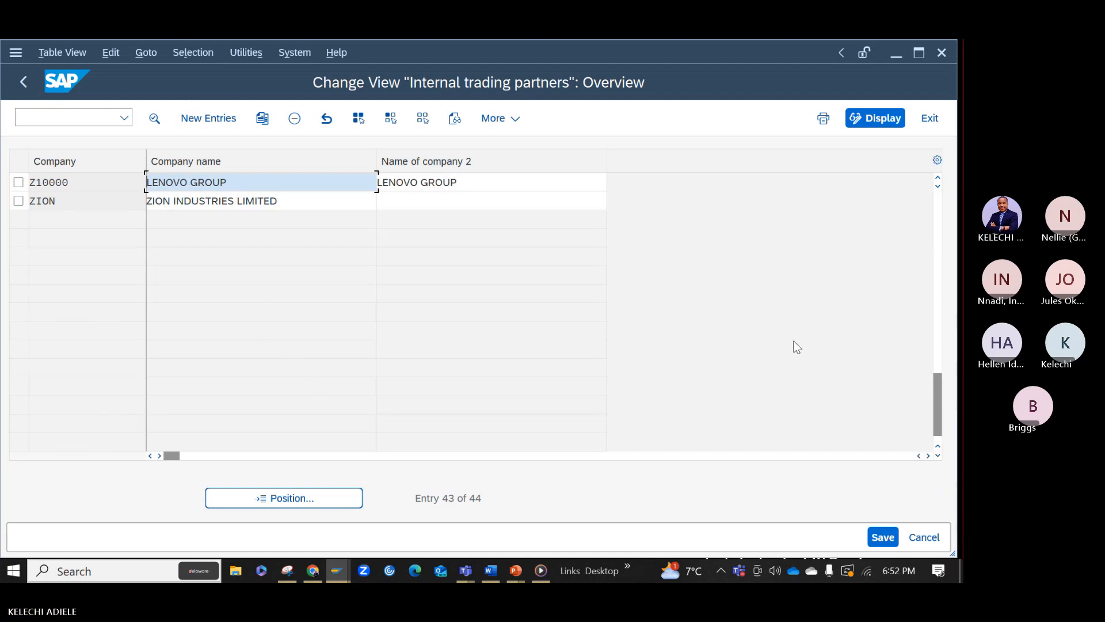
# Step: Find company XYZ in the internal trading partners list, view its details and return to the overview
pyautogui.click(938, 201)
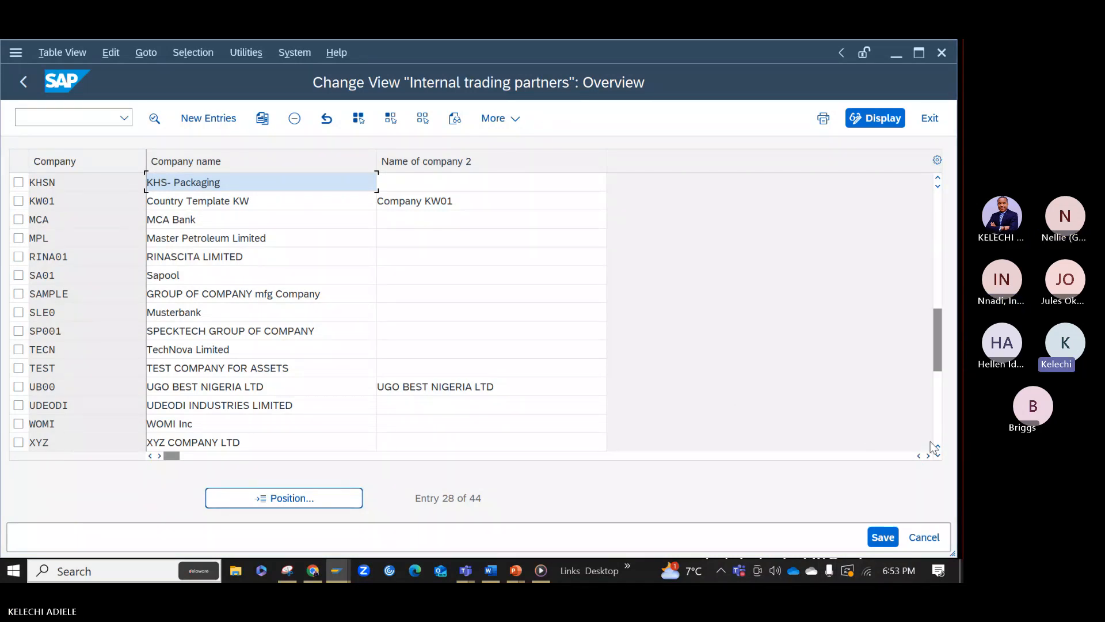
pyautogui.click(939, 457)
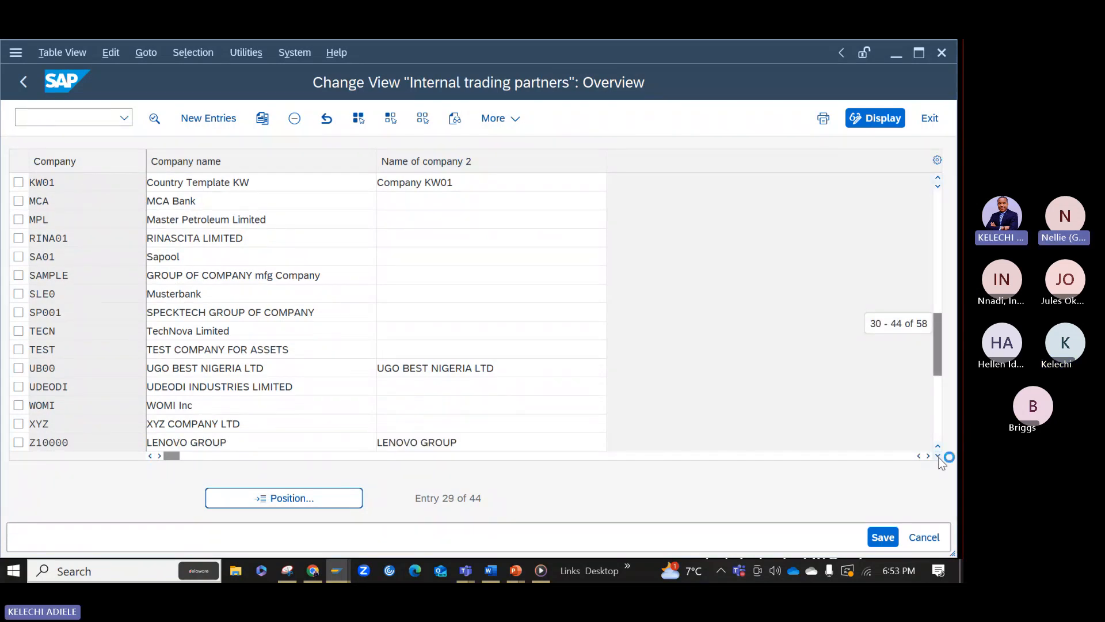
pyautogui.click(939, 457)
pyautogui.click(939, 457)
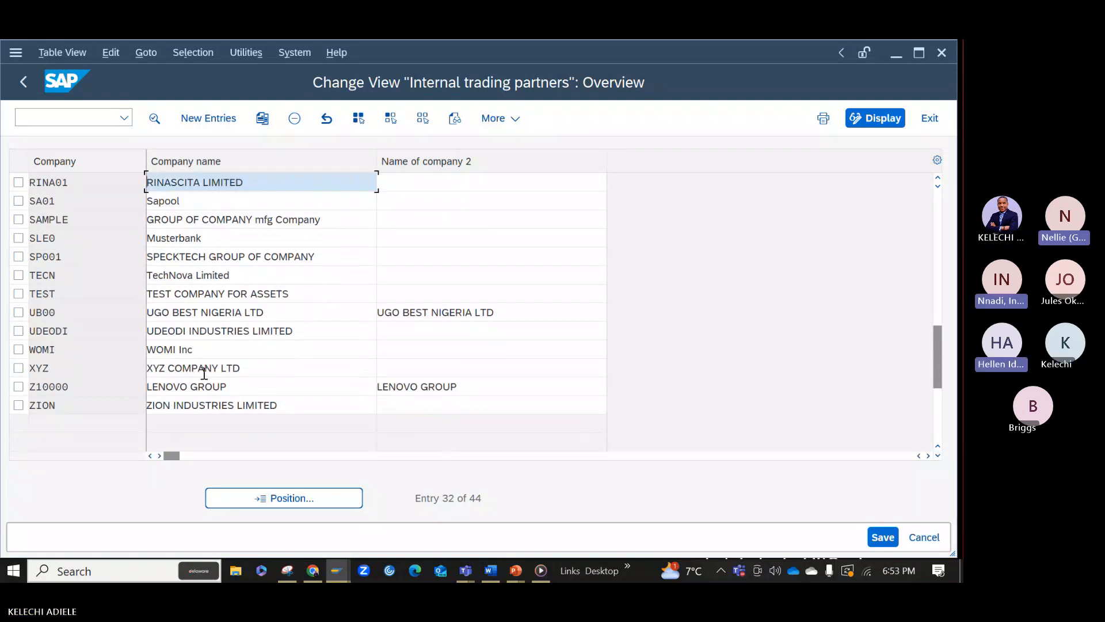
pyautogui.doubleClick(101, 371)
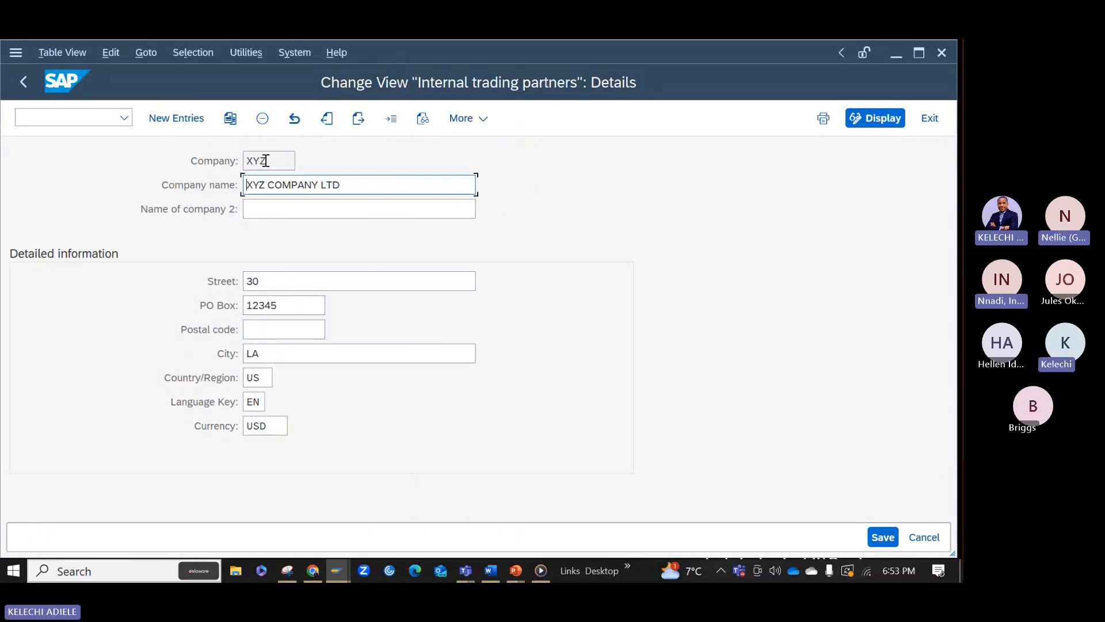
pyautogui.click(24, 81)
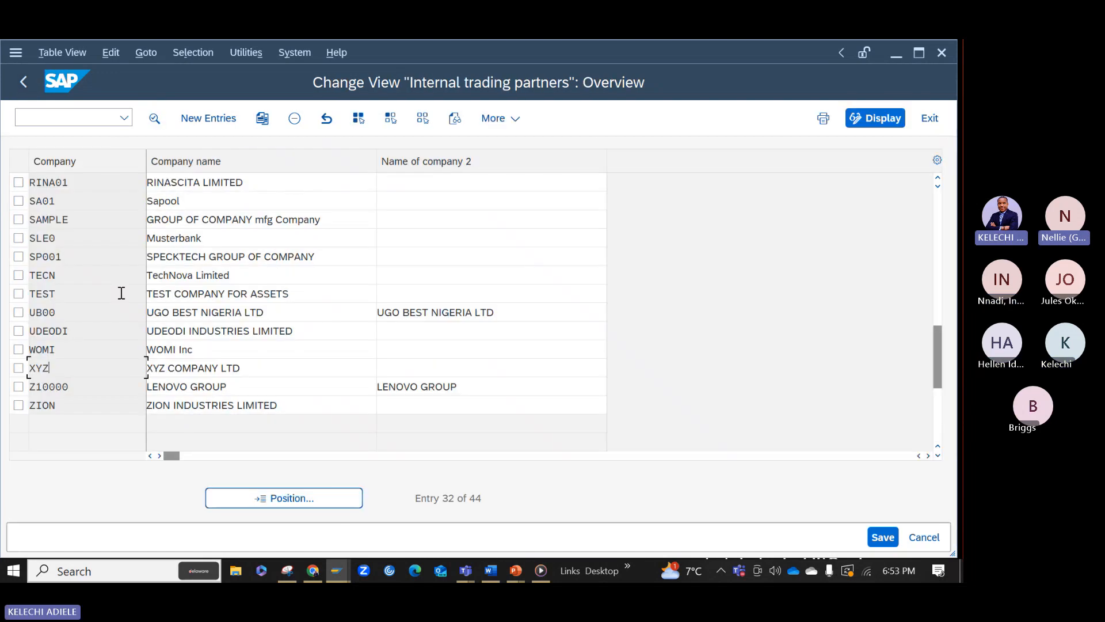
# Step: Browse the company list back up to KC1 and down again to the entries from TECN to ZION
pyautogui.click(938, 179)
pyautogui.click(938, 180)
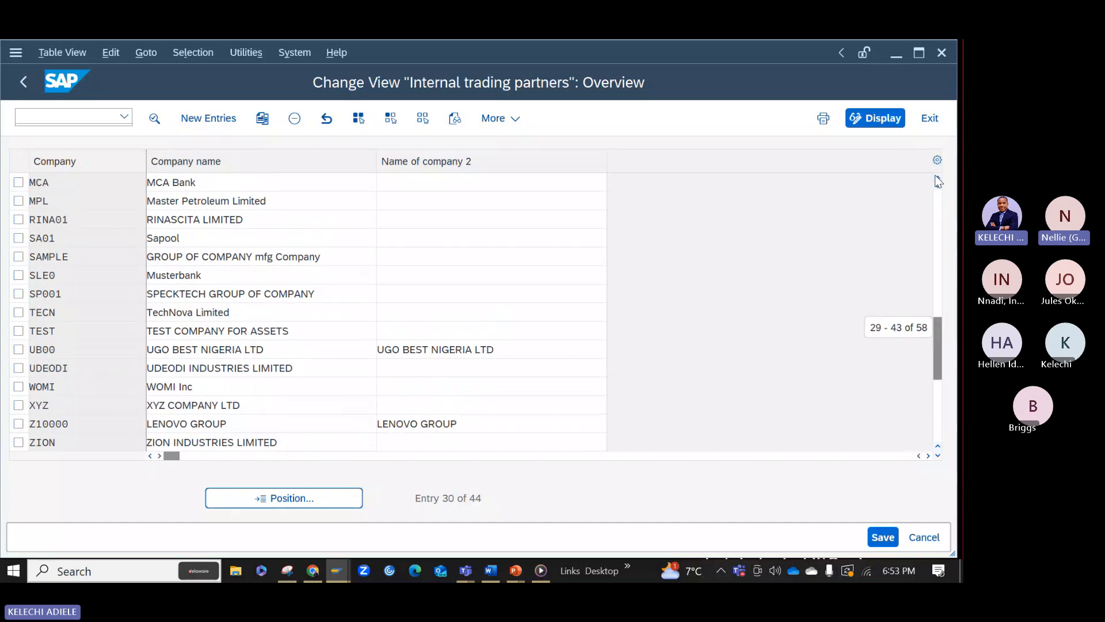
pyautogui.doubleClick(937, 181)
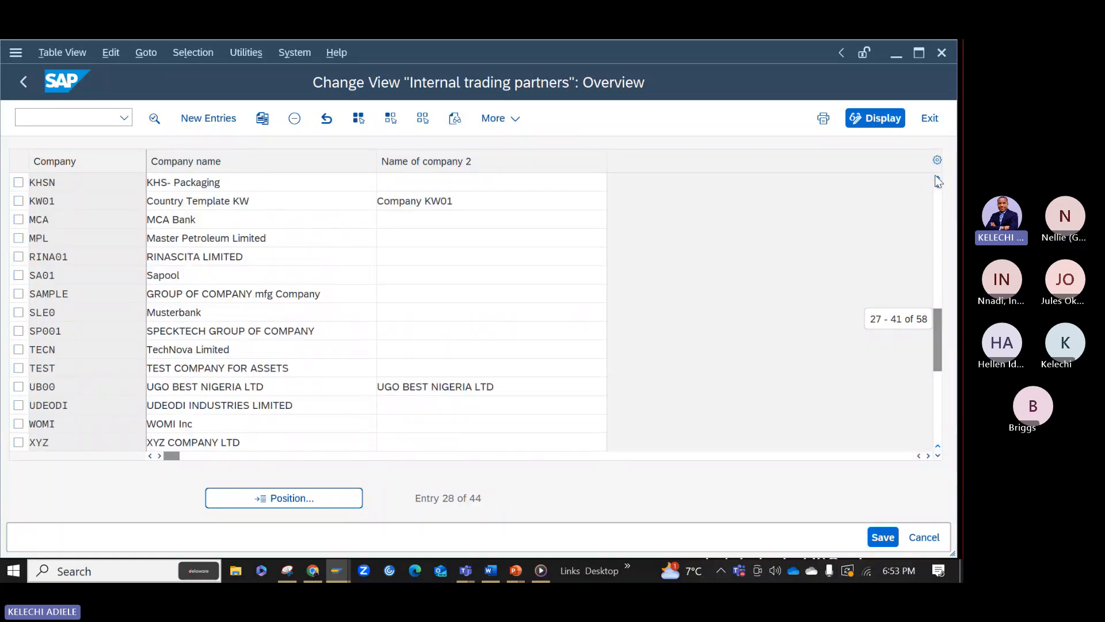
pyautogui.click(936, 177)
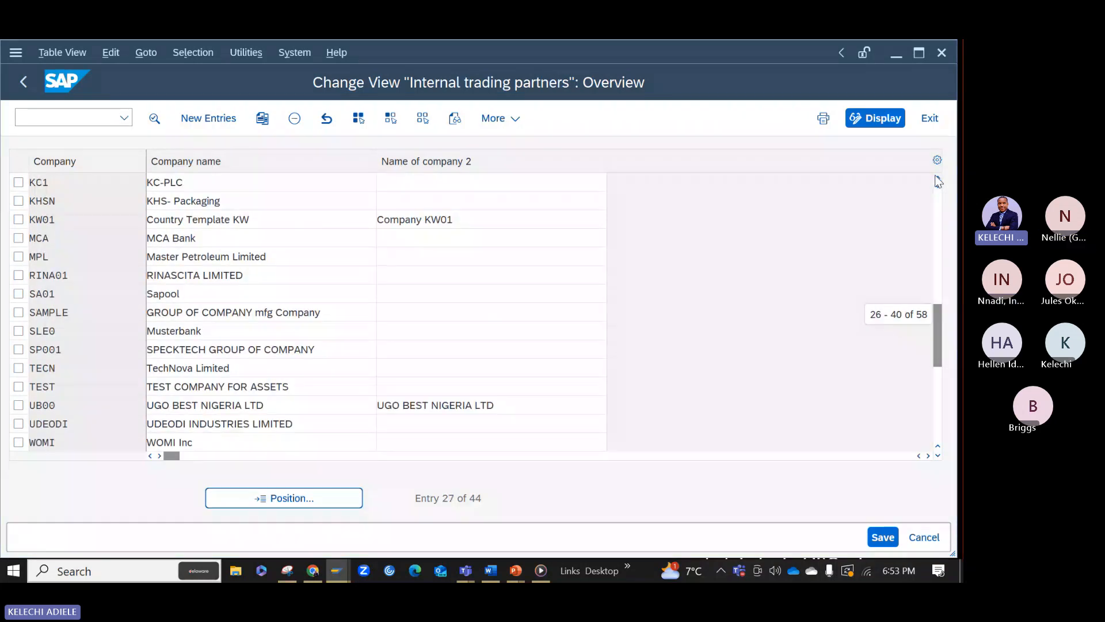
pyautogui.click(937, 376)
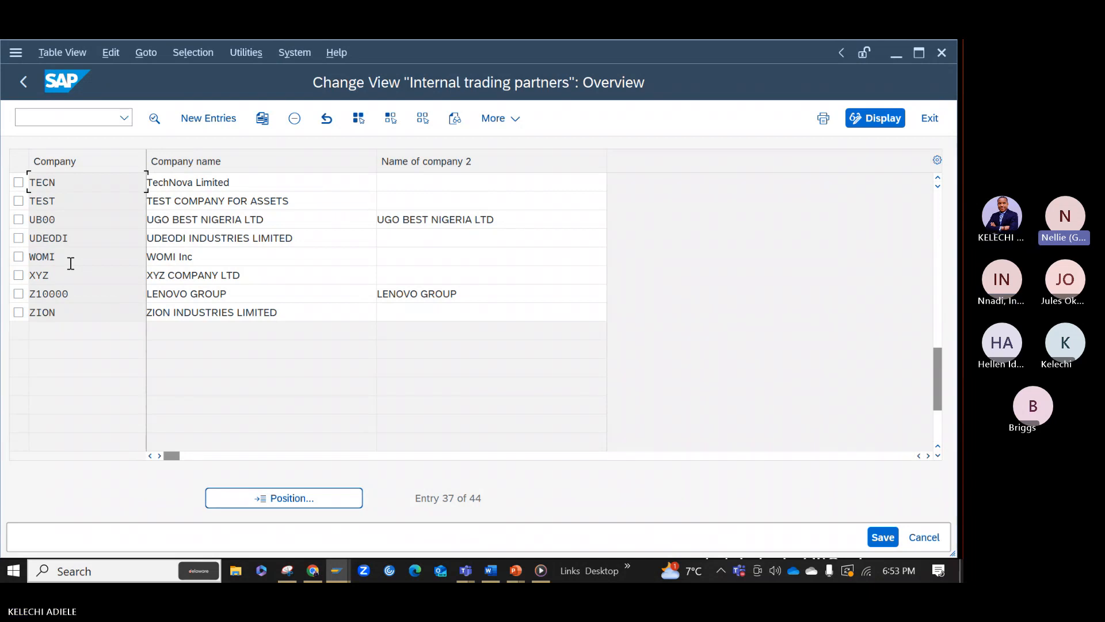
# Step: Switch to the Teams meeting, show an attendee's participant options, and minimize the meeting window
pyautogui.click(465, 570)
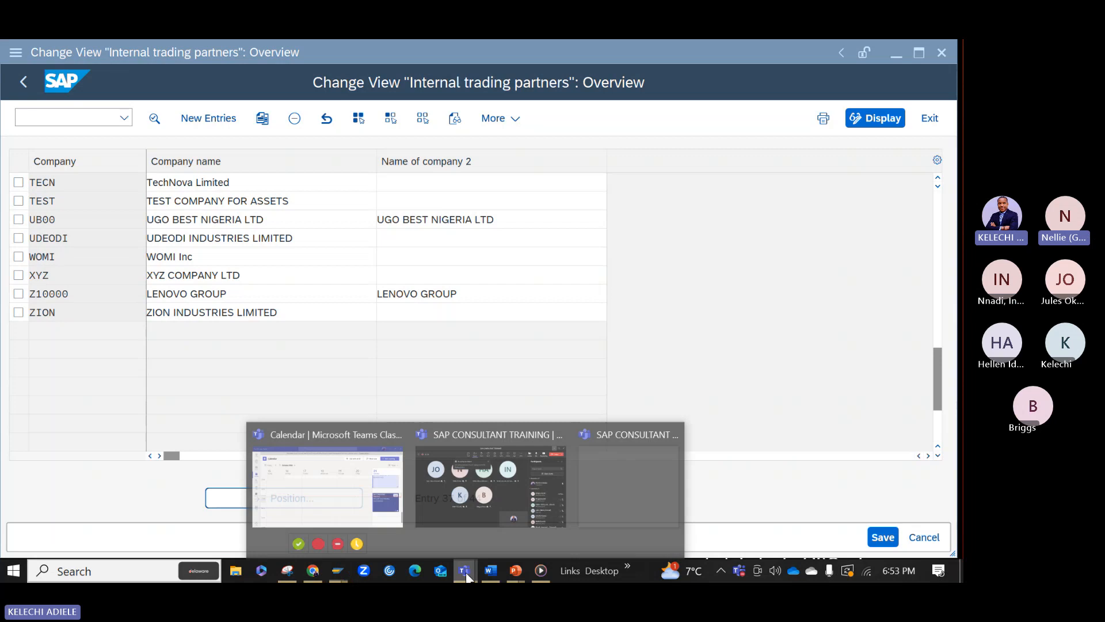
pyautogui.click(514, 492)
pyautogui.click(937, 526)
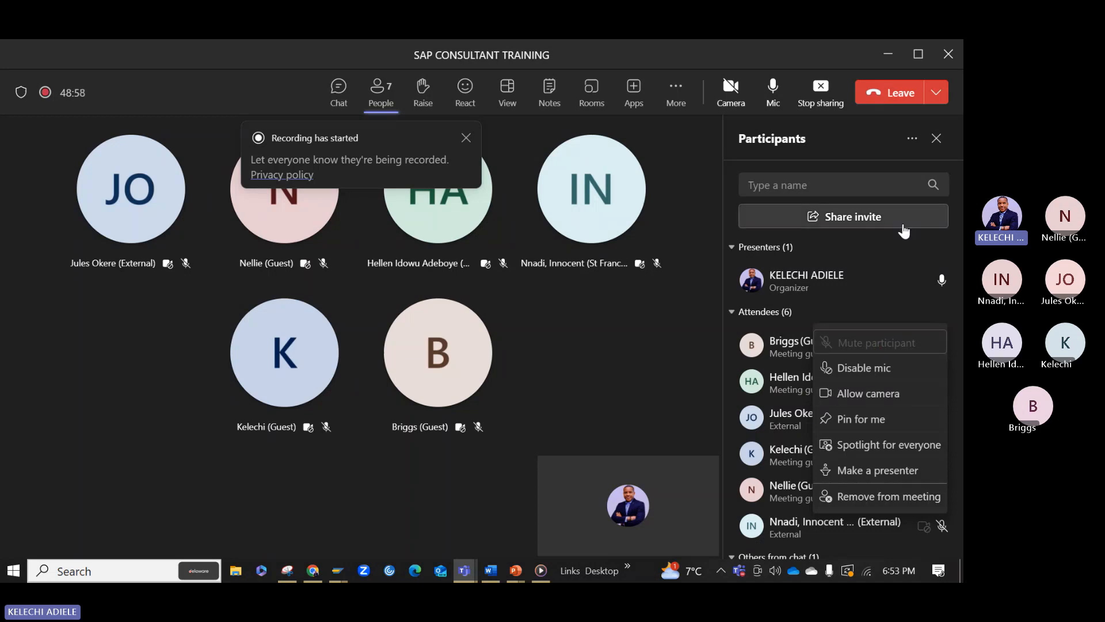
pyautogui.click(888, 53)
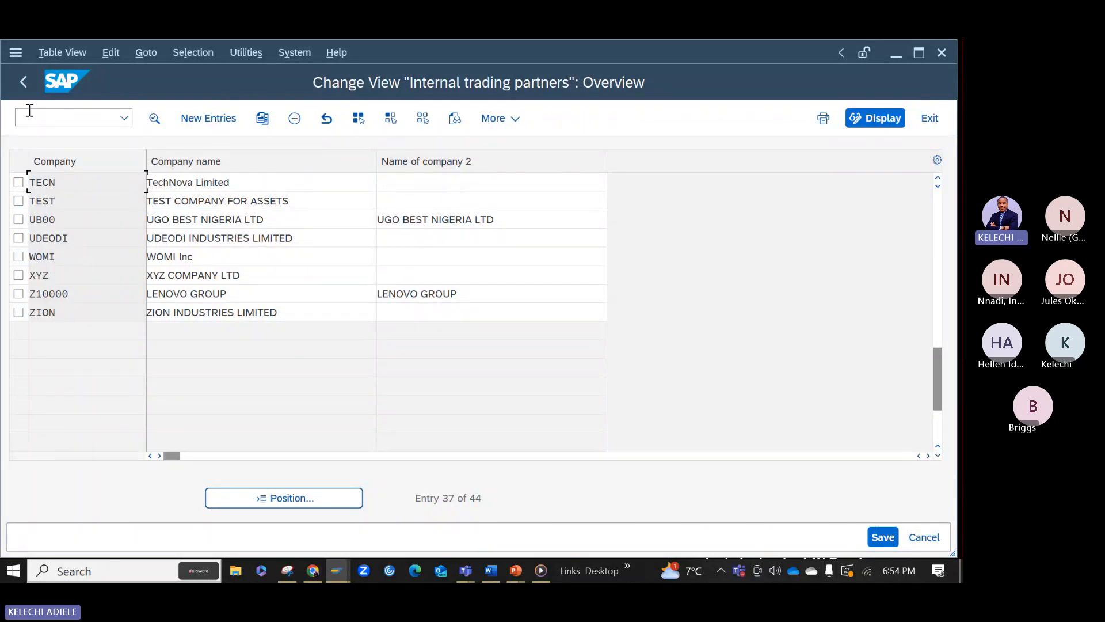
# Step: Leave the trading partners view, show the SAP FICO enterprise structure slide in PowerPoint, and switch back to the SAP IMG
pyautogui.click(23, 86)
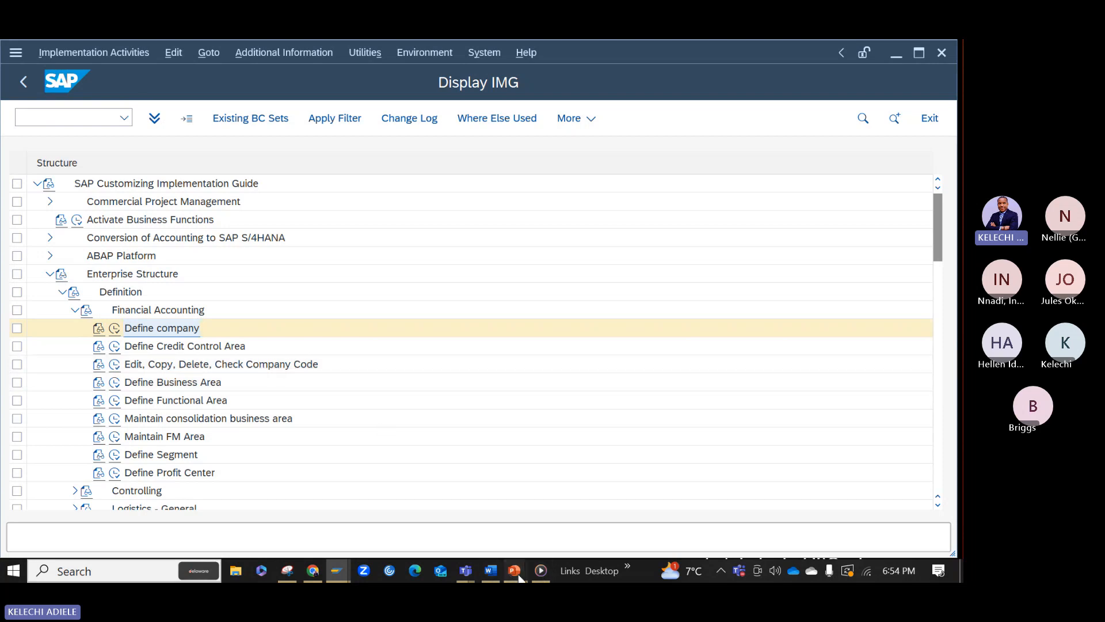
pyautogui.click(519, 577)
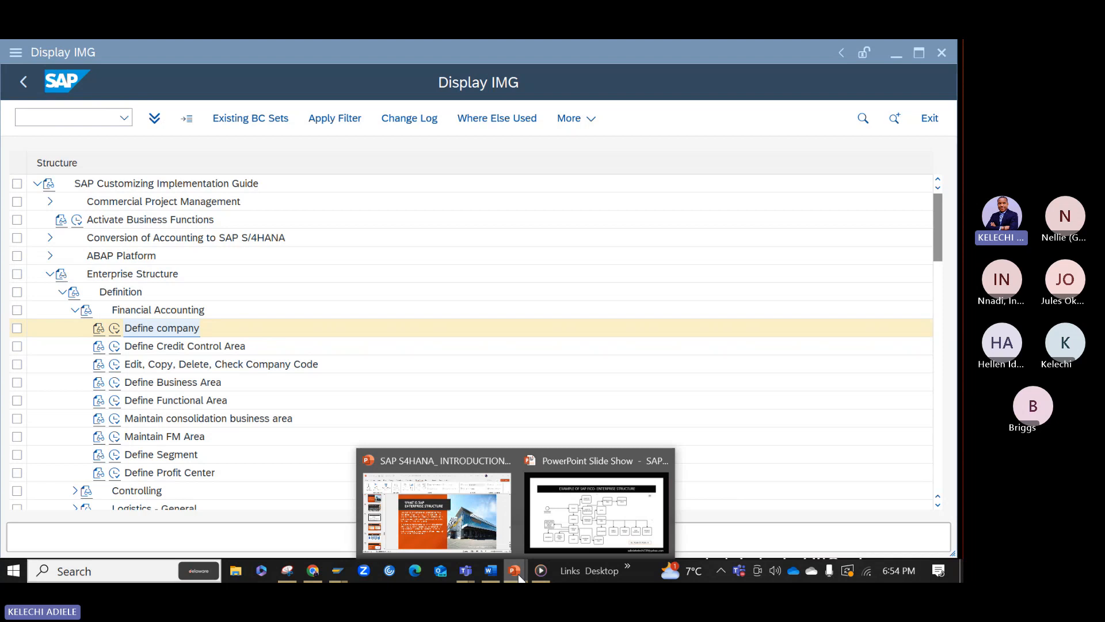
pyautogui.click(575, 521)
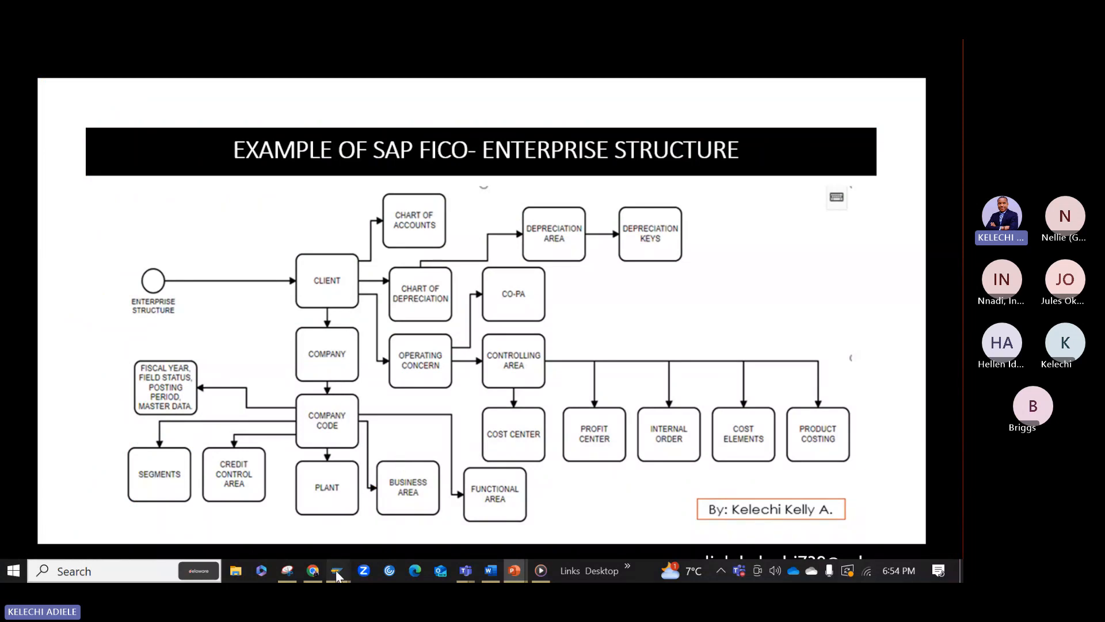
pyautogui.moveTo(337, 571)
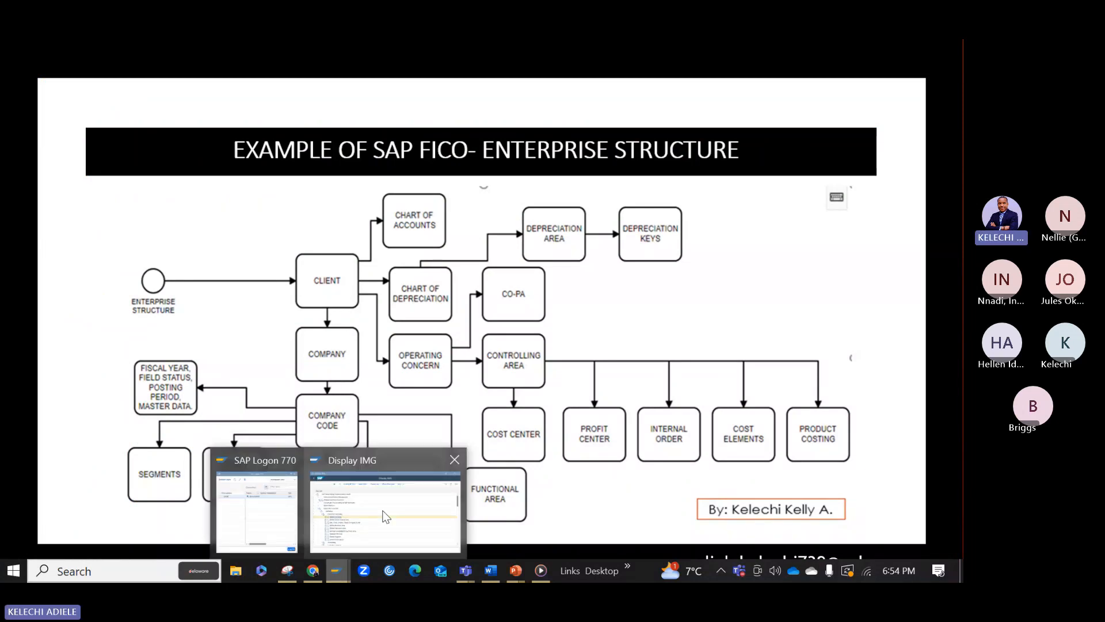
pyautogui.click(385, 516)
# Step: Open the Copy, delete, check company code activity, view its copy dialog, and return to the IMG without copying
pyautogui.click(144, 367)
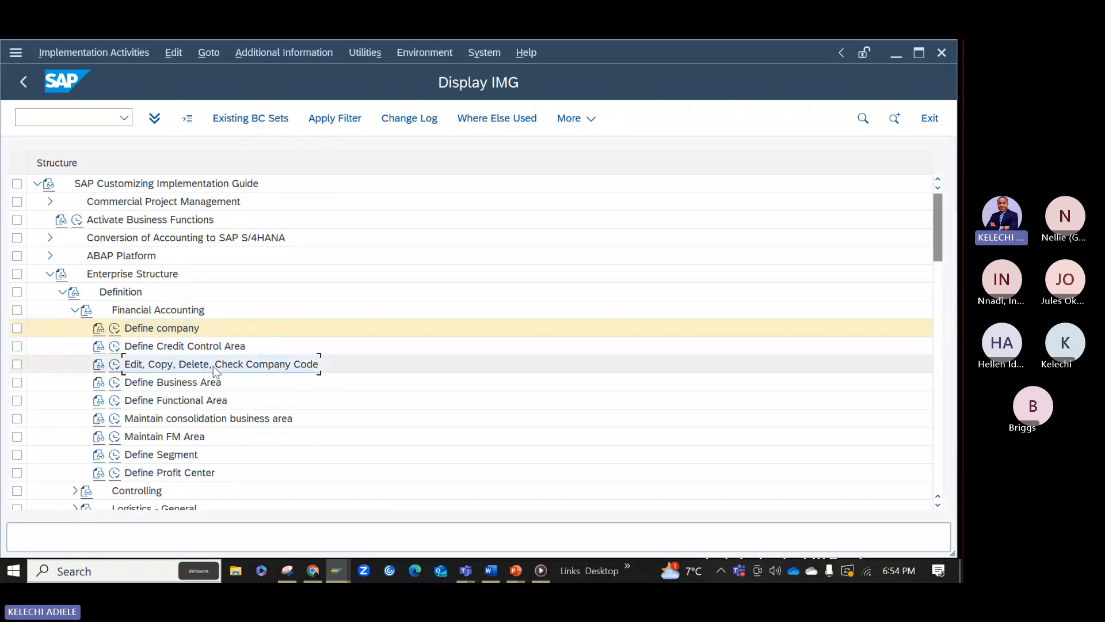
pyautogui.click(115, 365)
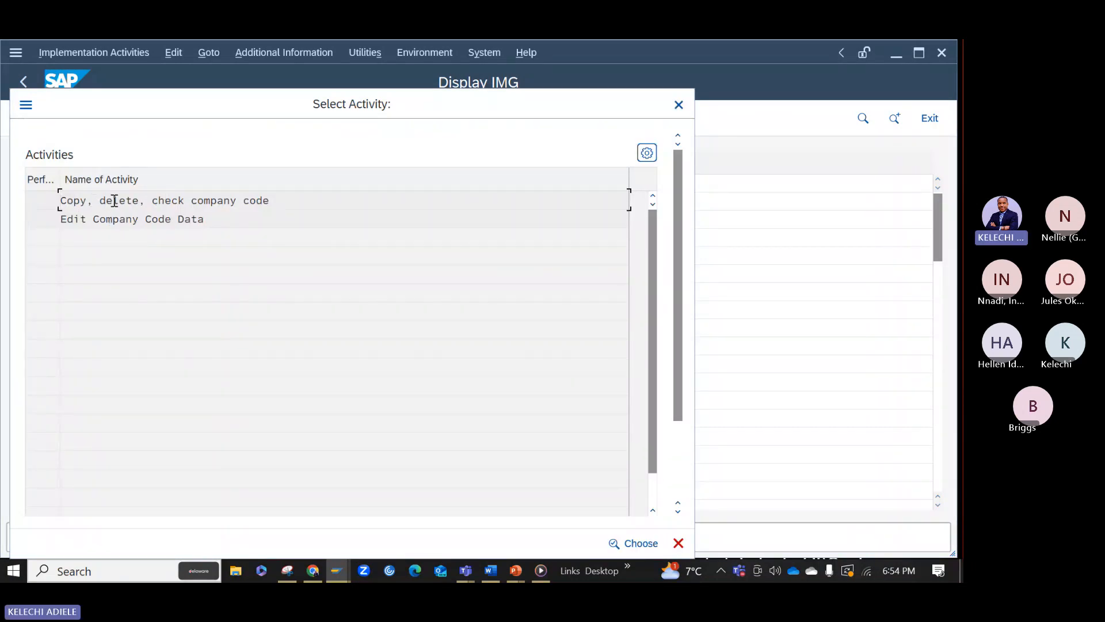
pyautogui.doubleClick(143, 201)
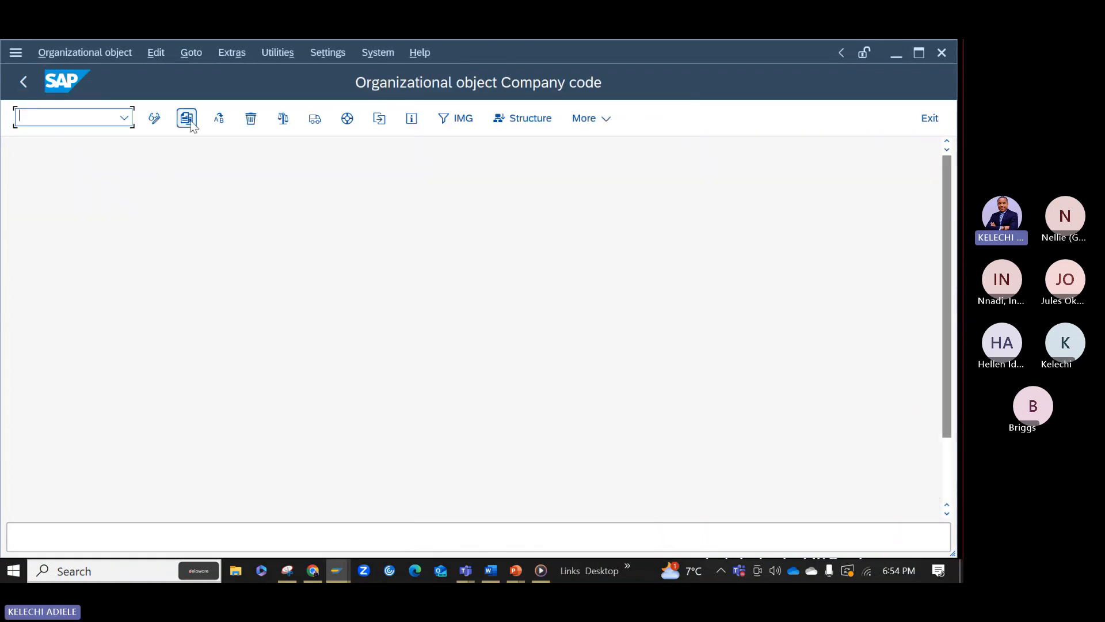
pyautogui.click(187, 118)
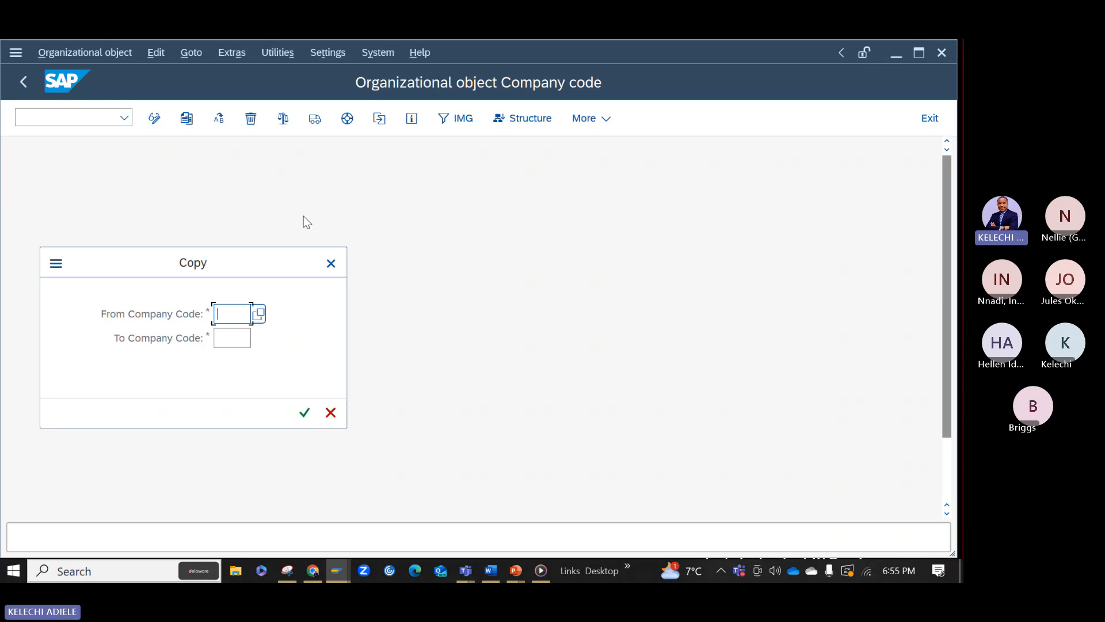
pyautogui.click(332, 263)
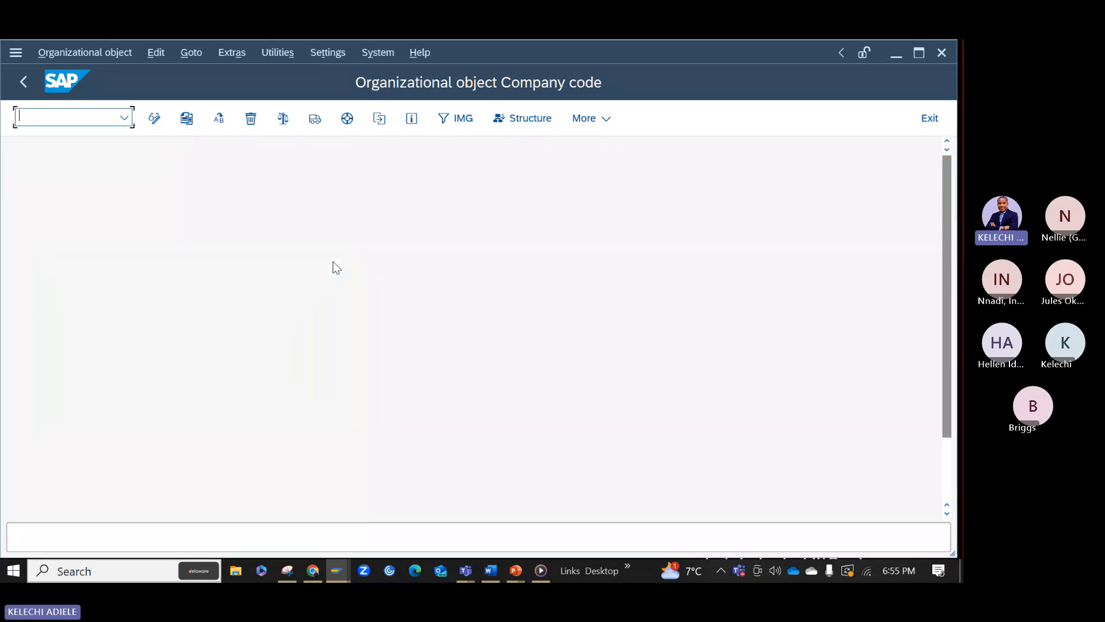
pyautogui.click(22, 79)
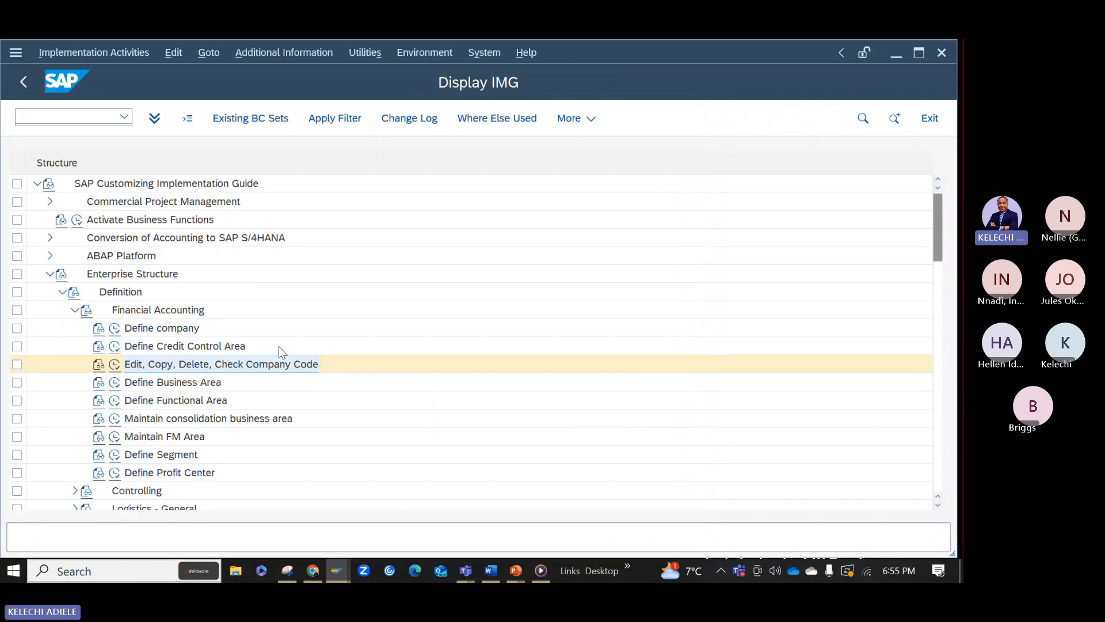
# Step: View the company code overview under Edit Company Code Data and go back to the activity selection
pyautogui.click(115, 366)
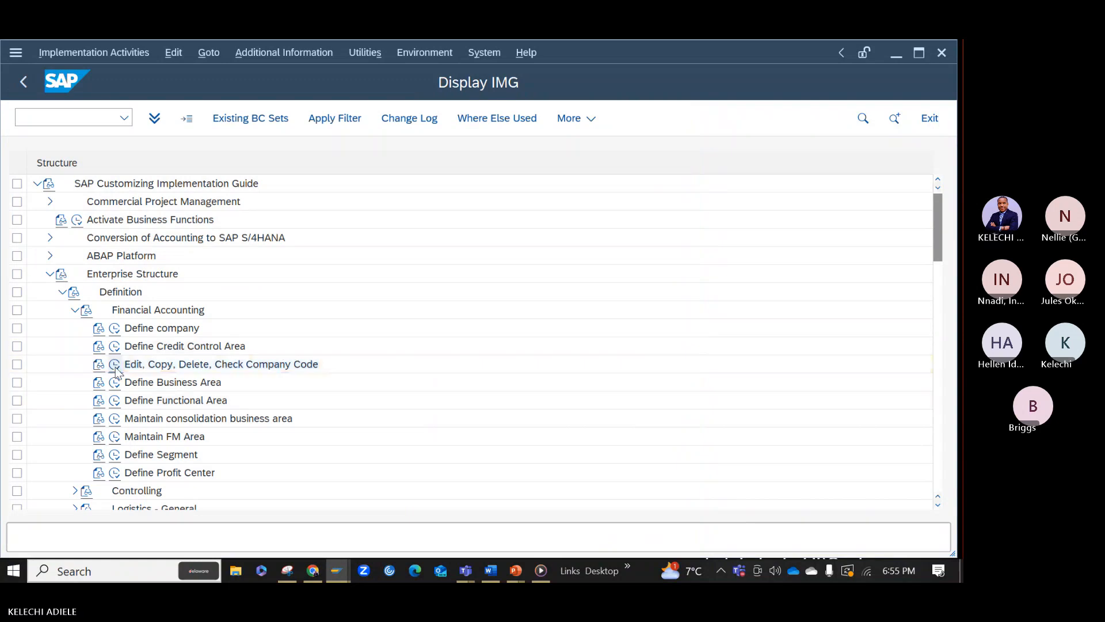
pyautogui.doubleClick(115, 221)
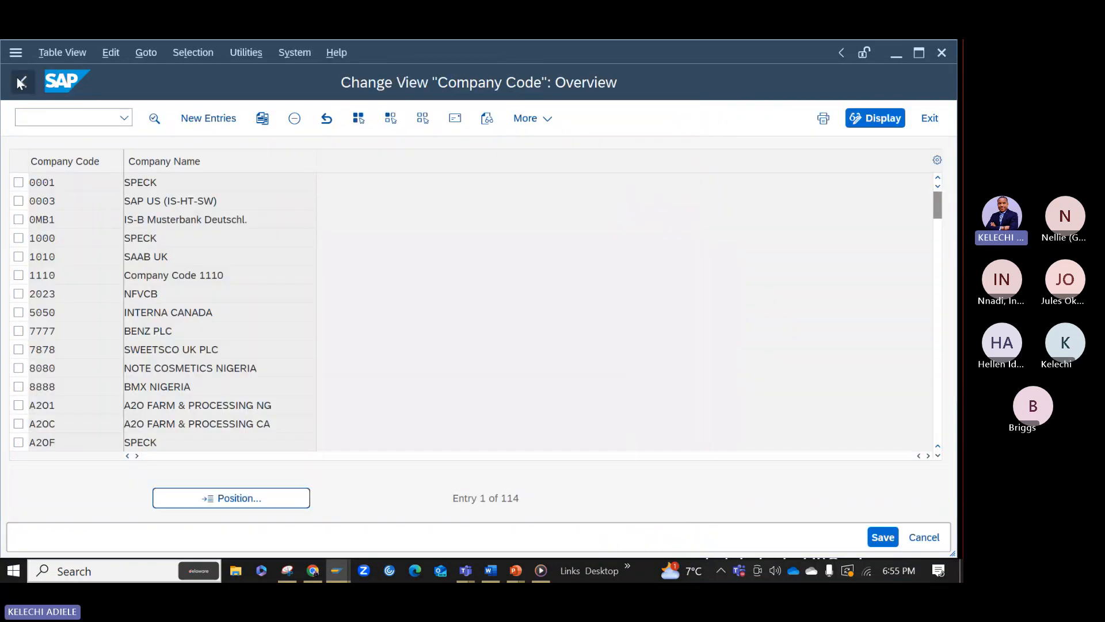
pyautogui.click(18, 81)
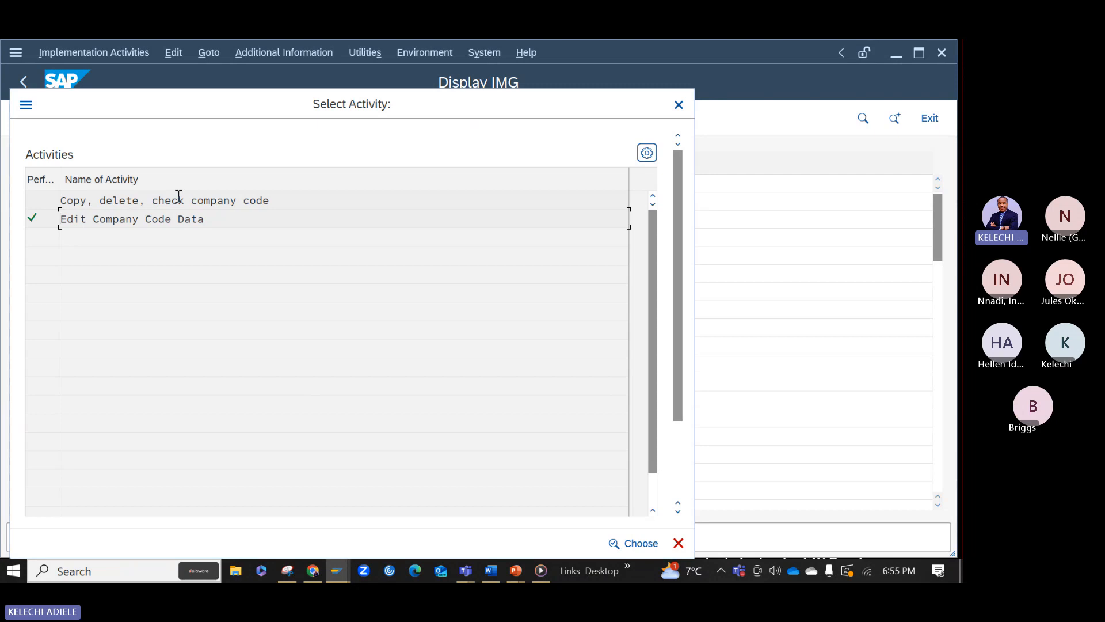
# Step: Start copying a company code and choose 0003, SAP US (IS-HT-SW), from the value list as the source
pyautogui.doubleClick(131, 199)
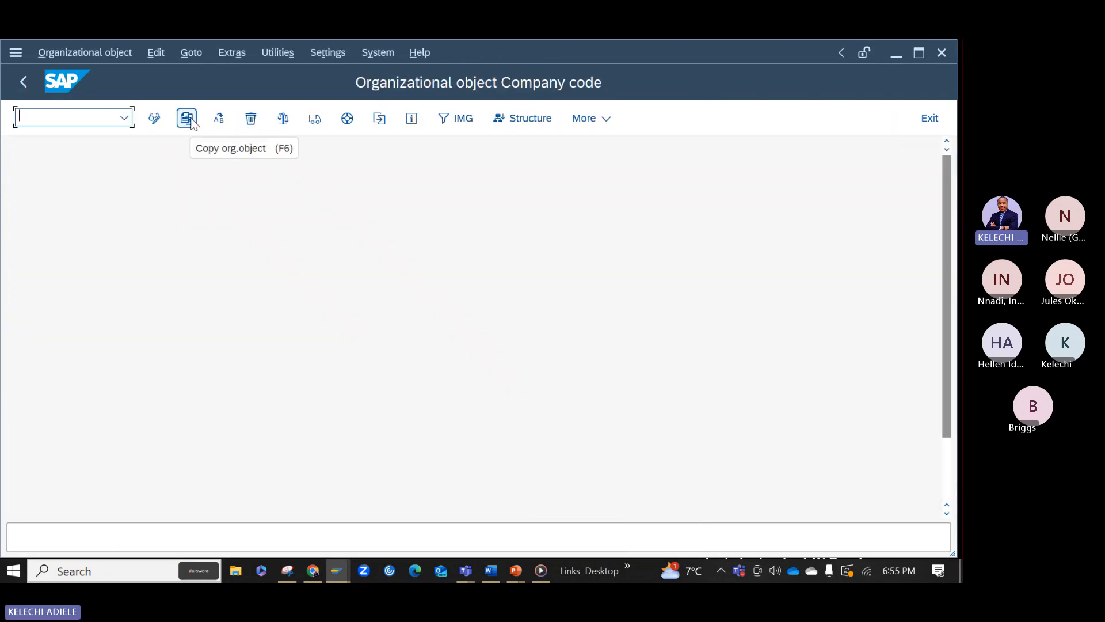
pyautogui.click(192, 124)
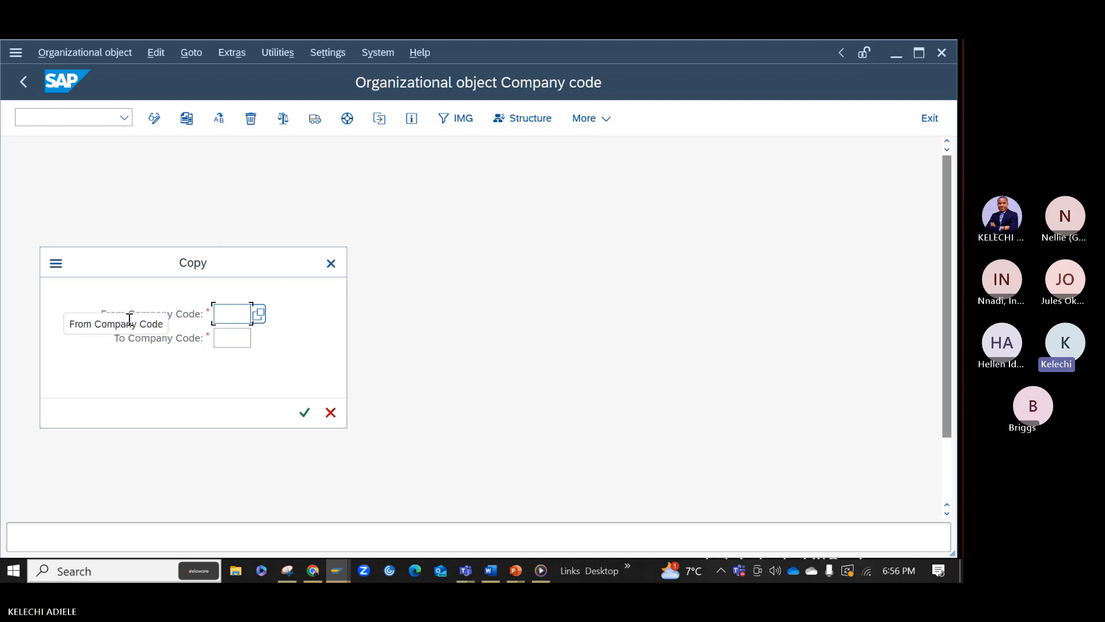
pyautogui.click(259, 314)
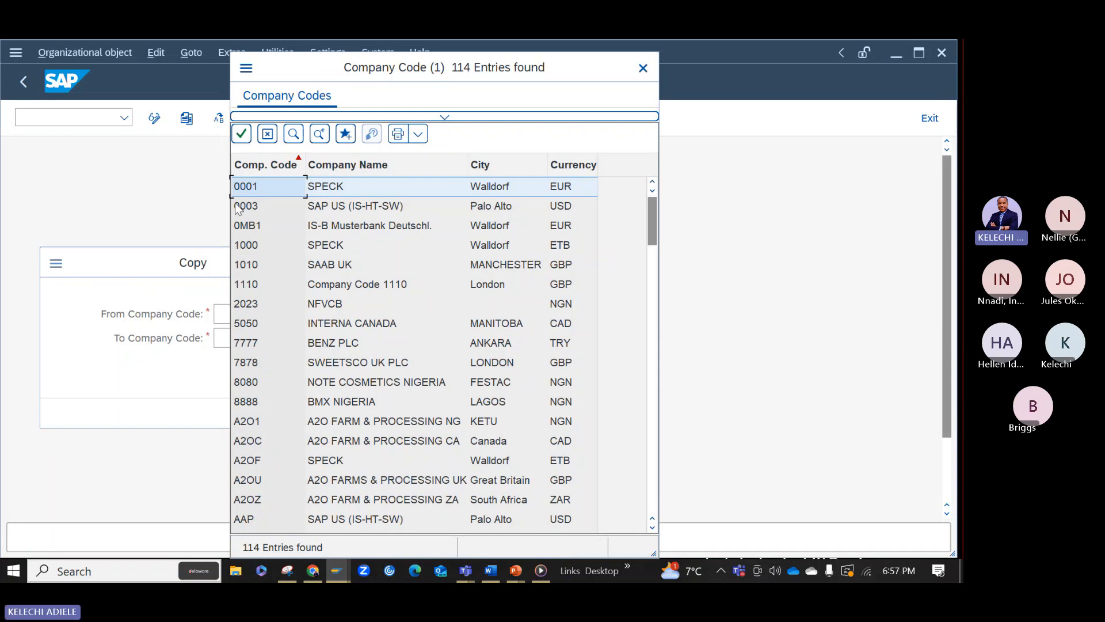
pyautogui.moveTo(653, 226); pyautogui.dragTo(652, 363)
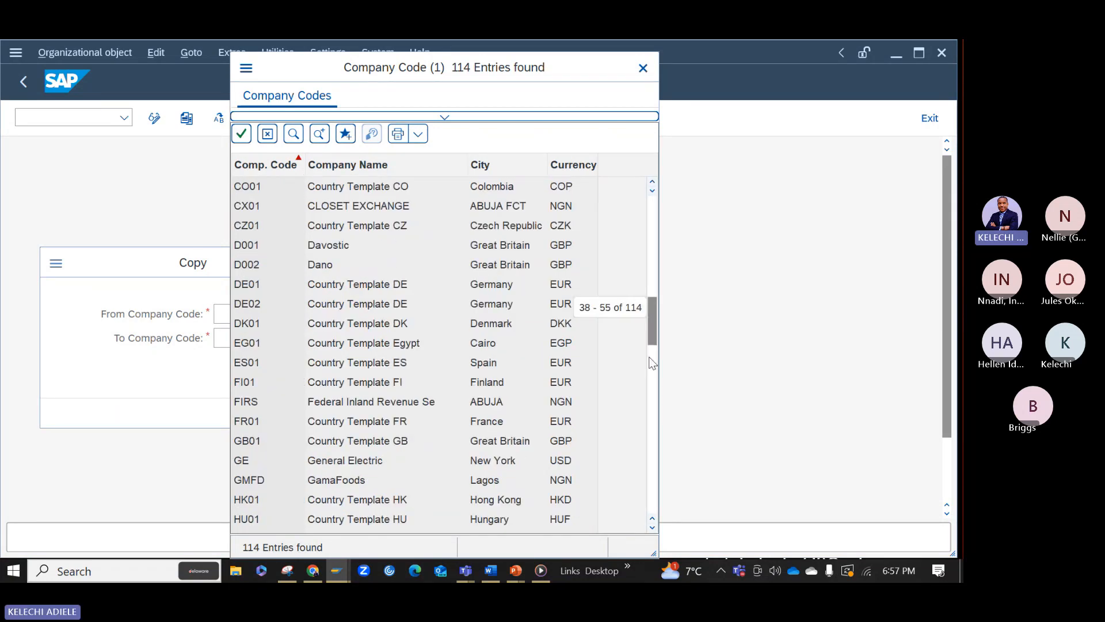
pyautogui.click(652, 363)
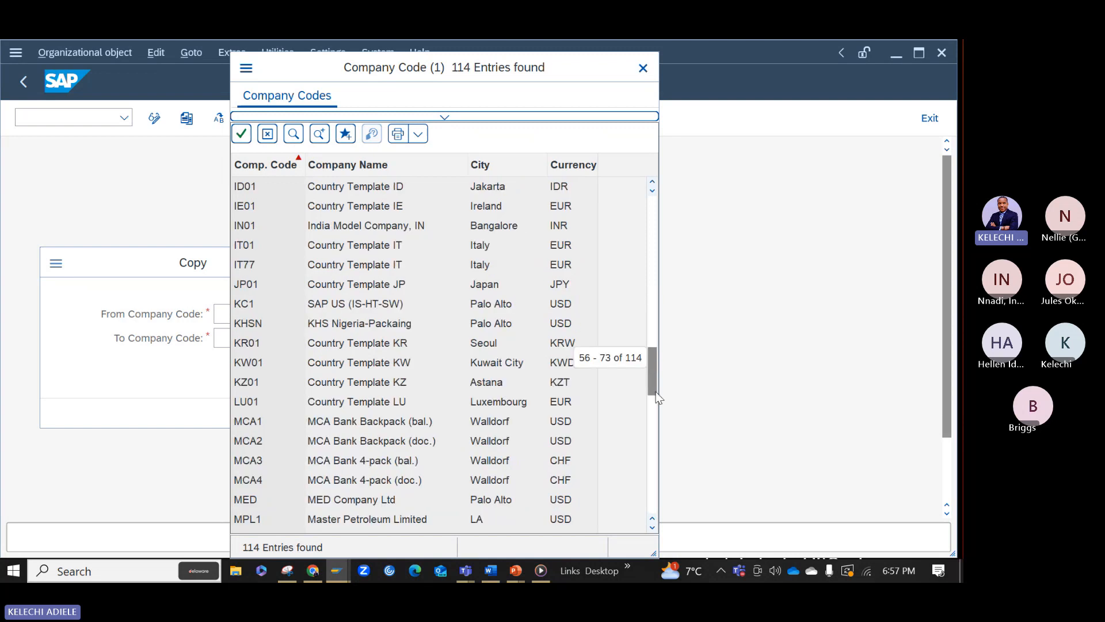
pyautogui.click(652, 414)
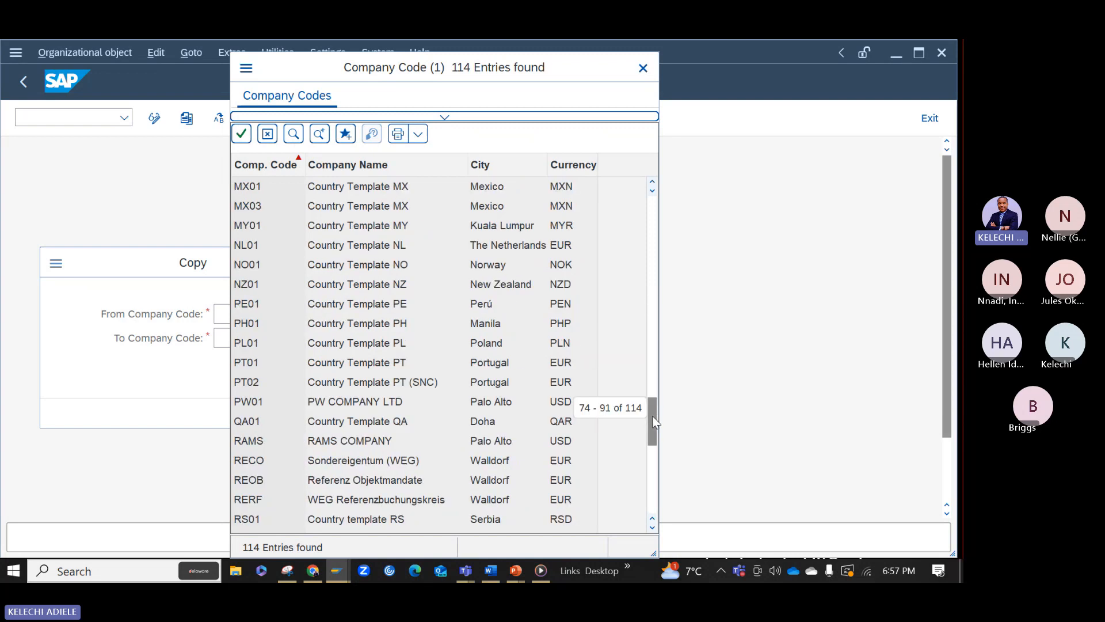
pyautogui.click(653, 449)
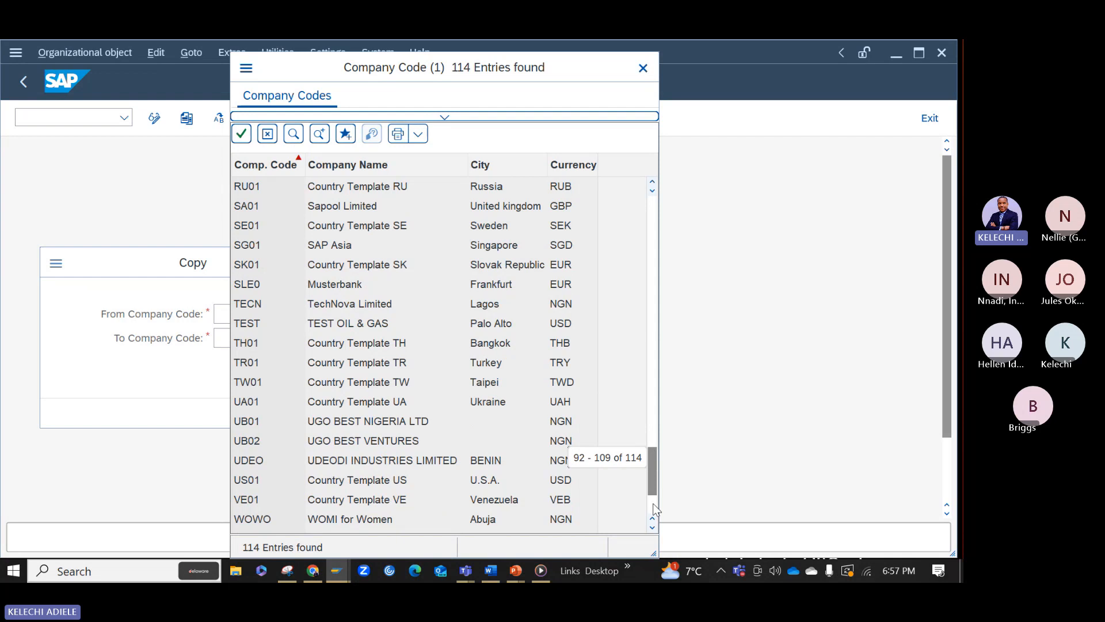
pyautogui.click(653, 488)
pyautogui.moveTo(653, 485); pyautogui.dragTo(631, 211)
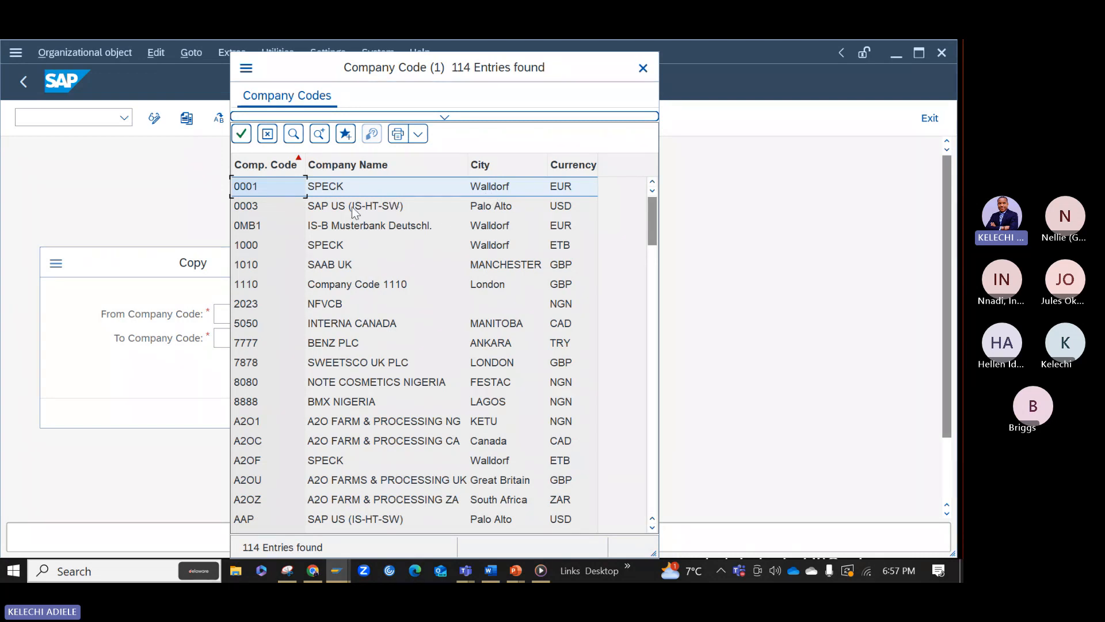
pyautogui.doubleClick(248, 207)
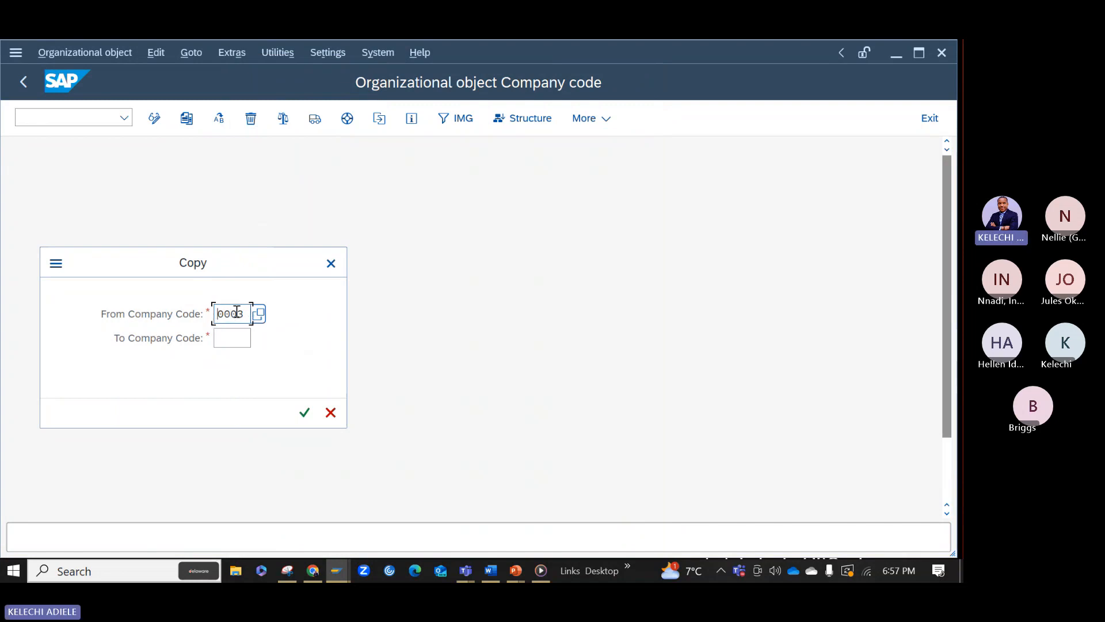
# Step: Set the target company code to xyz and run the copy
pyautogui.click(231, 340)
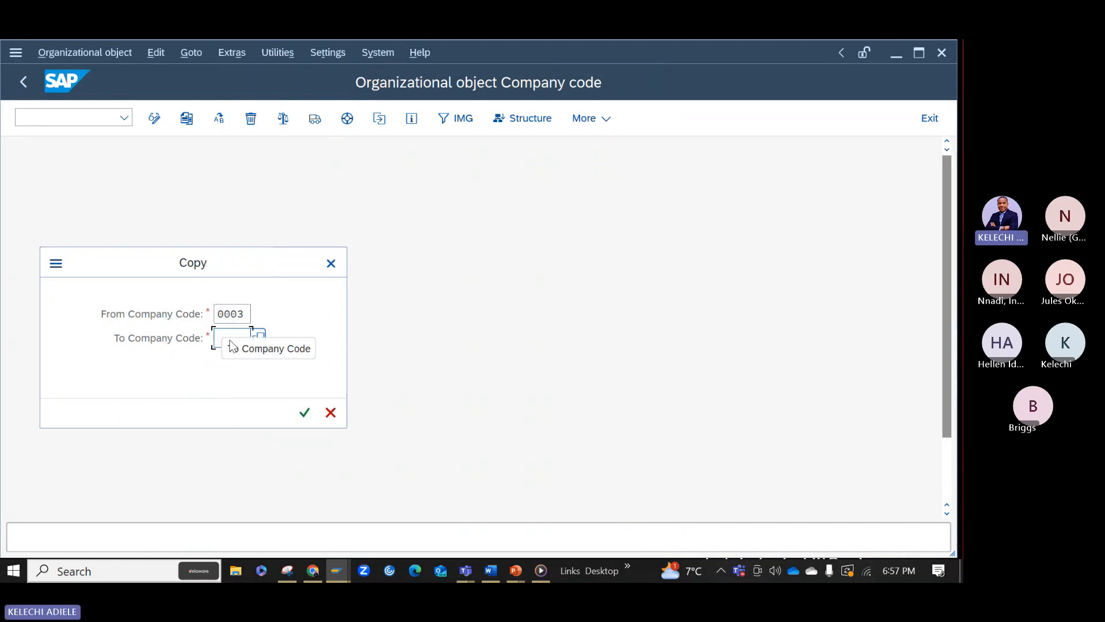
pyautogui.write('xyz')
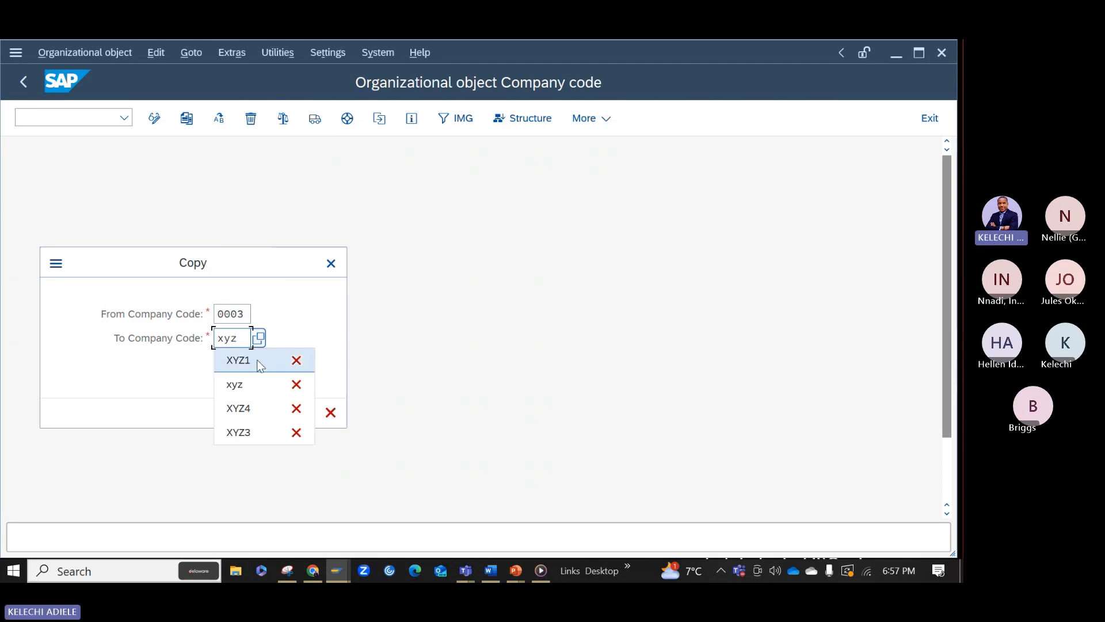
pyautogui.press('Escape')
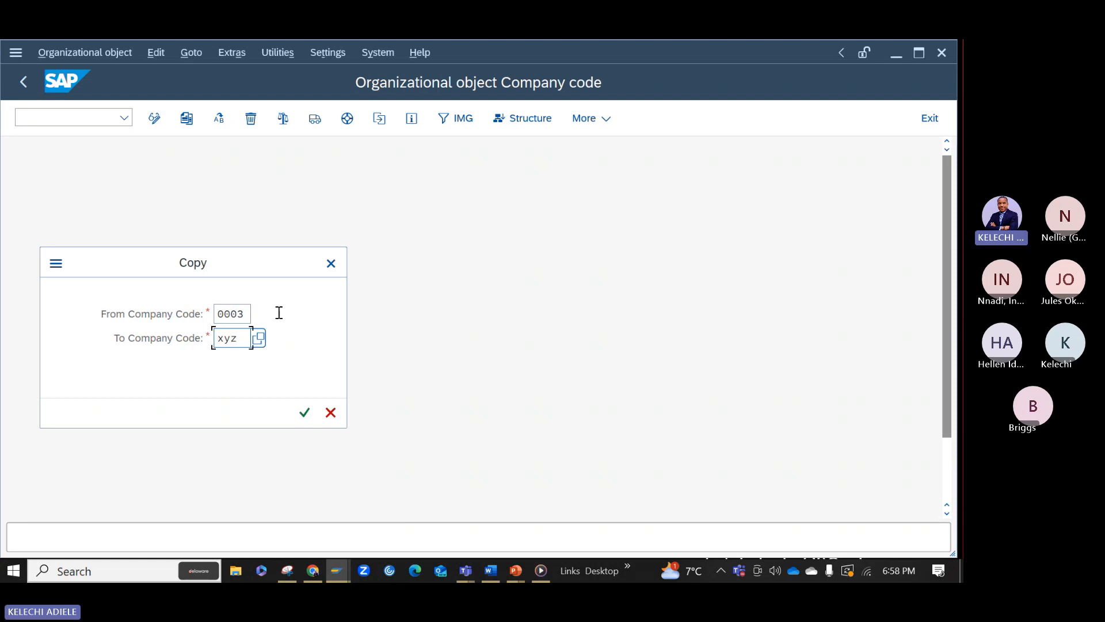
pyautogui.click(305, 414)
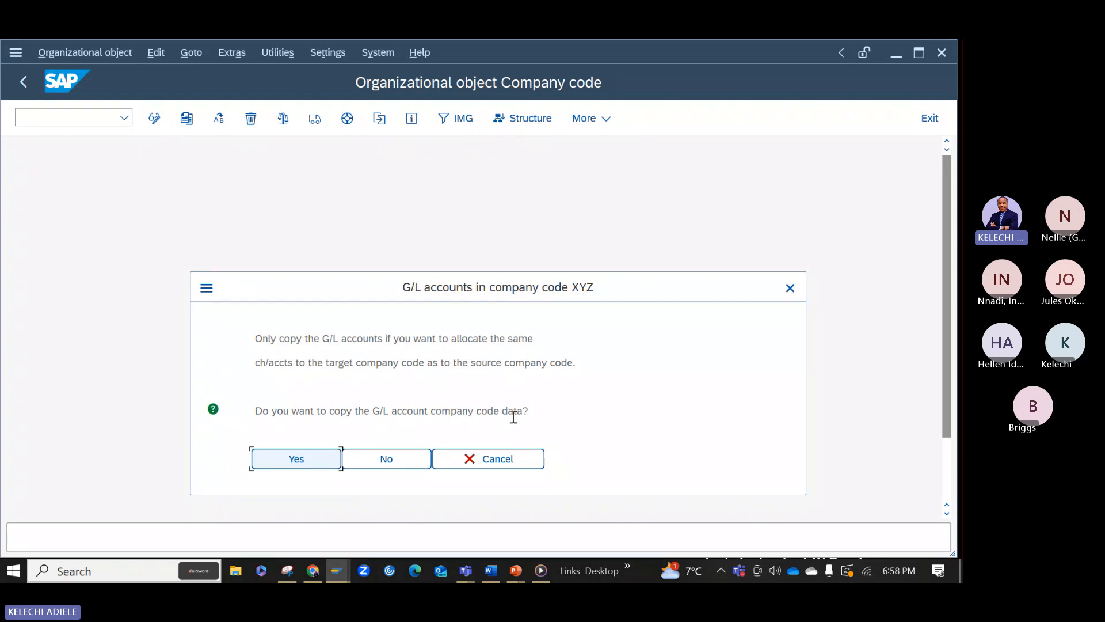
# Step: Decline copying the G/L account data and the controlling area assignment, and decline allocating a different local currency
pyautogui.click(393, 459)
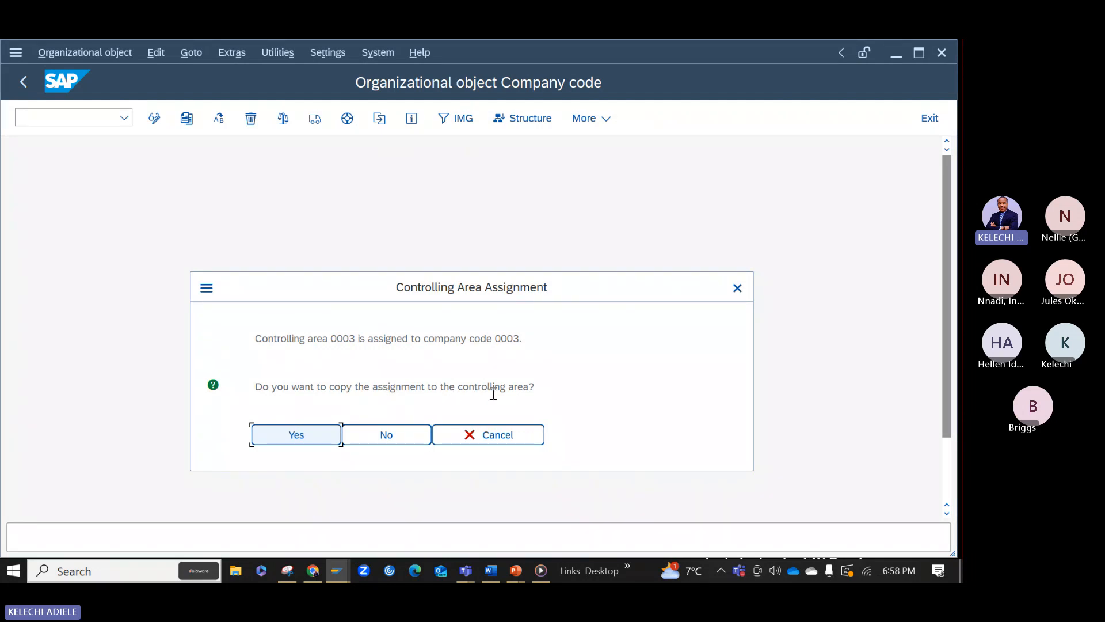
pyautogui.click(381, 435)
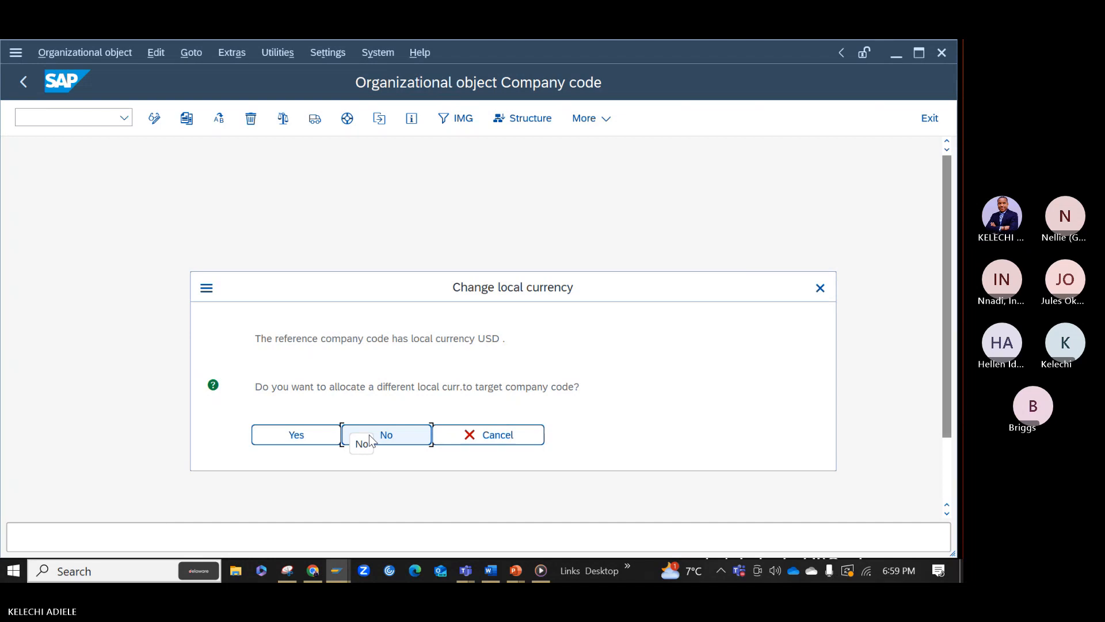
pyautogui.click(407, 440)
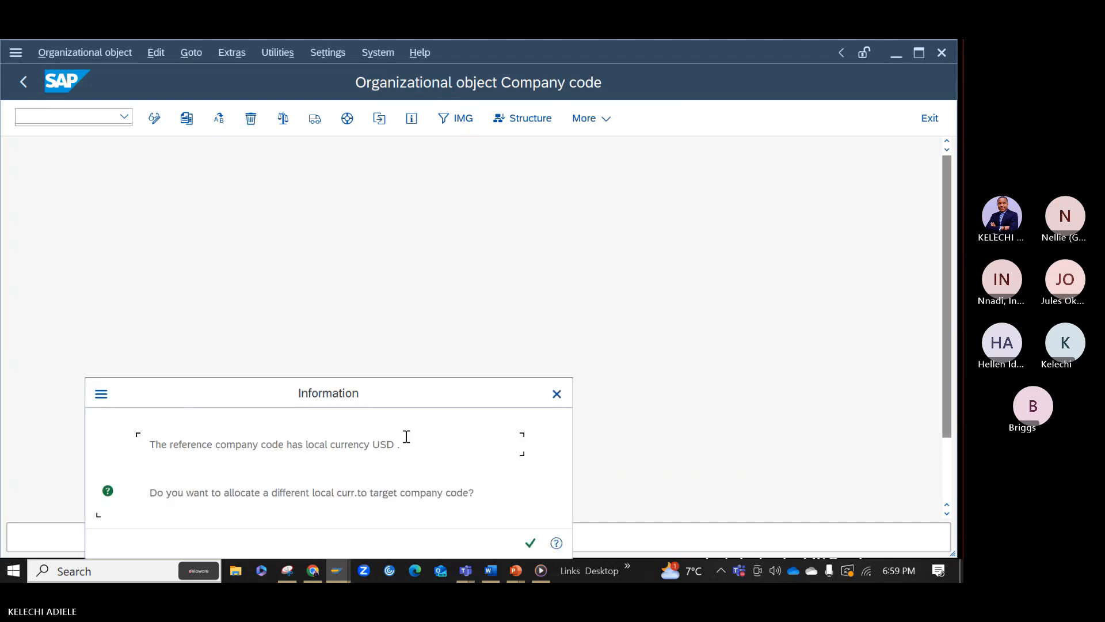
pyautogui.moveTo(352, 388); pyautogui.dragTo(317, 228)
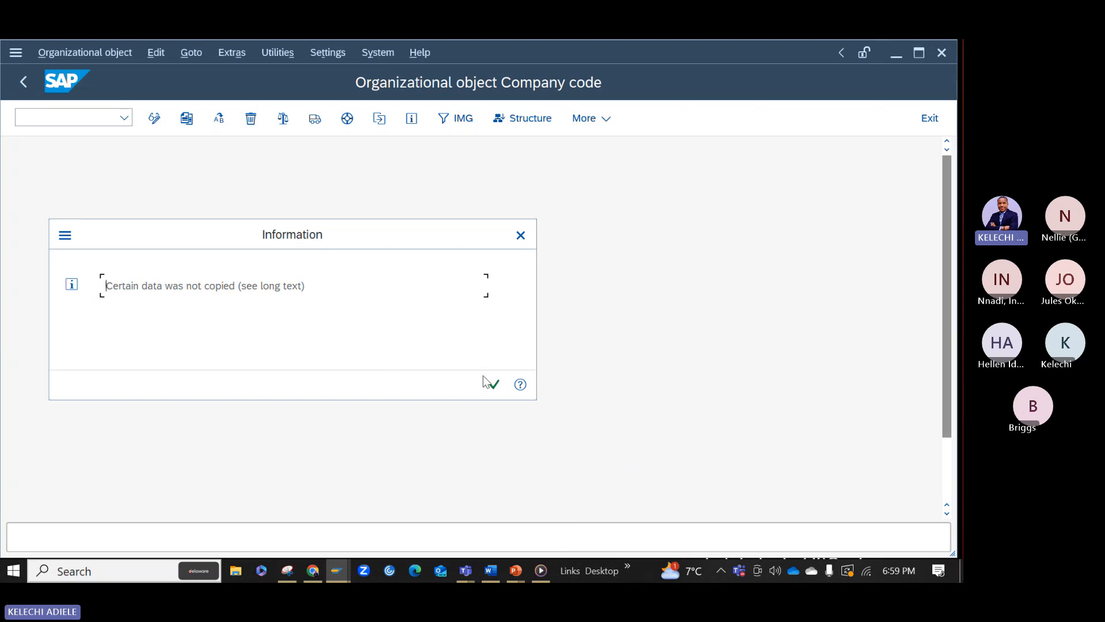
# Step: Acknowledge the information messages and the transport notice, and agree to transport the number ranges
pyautogui.click(499, 389)
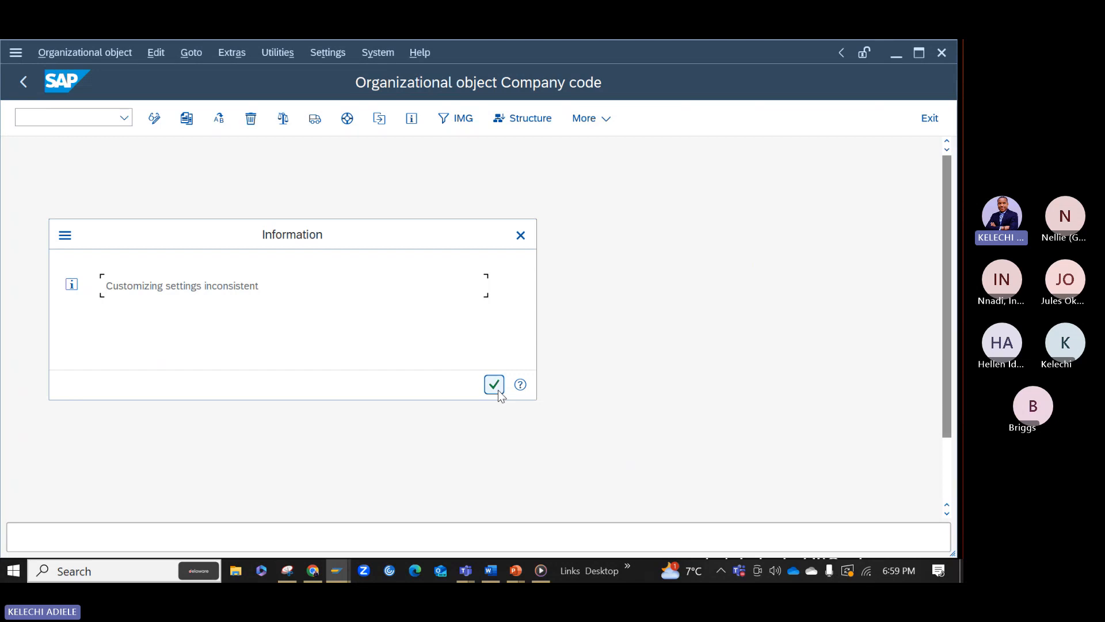
pyautogui.click(494, 384)
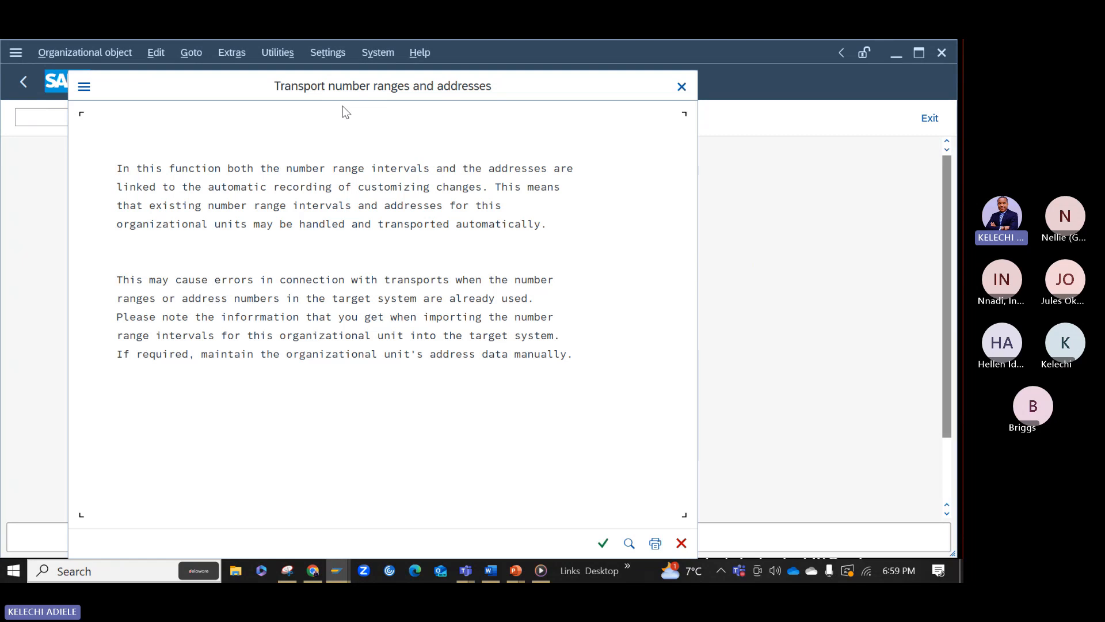
pyautogui.click(603, 544)
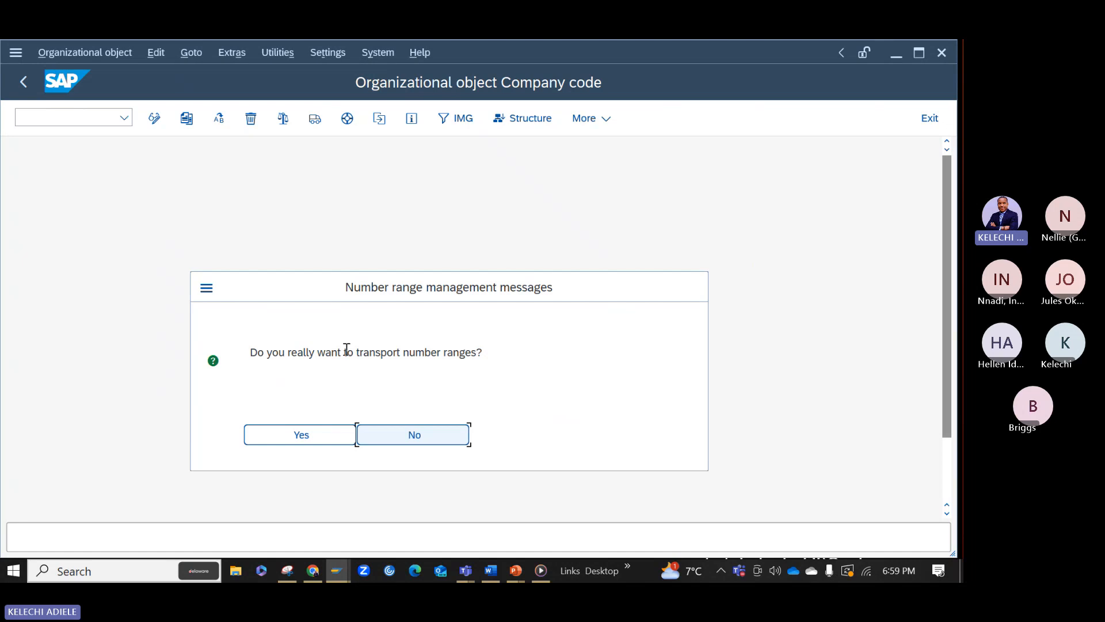
pyautogui.click(322, 433)
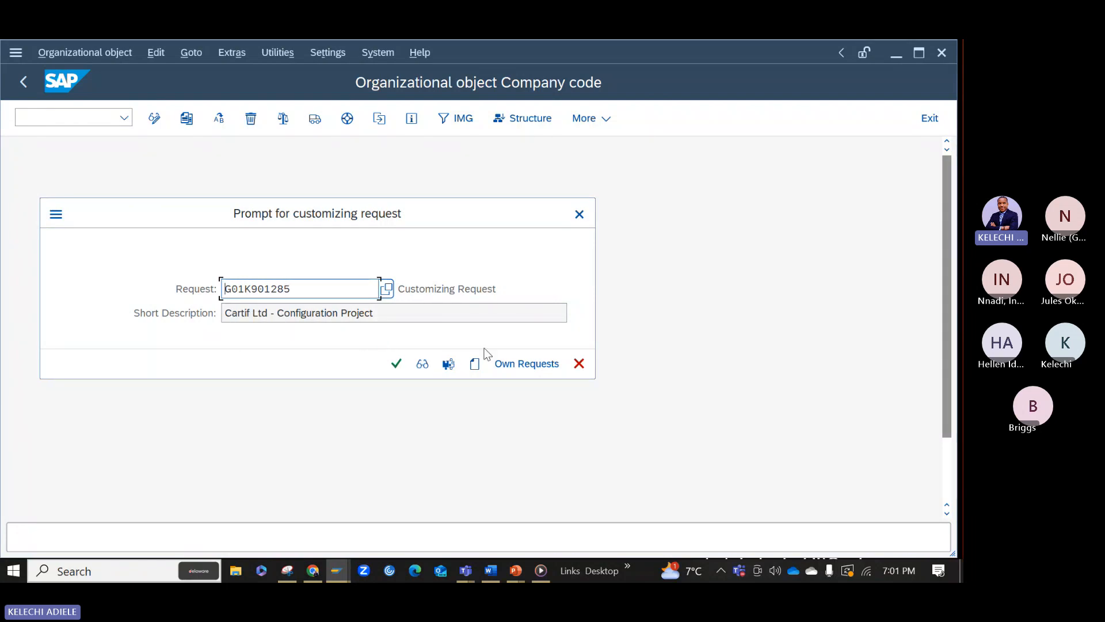
# Step: Open the list of own customizing requests and look through the modifiable requests down to the oldest one
pyautogui.click(519, 368)
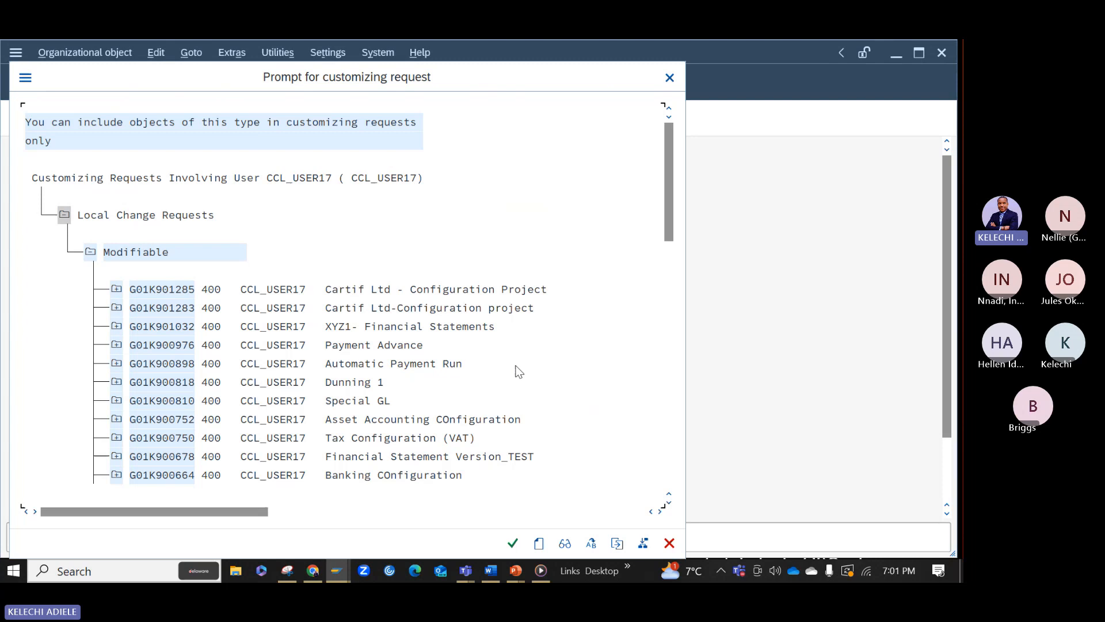
pyautogui.moveTo(664, 187); pyautogui.dragTo(669, 202)
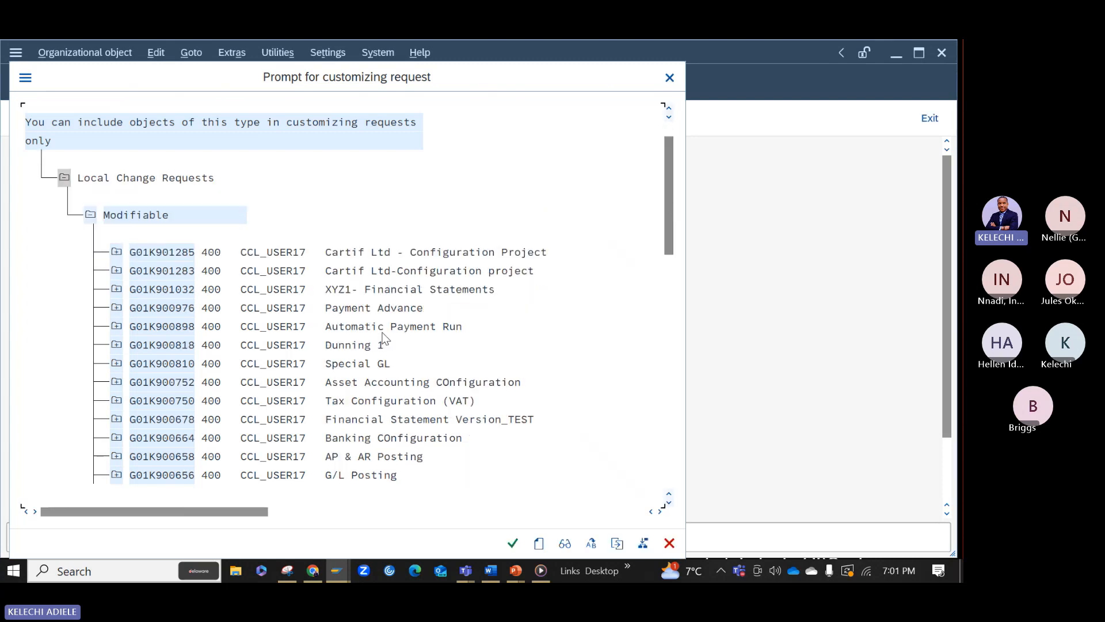
pyautogui.scroll(-1, 412, 313)
pyautogui.moveTo(669, 229); pyautogui.dragTo(673, 262)
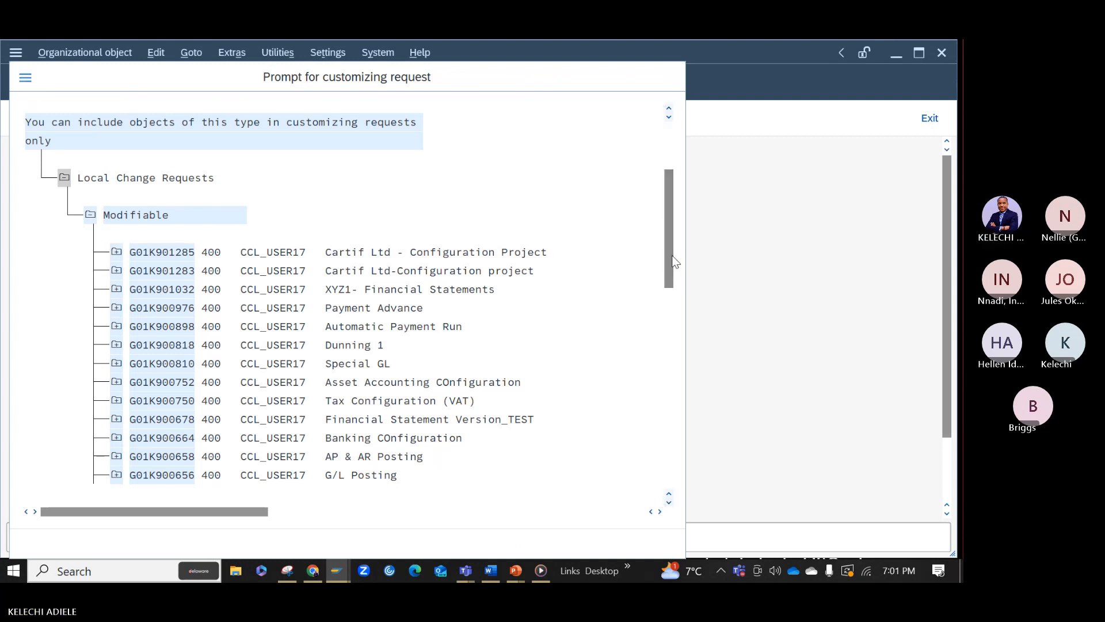
pyautogui.click(671, 305)
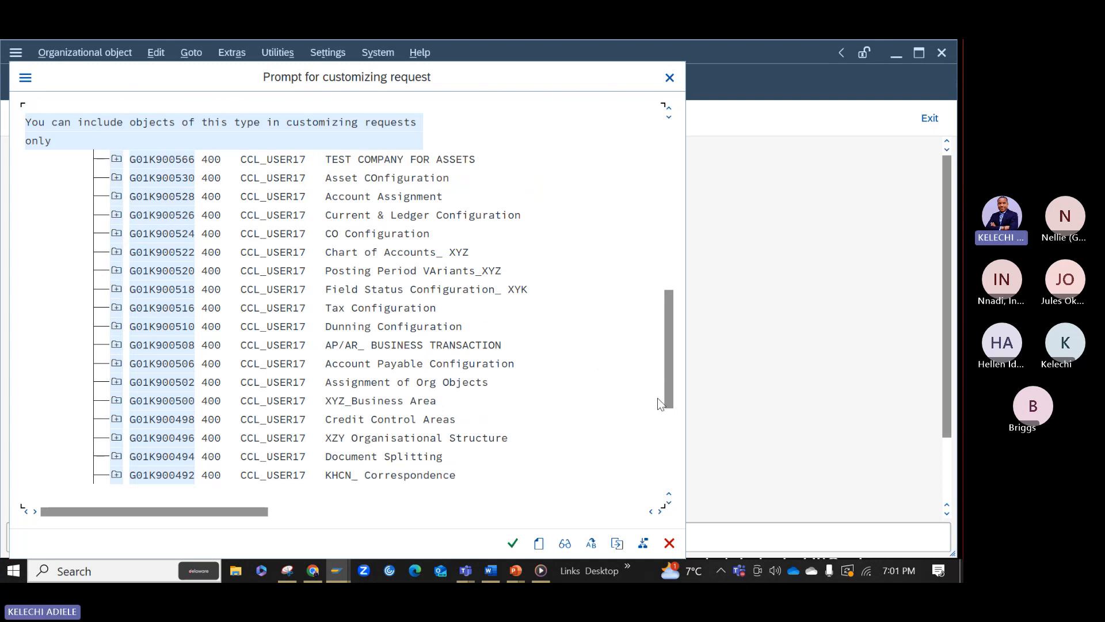
pyautogui.click(672, 430)
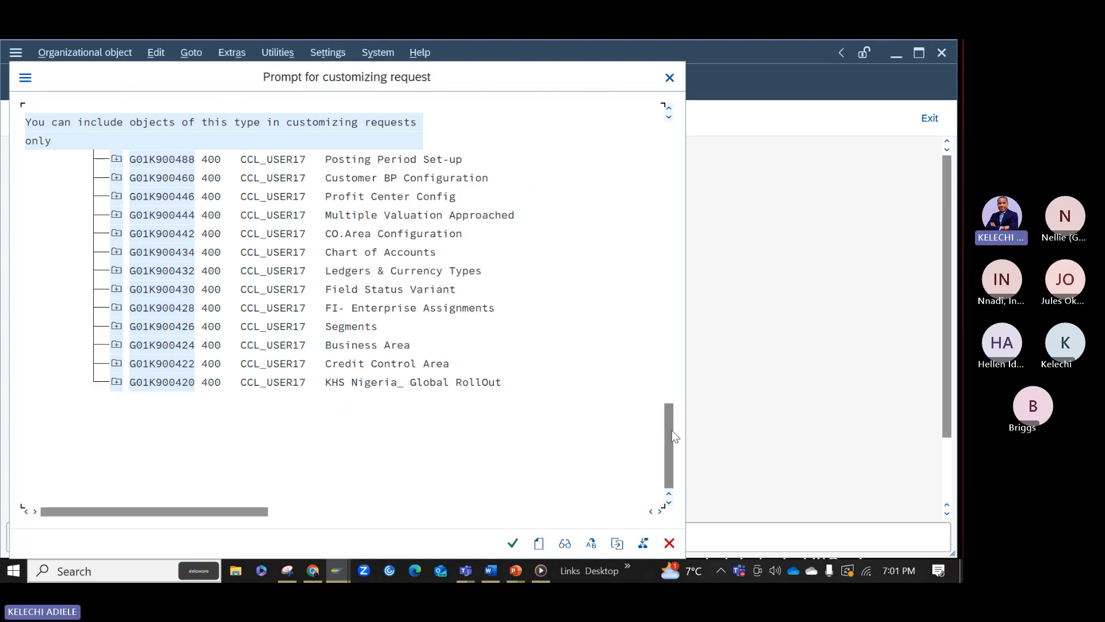
pyautogui.click(673, 336)
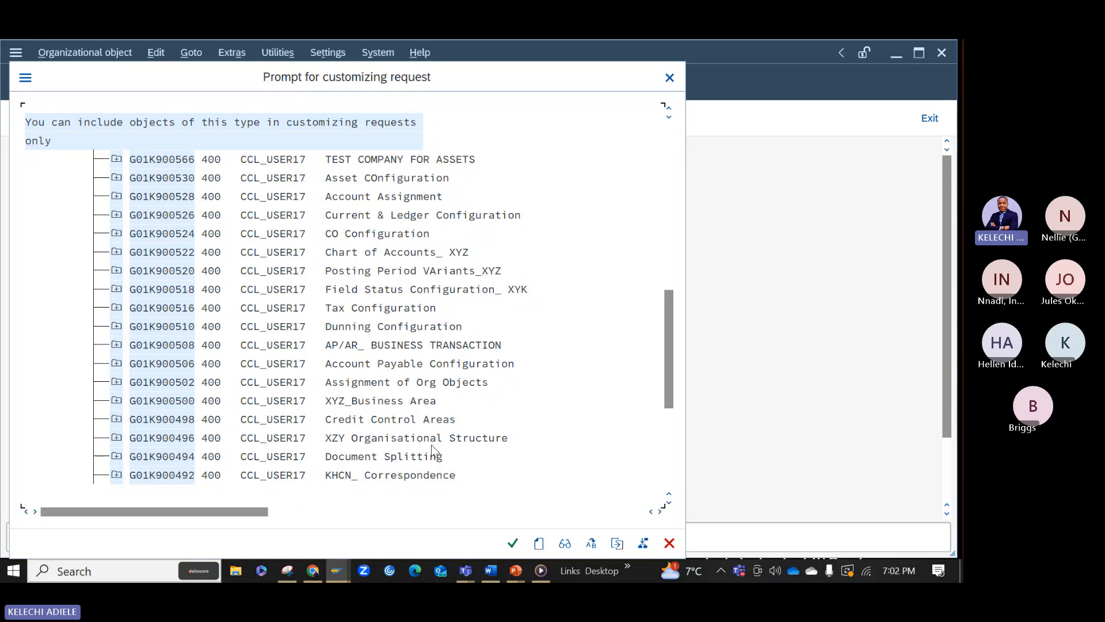
# Step: Cancel the customizing request prompt to abandon the copy of company code 0003, and return to the IMG structure
pyautogui.click(670, 77)
pyautogui.click(579, 364)
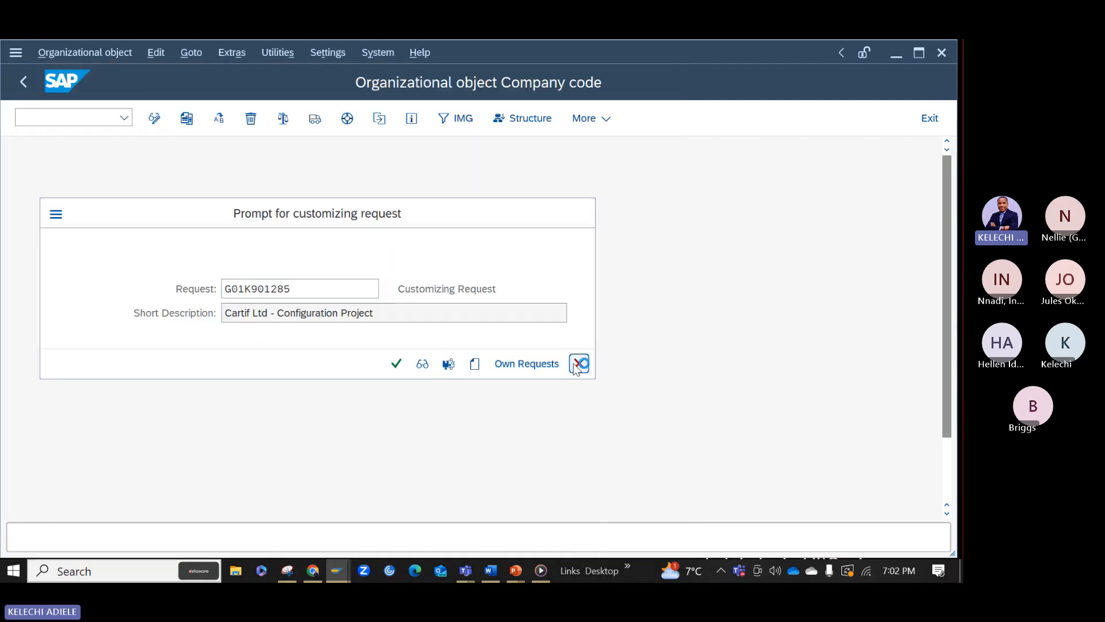
pyautogui.click(560, 396)
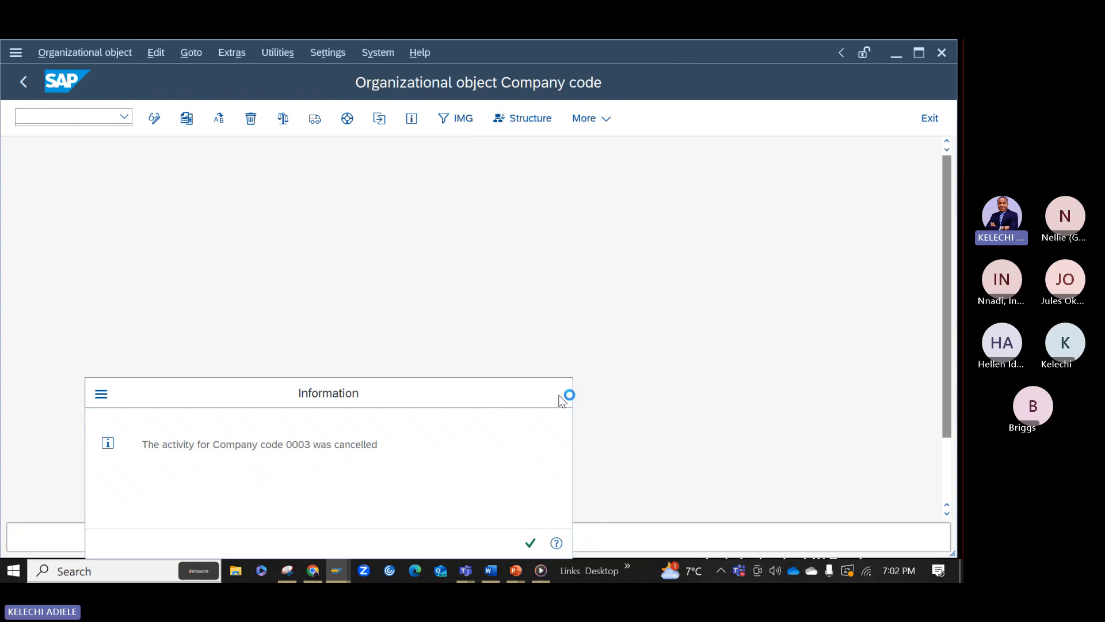
pyautogui.click(28, 92)
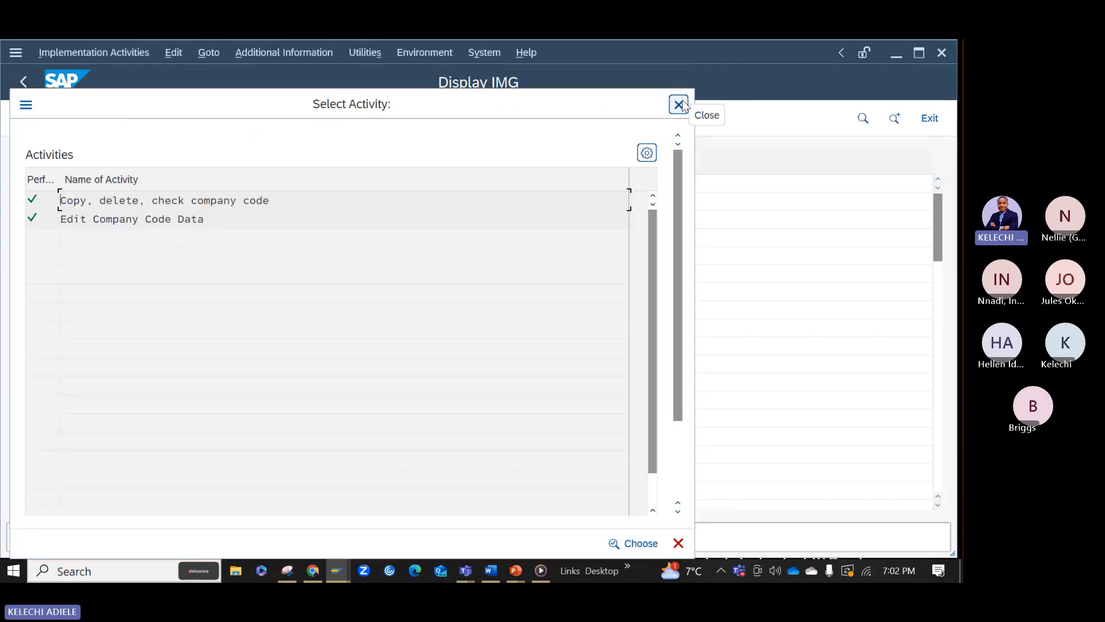
pyautogui.click(679, 105)
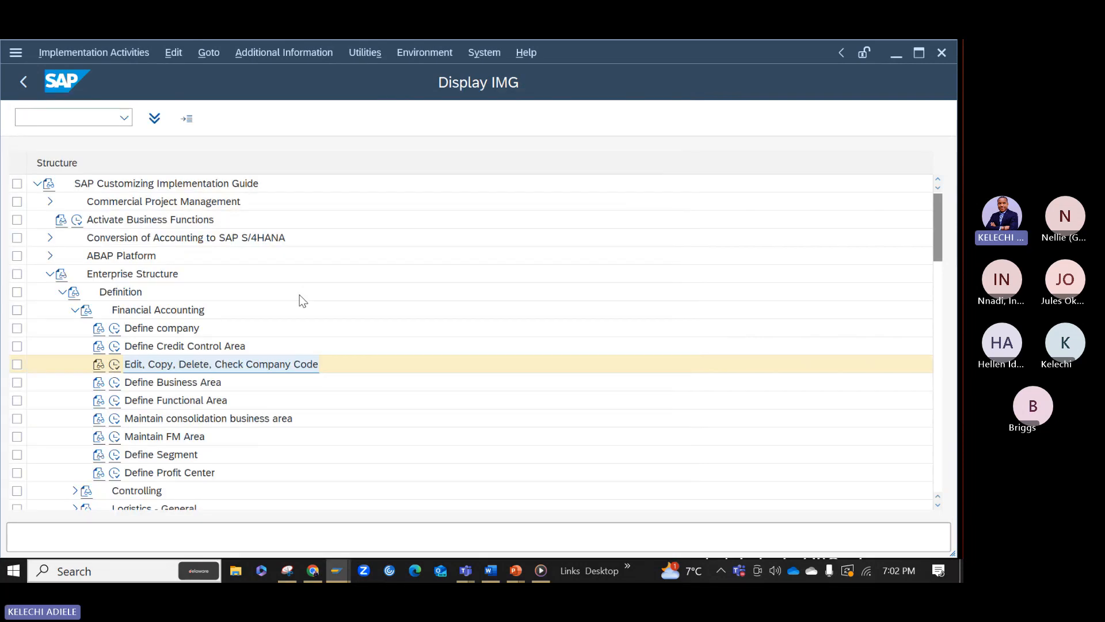
# Step: Add a new company under Define company with ID AAA1 and the name AA OIL & GAS
pyautogui.click(114, 328)
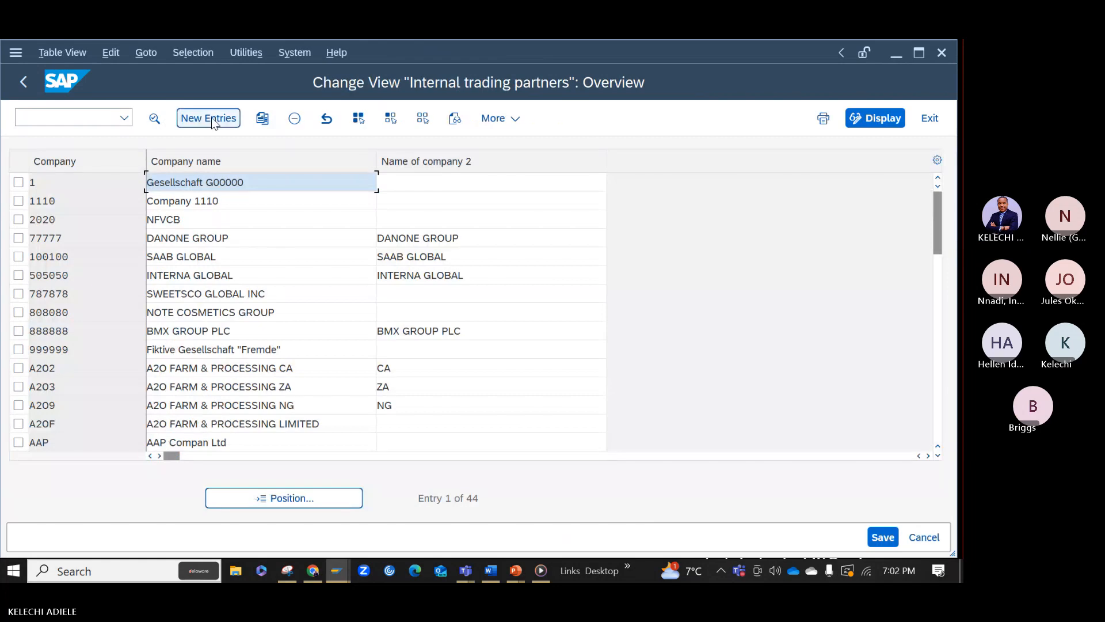
pyautogui.click(210, 120)
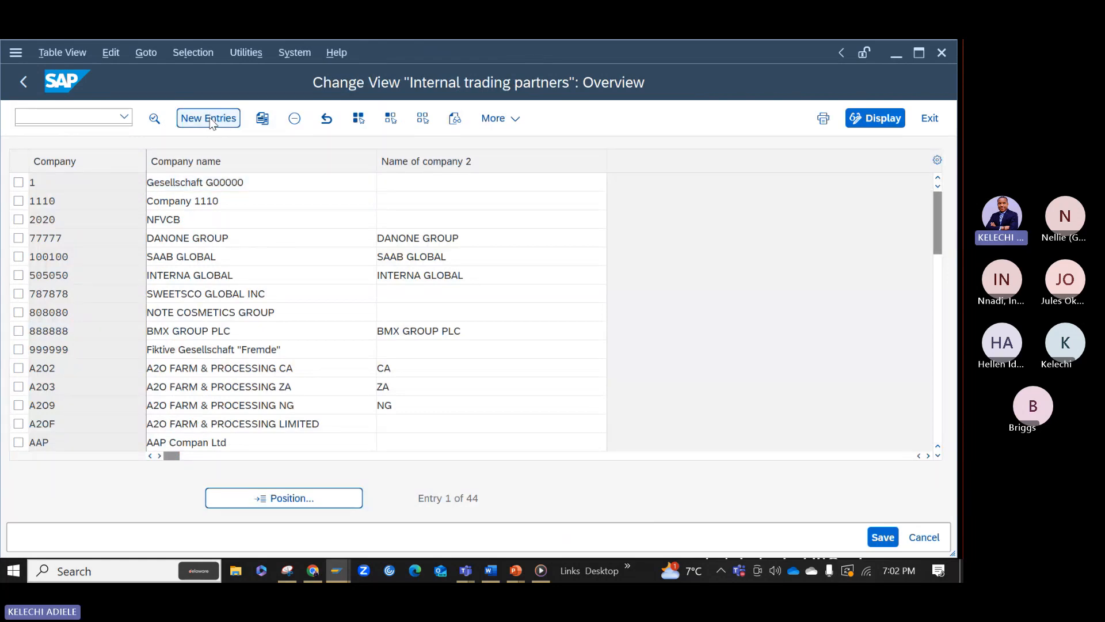
pyautogui.write('AAA1')
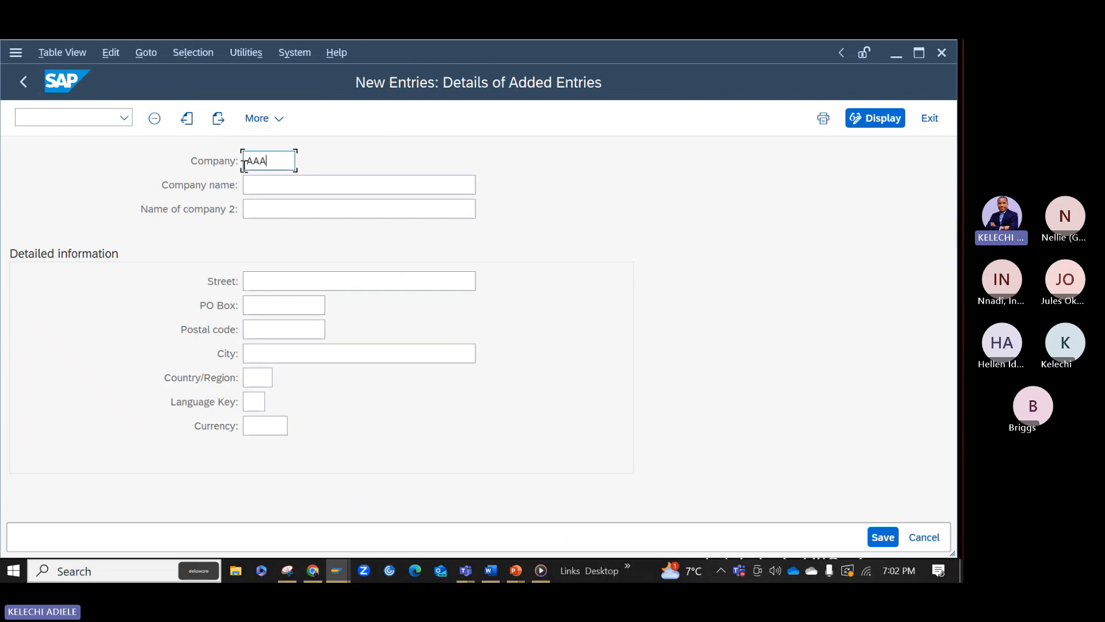
pyautogui.click(255, 184)
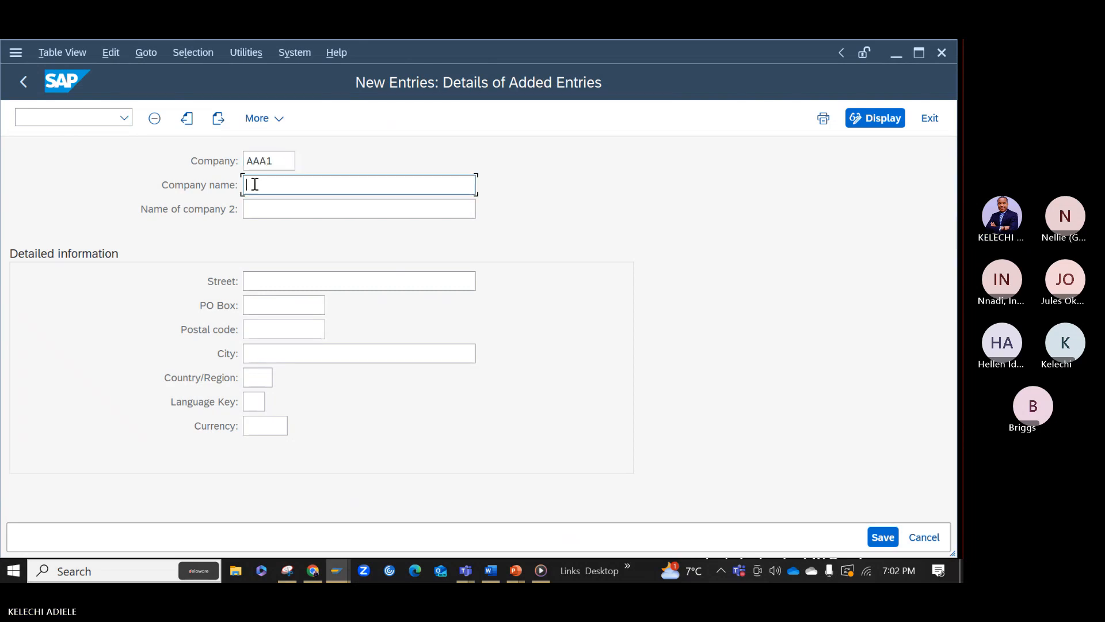
pyautogui.write('AA OiL & GAS')
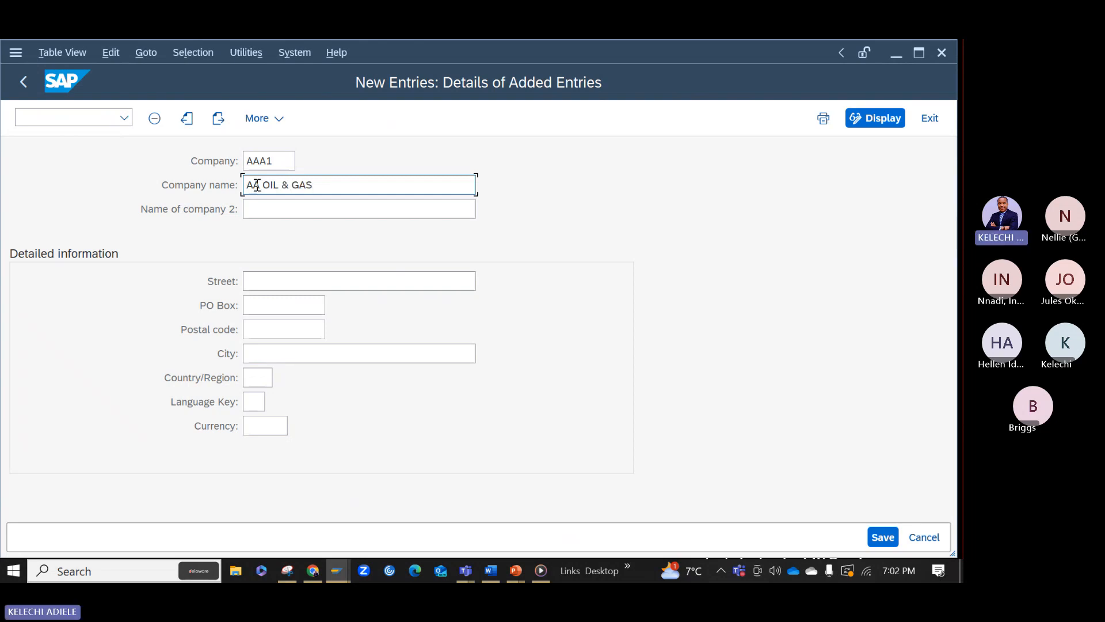
pyautogui.click(282, 166)
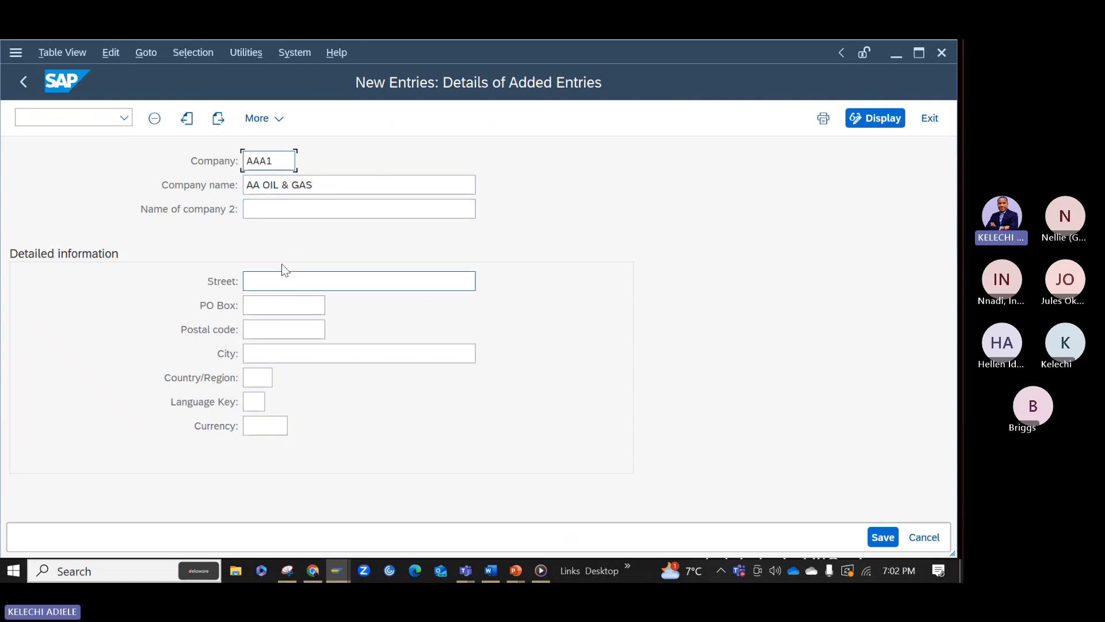
# Step: Fill in company AAA1's street and city, and set country US, language EN and currency USD
pyautogui.click(263, 281)
pyautogui.write('1')
pyautogui.click(266, 360)
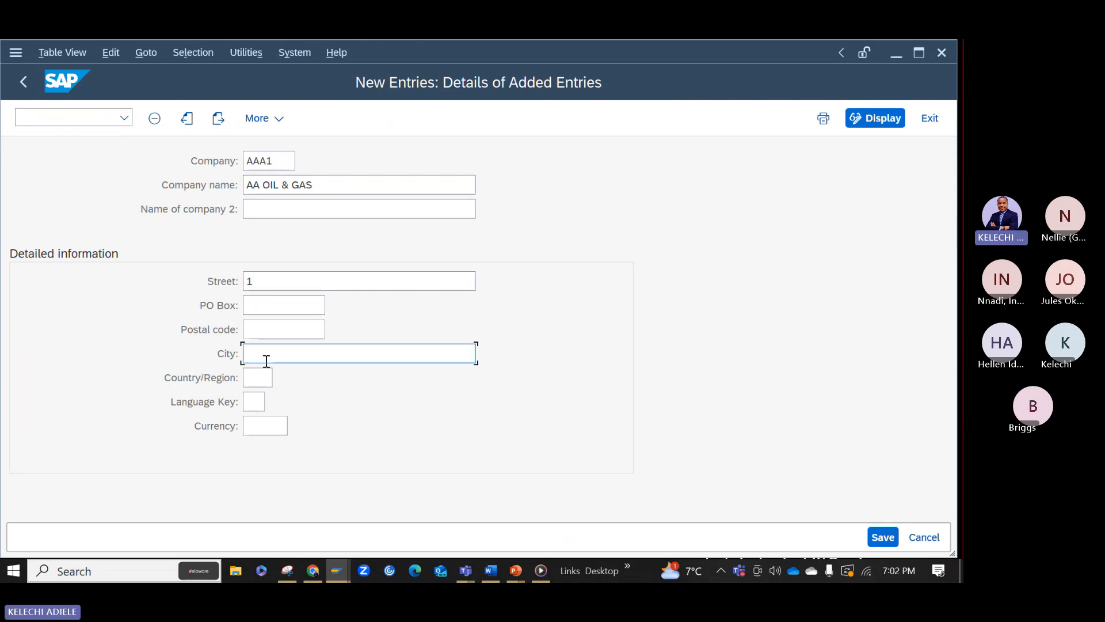
pyautogui.write('LA')
pyautogui.click(260, 376)
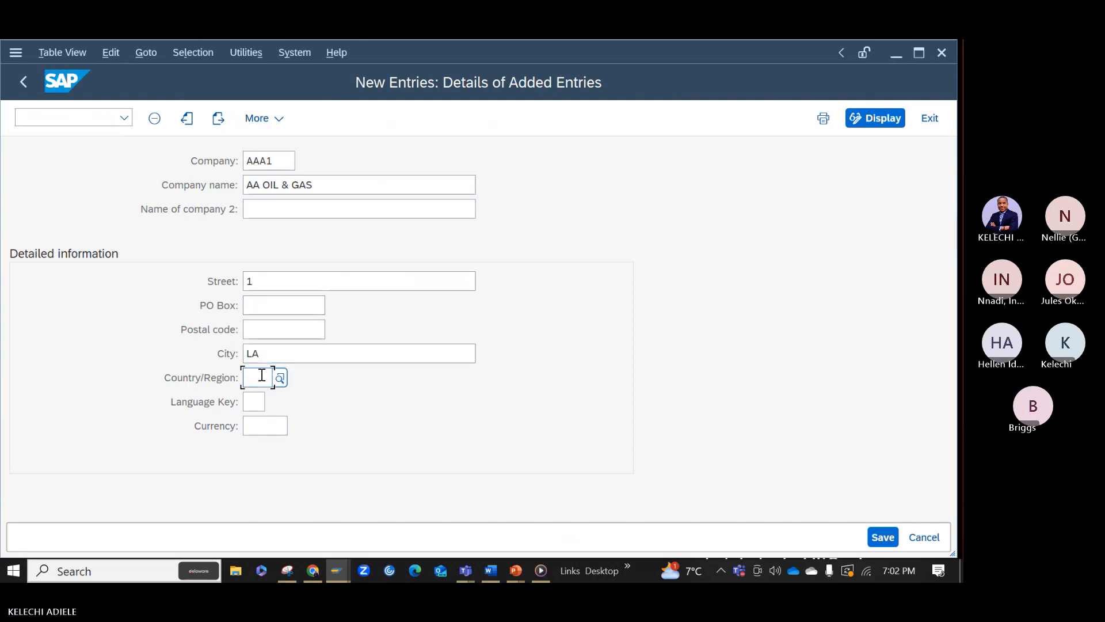
pyautogui.write('US')
pyautogui.click(259, 403)
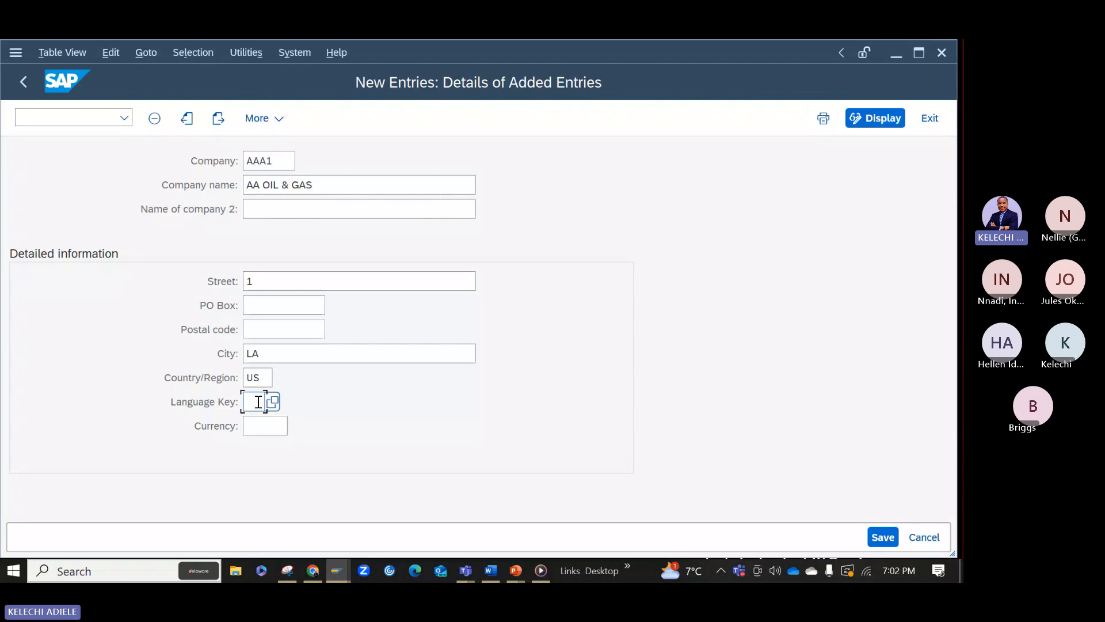
pyautogui.write('EN')
pyautogui.click(263, 425)
pyautogui.write('U')
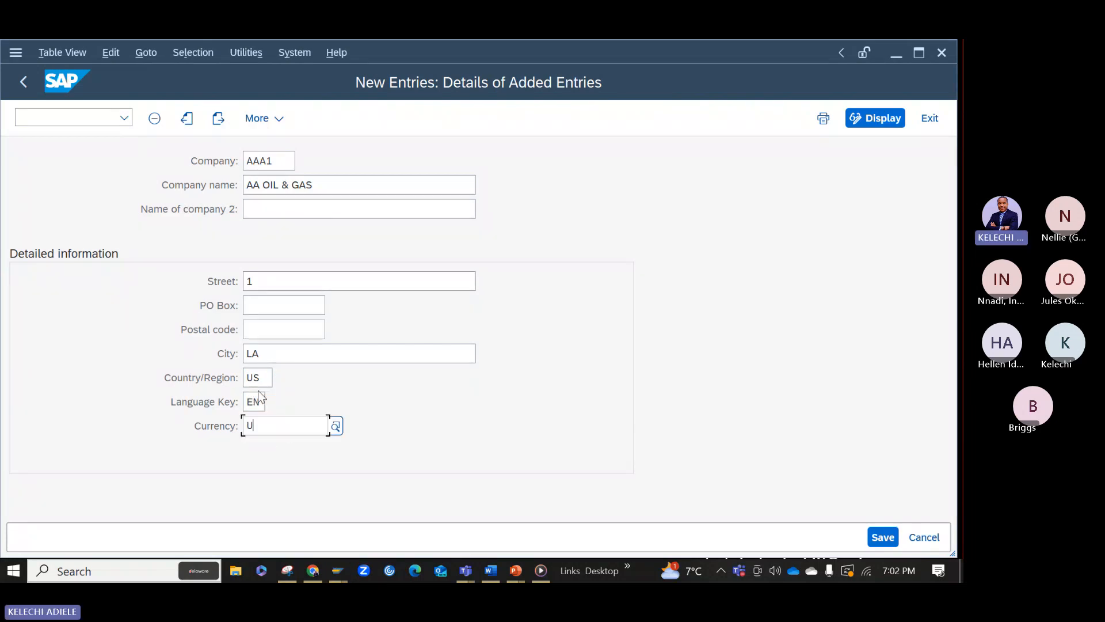
pyautogui.write('SD')
pyautogui.press('Return')
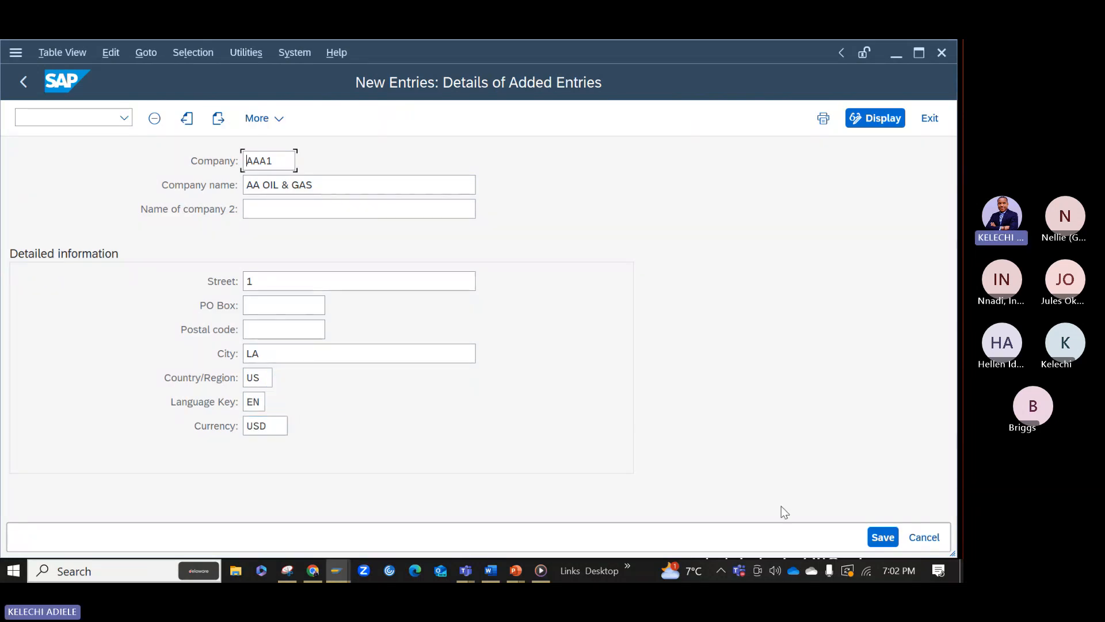
# Step: Save company AAA1 under a new customizing request described as "AAA1_ Configuration", and return to the IMG structure
pyautogui.click(886, 544)
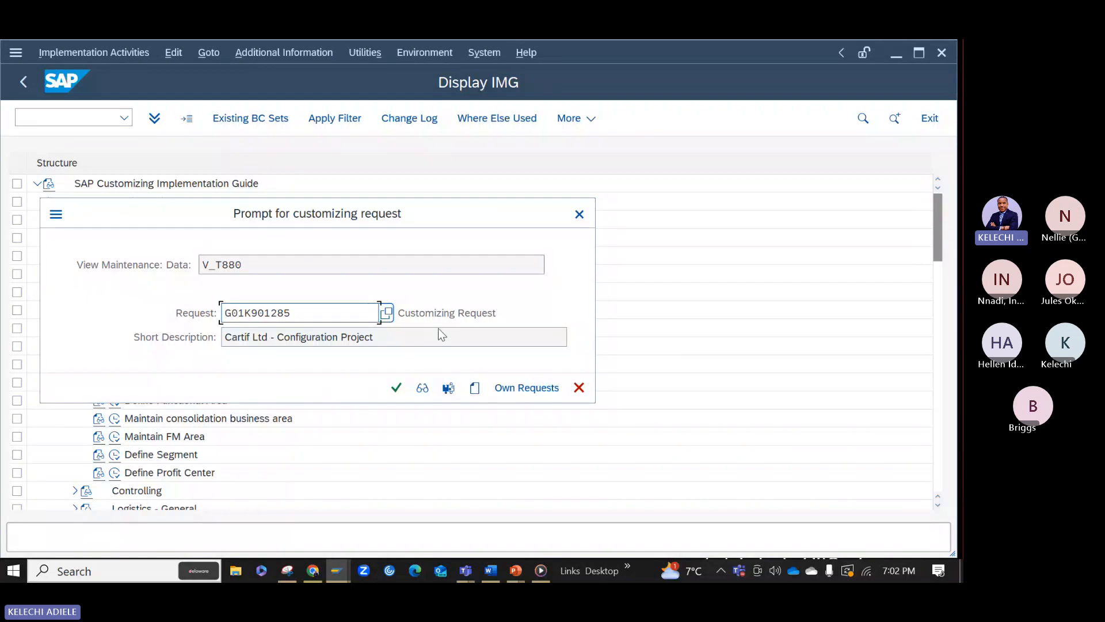
pyautogui.click(474, 392)
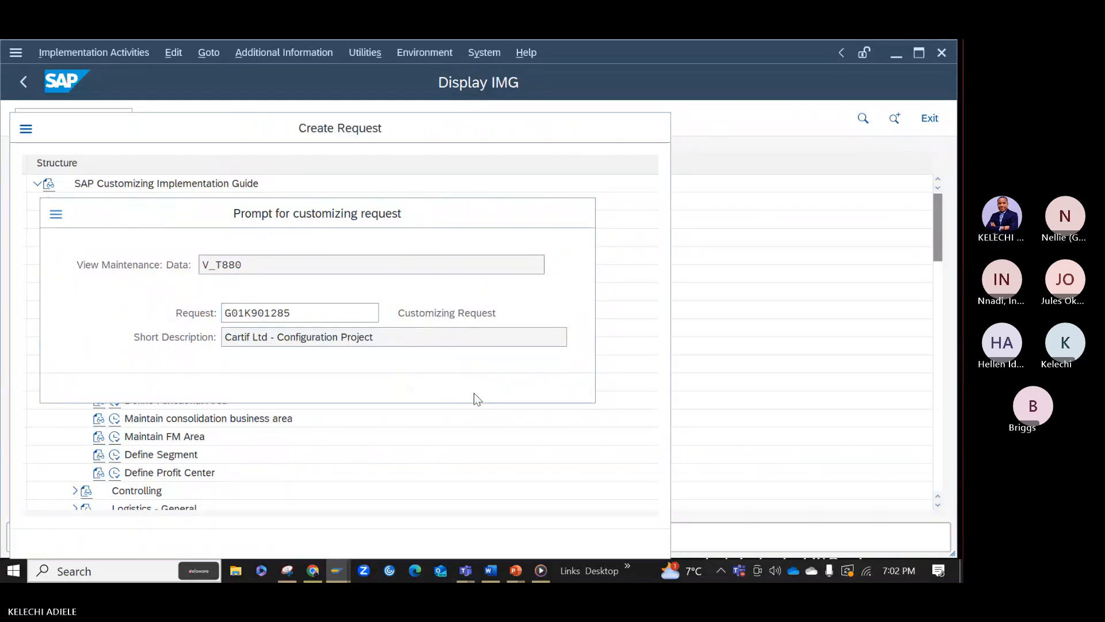
pyautogui.write('AAA')
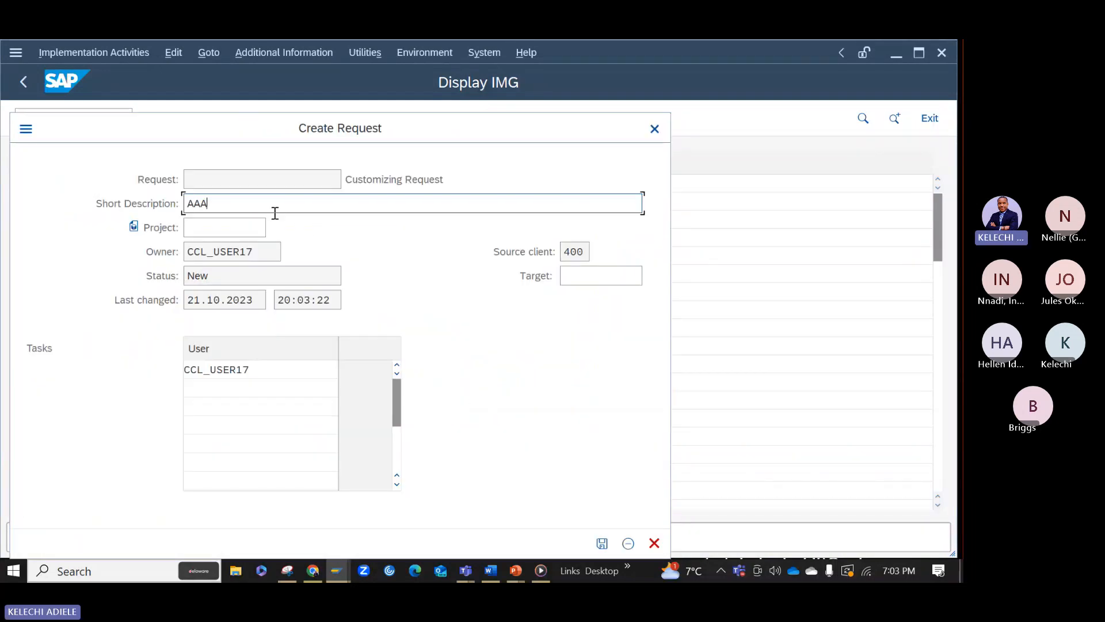
pyautogui.write('1_ ')
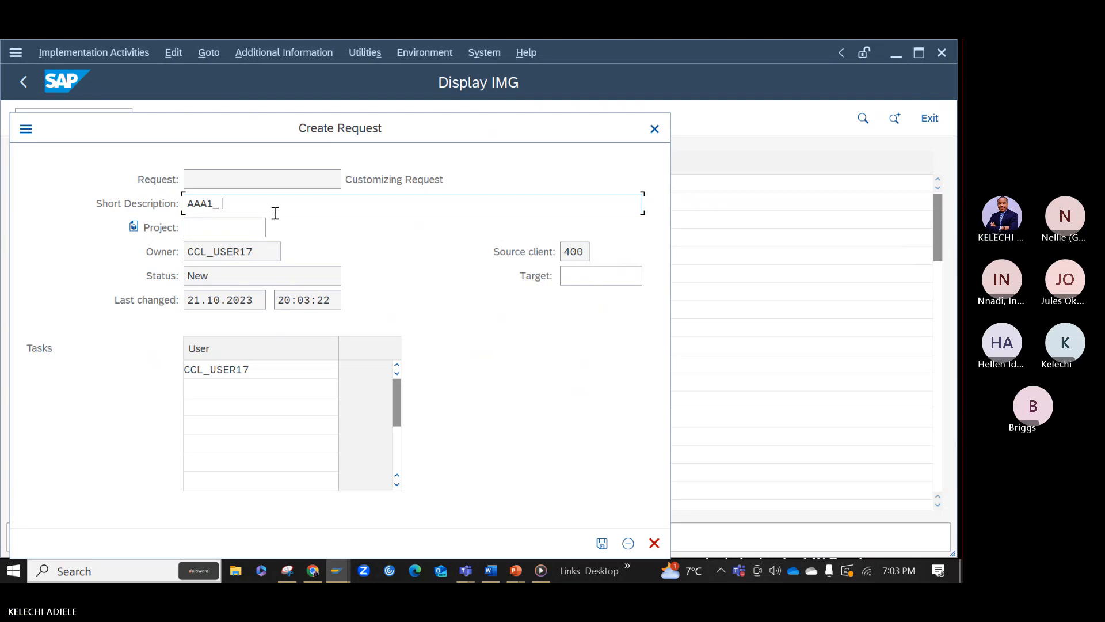
pyautogui.write('Ci')
pyautogui.write('onfigurat')
pyautogui.write('ion')
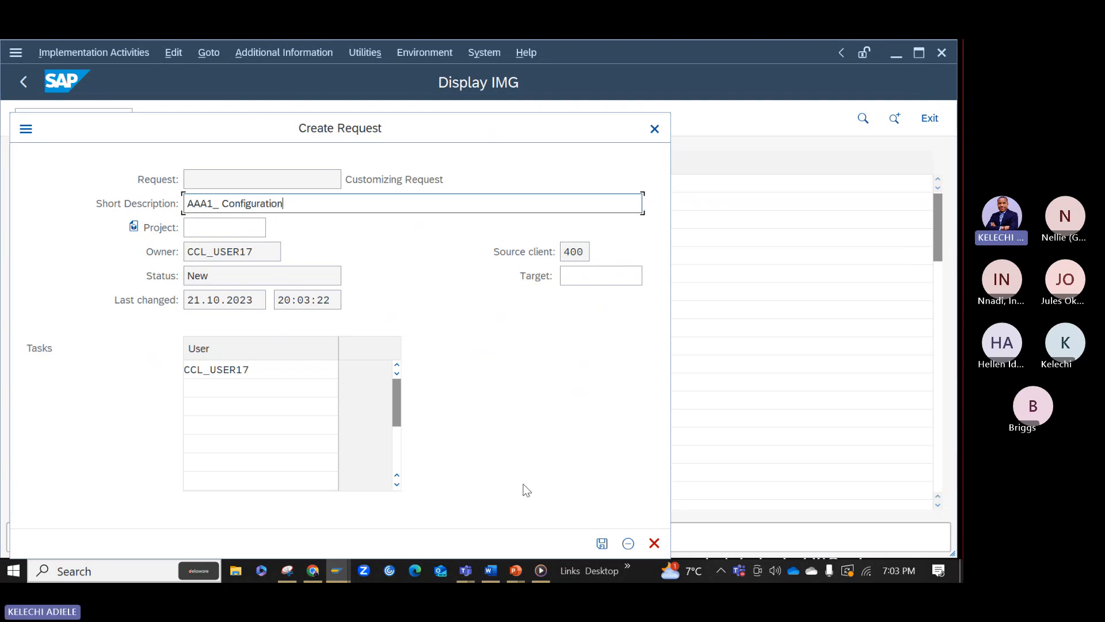
pyautogui.click(602, 544)
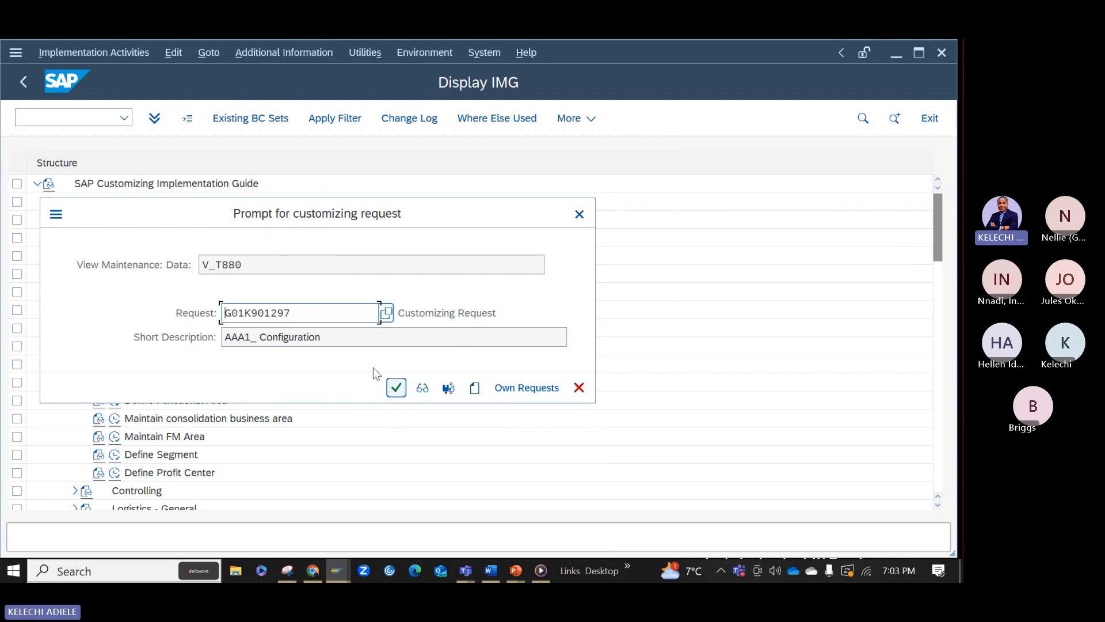
pyautogui.click(397, 389)
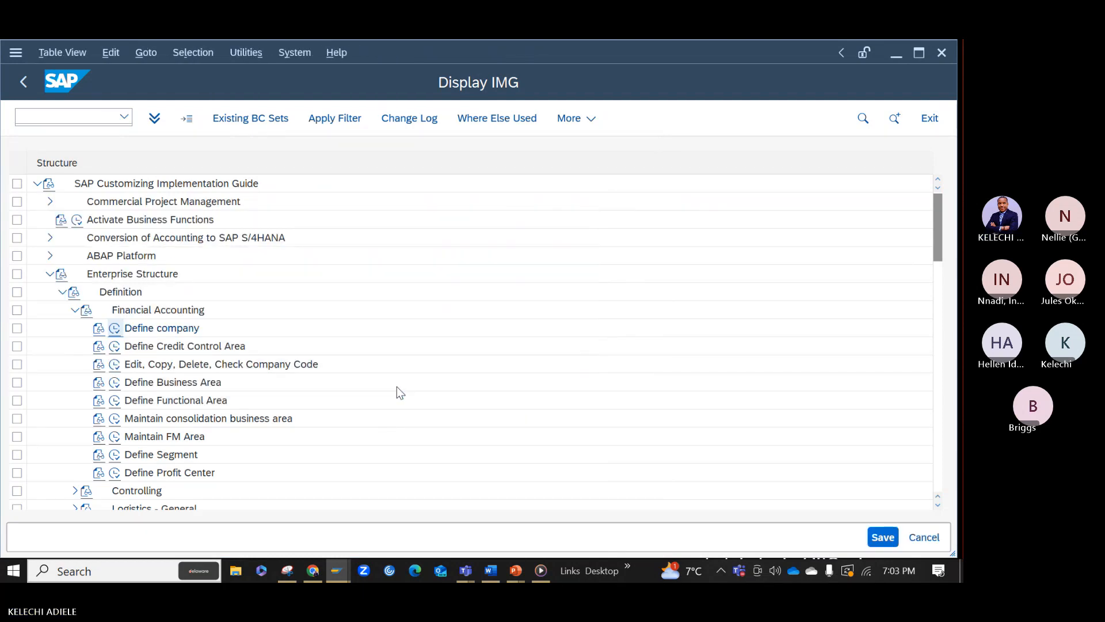
pyautogui.click(28, 78)
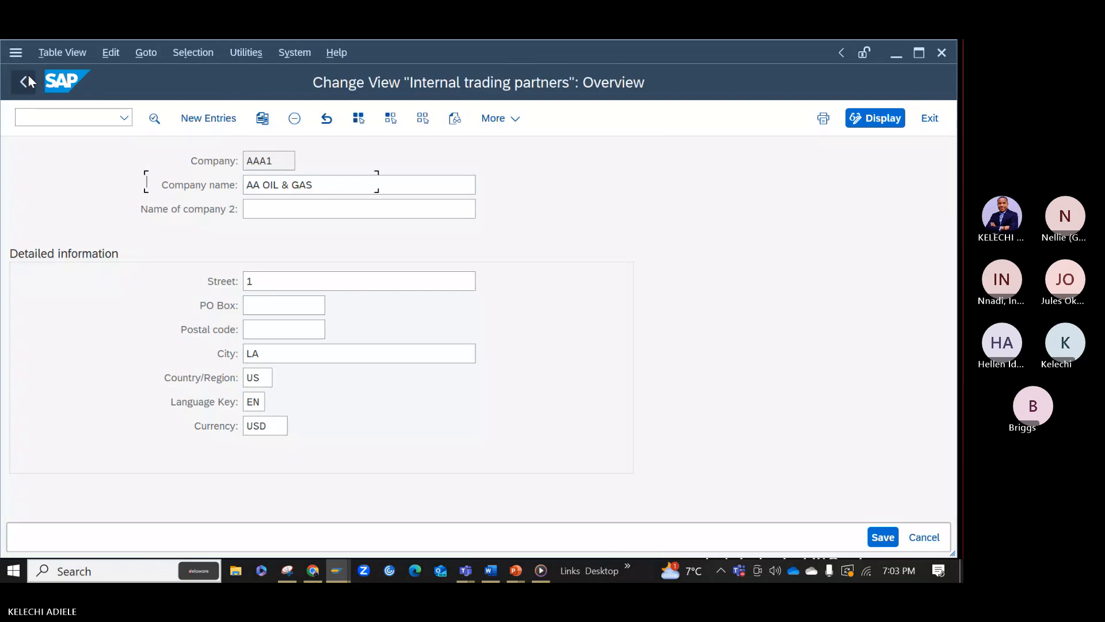
pyautogui.click(28, 80)
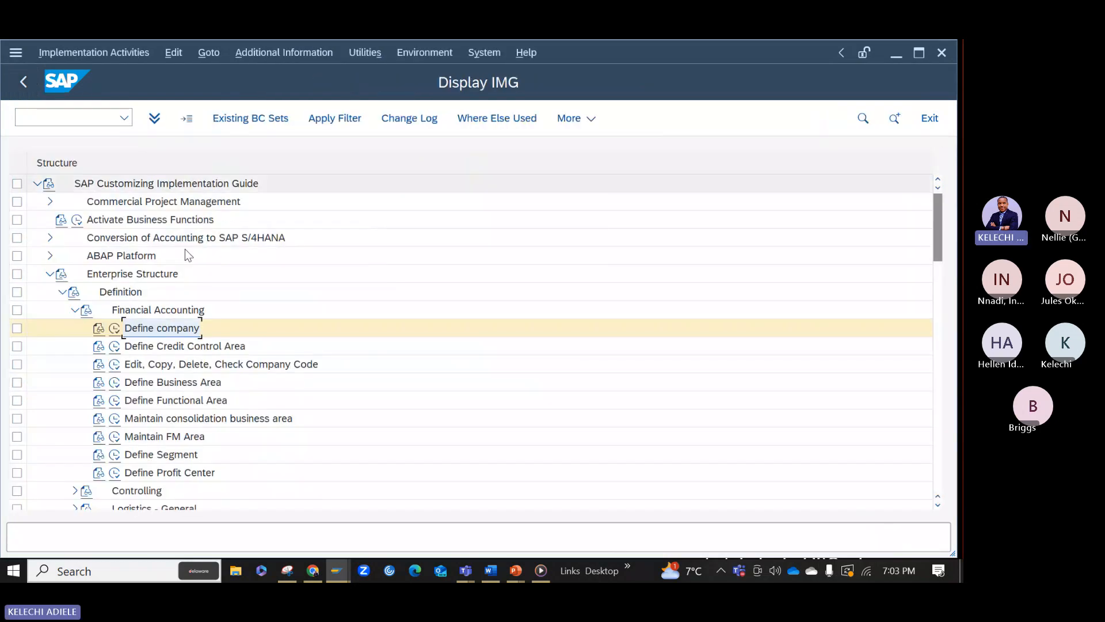
# Step: Start copying company code 0003 to company code AAA1 from the Copy, delete, check company code activity
pyautogui.click(115, 365)
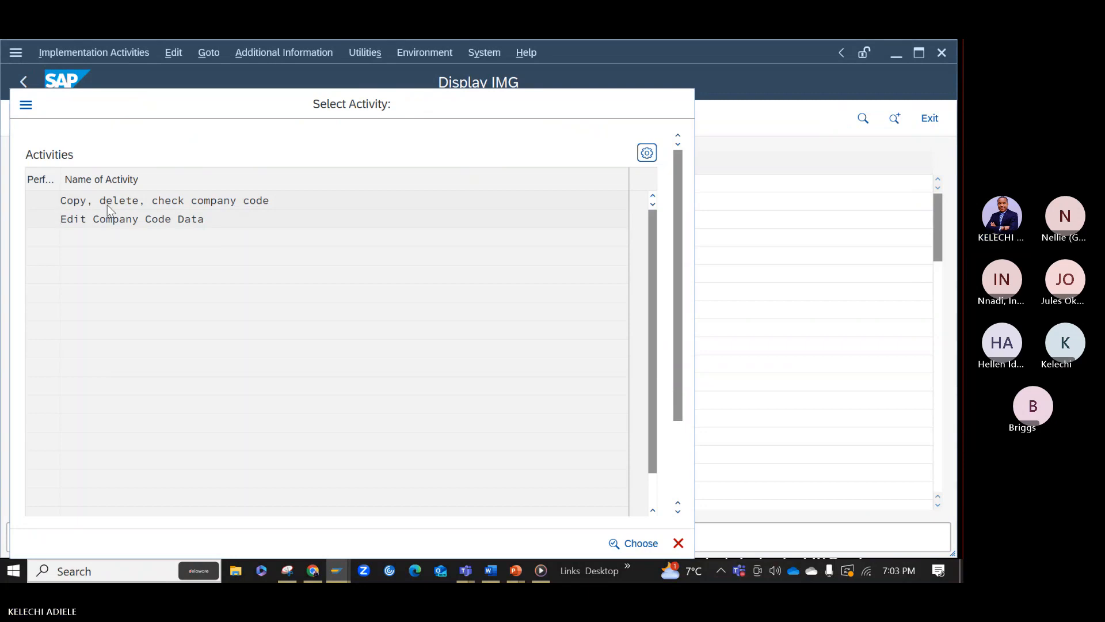
pyautogui.doubleClick(107, 205)
pyautogui.click(186, 118)
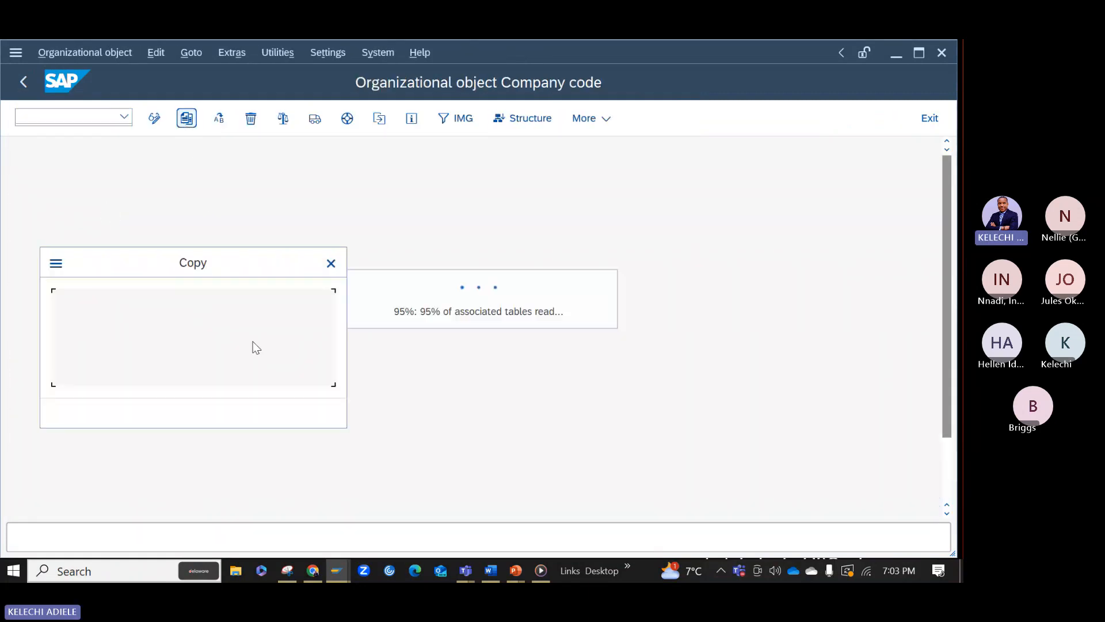
pyautogui.click(236, 314)
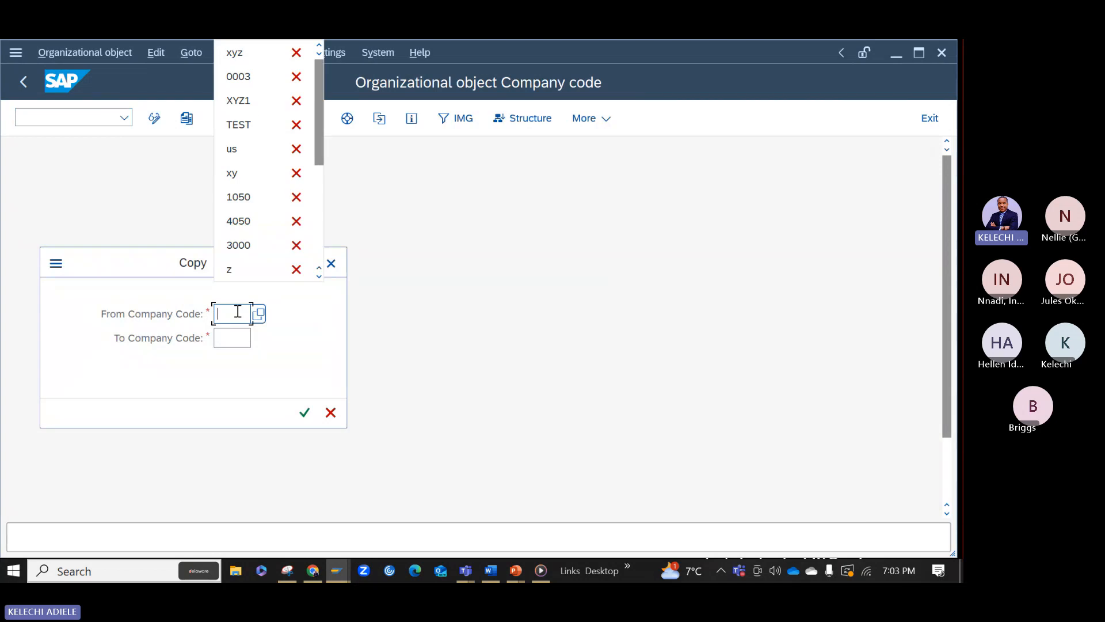
pyautogui.click(247, 80)
pyautogui.click(238, 338)
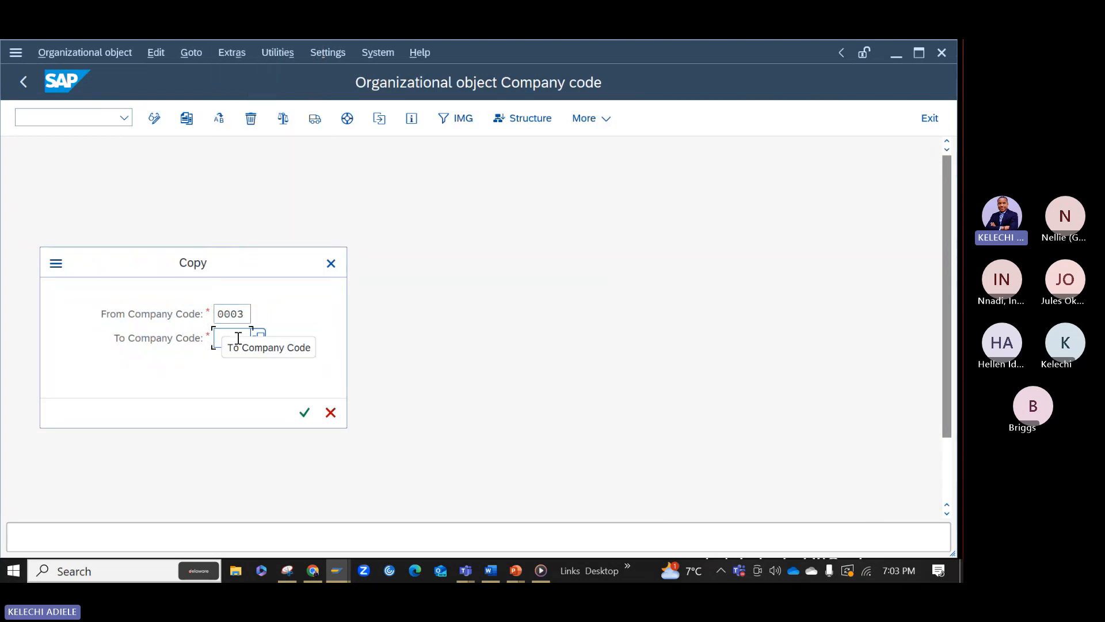
pyautogui.write('aaa')
pyautogui.press('BackSpace')
pyautogui.press('BackSpace')
pyautogui.press('BackSpace')
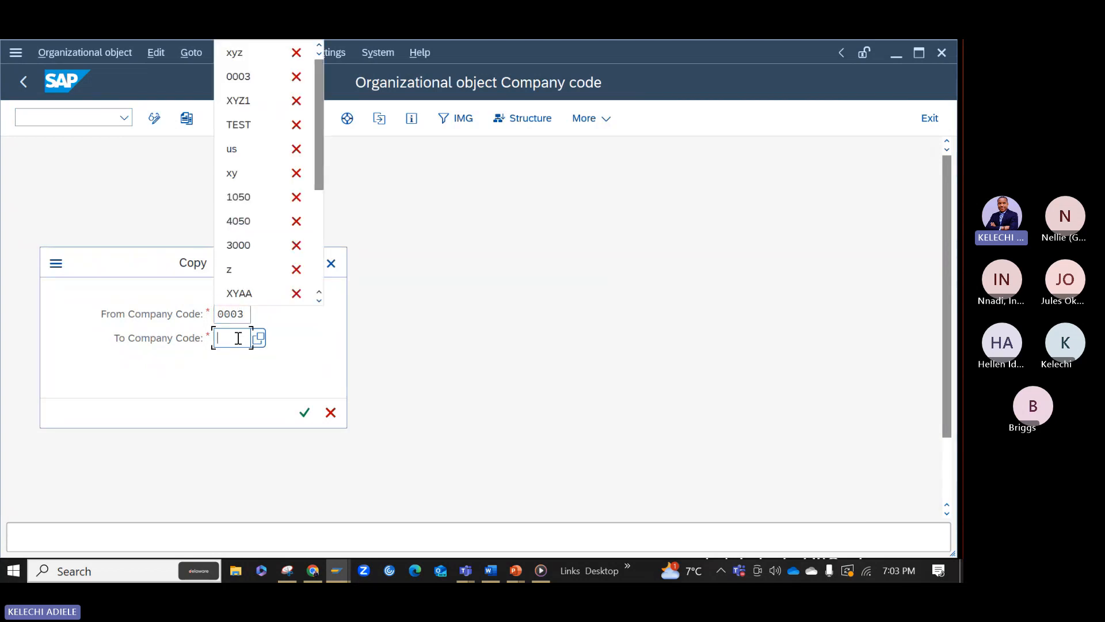
pyautogui.write('AAA1')
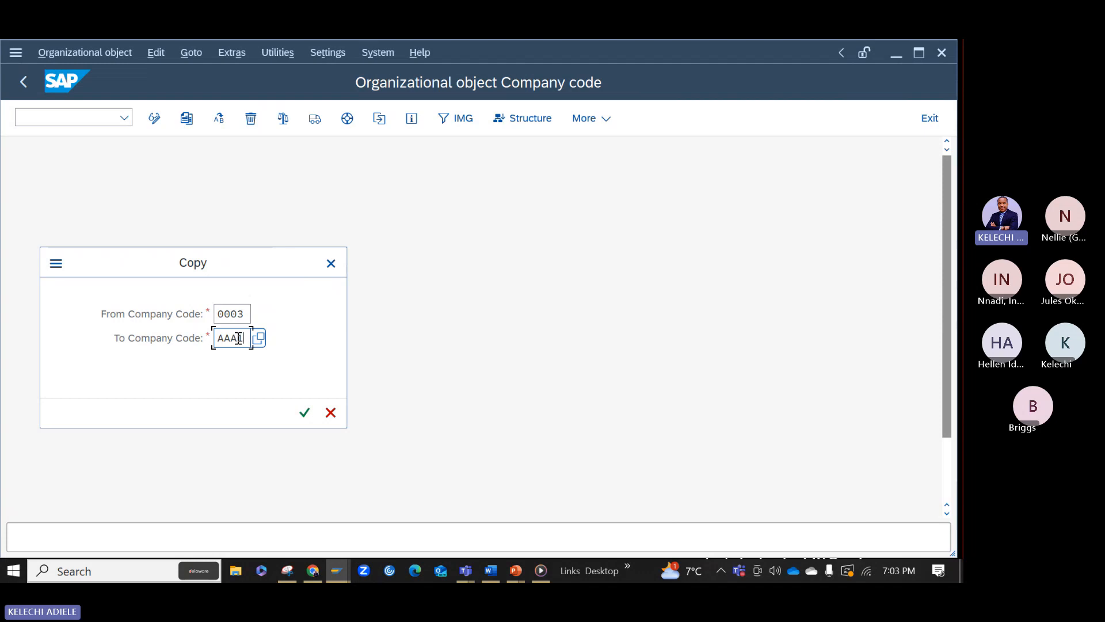
pyautogui.click(309, 419)
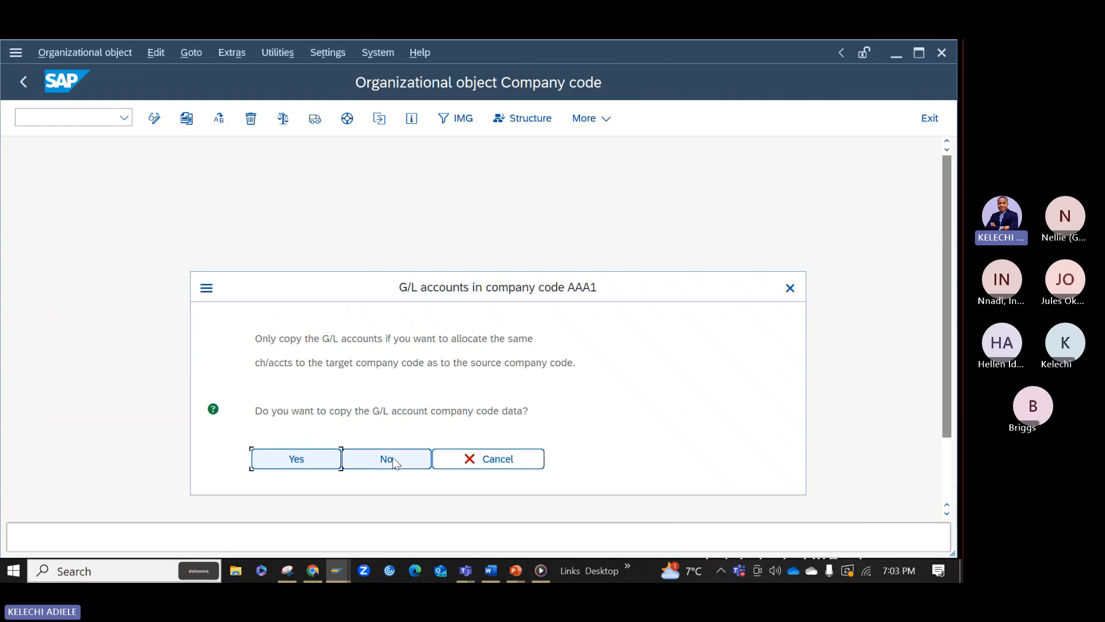
# Step: Decline copying the G/L account data and controlling area assignment, and decline allocating a different local currency to AAA1
pyautogui.click(390, 461)
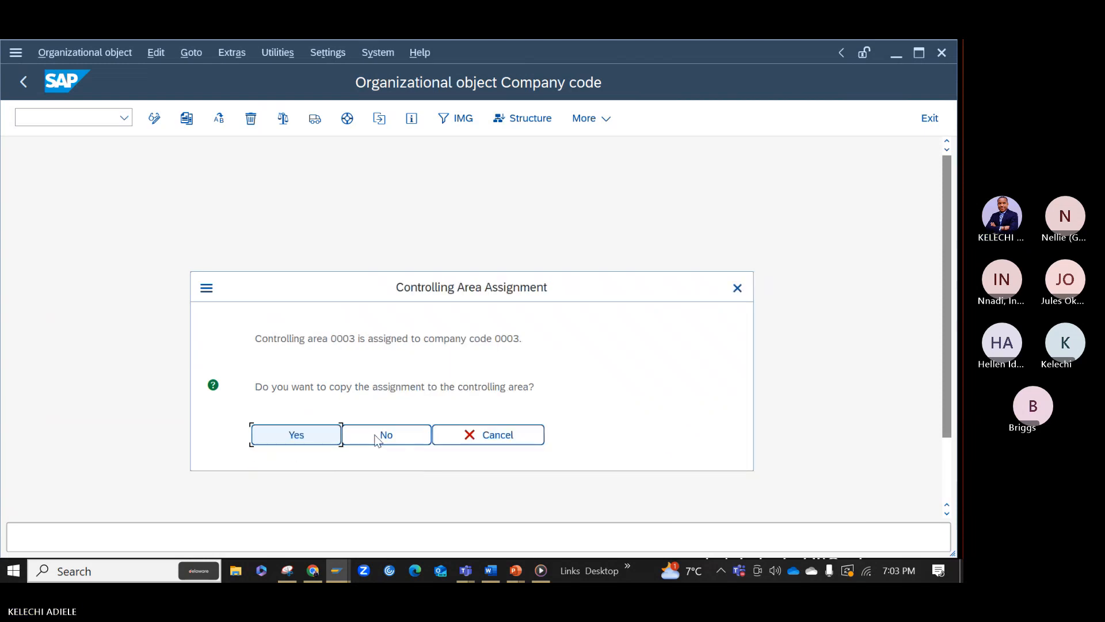
pyautogui.click(414, 433)
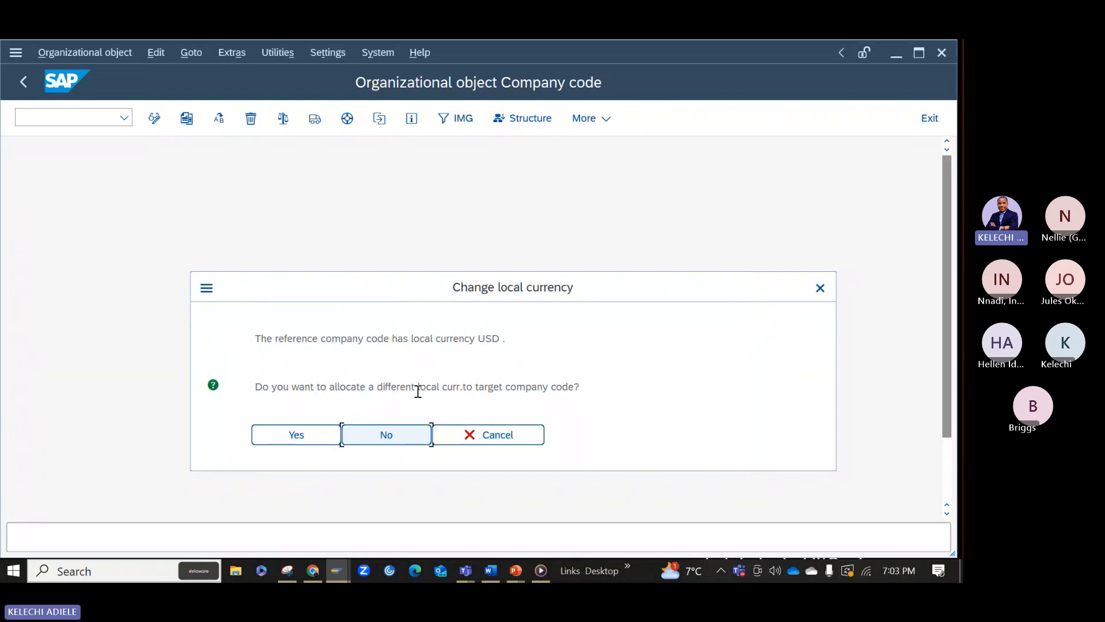
pyautogui.click(399, 434)
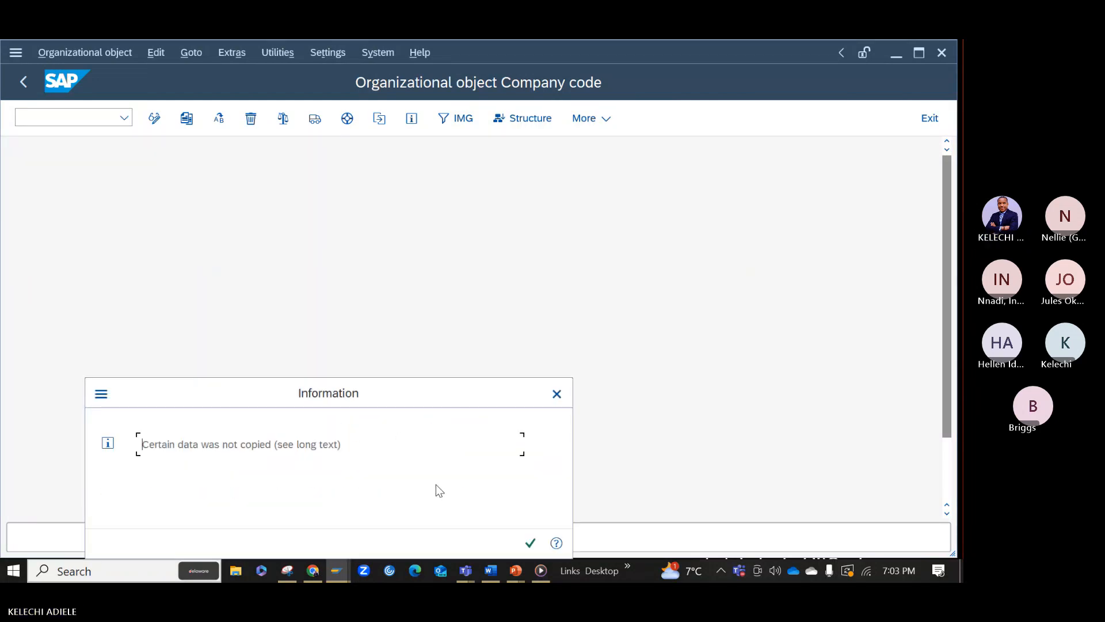
pyautogui.click(529, 543)
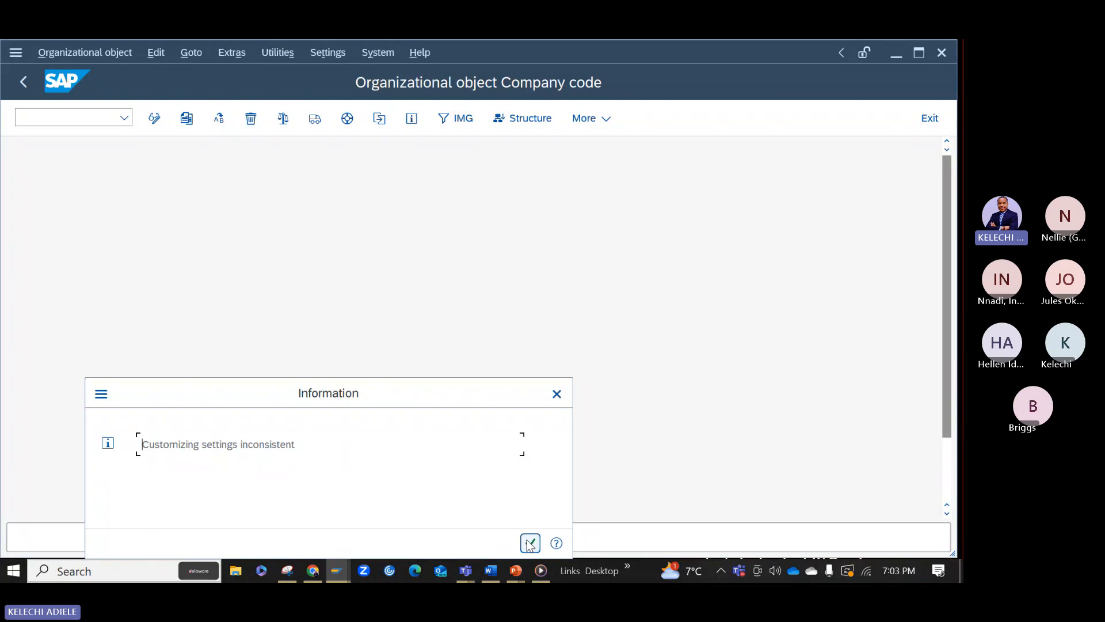
pyautogui.click(530, 543)
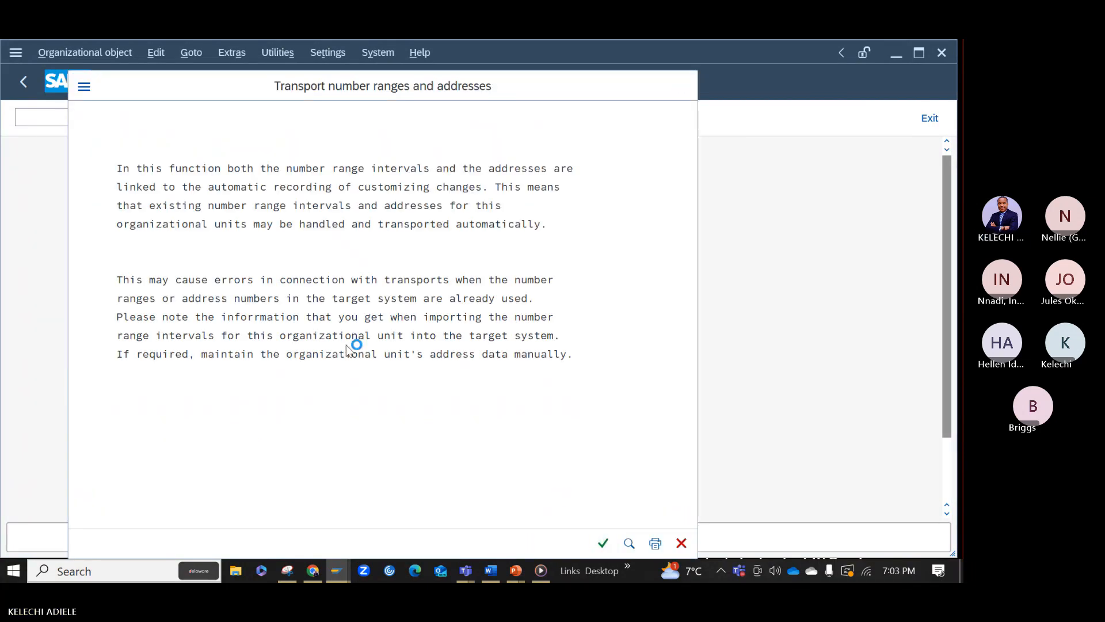
# Step: Agree to transport the number ranges and record the company code copy in the "AAA1_ Configuration" customizing request
pyautogui.press('Return')
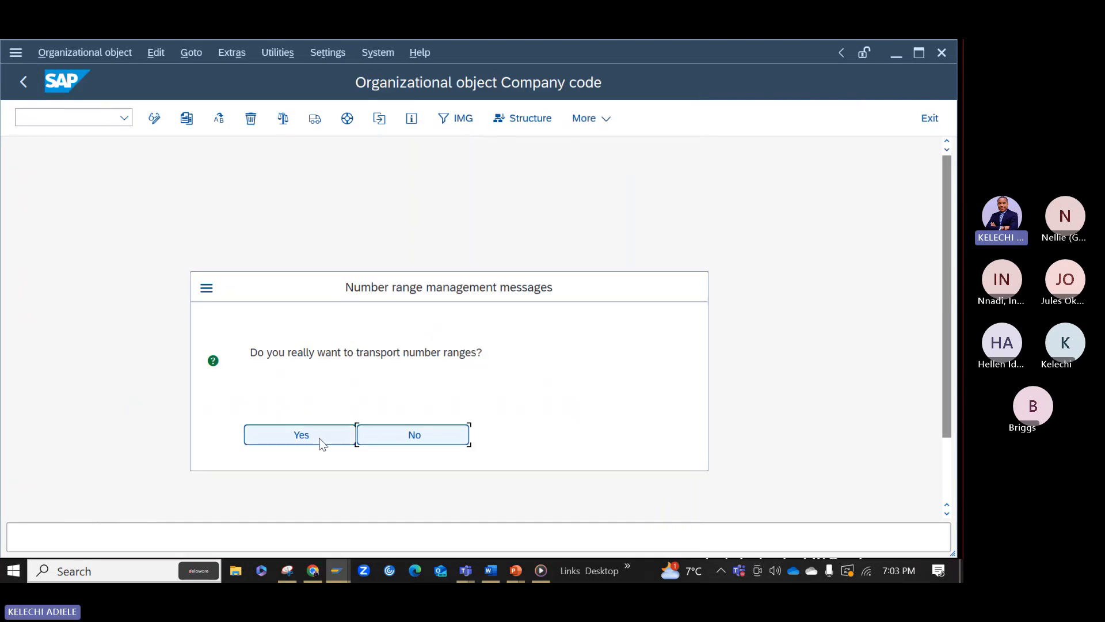
pyautogui.click(323, 442)
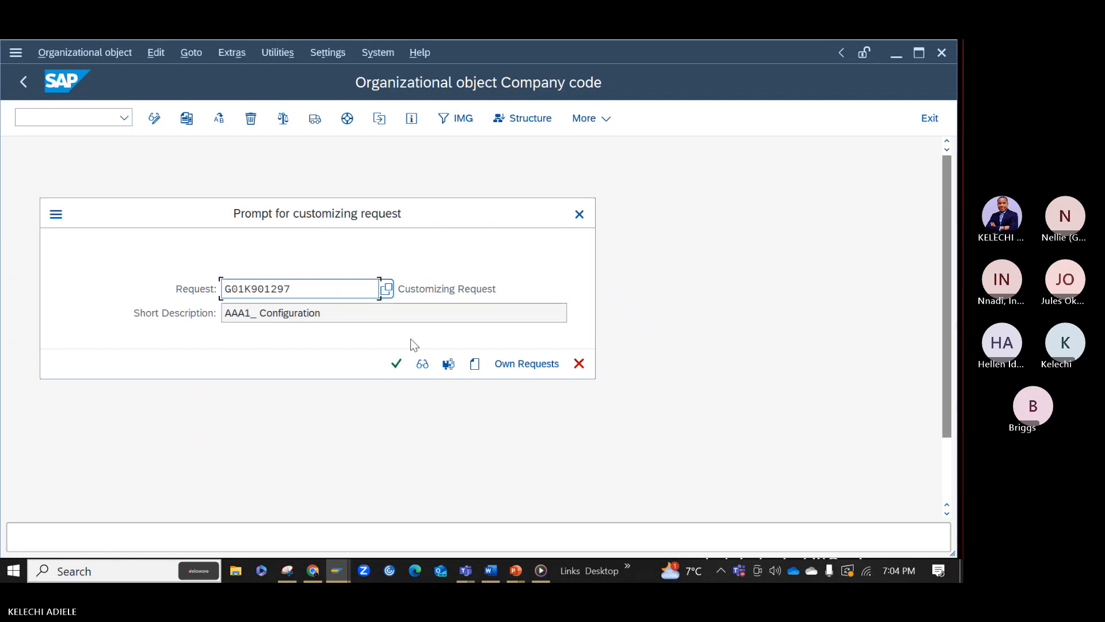
pyautogui.click(396, 364)
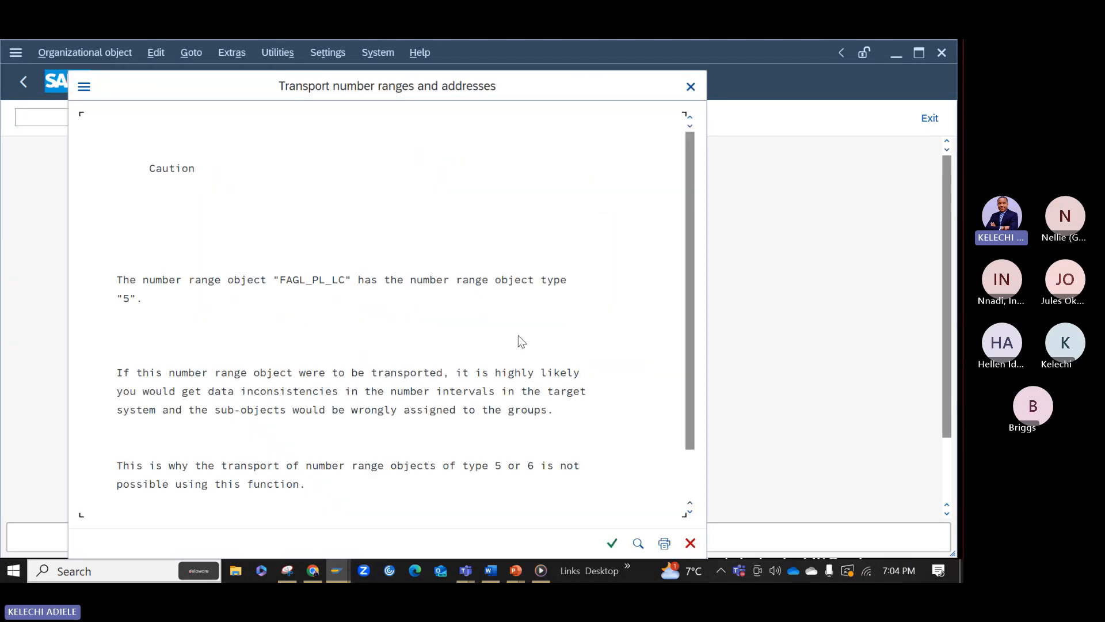
# Step: Acknowledge the number range cautions and the copy notice, and return to the company code activity selection
pyautogui.click(613, 543)
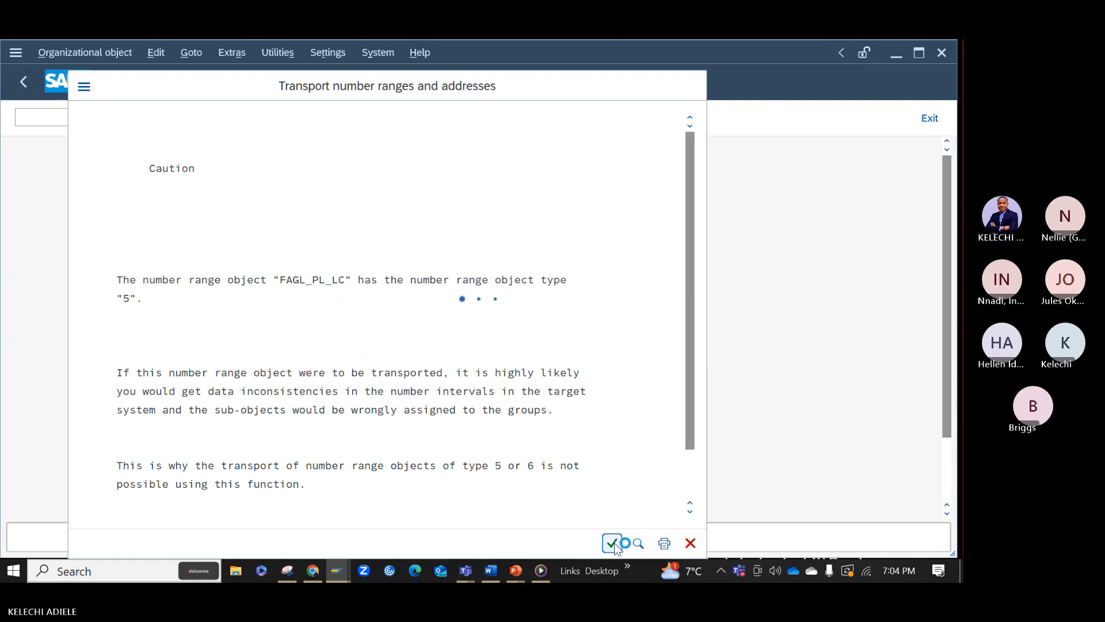
pyautogui.click(612, 543)
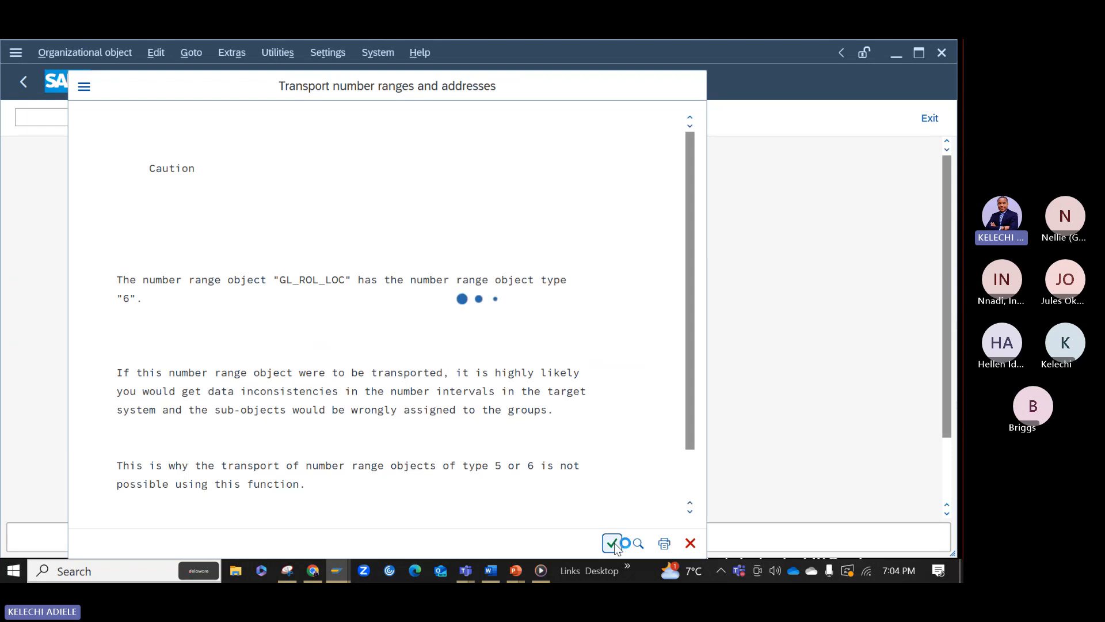
pyautogui.click(612, 542)
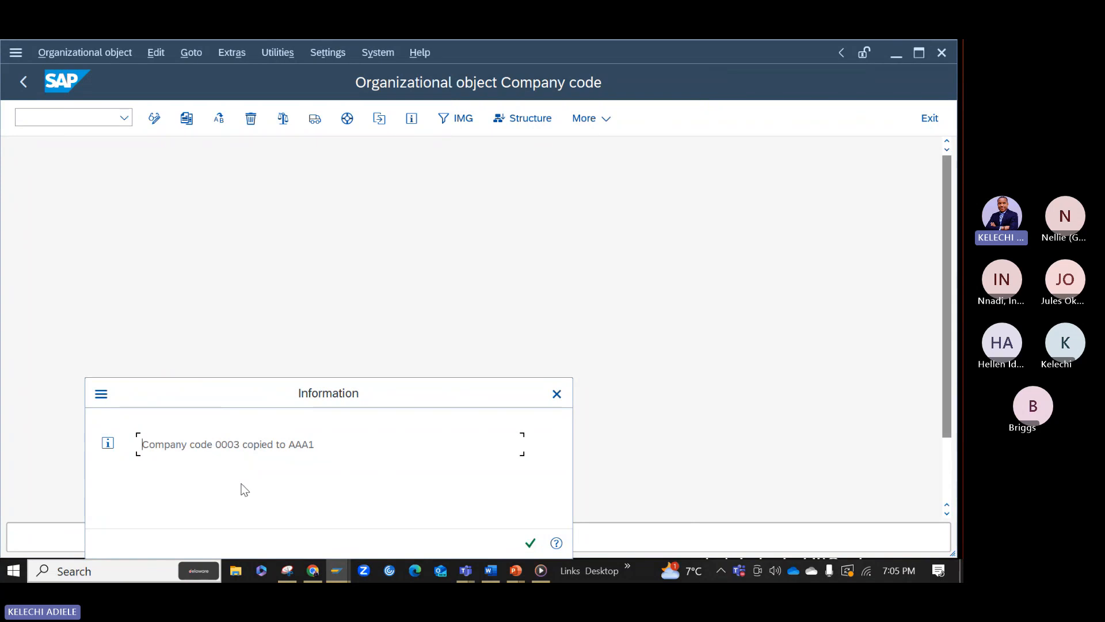
pyautogui.click(534, 541)
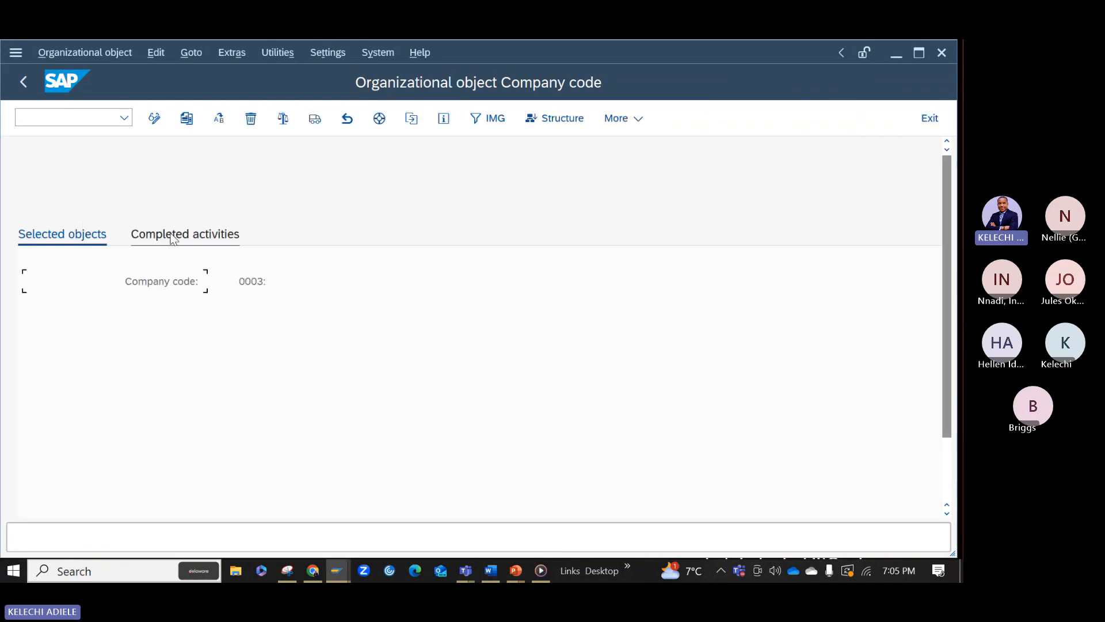
pyautogui.click(22, 84)
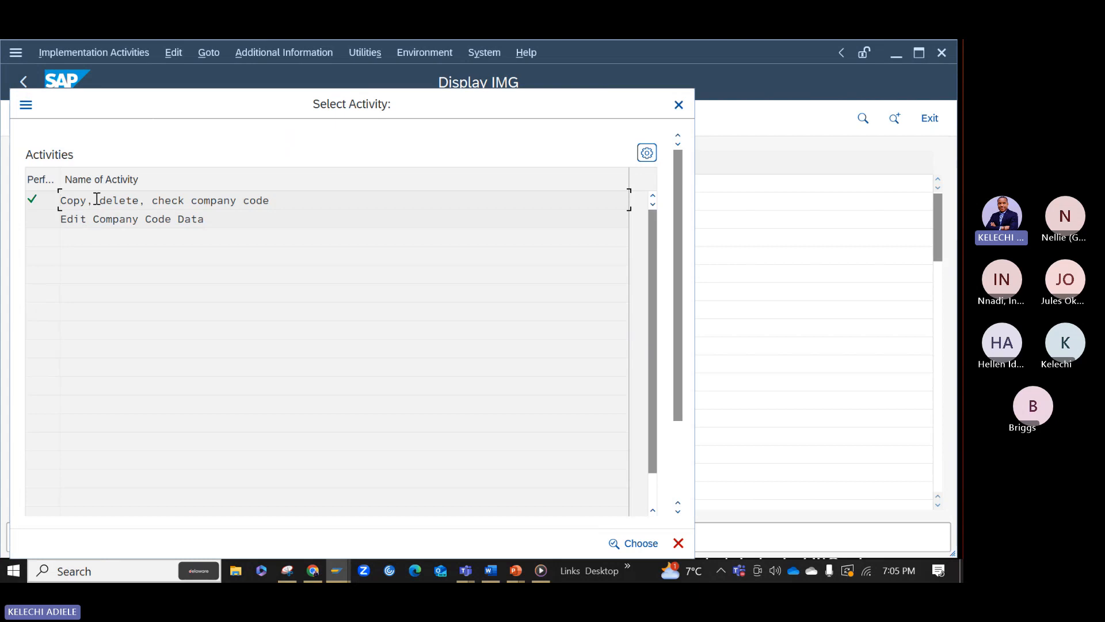
# Step: Open the details of company code AAA1 for editing in Edit Company Code Data
pyautogui.doubleClick(150, 220)
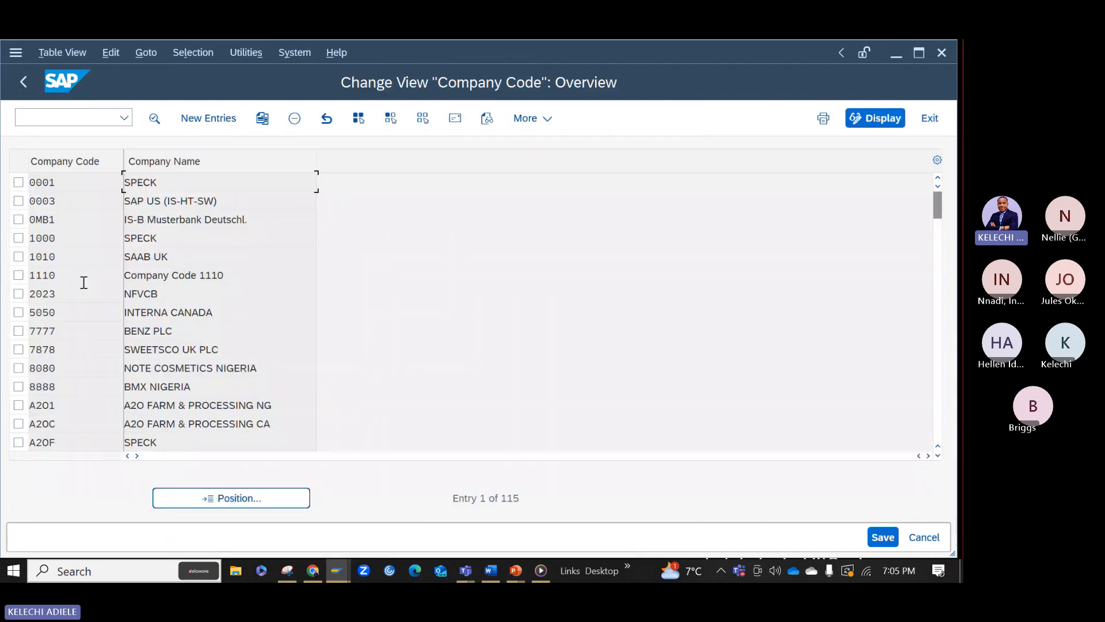
pyautogui.click(255, 500)
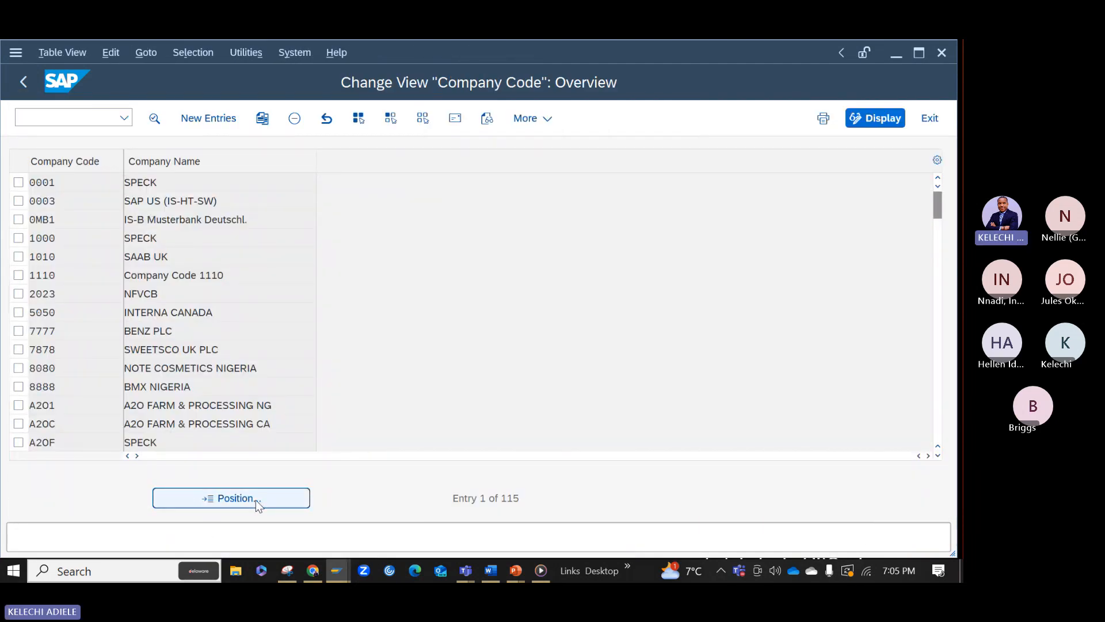
pyautogui.write('AAA1')
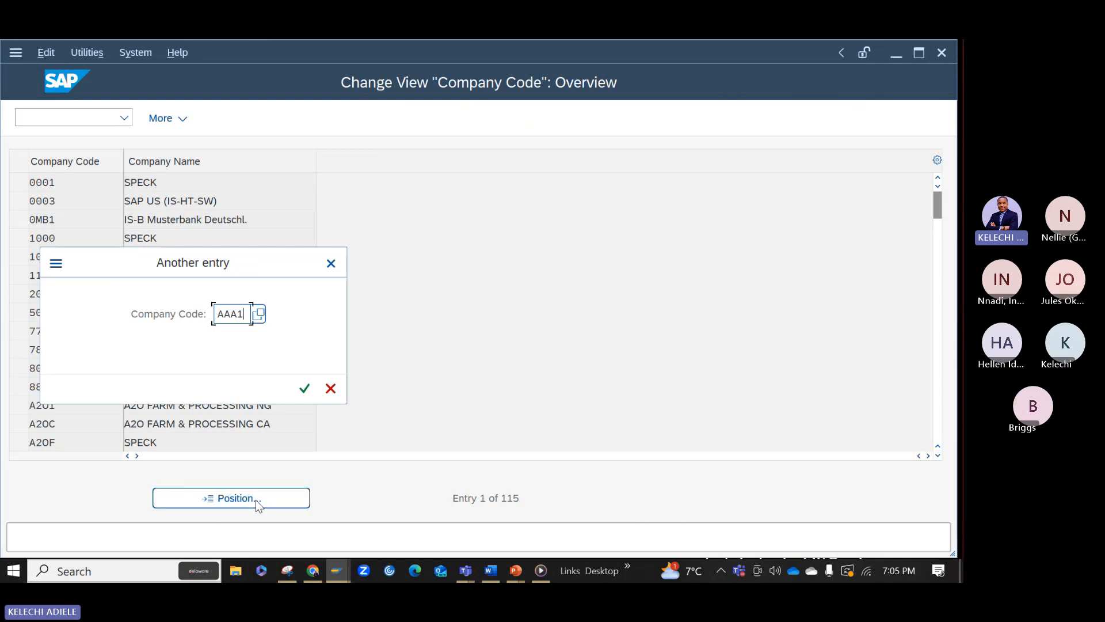
pyautogui.press('Return')
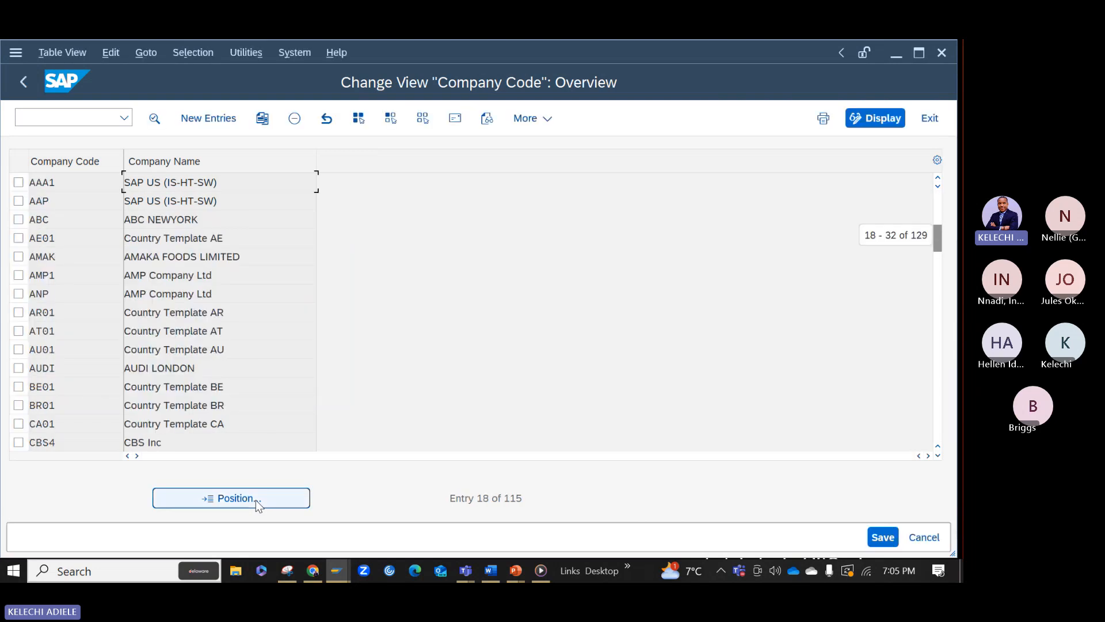
pyautogui.doubleClick(173, 179)
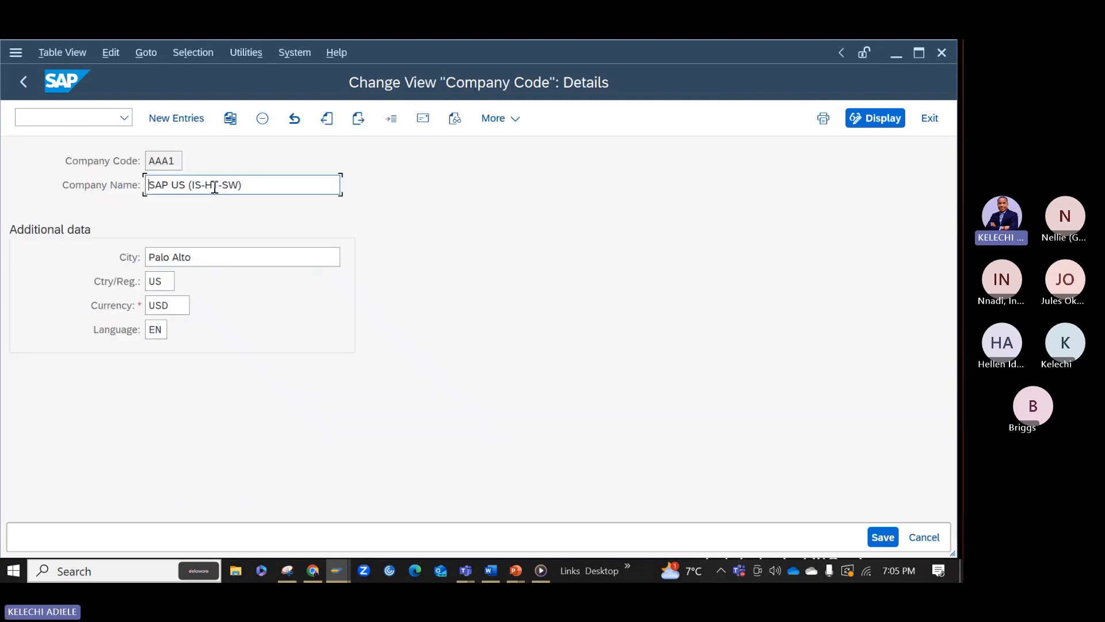
# Step: Set company code AAA1's company name to AA OIL & GAS LTD and its city to LA
pyautogui.moveTo(264, 190); pyautogui.dragTo(138, 192)
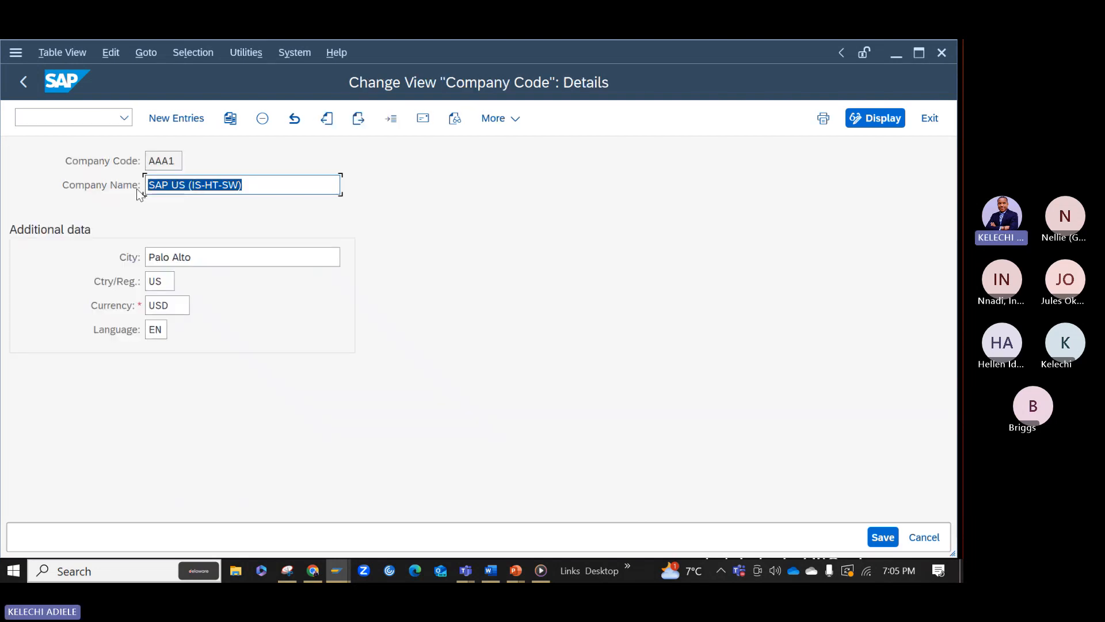
pyautogui.press('BackSpace')
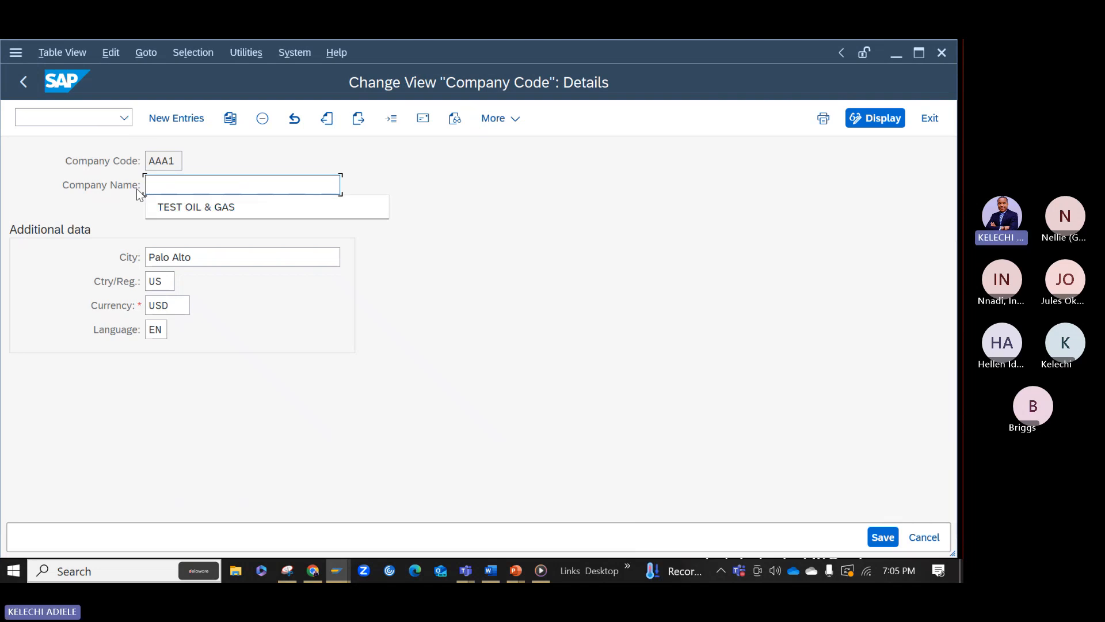
pyautogui.write('AA')
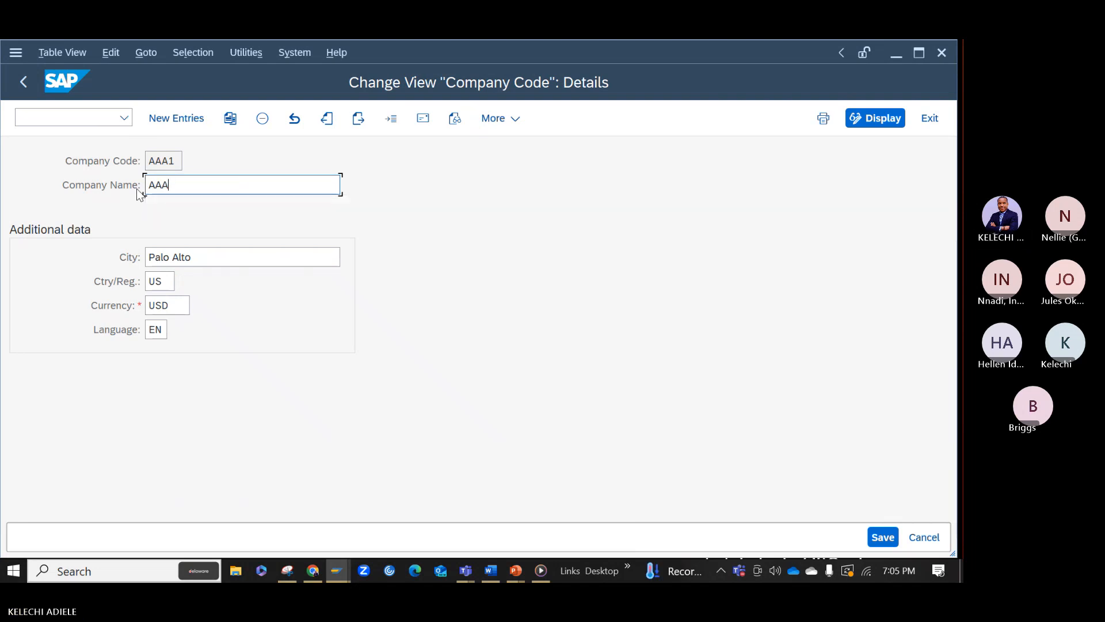
pyautogui.write(' OIL')
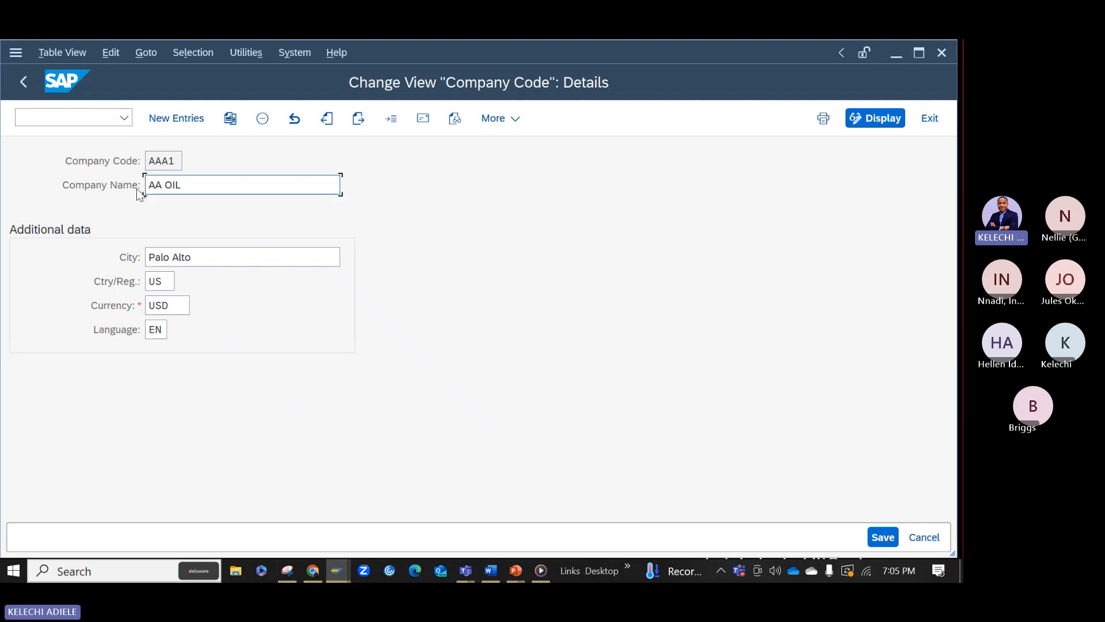
pyautogui.write(' & GAS LTD')
pyautogui.click(210, 260)
pyautogui.moveTo(211, 260); pyautogui.dragTo(141, 251)
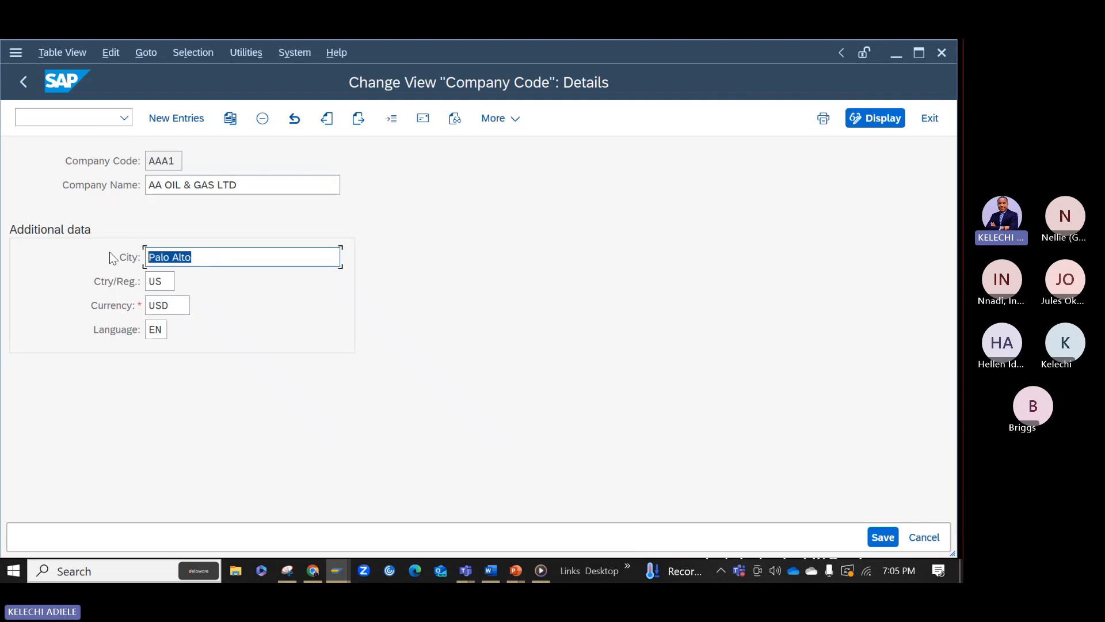
pyautogui.write('LA')
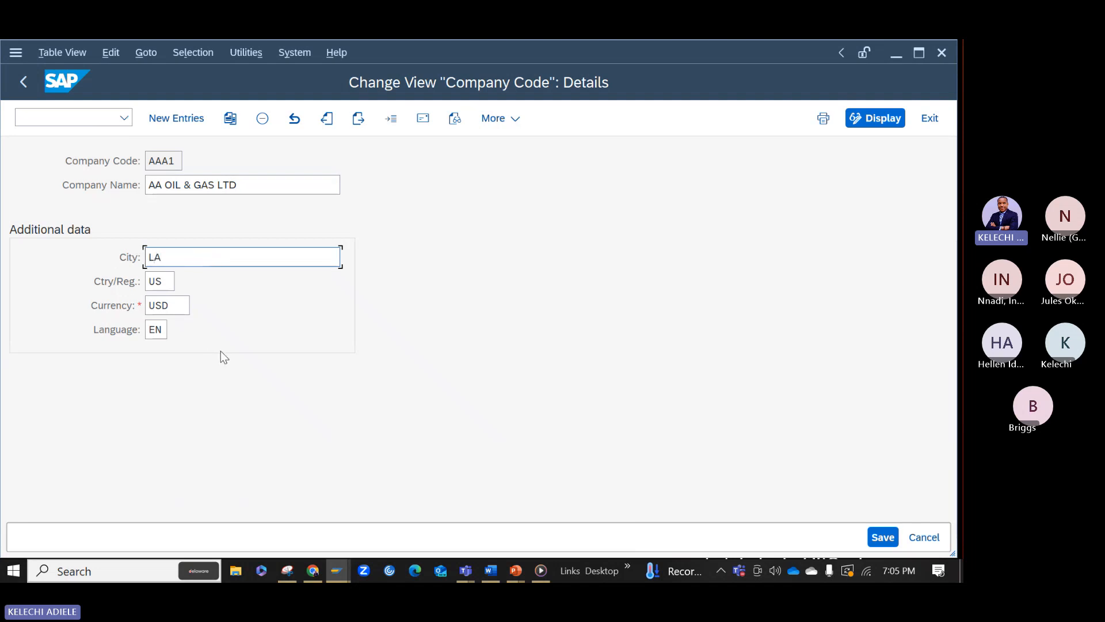
pyautogui.hotkey('shift', 'Tab')
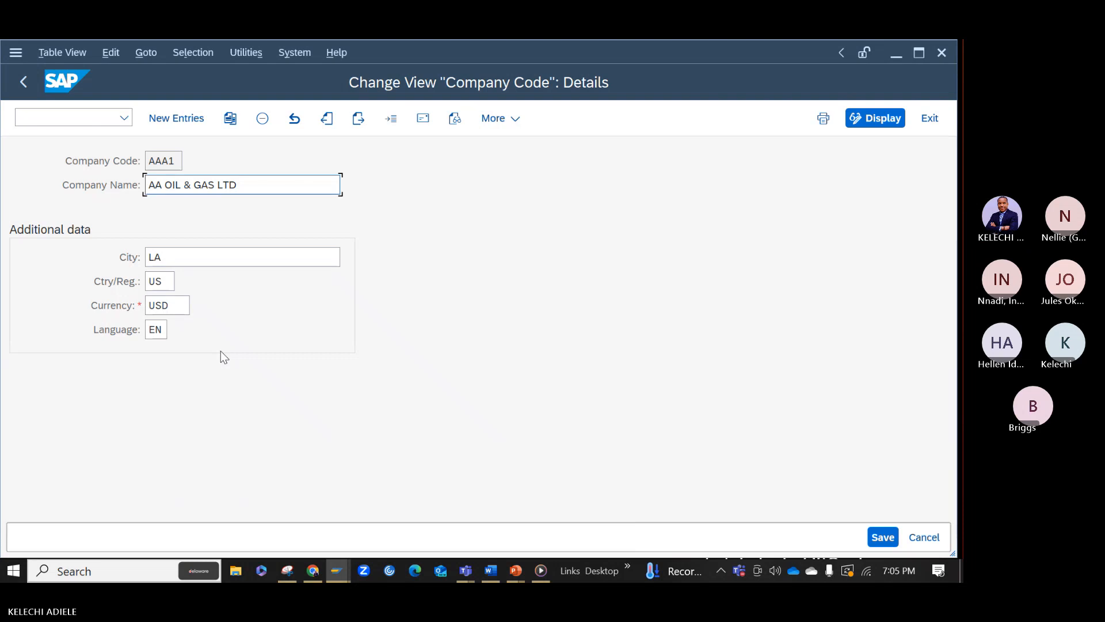
# Step: Save company code AAA1's details and choose the "AAA1_ Configuration" customizing request from the user's own requests
pyautogui.hotkey('ctrl', 's')
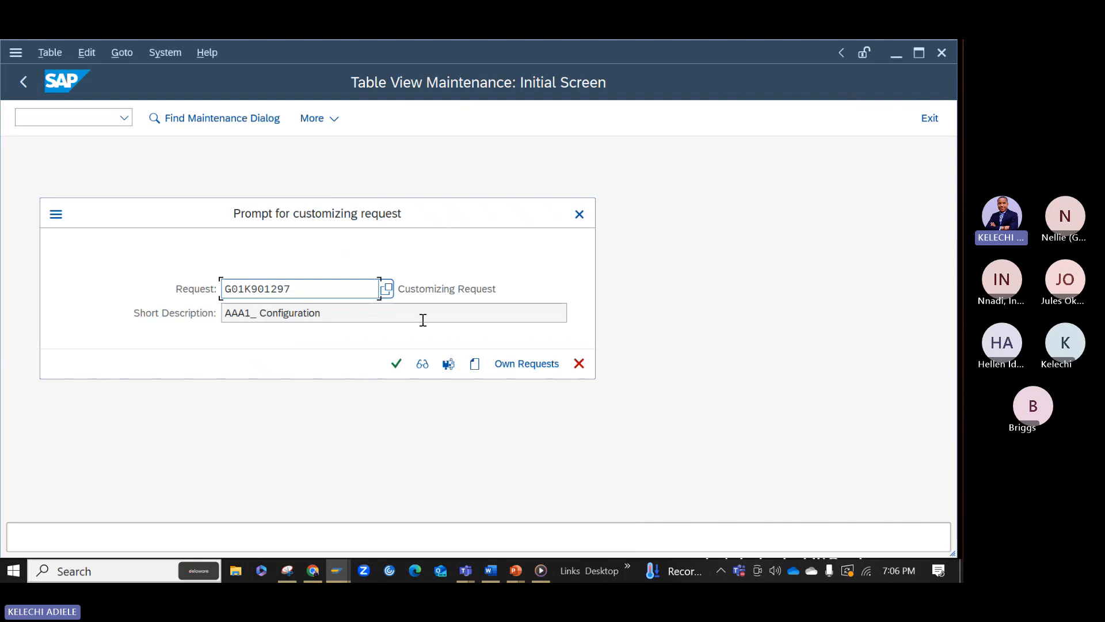
pyautogui.click(526, 364)
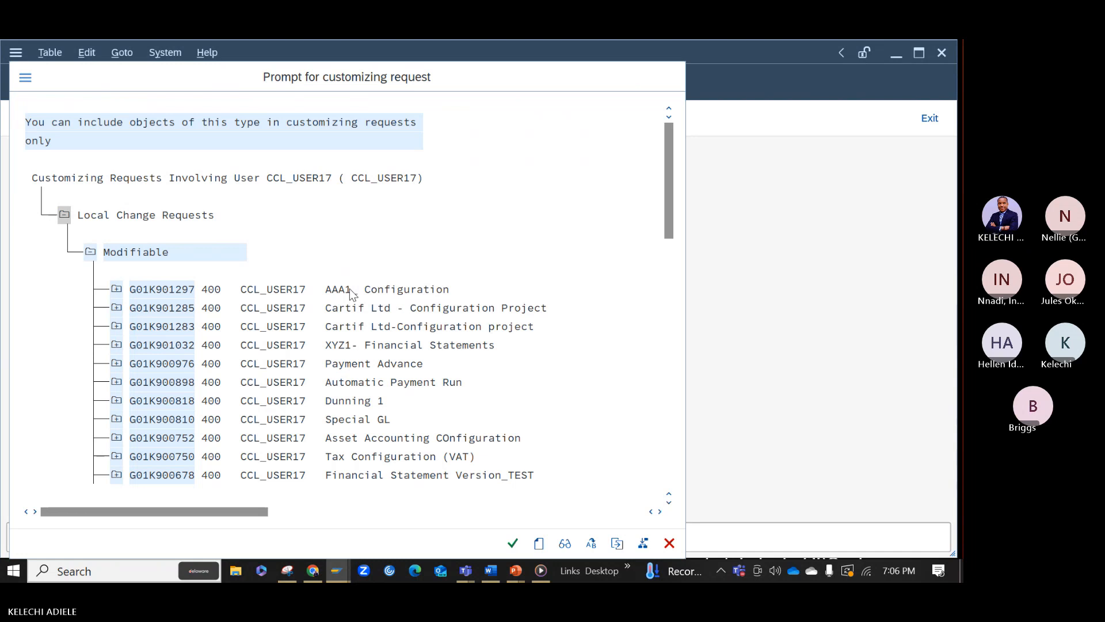
pyautogui.doubleClick(351, 290)
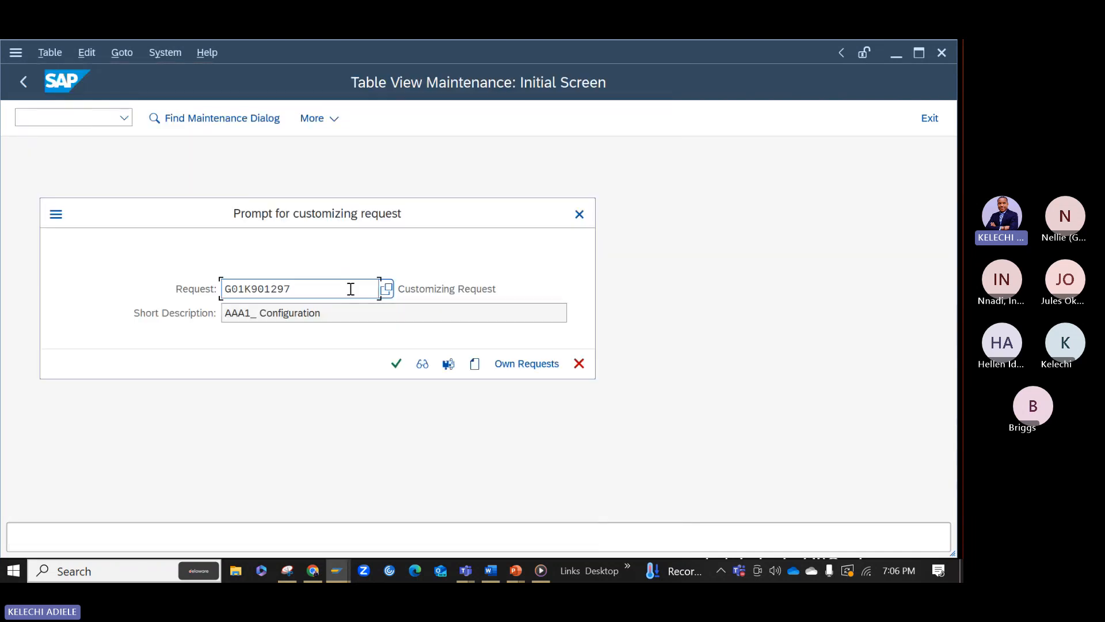
# Step: Select the "XYZ1- Financial Statements" customizing request from the own requests, and switch the selection back to "AAA1_ Configuration"
pyautogui.click(524, 365)
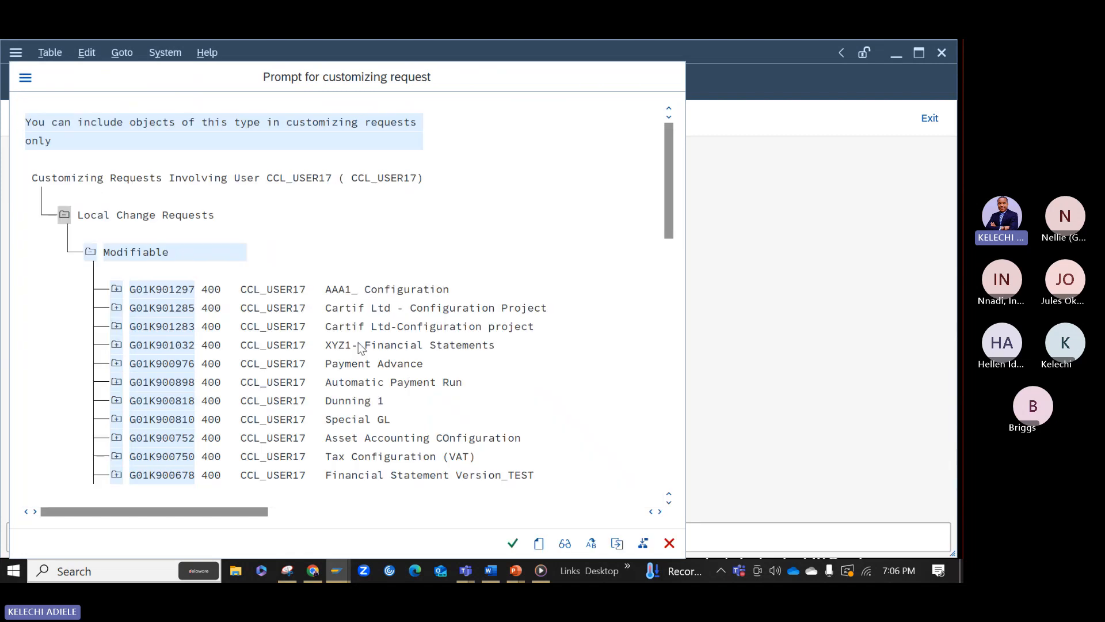
pyautogui.doubleClick(289, 345)
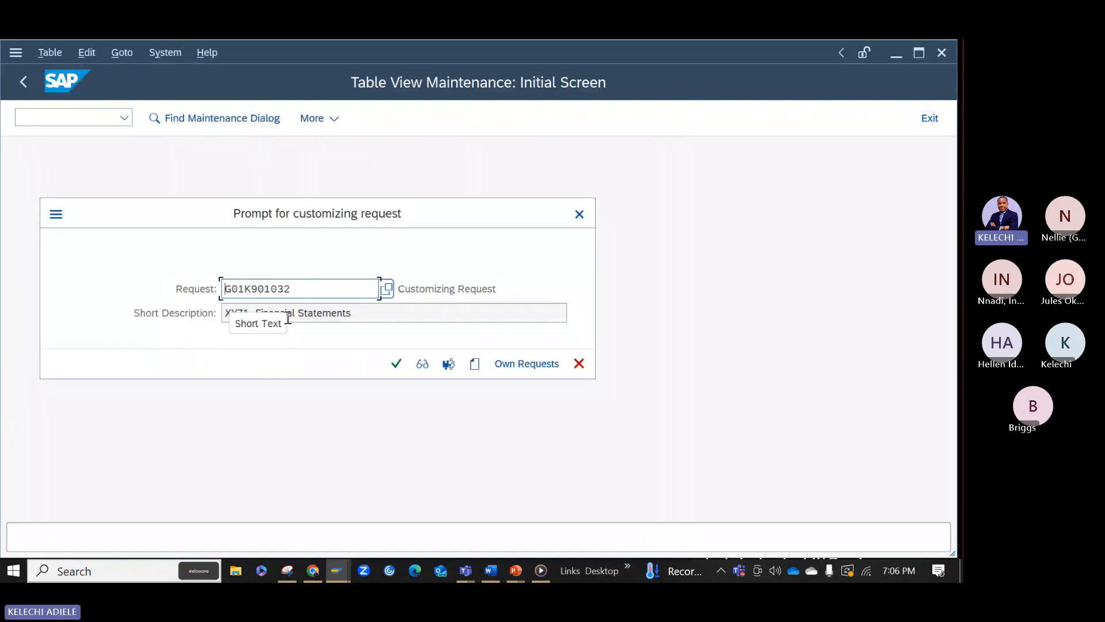
pyautogui.click(509, 362)
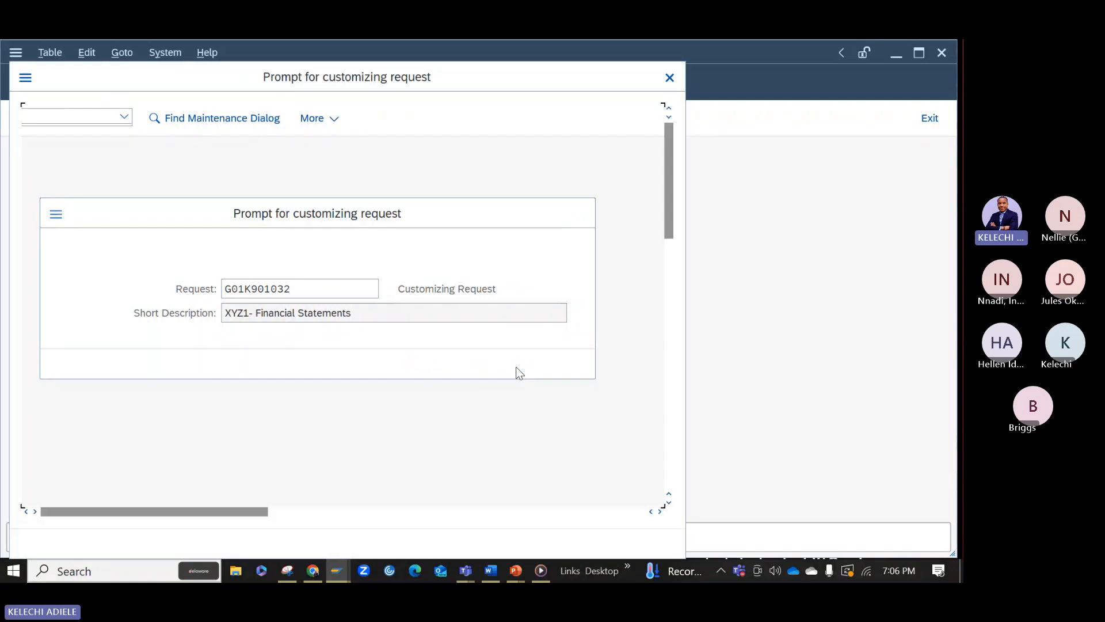
pyautogui.doubleClick(361, 292)
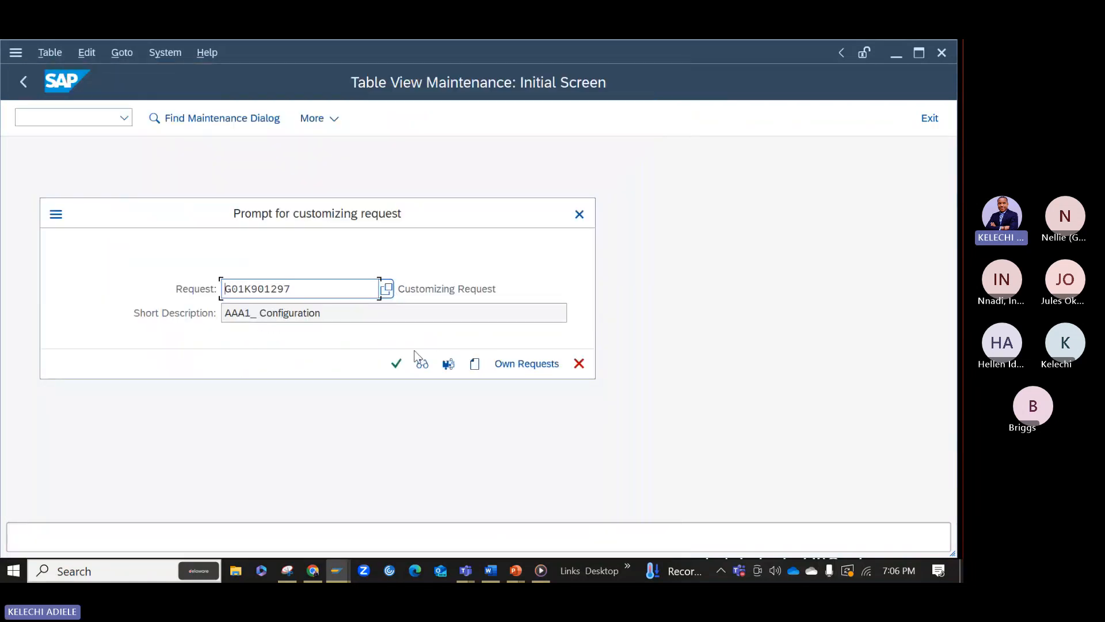
# Step: Confirm the customizing request for company code AAA1's data and return to the implementation guide structure
pyautogui.click(400, 366)
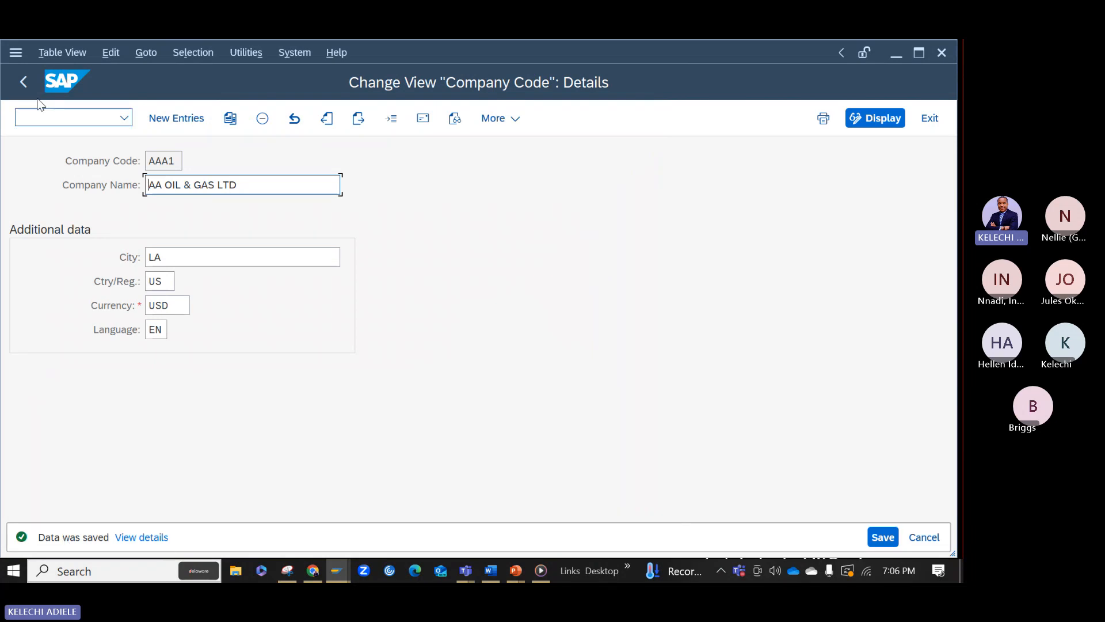
pyautogui.click(25, 86)
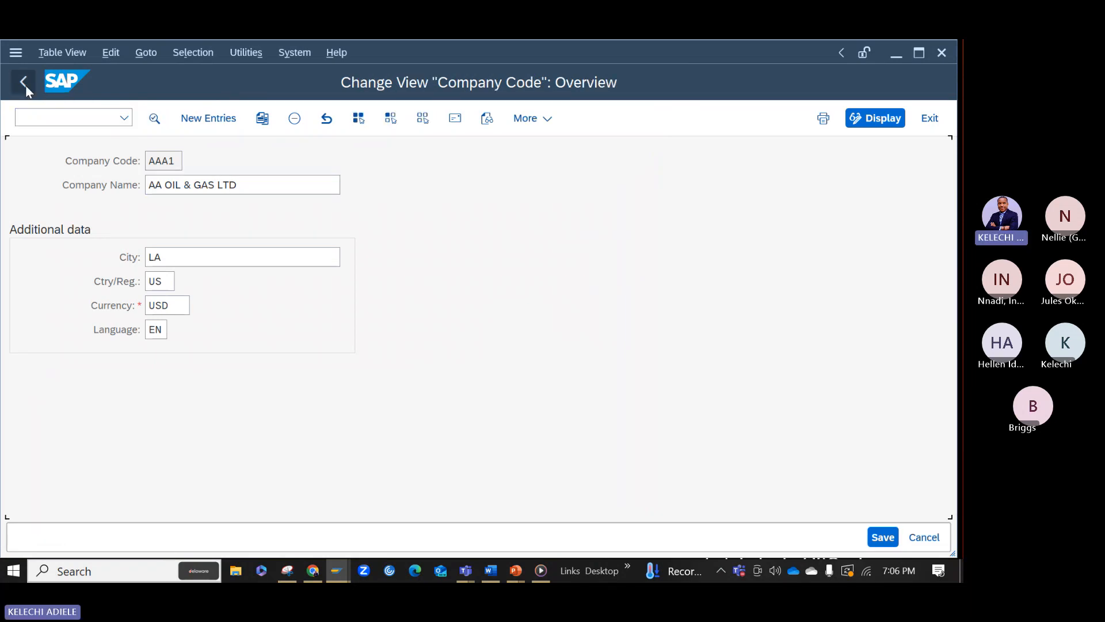
pyautogui.click(26, 88)
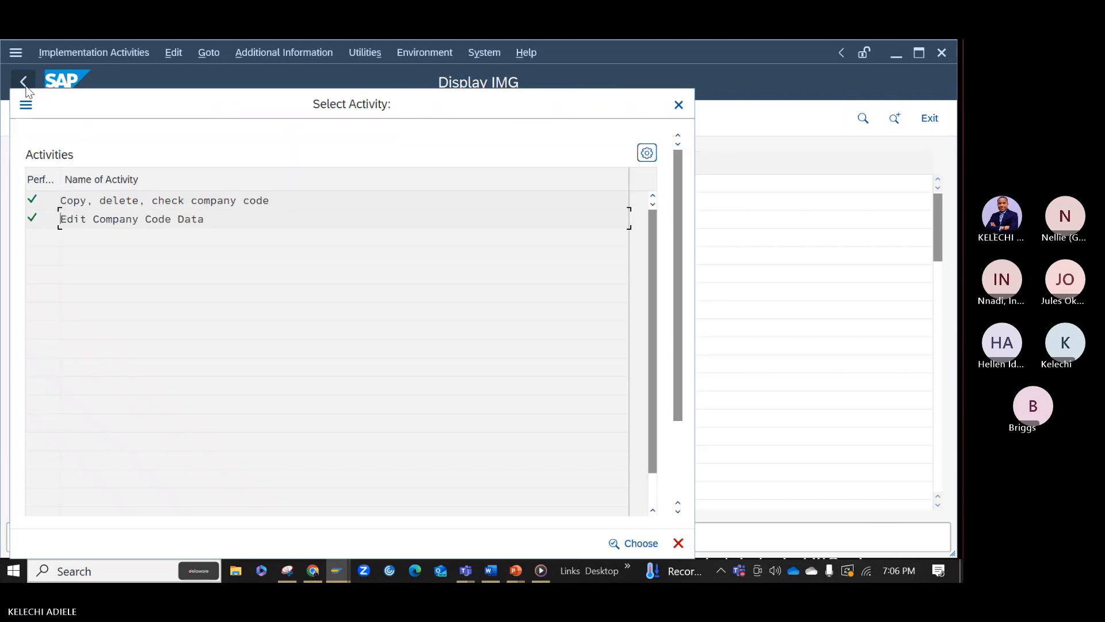
pyautogui.click(676, 107)
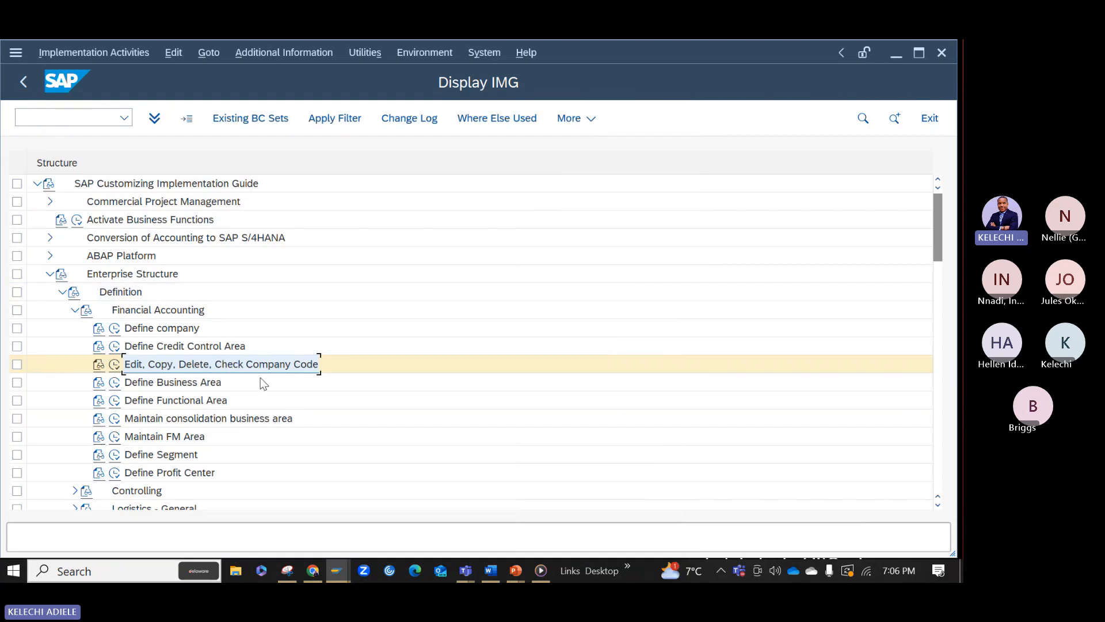
# Step: Switch to the PowerPoint slide show to view the SAP FICO enterprise structure diagram, and return to the SAP implementation guide
pyautogui.click(518, 574)
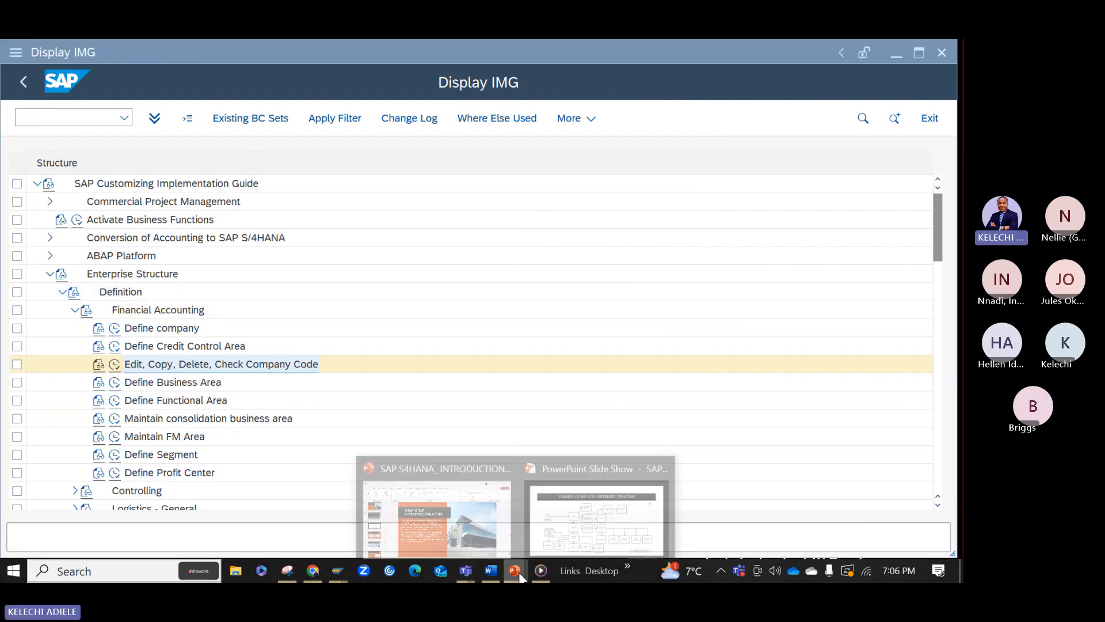
pyautogui.click(565, 502)
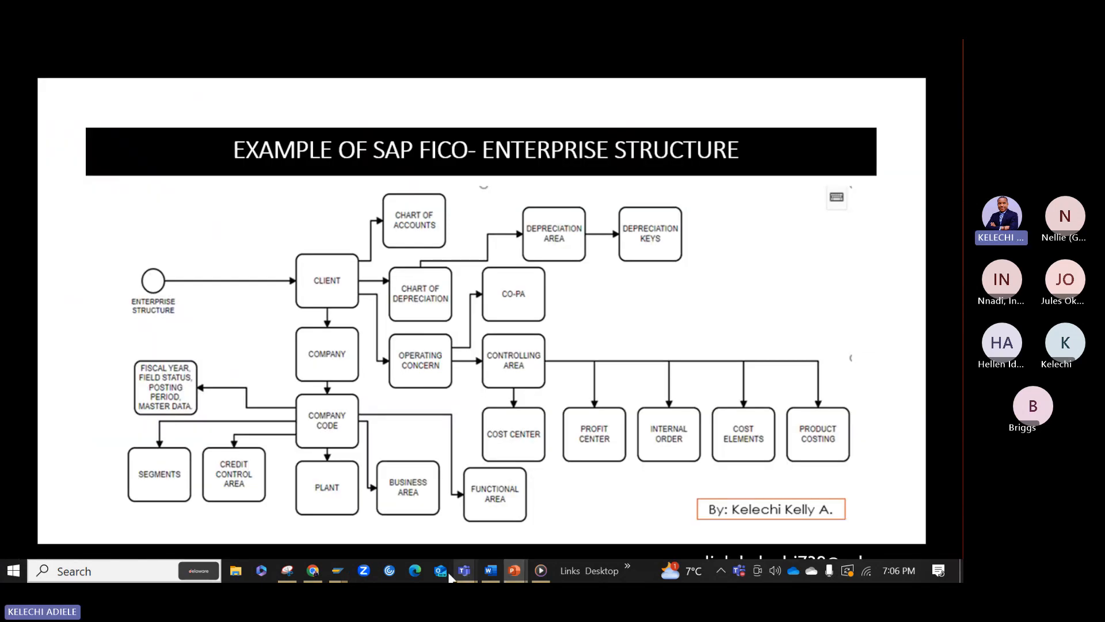
pyautogui.moveTo(345, 577)
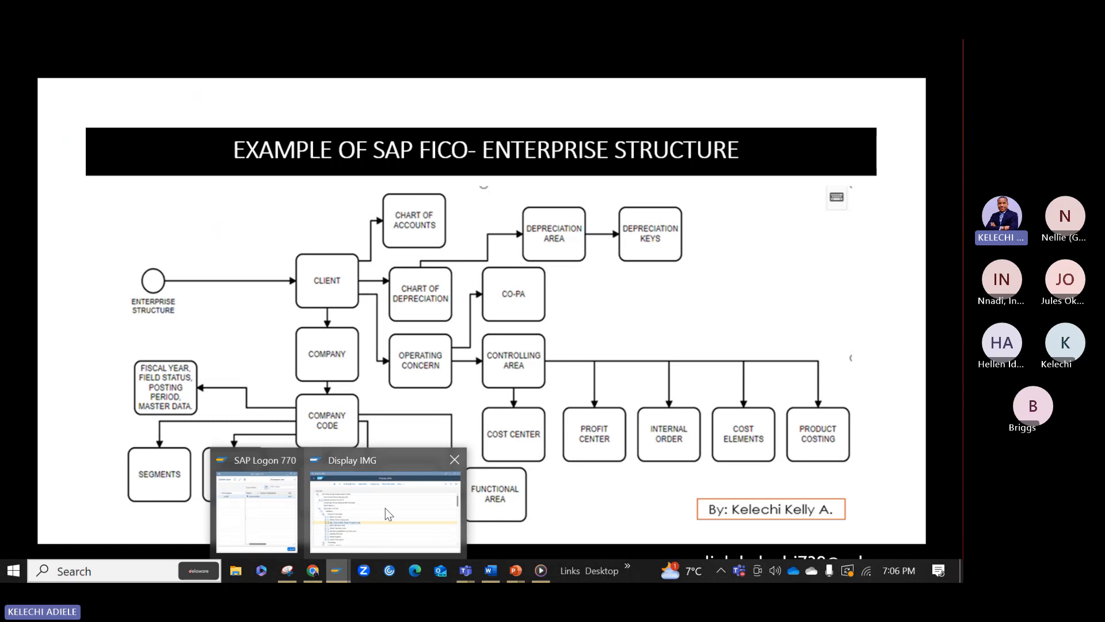
pyautogui.moveTo(385, 507)
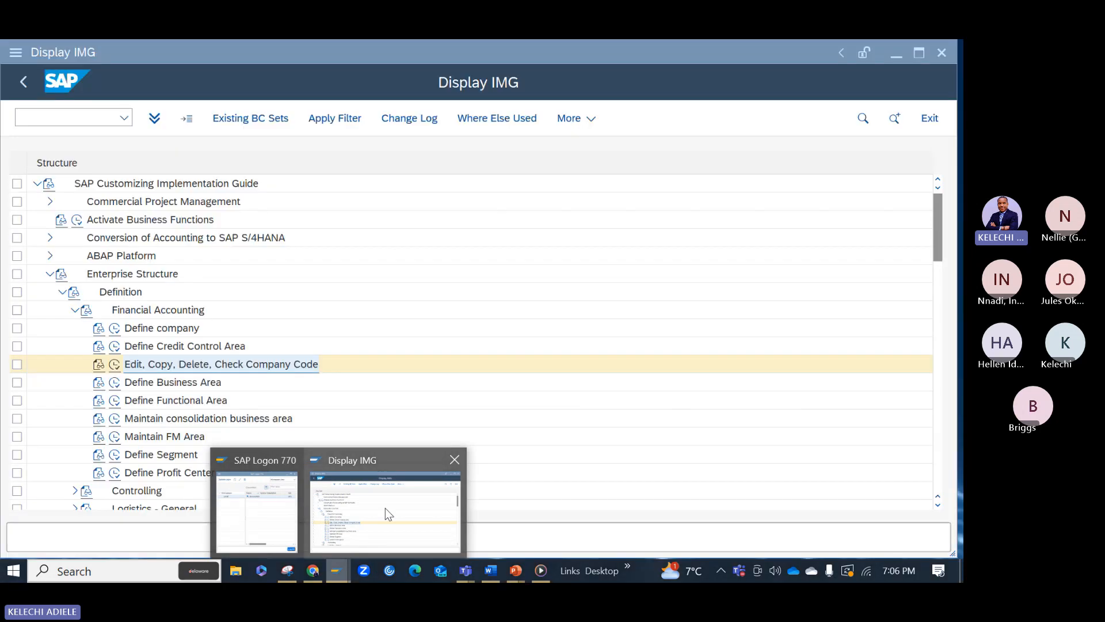
pyautogui.click(385, 507)
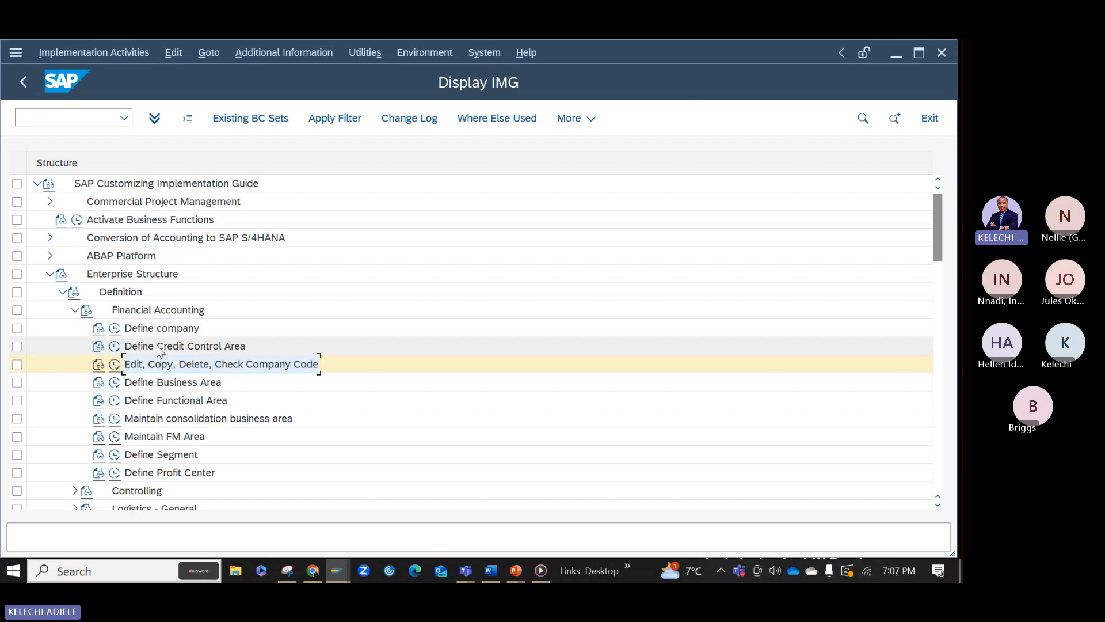
# Step: In Define Credit Control Area, copy credit control area 1000 as AAA1 and save it in the "AAA1_ Configuration" request
pyautogui.click(118, 349)
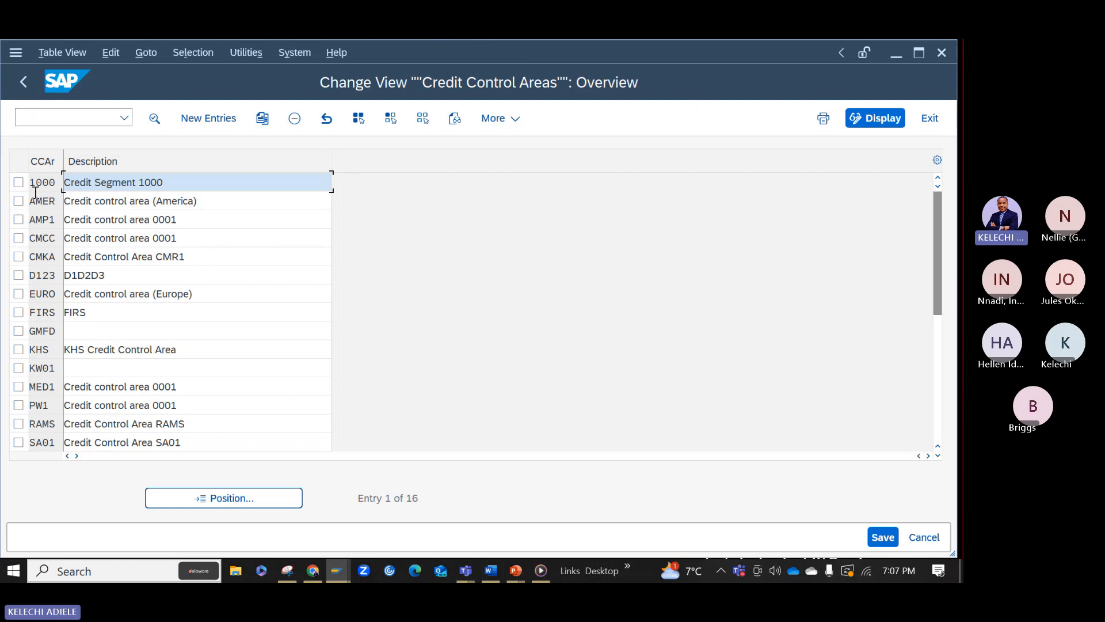
pyautogui.click(19, 183)
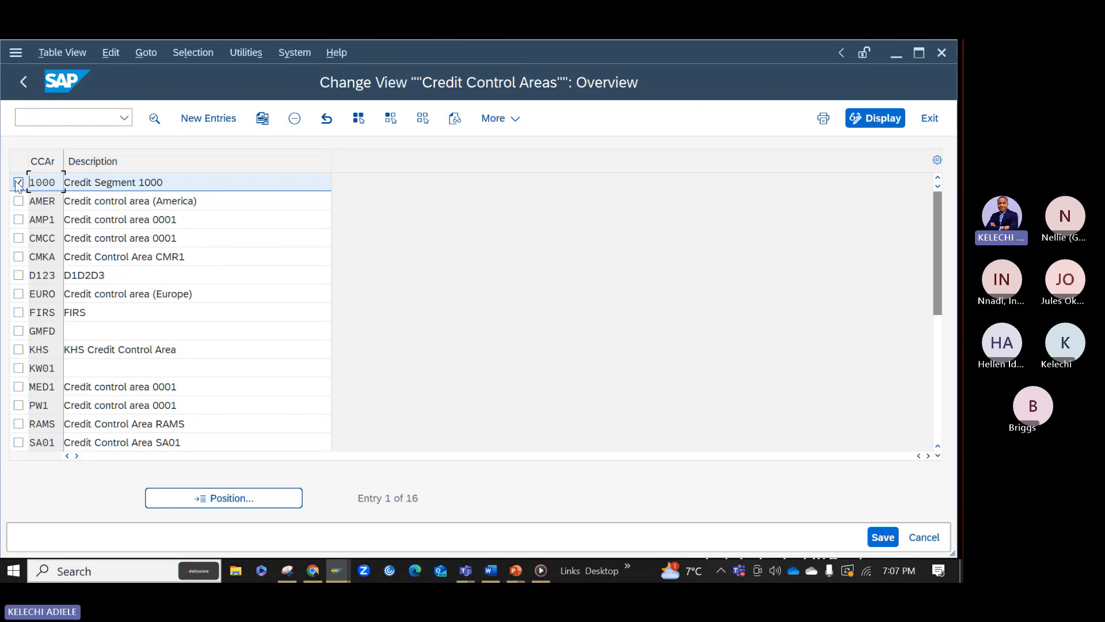
pyautogui.click(268, 123)
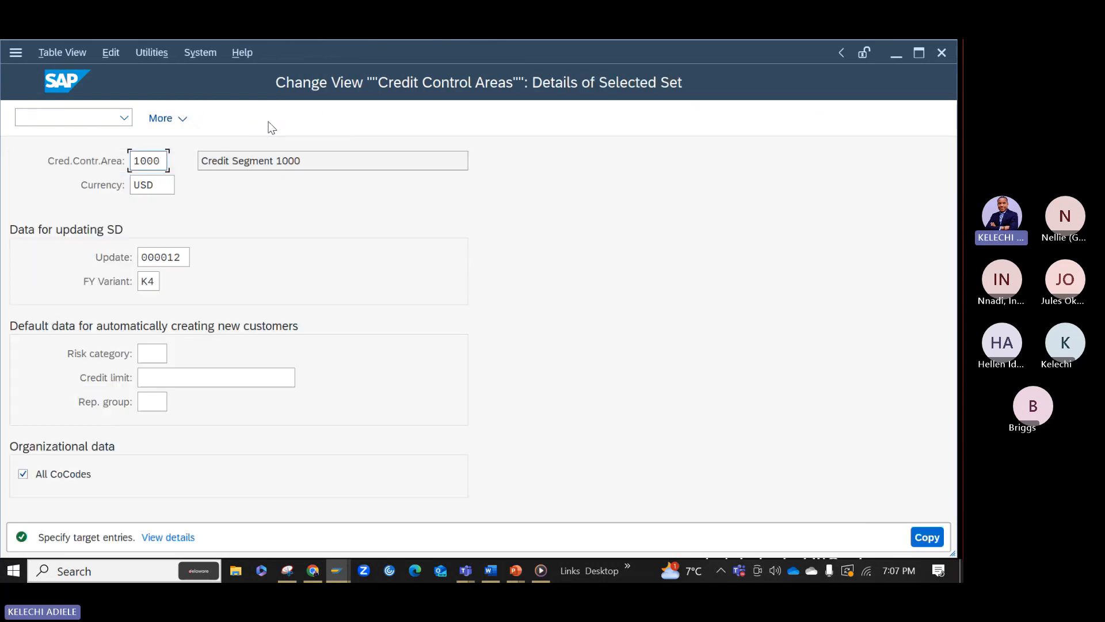
pyautogui.moveTo(163, 161); pyautogui.dragTo(114, 161)
pyautogui.write('AAA1')
pyautogui.press('Return')
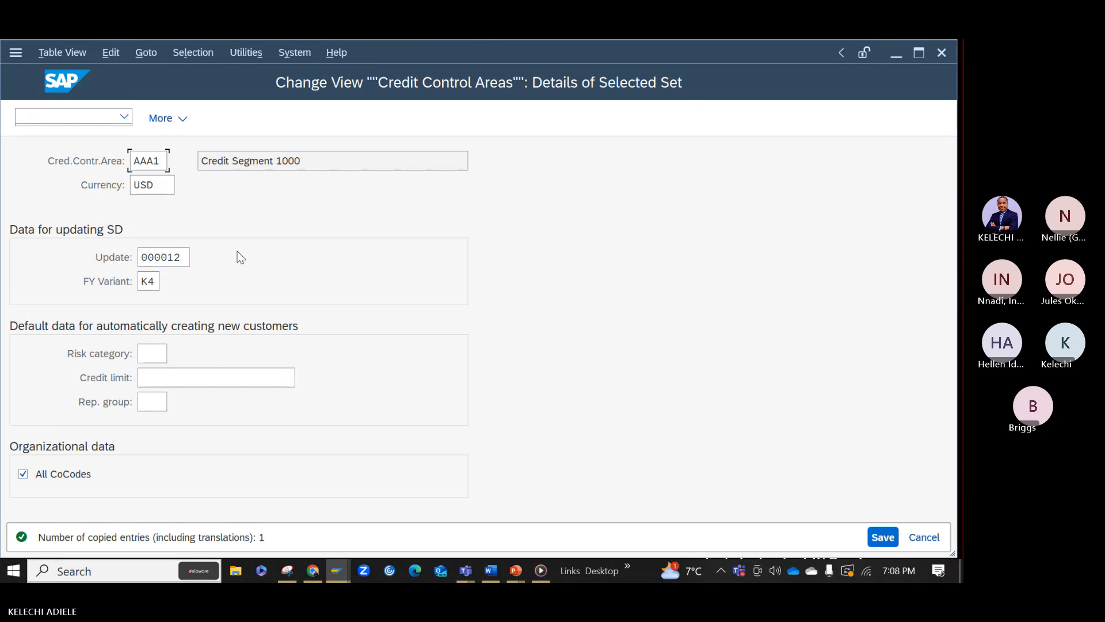
pyautogui.click(884, 537)
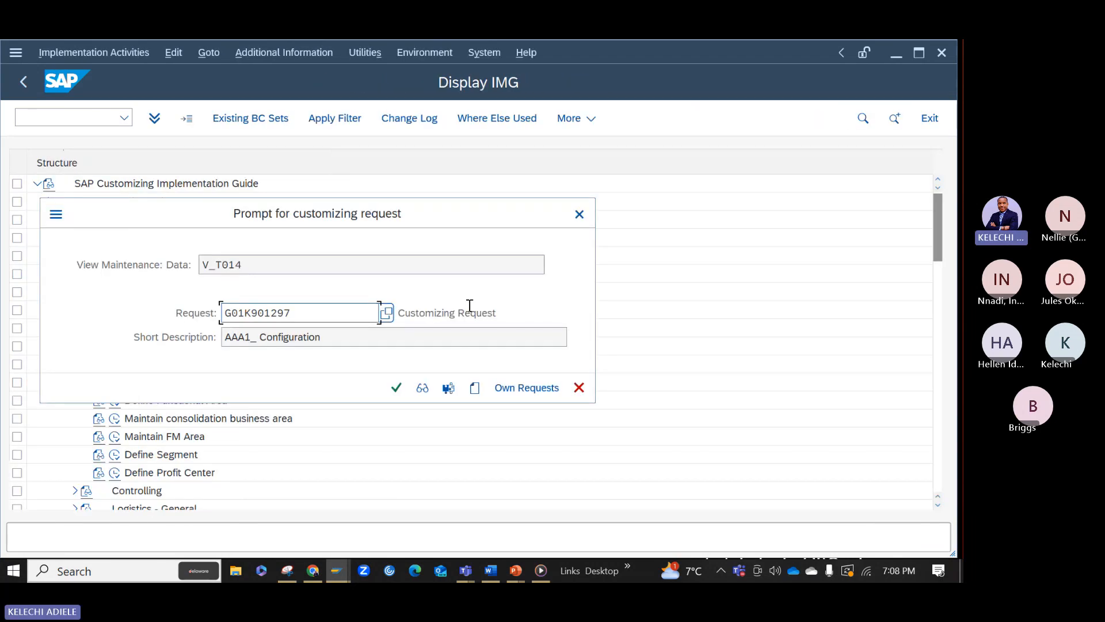
pyautogui.click(396, 388)
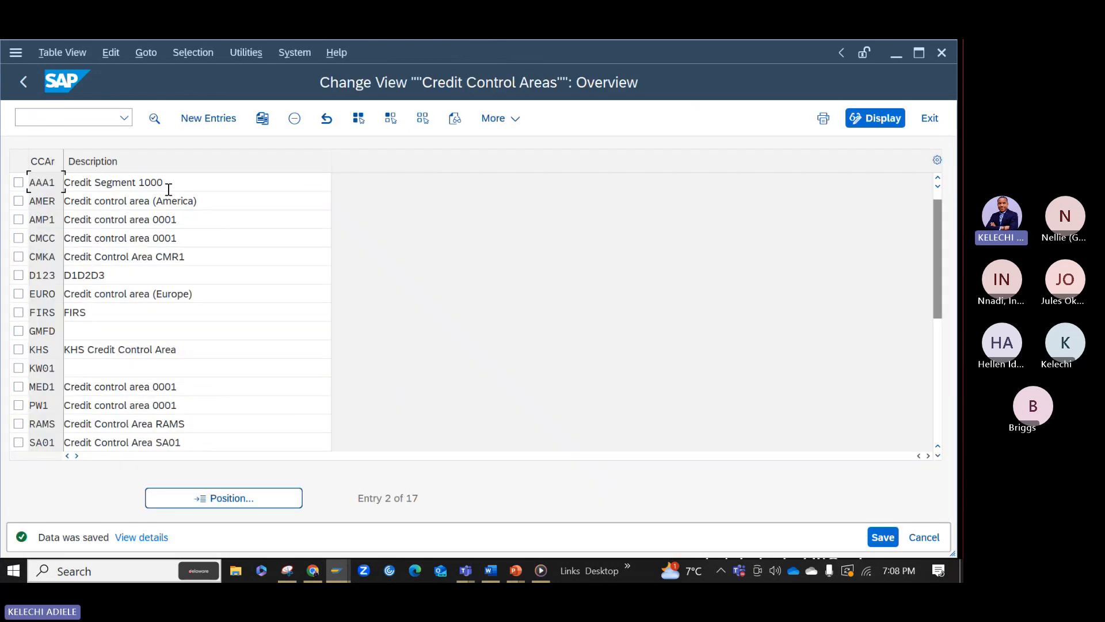
# Step: Change credit control area AAA1's description to Credit Segment AAA1, save it, and return to the implementation guide
pyautogui.click(170, 184)
pyautogui.press('BackSpace')
pyautogui.press('BackSpace')
pyautogui.press('BackSpace')
pyautogui.press('BackSpace')
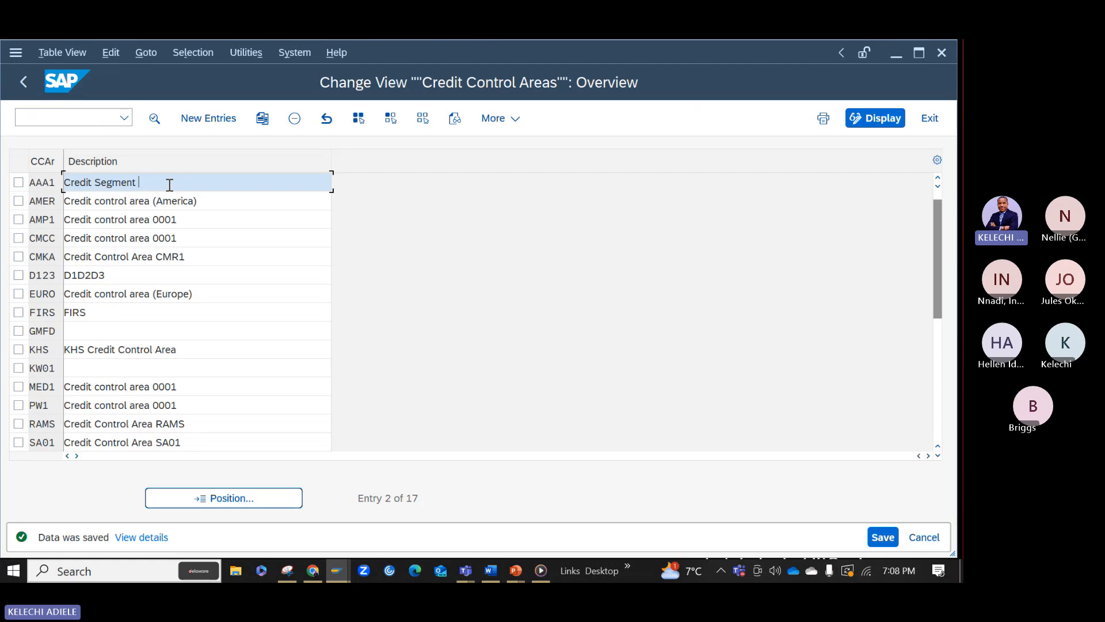
pyautogui.write('AAA1')
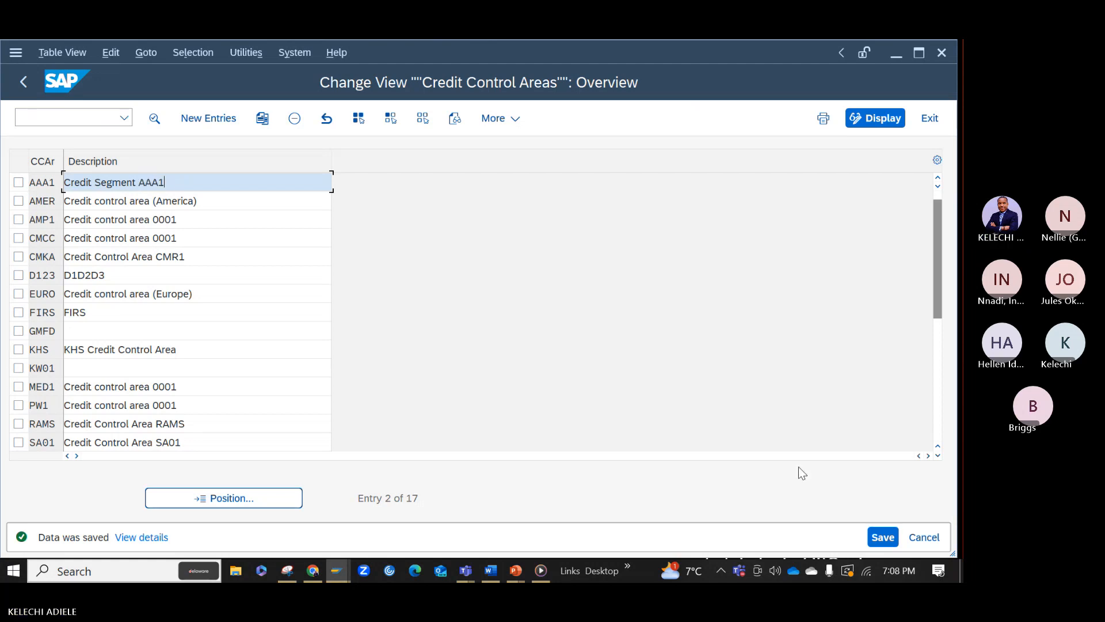
pyautogui.click(879, 527)
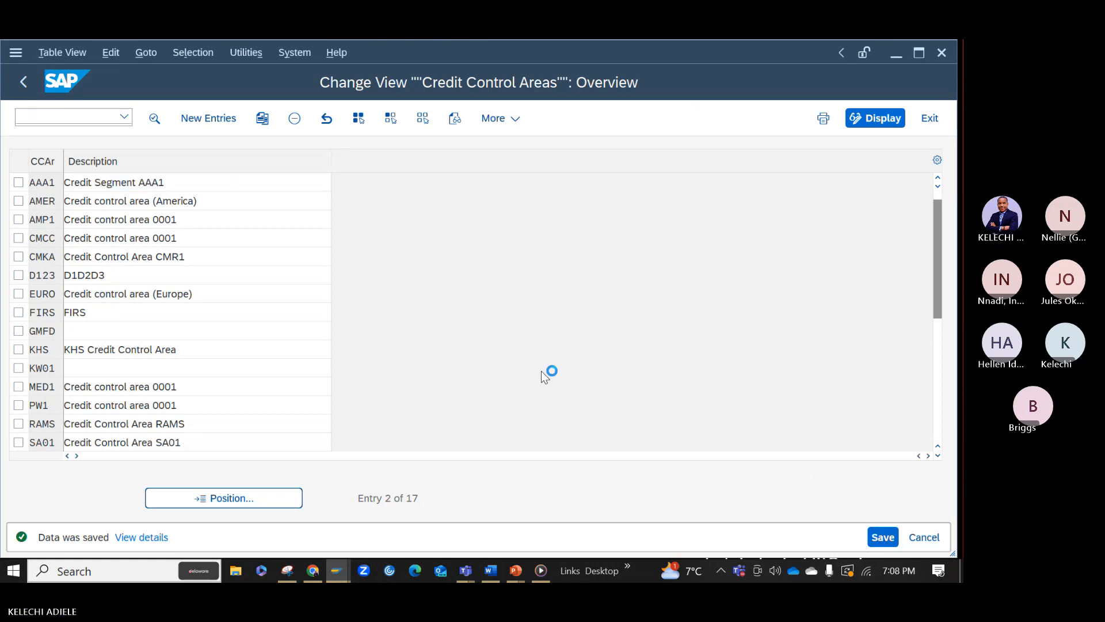
pyautogui.click(29, 89)
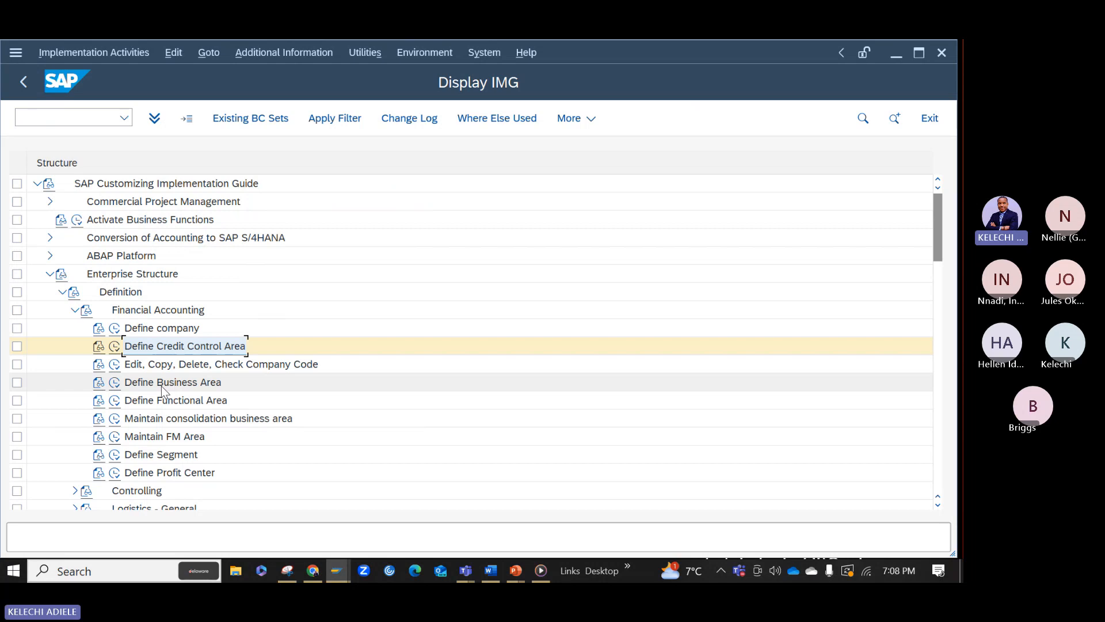
# Step: In Define Business Area, start a copy of business area 0001 and set the copy's code to AAA1
pyautogui.click(114, 382)
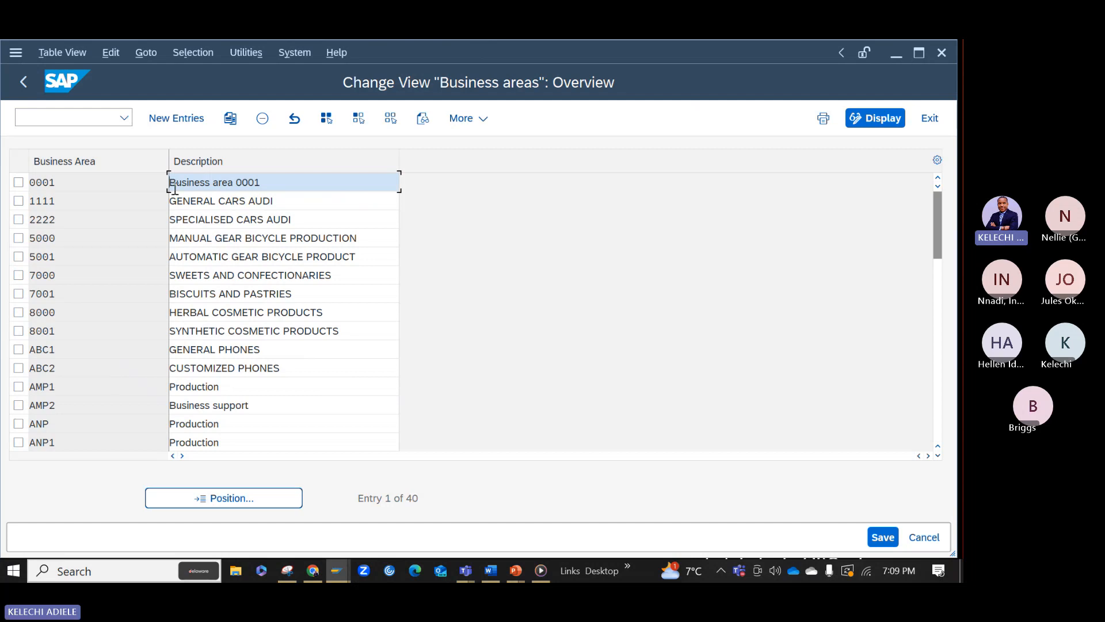
pyautogui.click(18, 182)
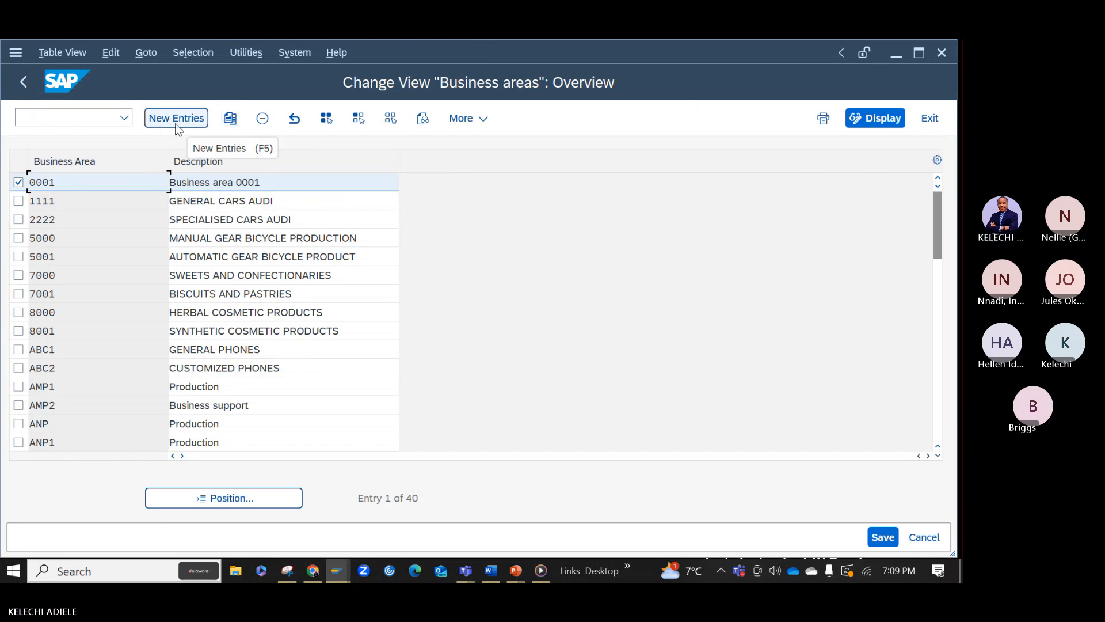
pyautogui.click(231, 119)
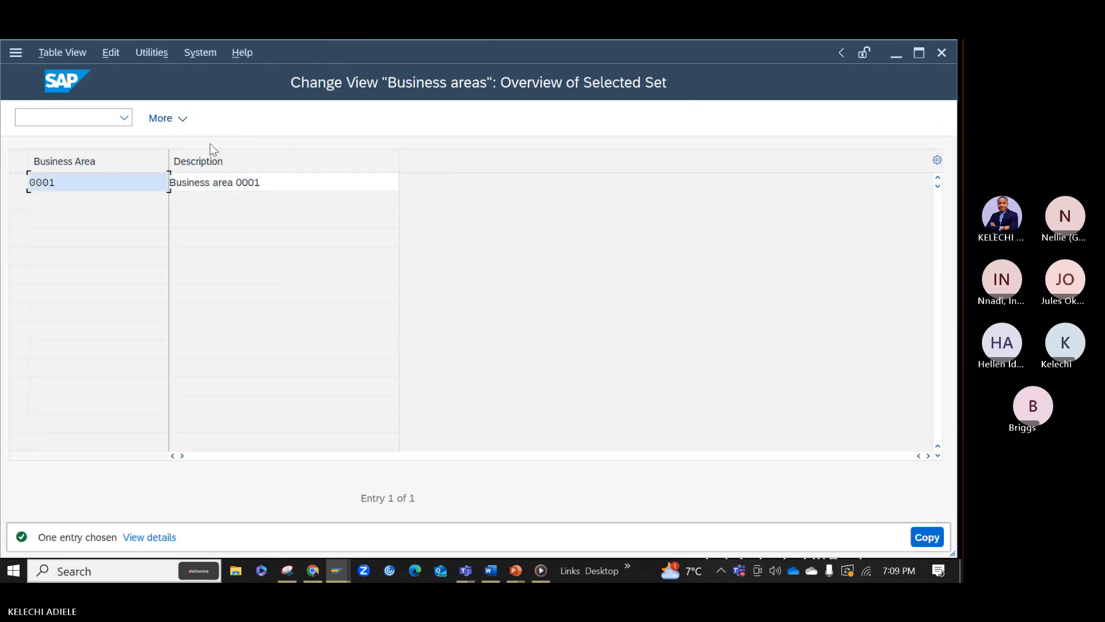
pyautogui.moveTo(109, 180); pyautogui.dragTo(4, 174)
pyautogui.press('BackSpace')
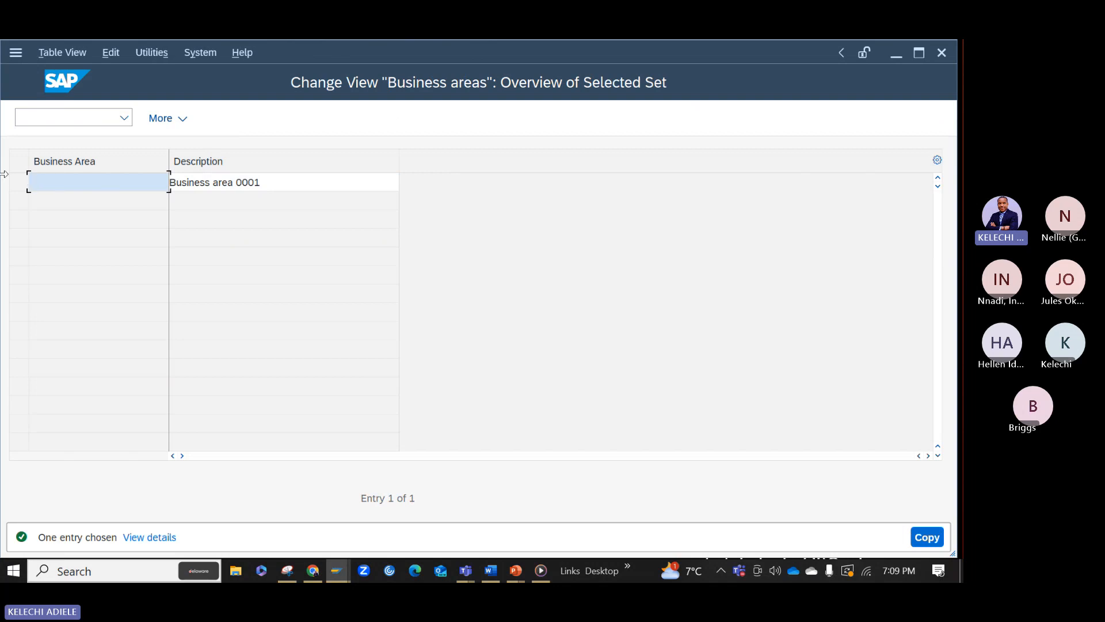
pyautogui.write('AAA1')
pyautogui.press('Tab')
# Step: Set the copied business area's description to Business area AAA1 and complete the copy
pyautogui.click(266, 185)
pyautogui.press('BackSpace')
pyautogui.press('BackSpace')
pyautogui.press('BackSpace')
pyautogui.press('BackSpace')
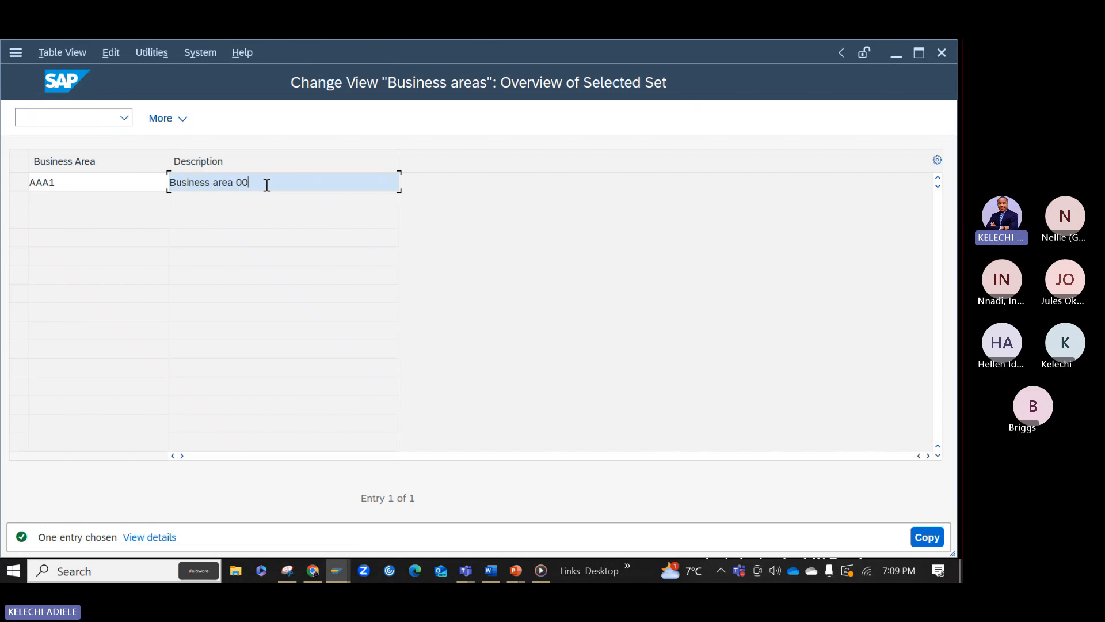
pyautogui.write('AAA1')
pyautogui.press('Return')
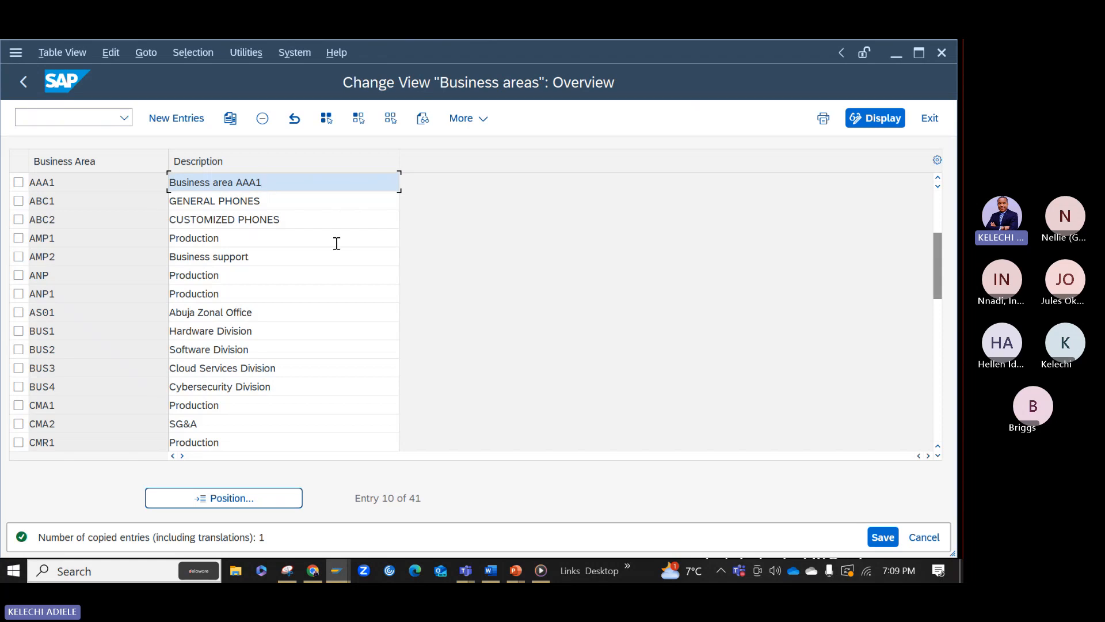
# Step: Save business area AAA1 in the "AAA1_ Configuration" customizing request and return to the implementation guide
pyautogui.click(891, 538)
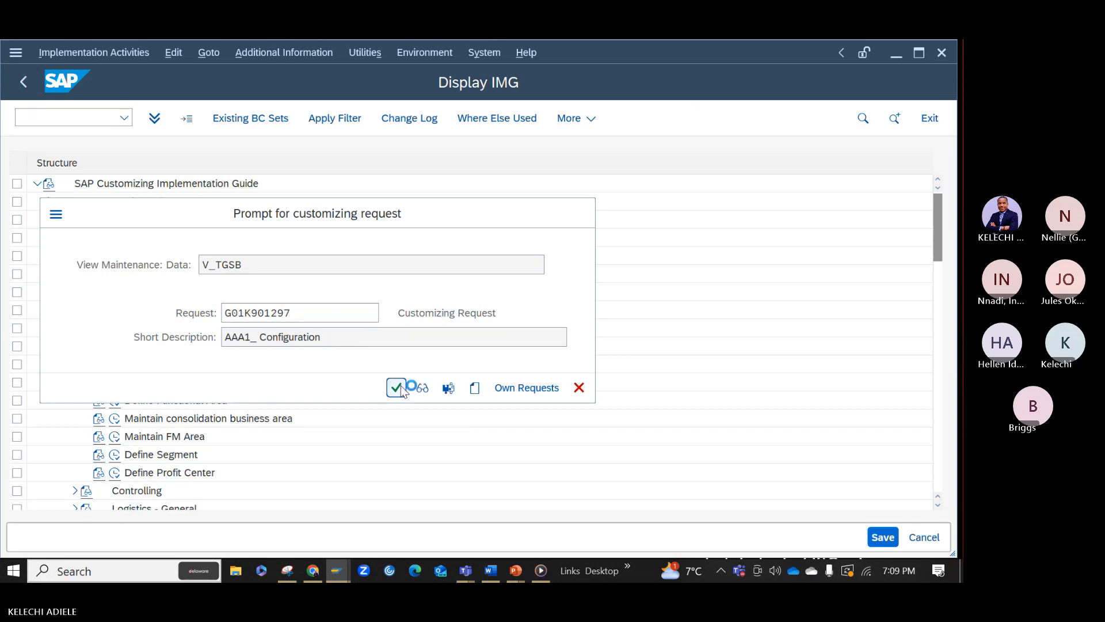
pyautogui.click(401, 385)
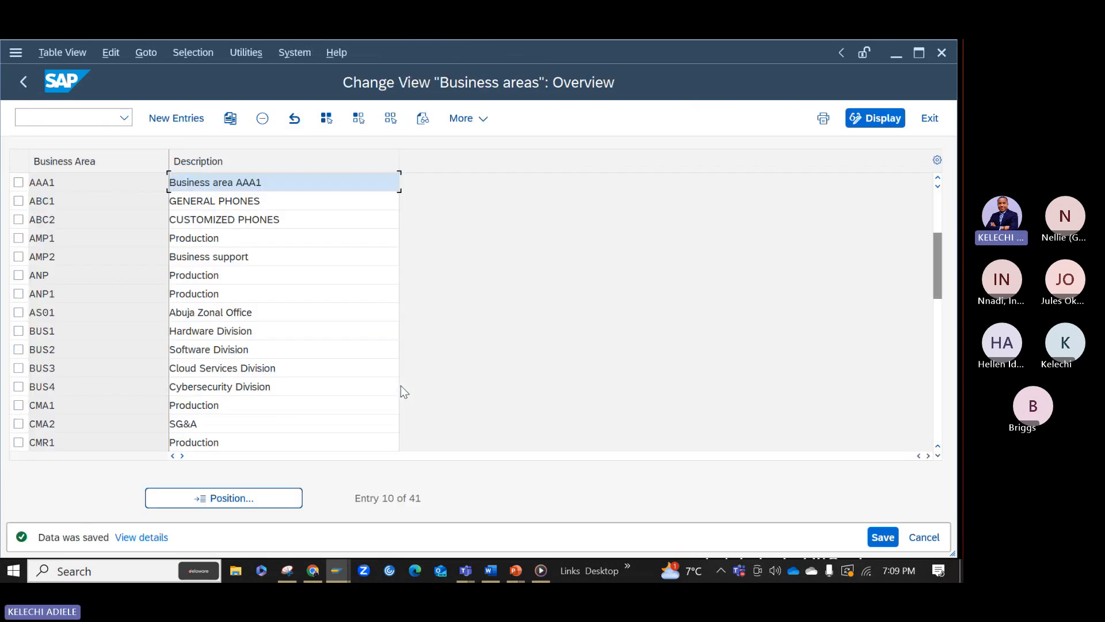
pyautogui.click(32, 92)
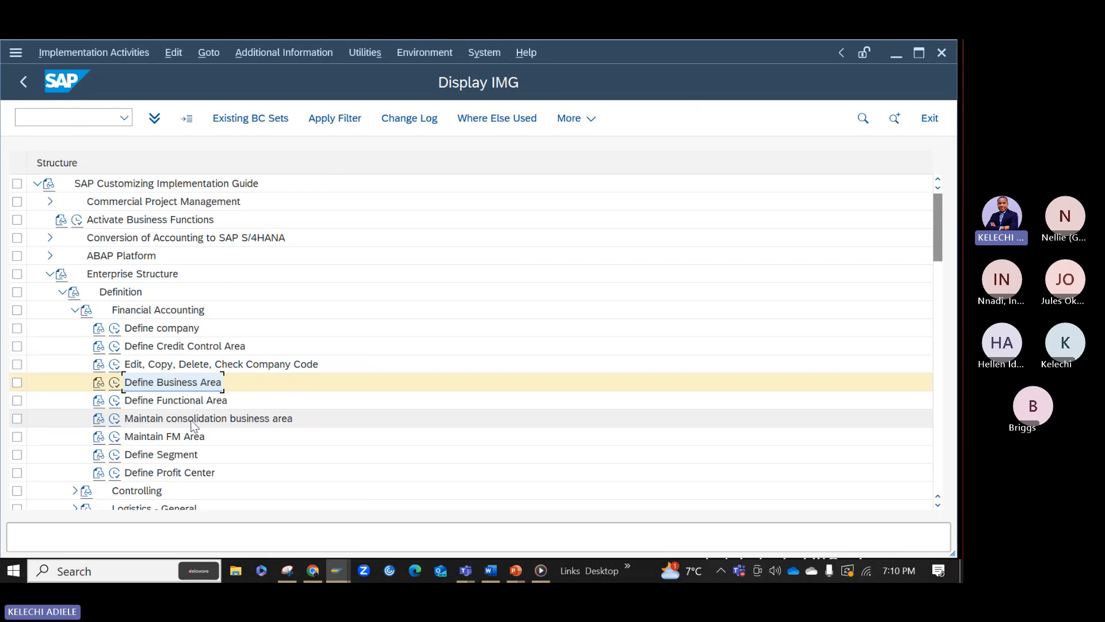
# Step: In Maintain consolidation business area, add a new entry with code AABA and description AAA1 Business Area
pyautogui.click(117, 418)
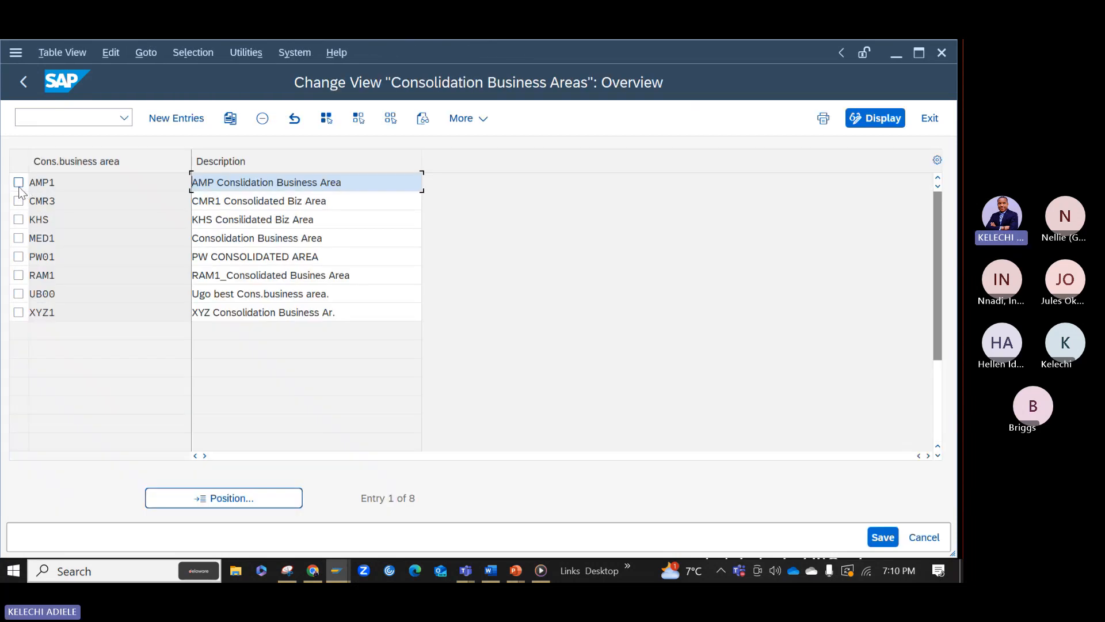
pyautogui.click(162, 123)
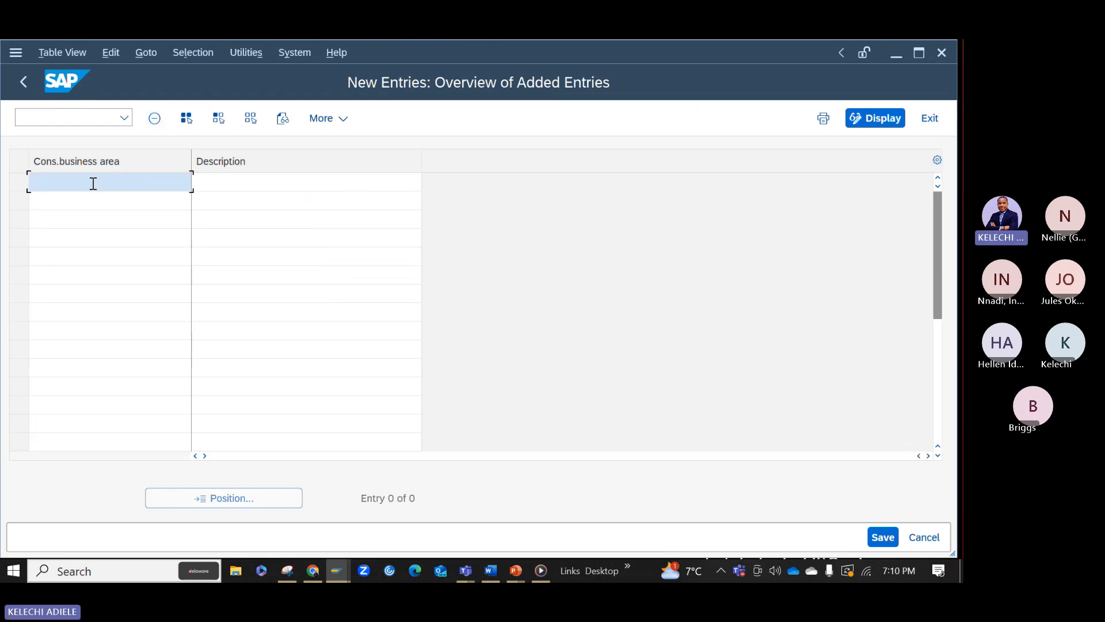
pyautogui.write('AAA')
pyautogui.press('BackSpace')
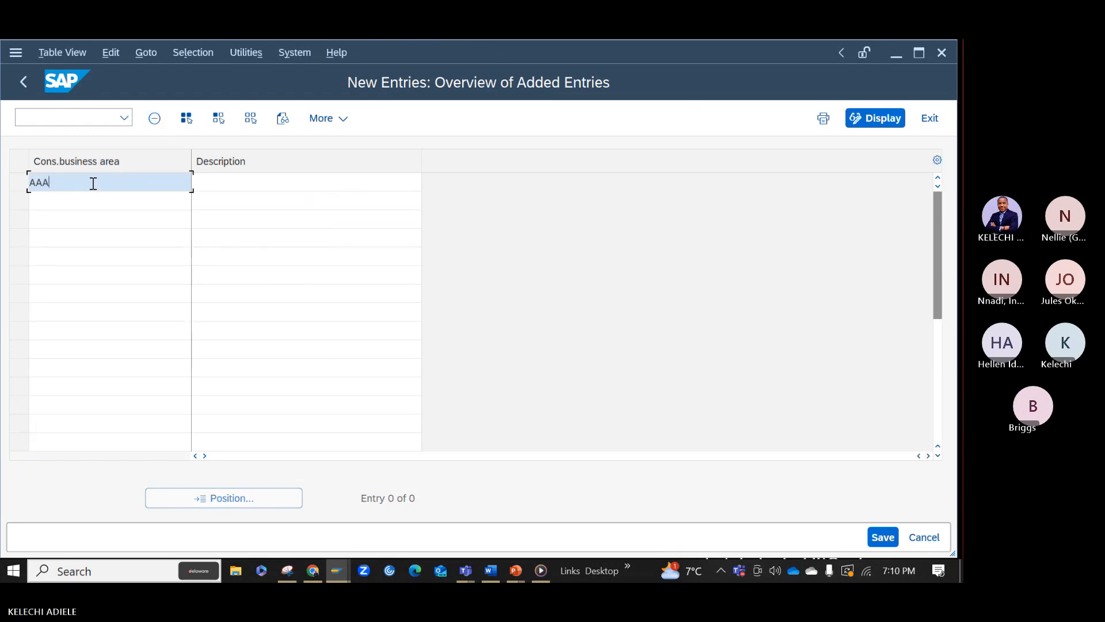
pyautogui.write('BA')
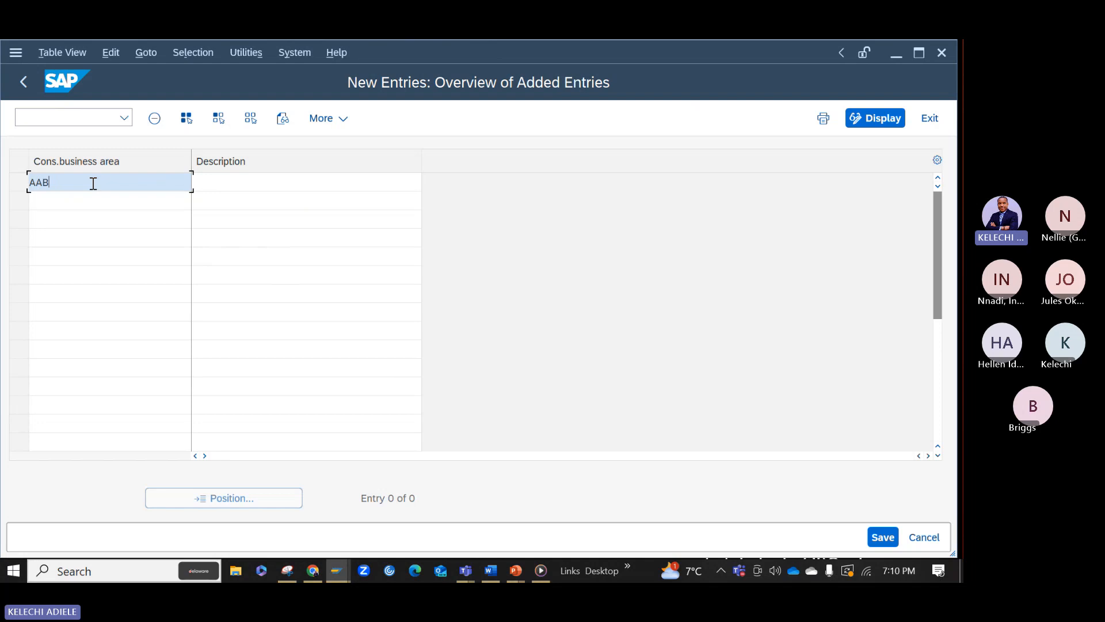
pyautogui.click(225, 185)
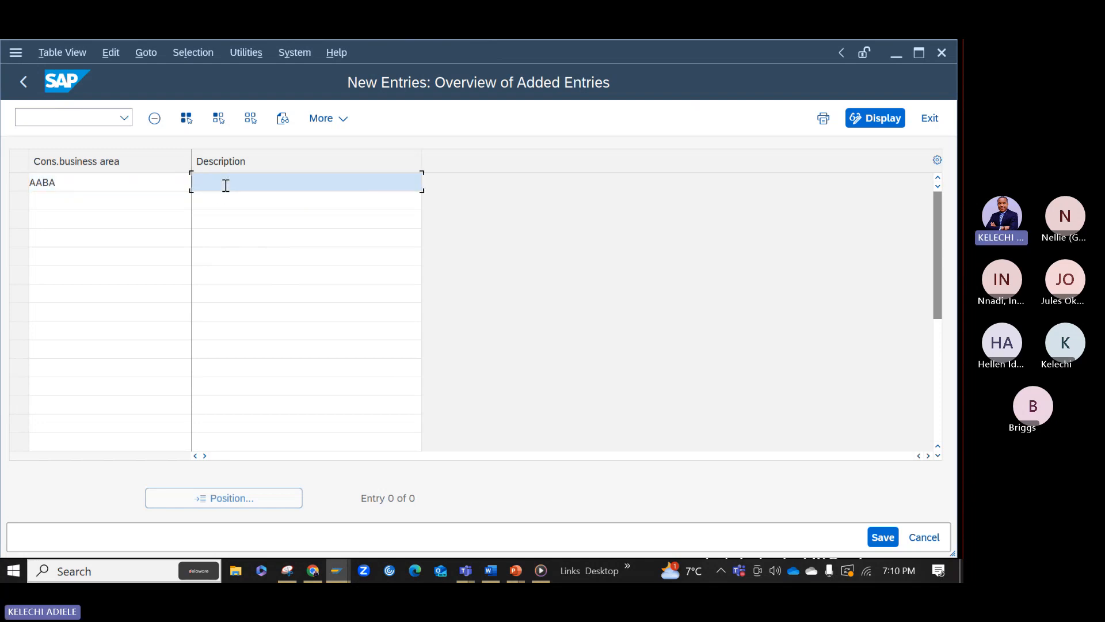
pyautogui.write('AAA1')
pyautogui.write(' E')
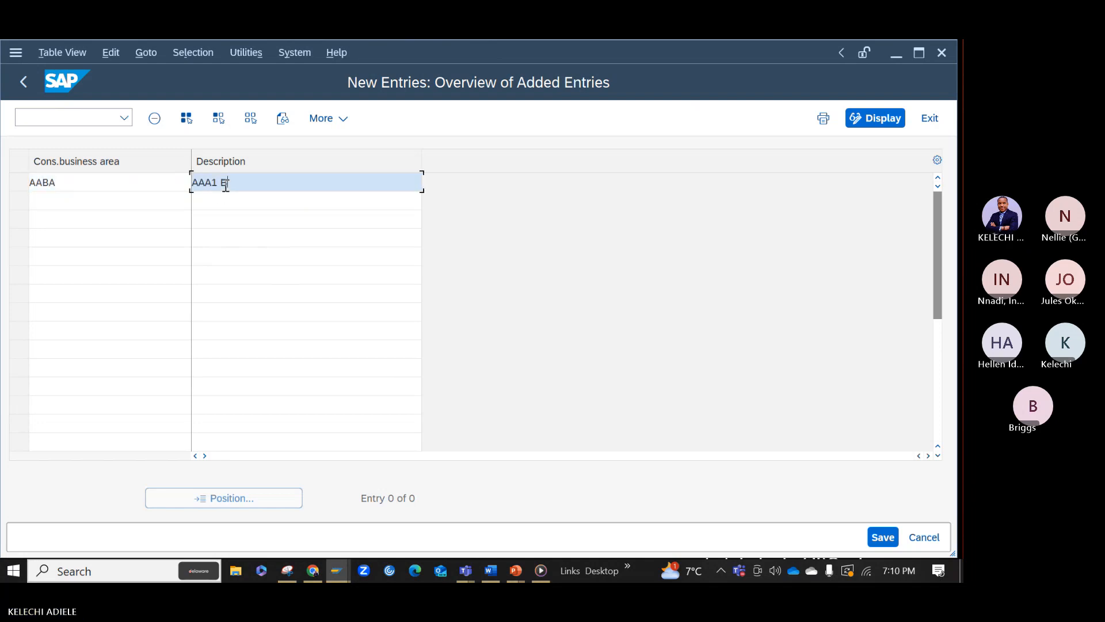
pyautogui.write('usin')
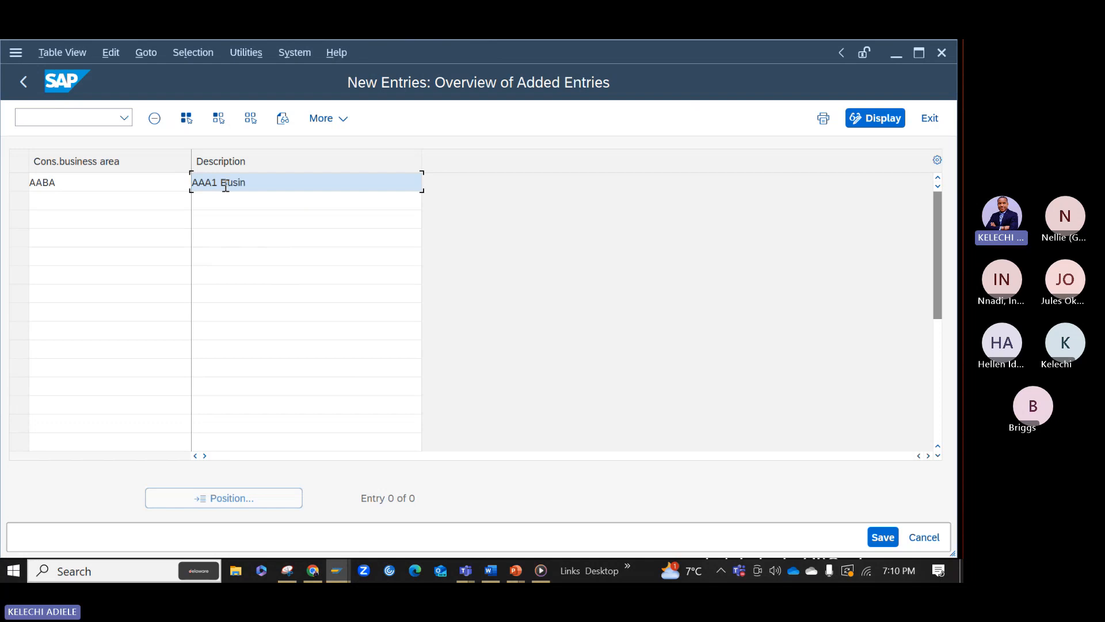
pyautogui.write('ess Area')
pyautogui.press('Return')
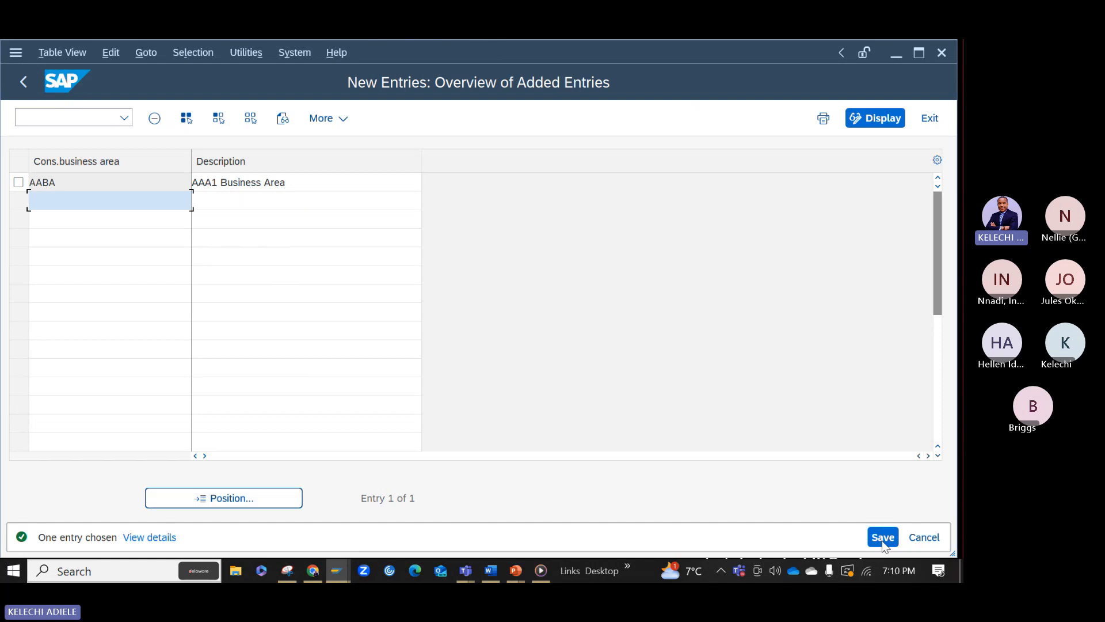
# Step: Save consolidation business area AABA in the "AAA1_ Configuration" customizing request and return to the consolidation business areas overview
pyautogui.click(883, 541)
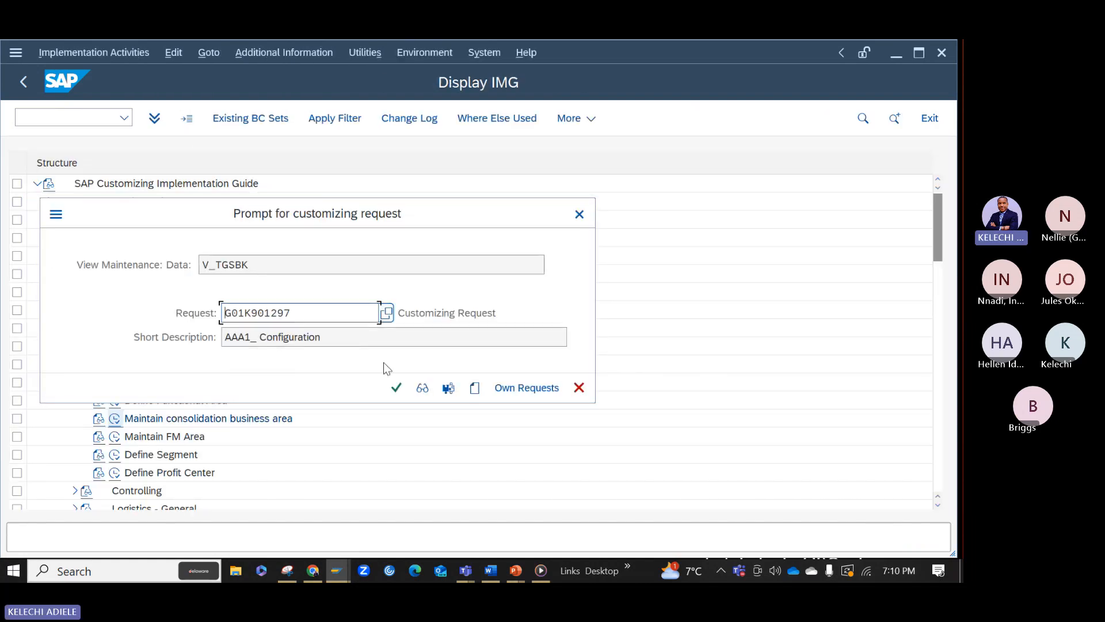
pyautogui.click(397, 387)
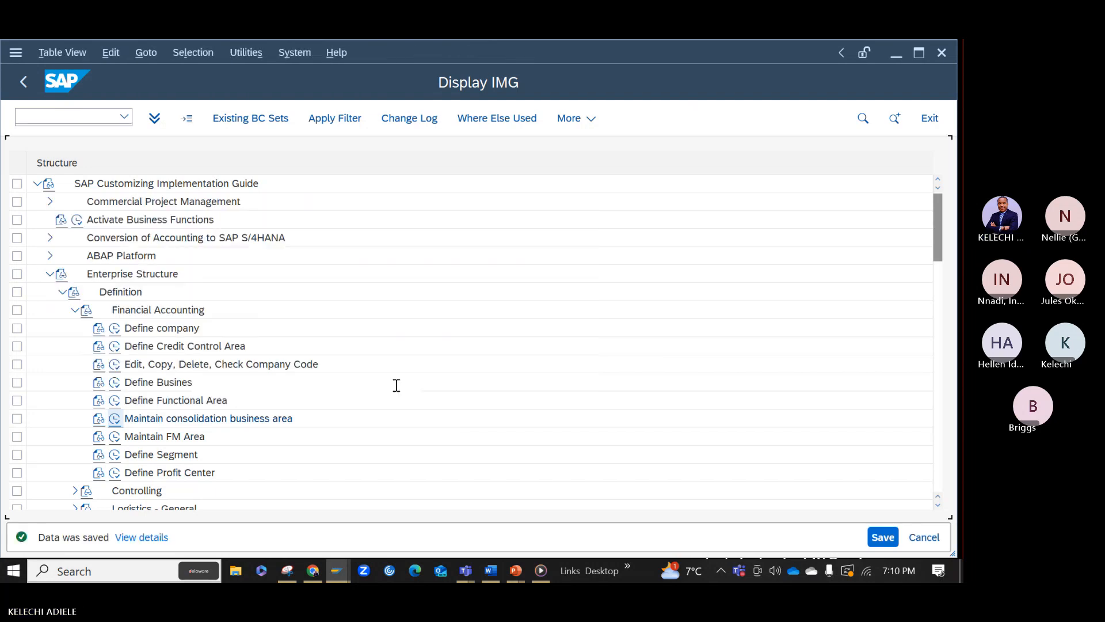
pyautogui.click(23, 86)
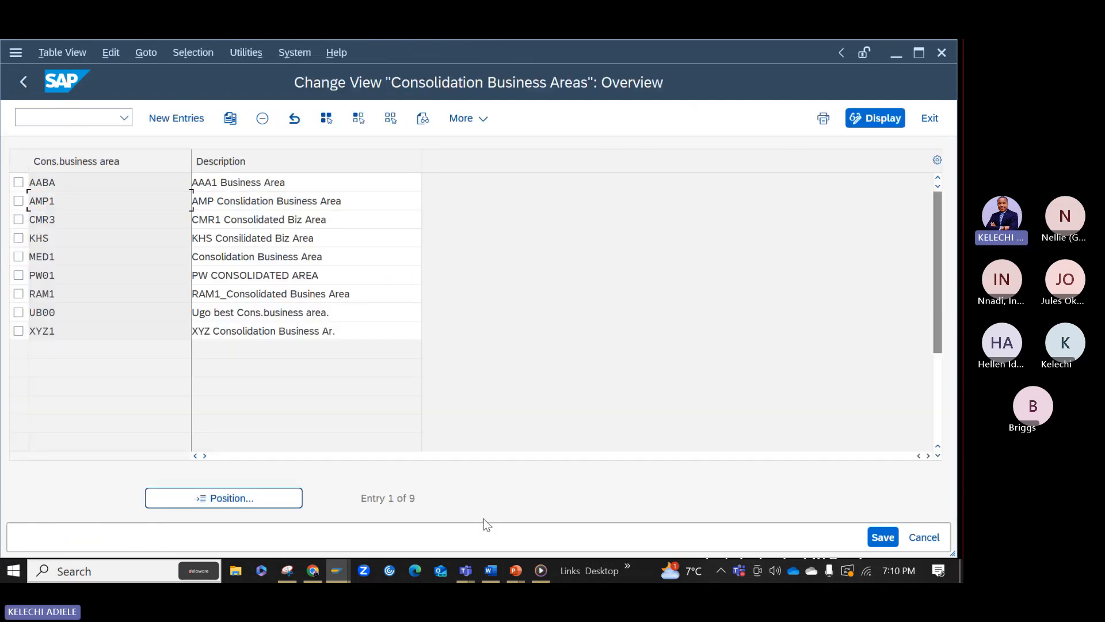
# Step: Review the FICO enterprise structure diagram in the PowerPoint slide show, and go back to the implementation guide in SAP
pyautogui.moveTo(514, 570)
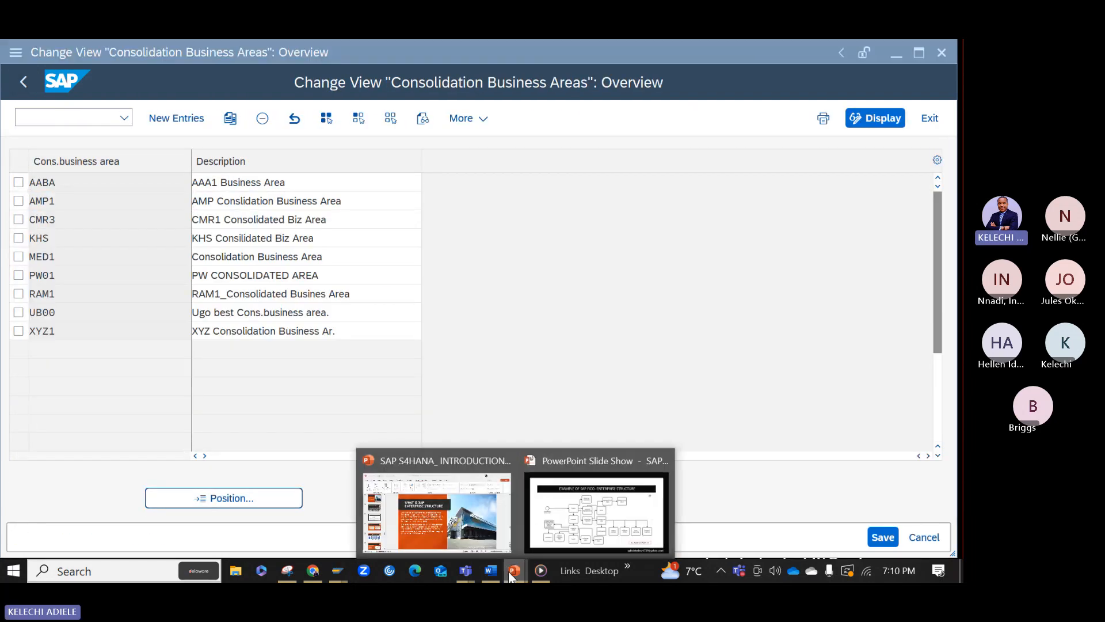
pyautogui.click(560, 515)
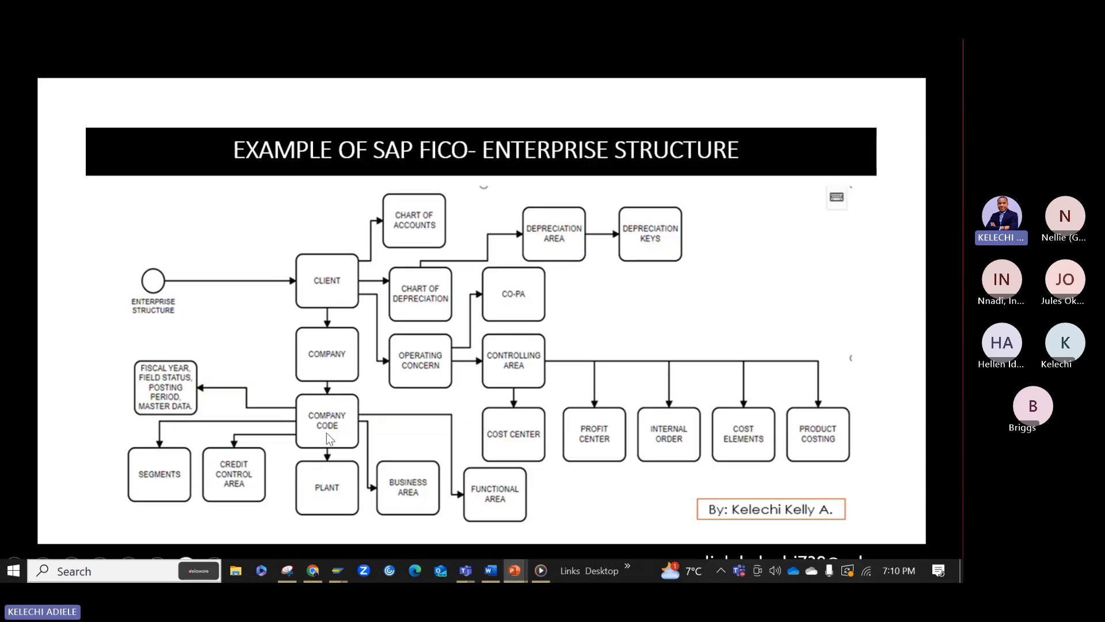
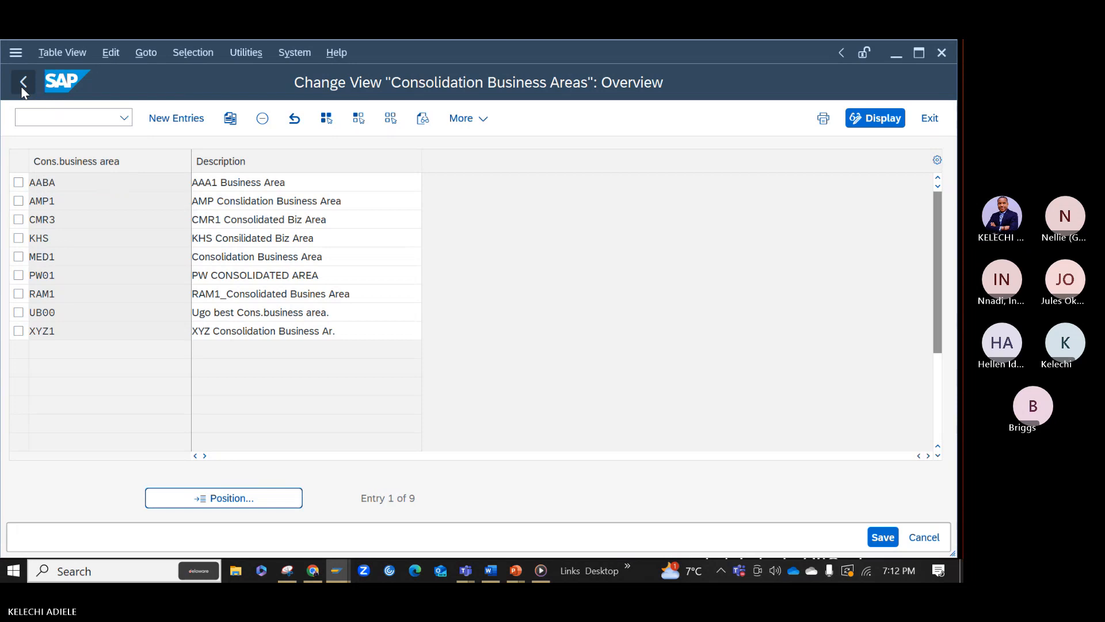
pyautogui.click(23, 86)
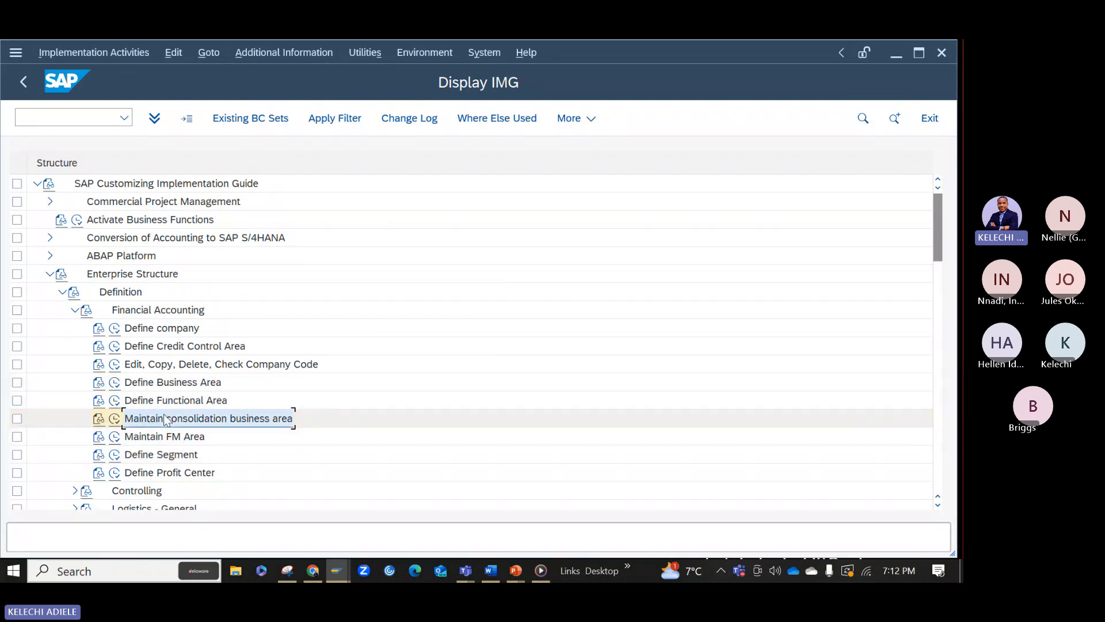
# Step: In Define Segment, start a copy of segment 1005 and set the copy's code to AASG
pyautogui.click(114, 457)
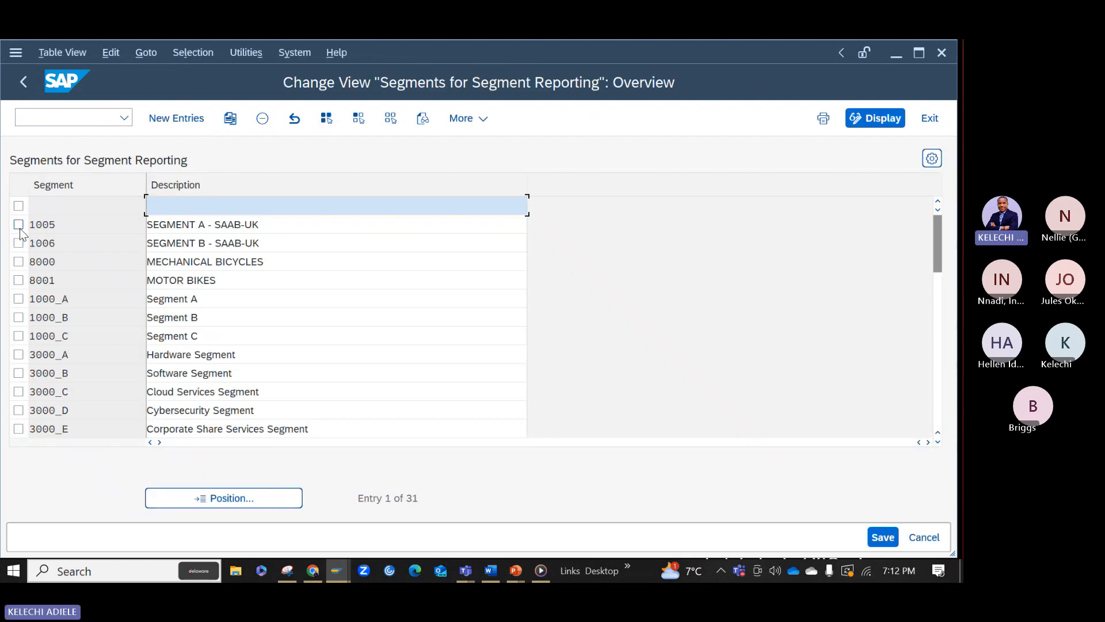
pyautogui.click(18, 224)
pyautogui.click(232, 121)
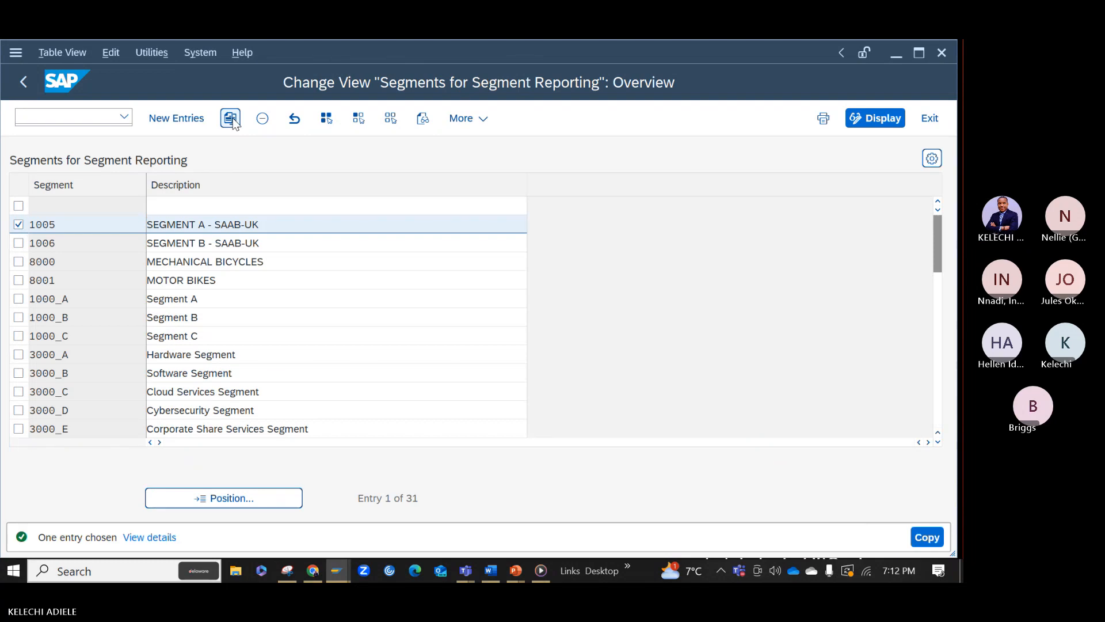
pyautogui.moveTo(111, 208); pyautogui.dragTo(18, 214)
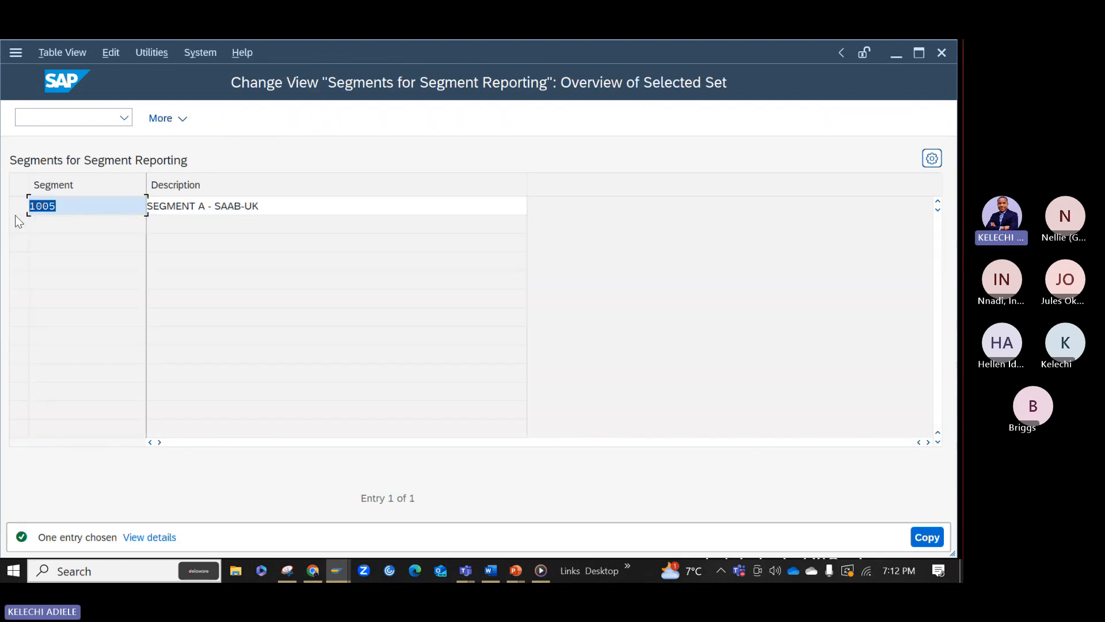
pyautogui.write('sa')
pyautogui.press('BackSpace')
pyautogui.press('BackSpace')
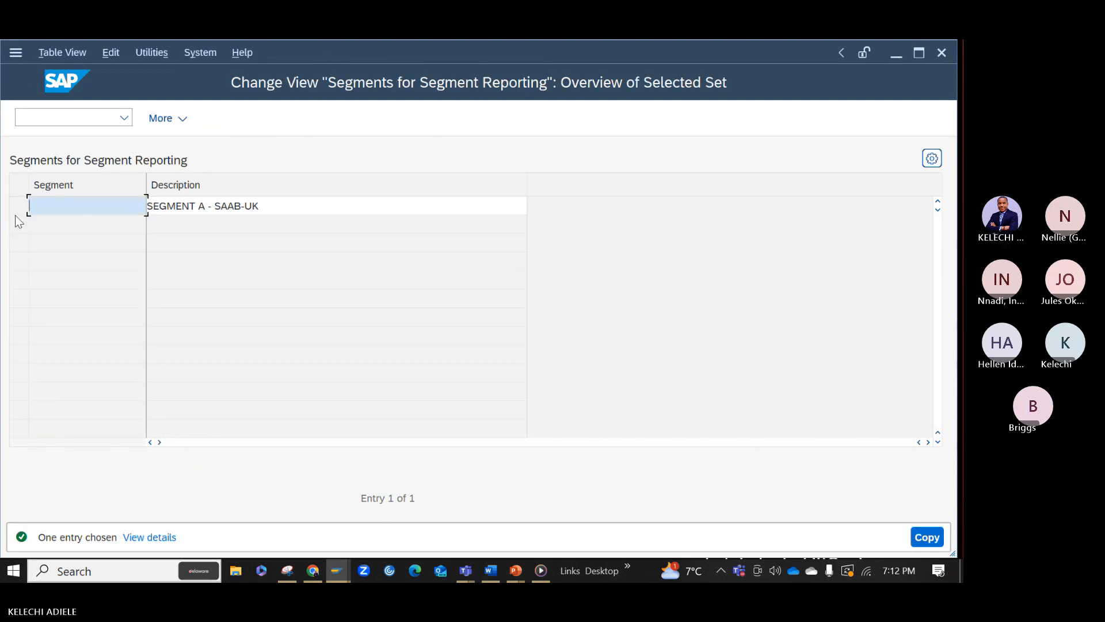
pyautogui.write('AASG')
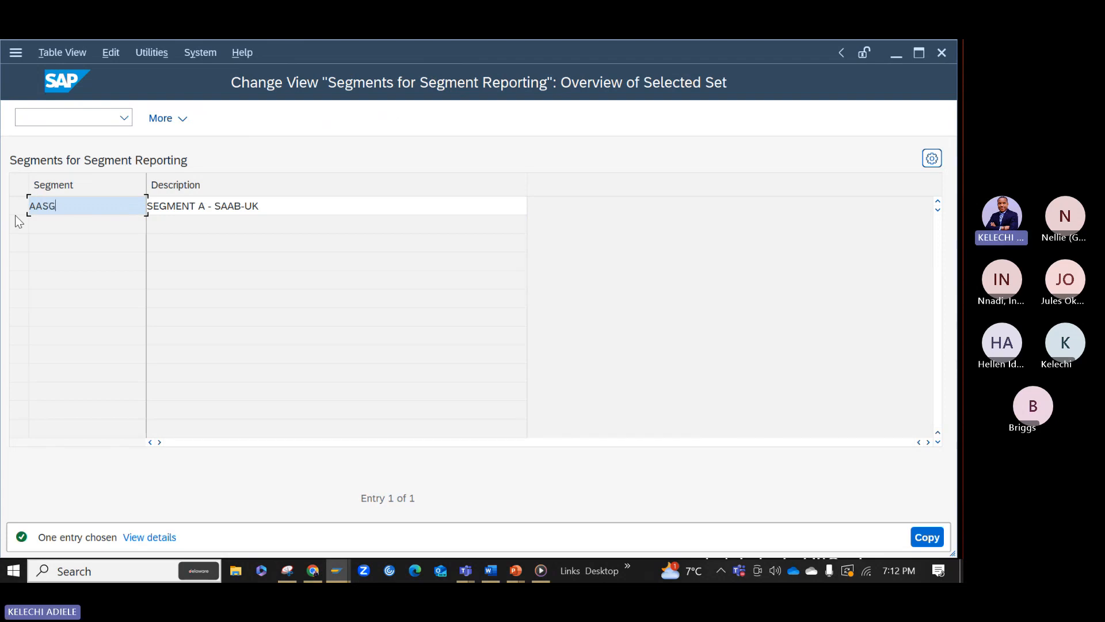
# Step: Set the copied segment's description to AA BUSINESS SEGMENT and complete the copy
pyautogui.press('Tab')
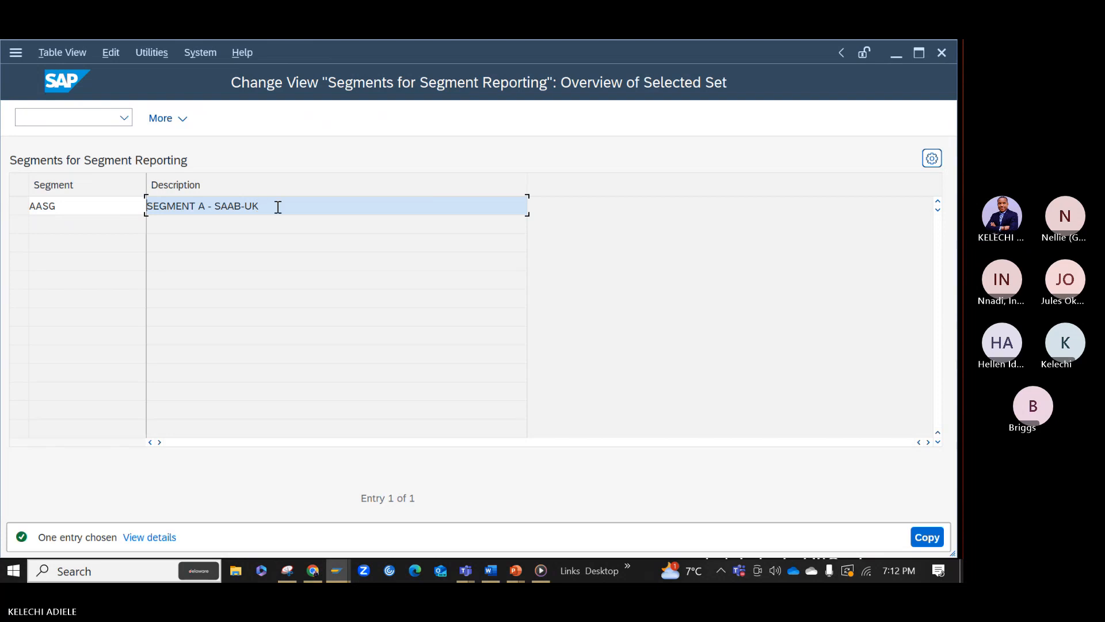
pyautogui.moveTo(280, 206); pyautogui.dragTo(112, 228)
pyautogui.write('A')
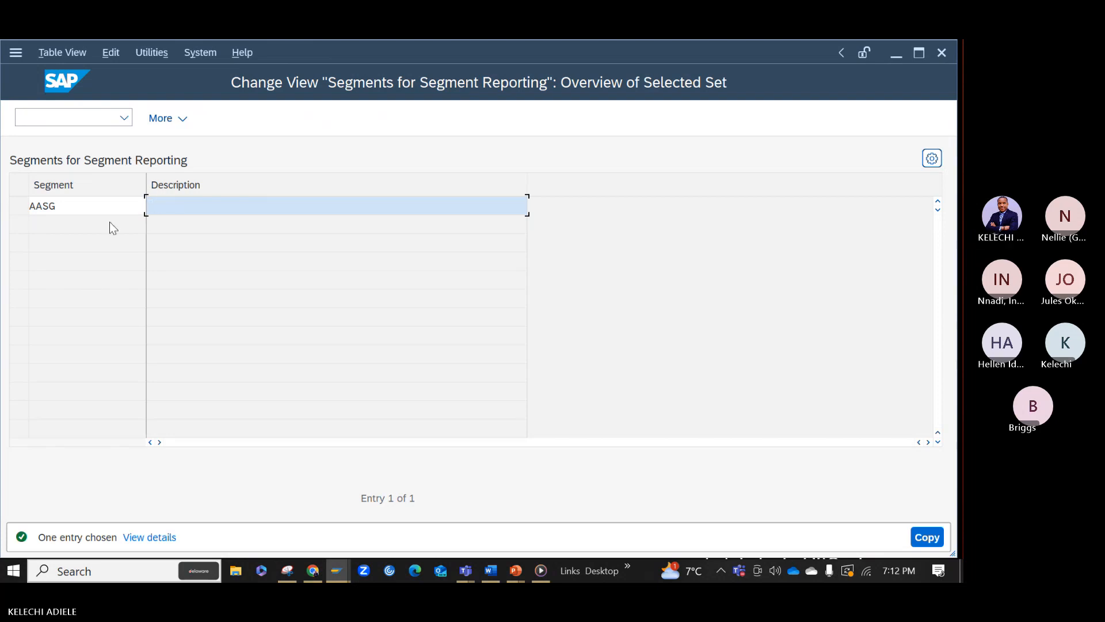
pyautogui.write('A')
pyautogui.write(' SEGMENT')
pyautogui.press('BackSpace')
pyautogui.press('BackSpace')
pyautogui.press('BackSpace')
pyautogui.press('BackSpace')
pyautogui.press('BackSpace')
pyautogui.press('BackSpace')
pyautogui.press('BackSpace')
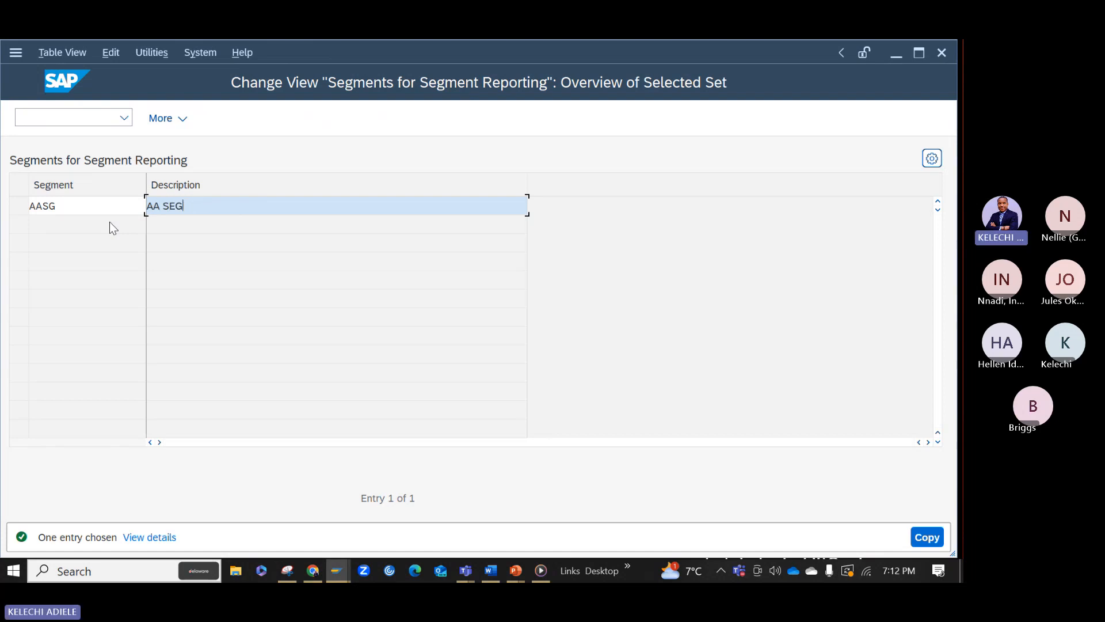
pyautogui.write('BUSIN')
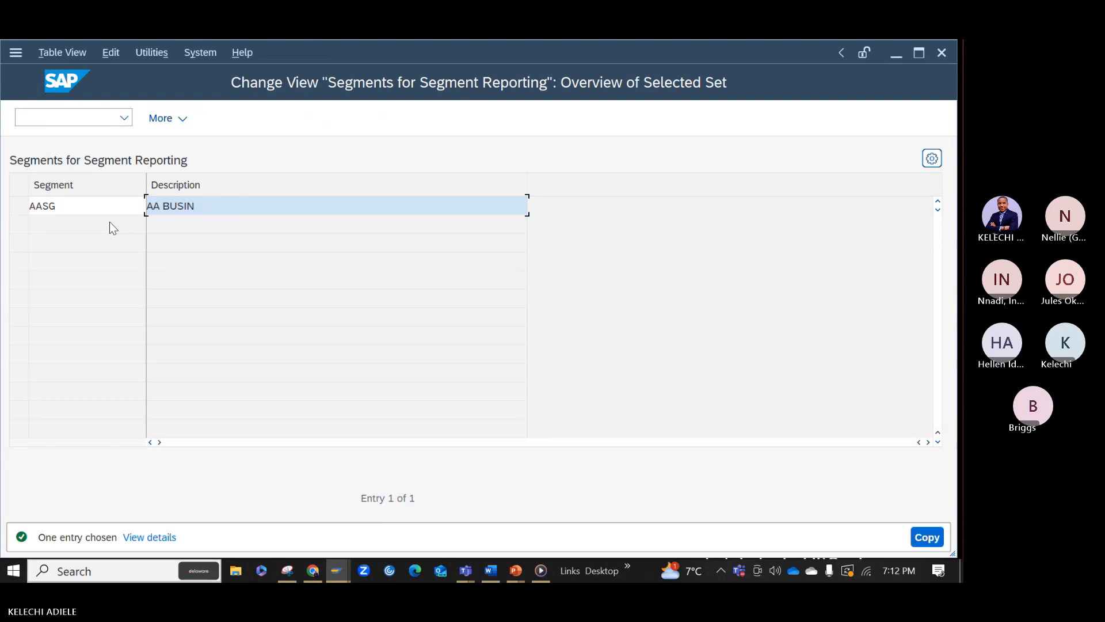
pyautogui.write('ESS SEGMENT')
pyautogui.press('Return')
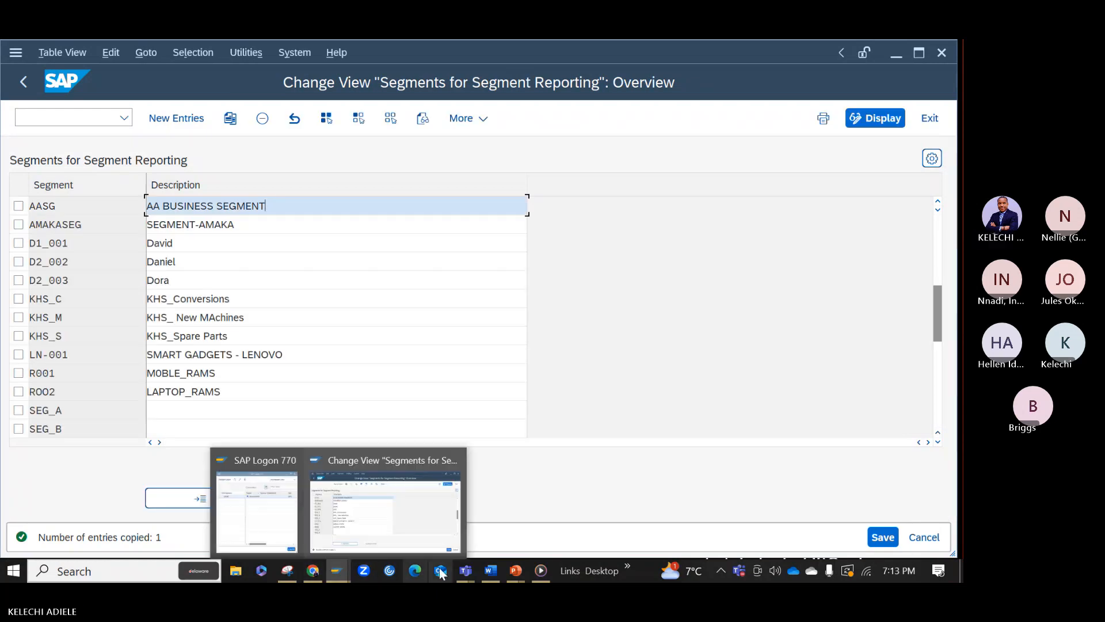
# Step: Save segment AASG in the "AAA1_ Configuration" customizing request
pyautogui.moveTo(465, 574)
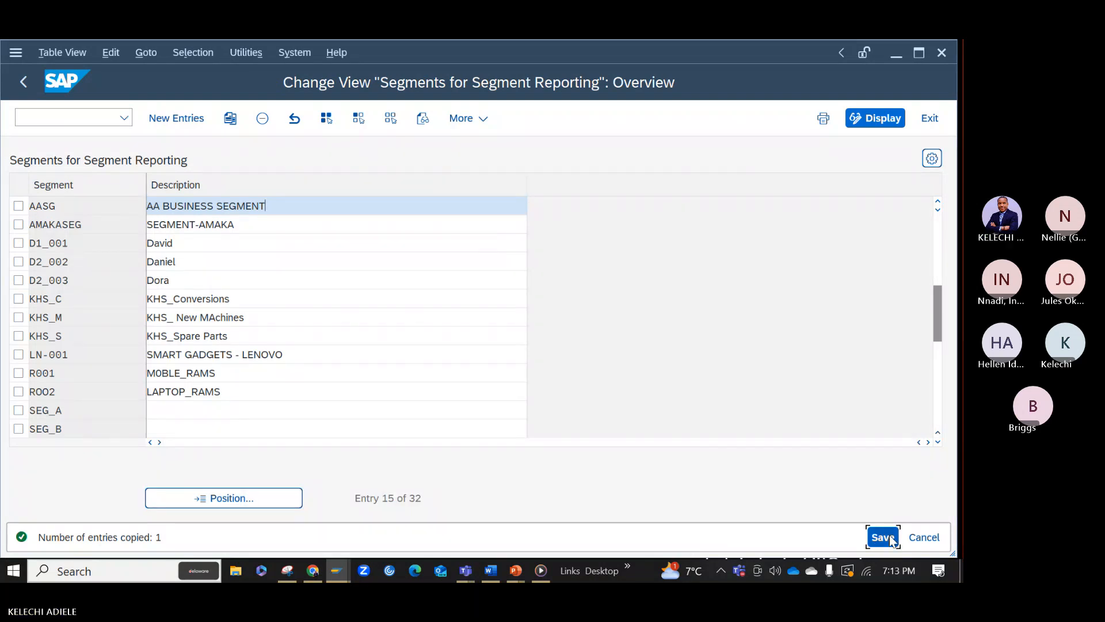
pyautogui.click(871, 537)
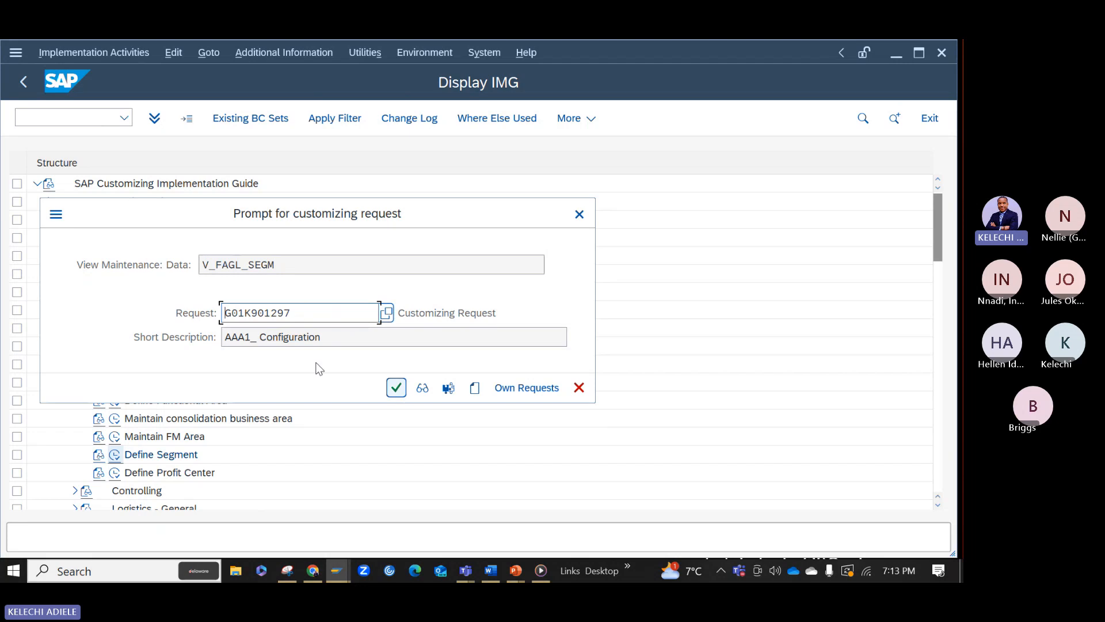
pyautogui.click(398, 387)
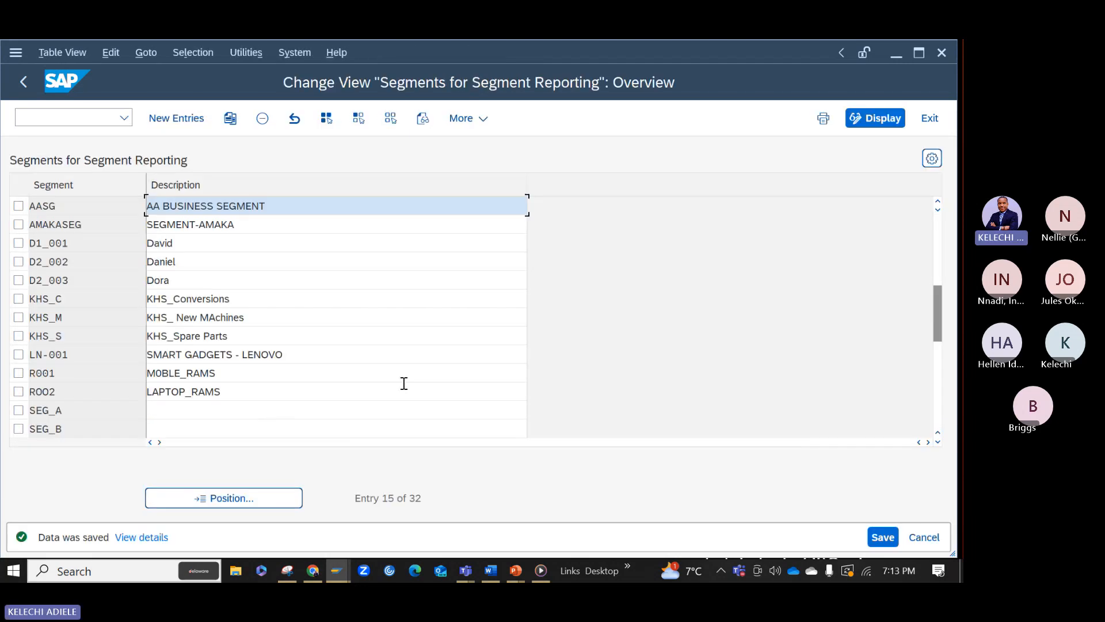
# Step: Return to the implementation guide and collapse the Financial Accounting and Definition nodes under Enterprise Structure
pyautogui.click(30, 90)
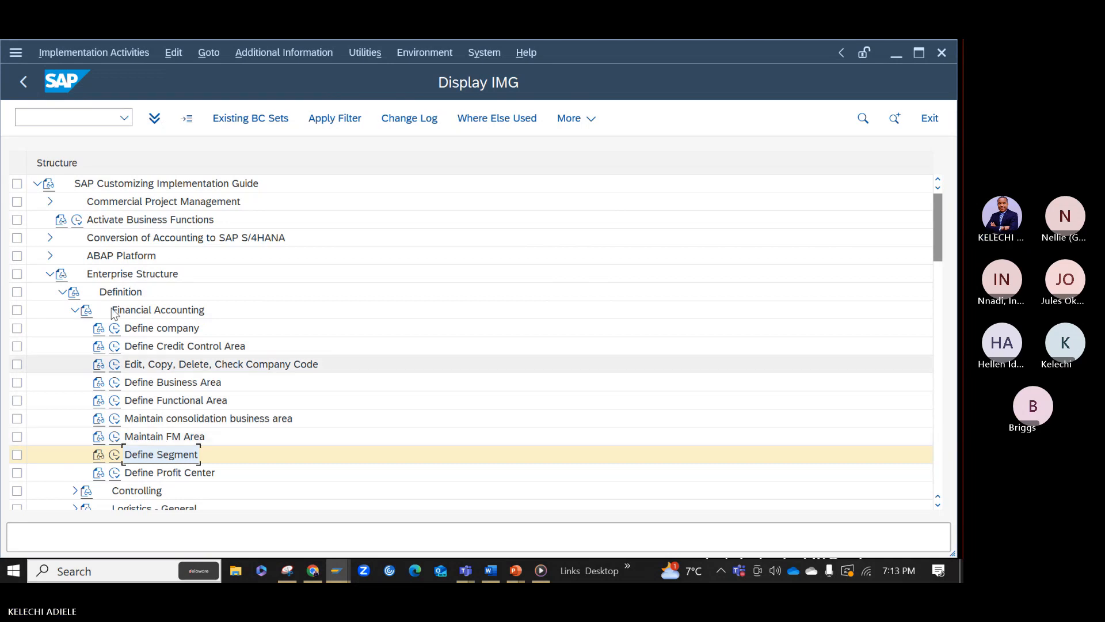
pyautogui.click(75, 310)
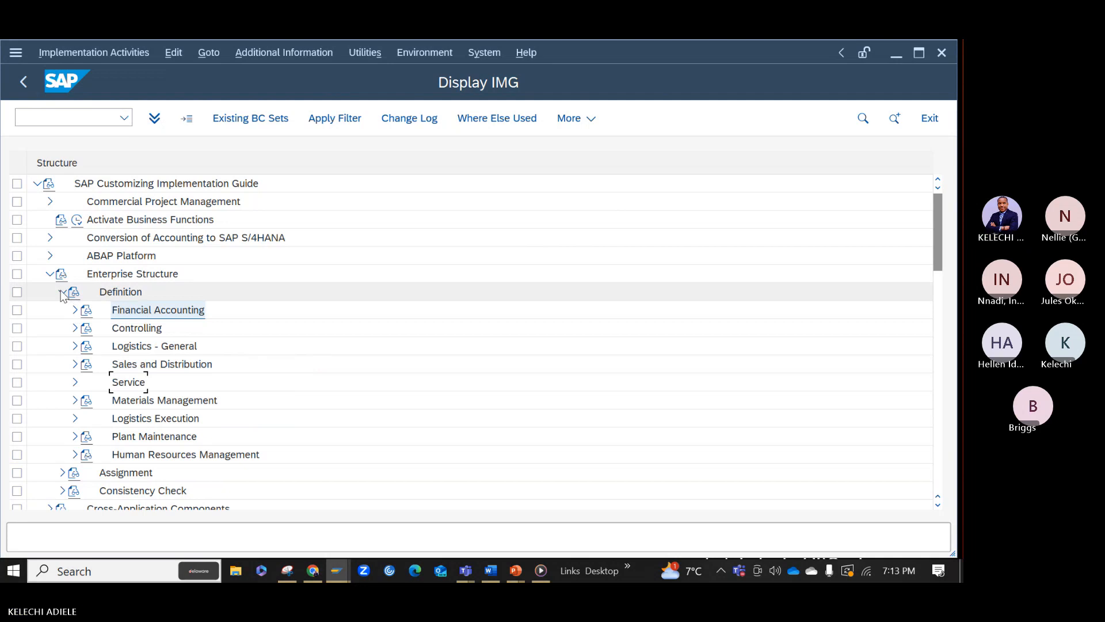
pyautogui.click(63, 294)
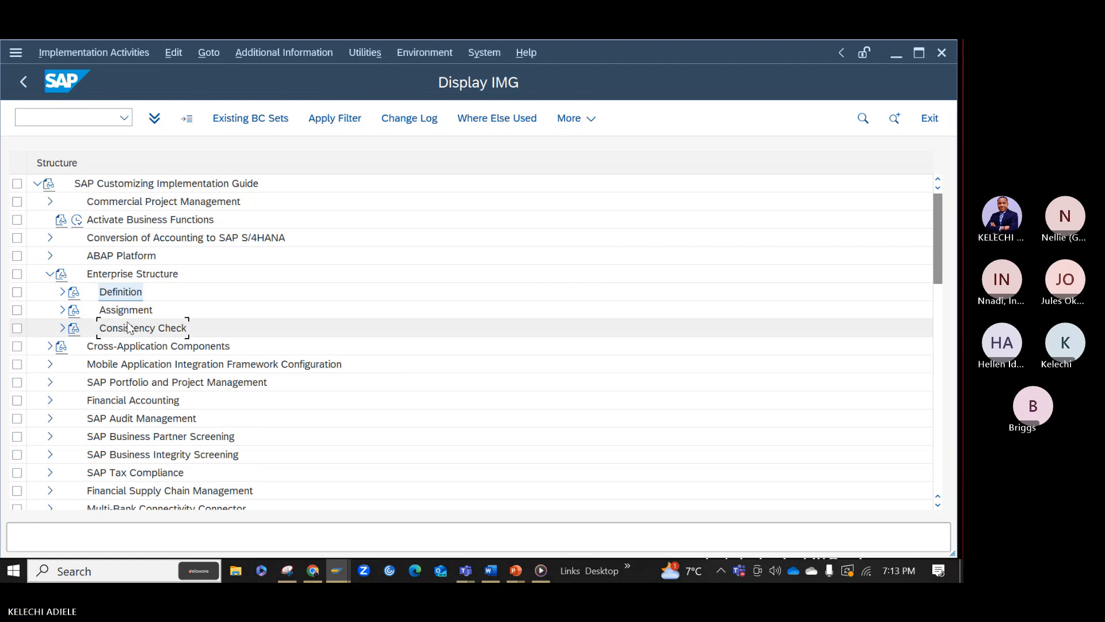
# Step: Examine how the defined units relate to the company code in the PowerPoint enterprise structure diagram, and switch back to SAP
pyautogui.click(510, 572)
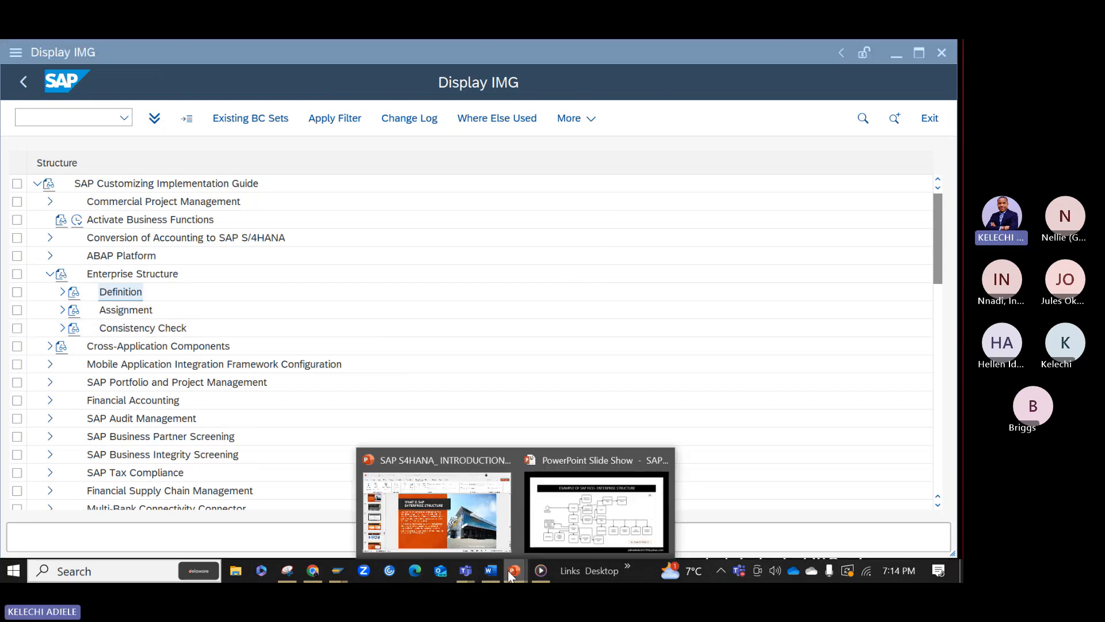
pyautogui.click(559, 521)
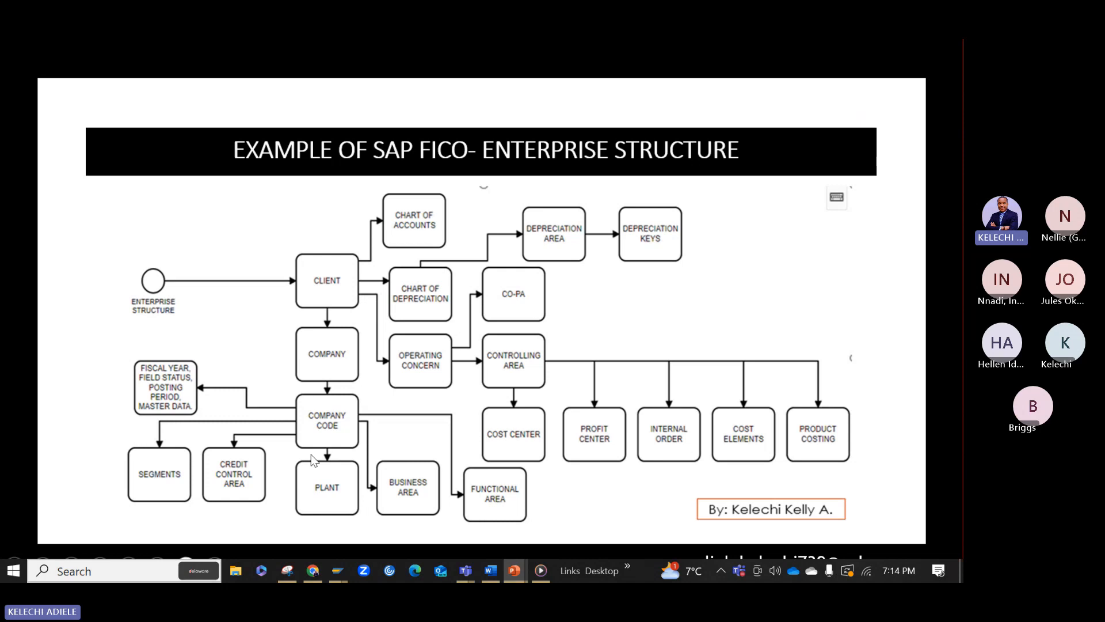
pyautogui.moveTo(347, 578)
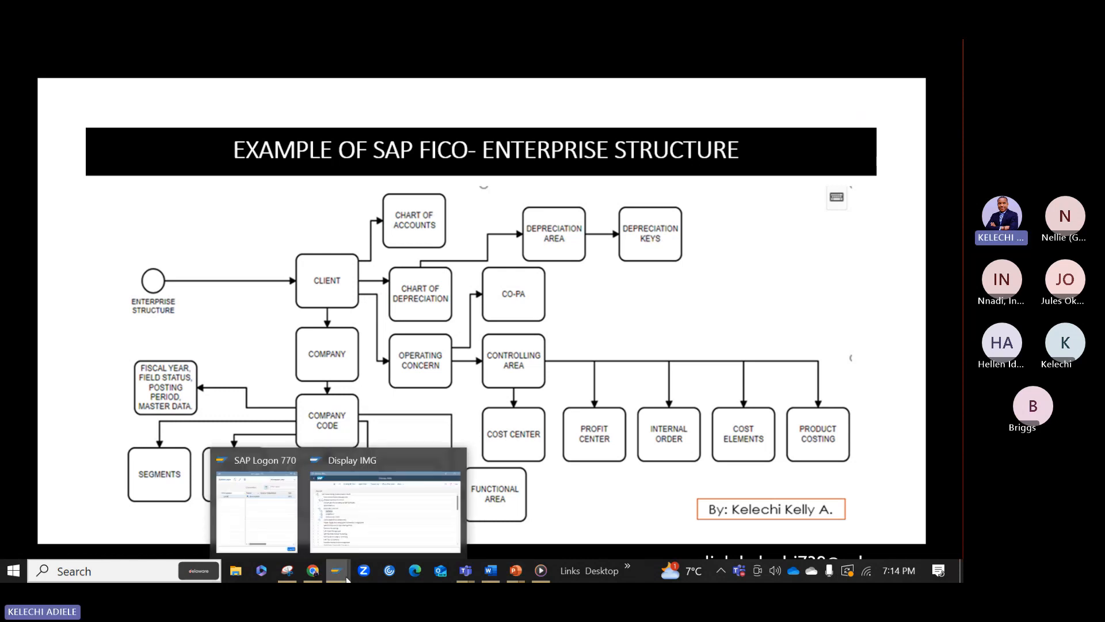
pyautogui.click(420, 526)
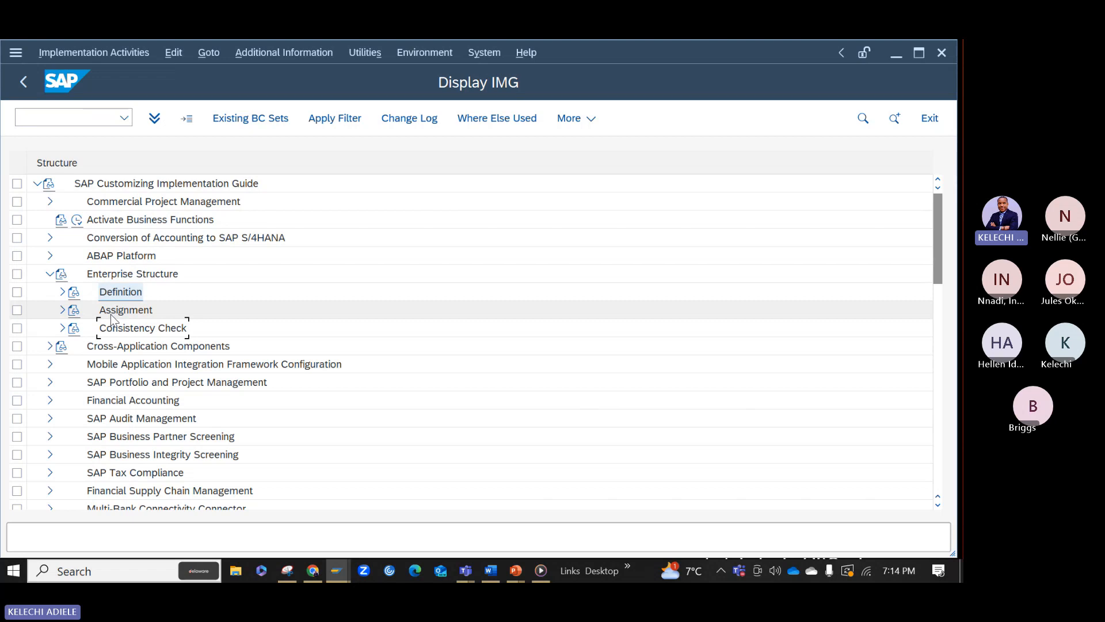
# Step: Expand Assignment and its Financial Accounting node under Enterprise Structure in the implementation guide
pyautogui.click(68, 311)
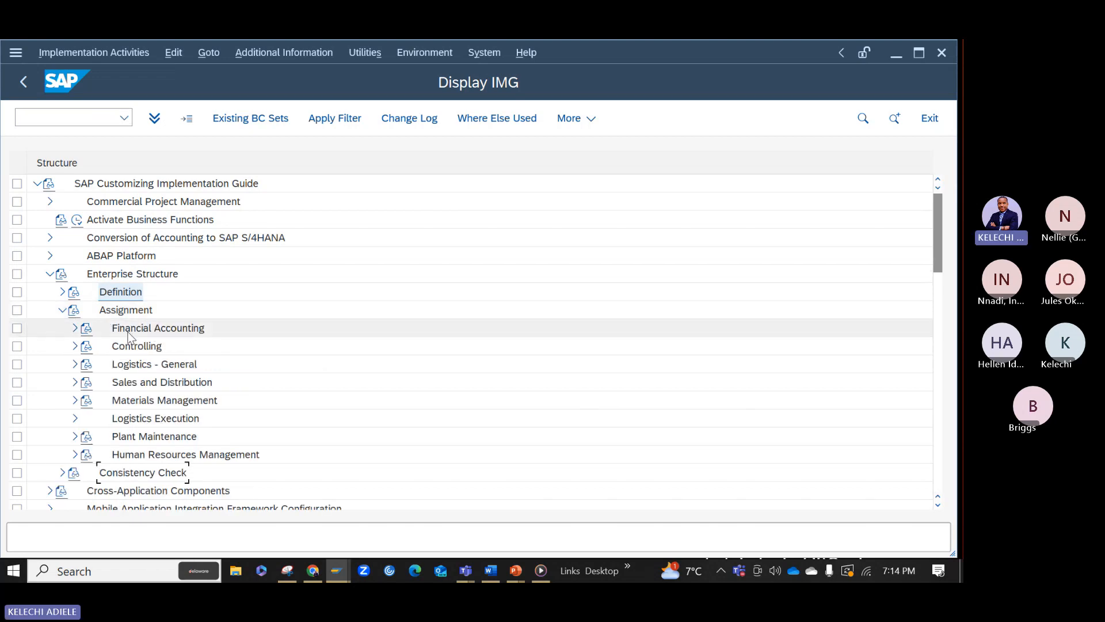
pyautogui.click(75, 329)
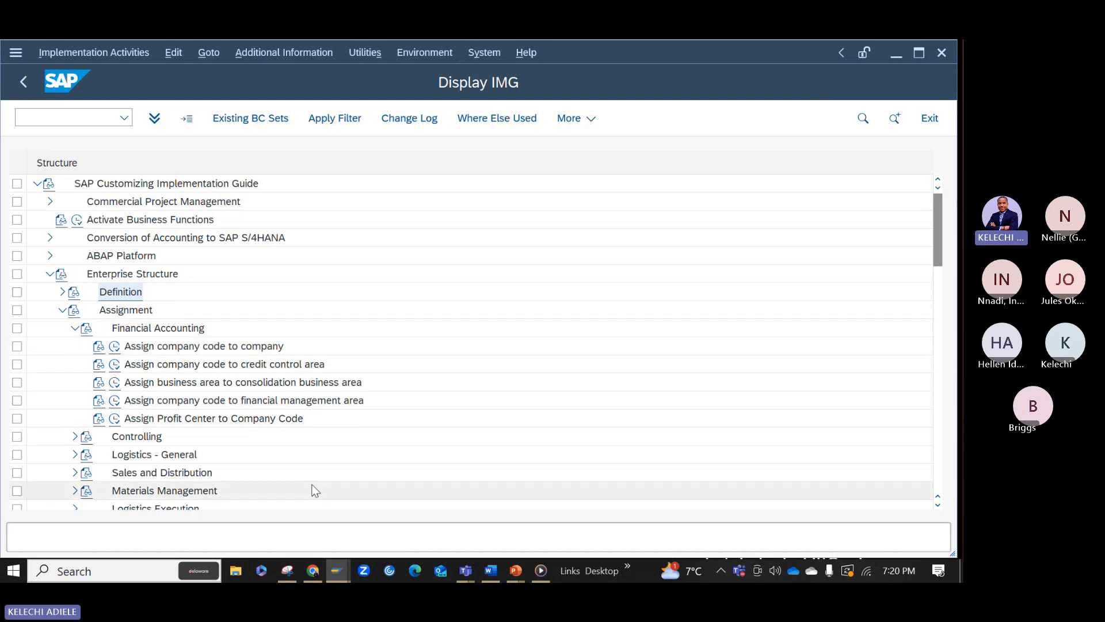
# Step: Compare the Financial Accounting assignment activities in SAP with the company and company code relationships in the PowerPoint enterprise structure diagram
pyautogui.moveTo(515, 573)
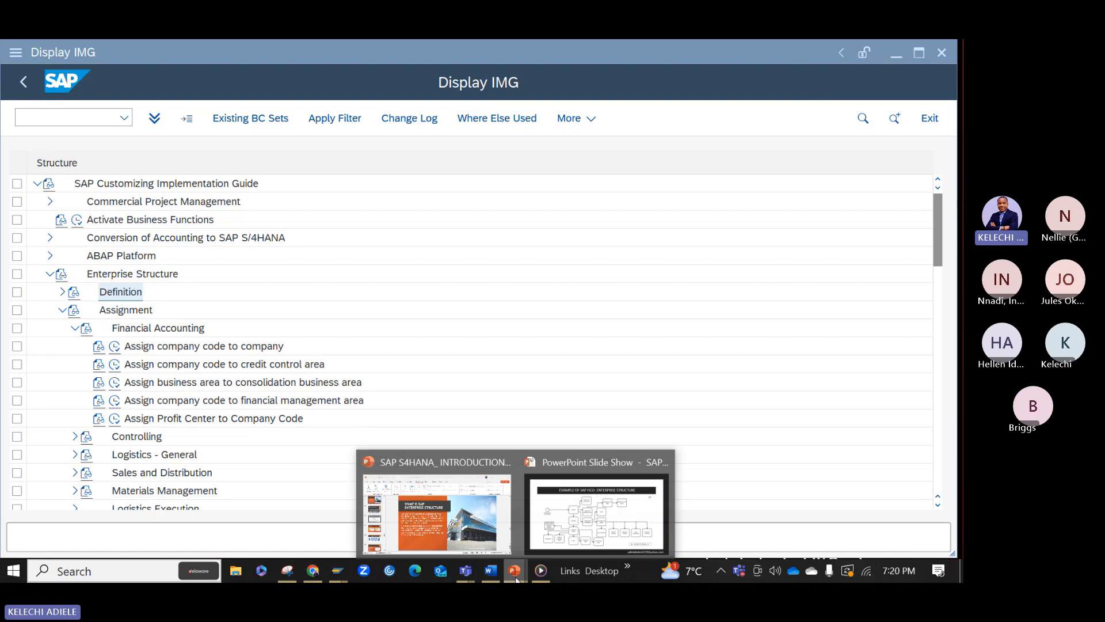
pyautogui.click(549, 544)
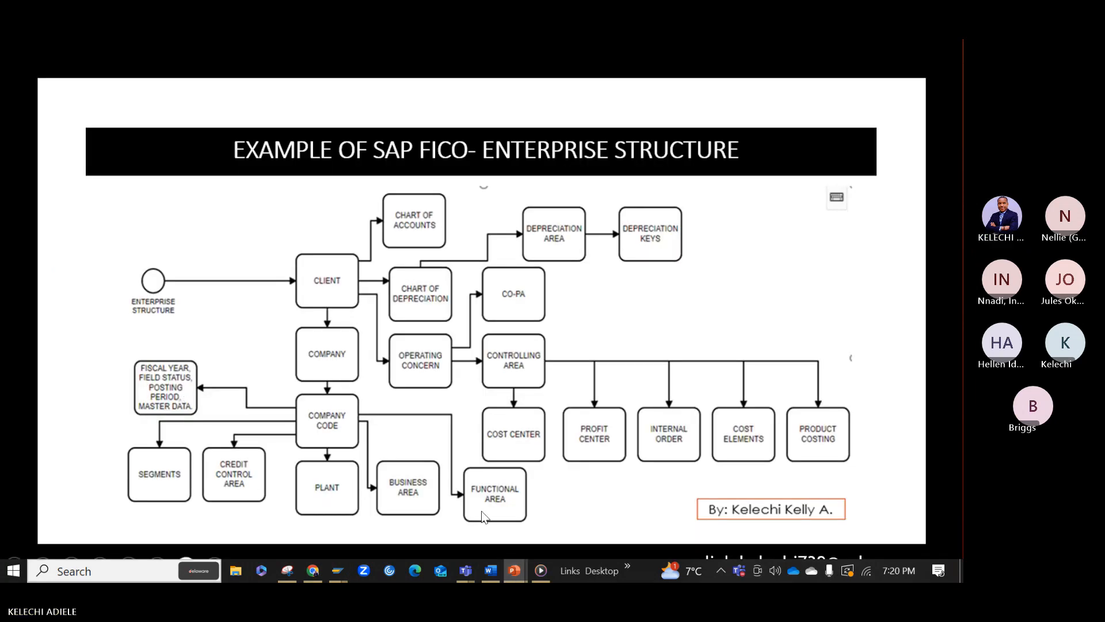
pyautogui.moveTo(339, 571)
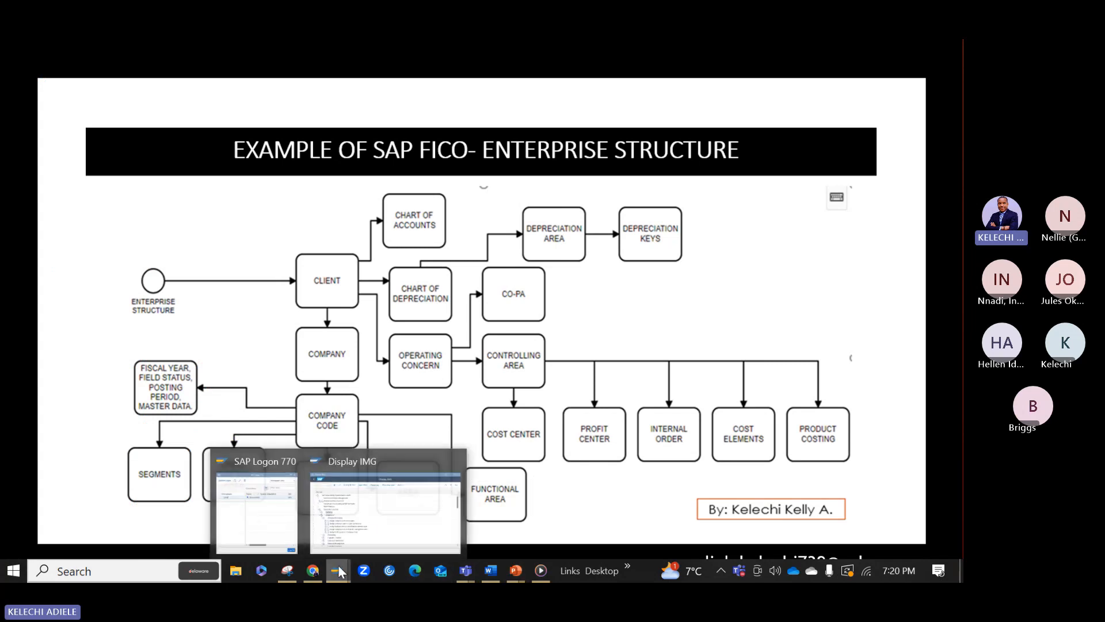
pyautogui.click(366, 529)
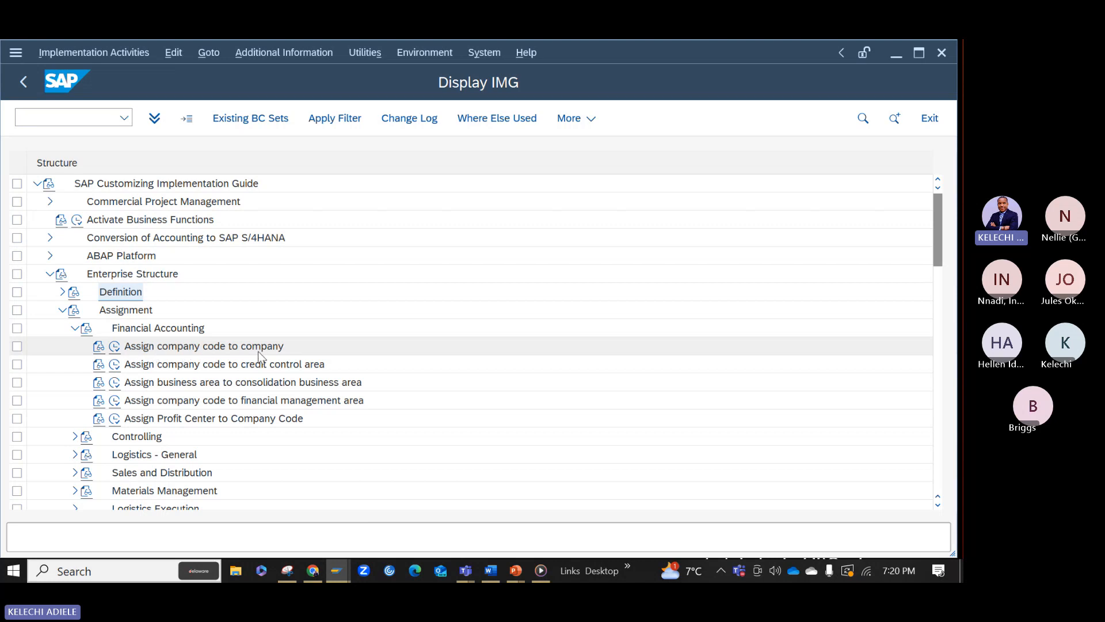
pyautogui.click(518, 573)
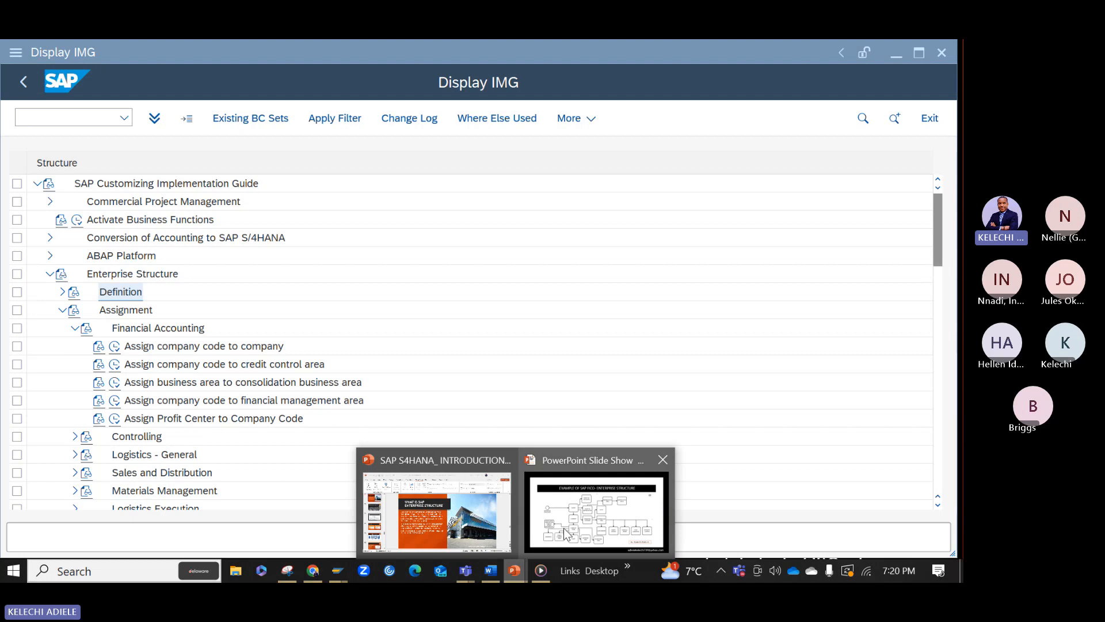
pyautogui.click(564, 527)
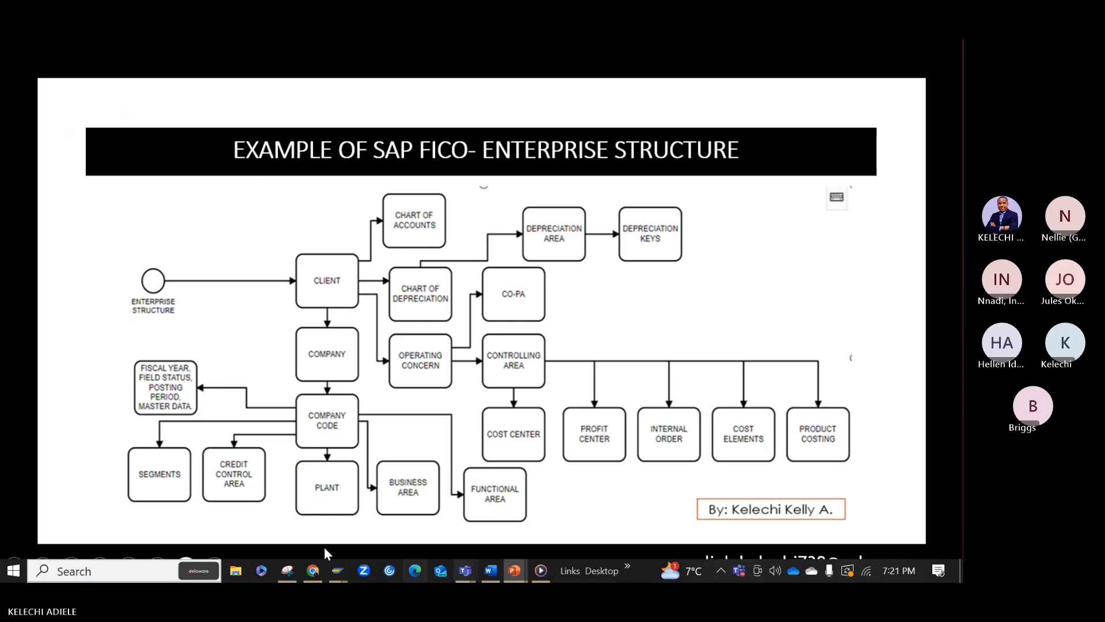
pyautogui.moveTo(339, 576)
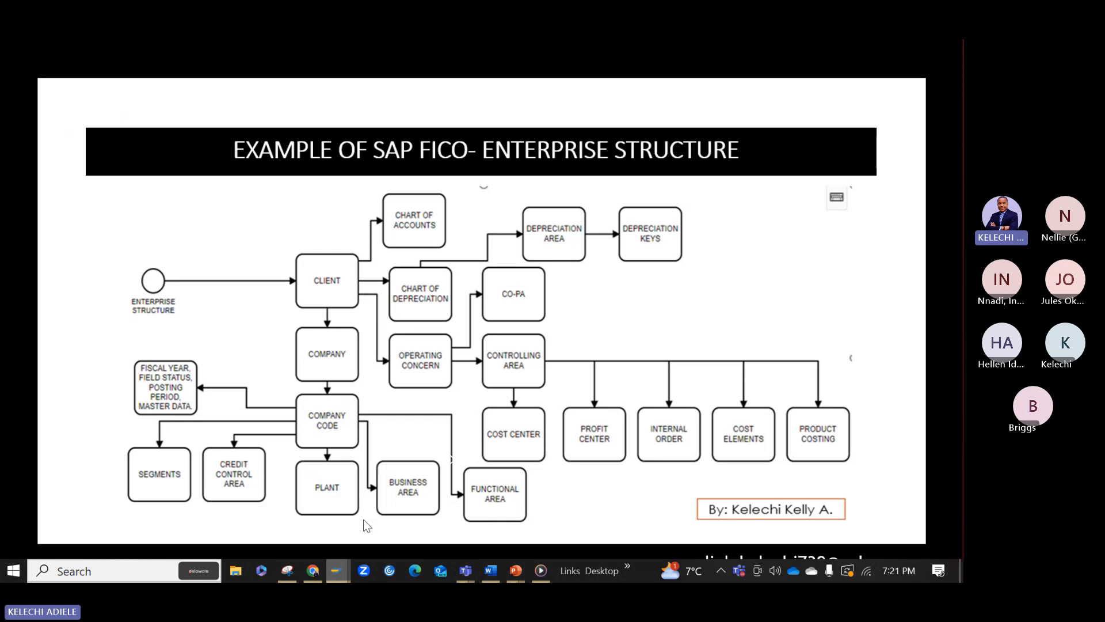
# Step: Switch to SAP and position the company code to company assignment list at company code AAA1
pyautogui.hotkey('alt', 'Tab')
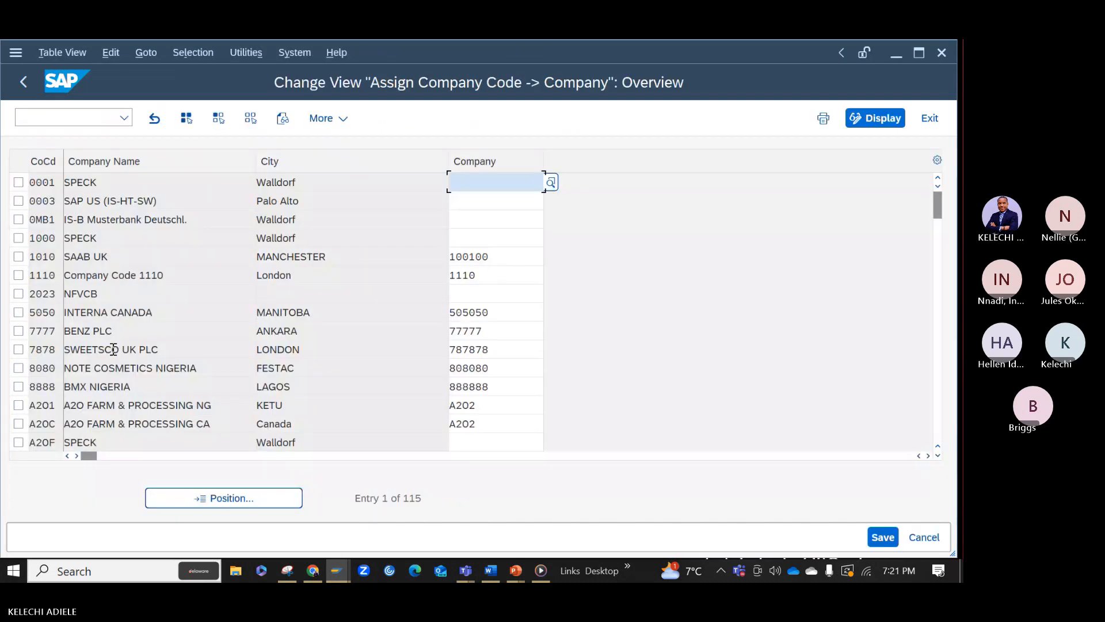
pyautogui.click(243, 505)
pyautogui.write('AAA1')
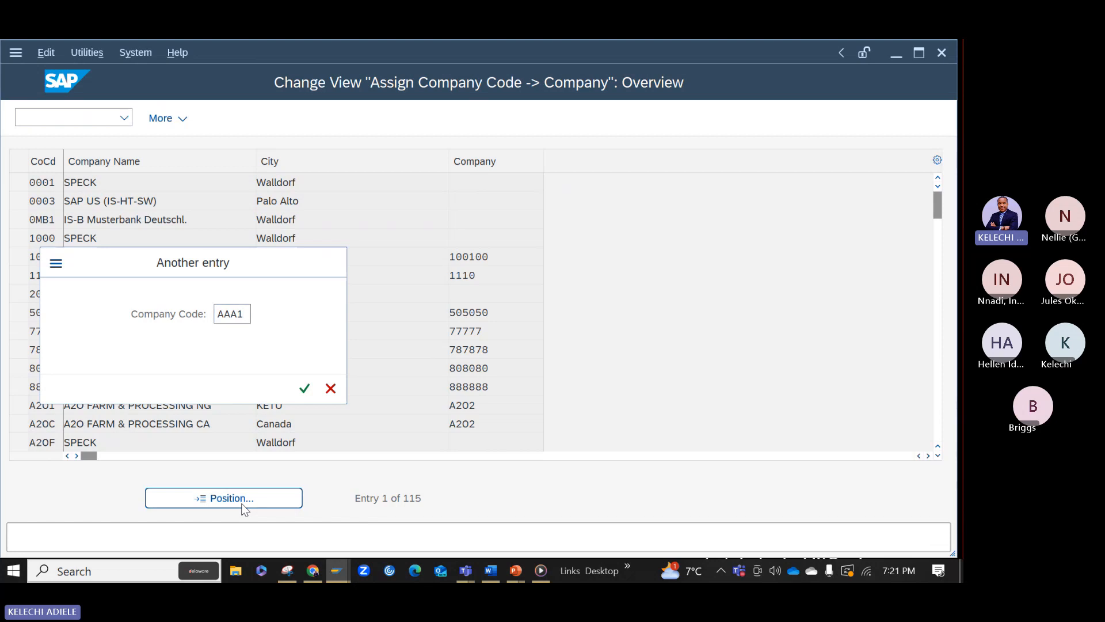
pyautogui.press('Return')
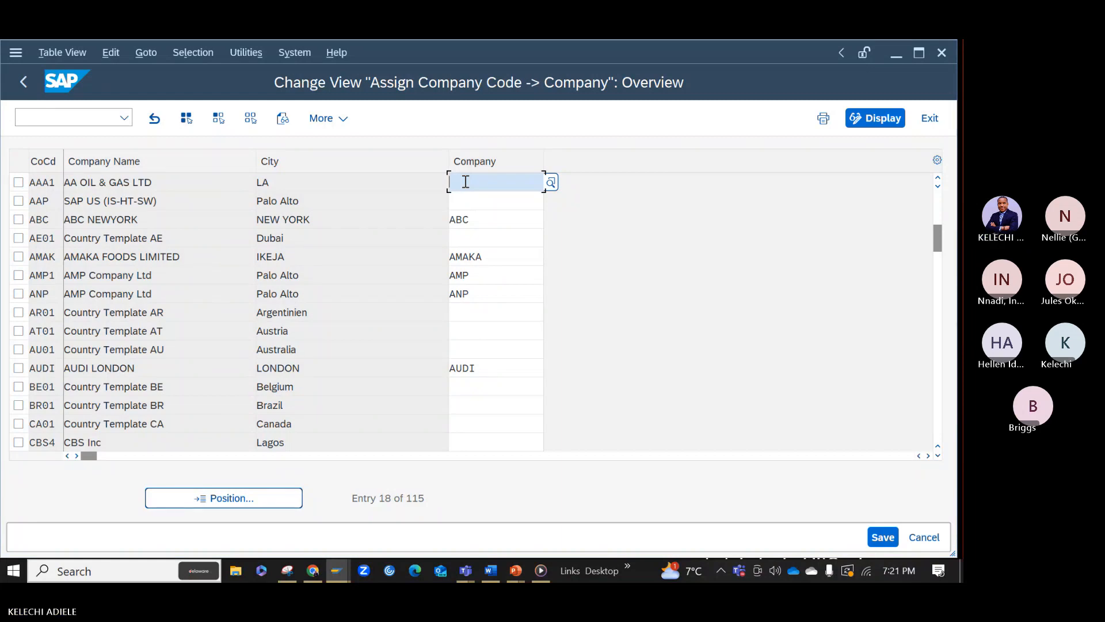
# Step: Assign company code AAA1 to company AAA1, saving it under the AAA1_ Configuration customizing request, and return to the implementation guide
pyautogui.write('AAA')
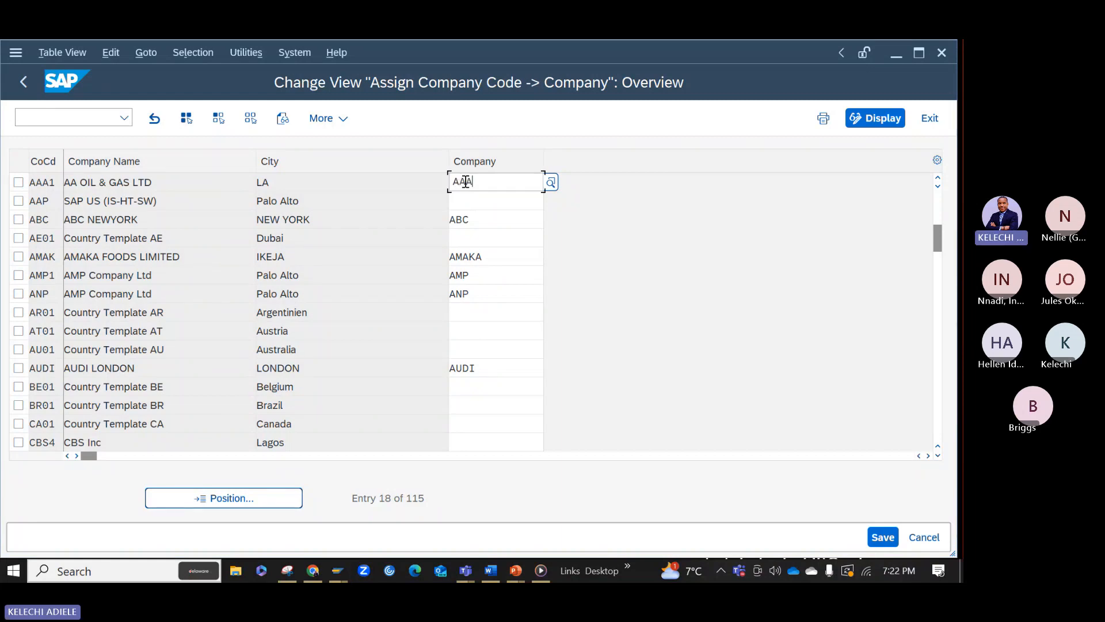
pyautogui.write('1')
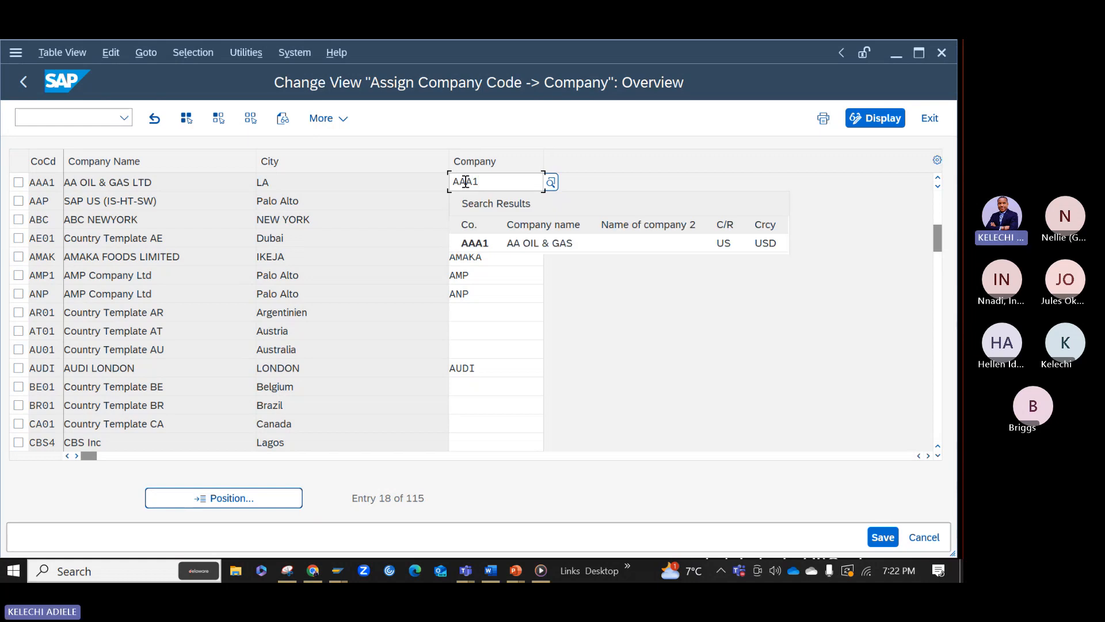
pyautogui.click(537, 243)
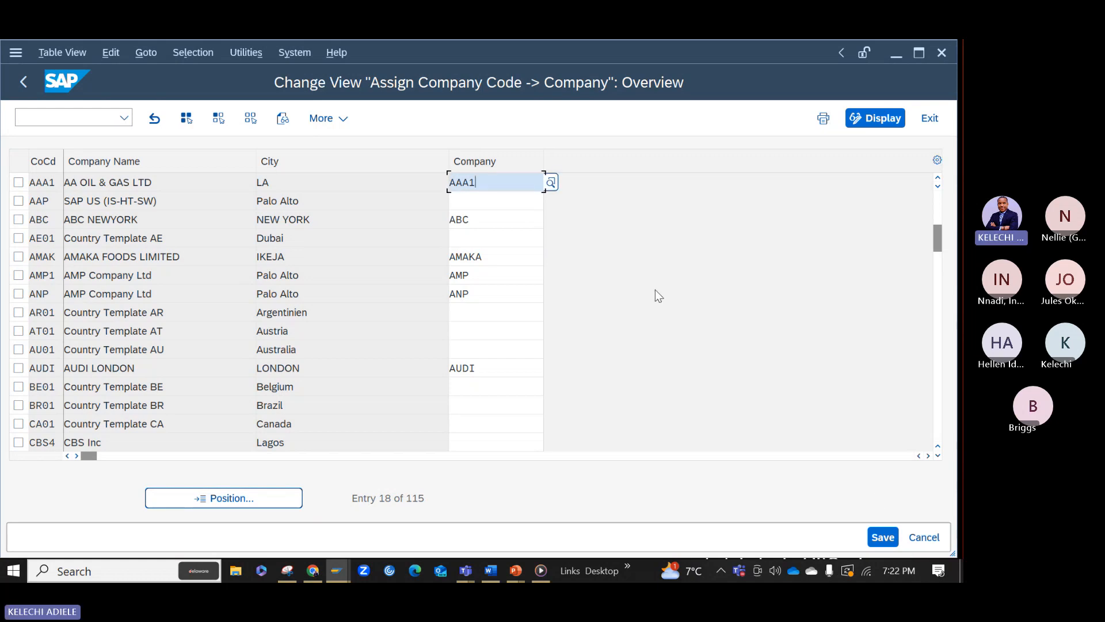
pyautogui.click(883, 537)
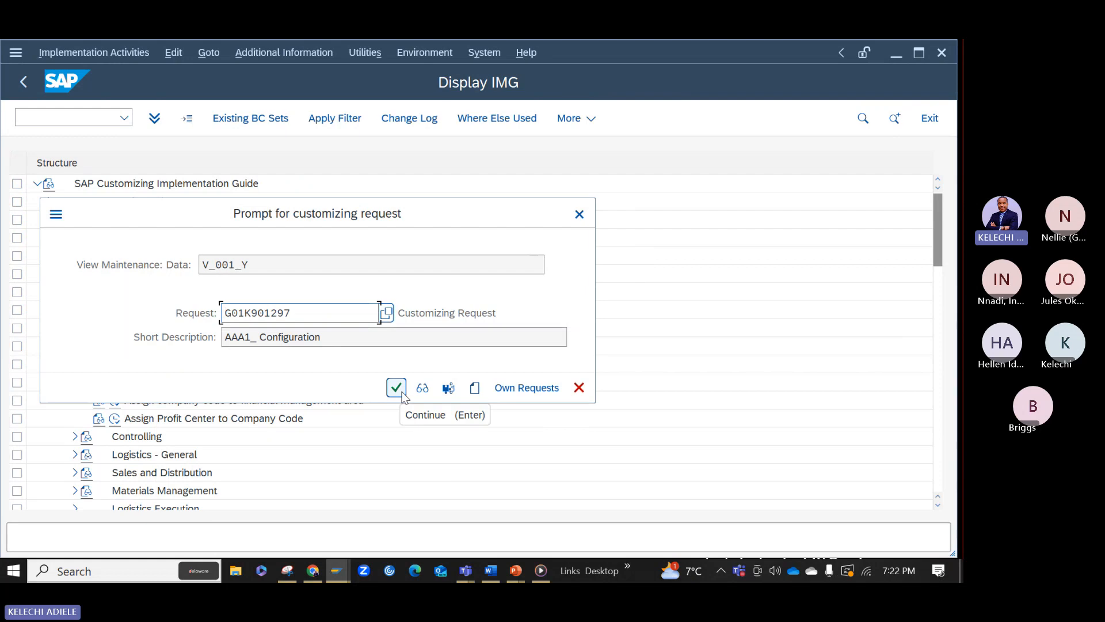
pyautogui.click(401, 391)
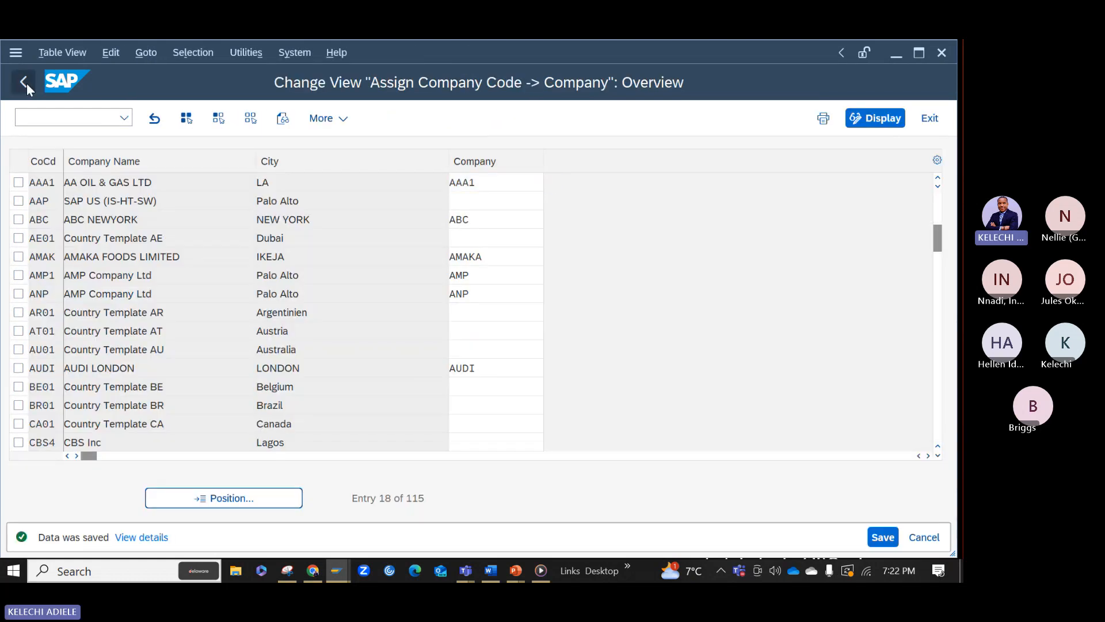
pyautogui.click(26, 83)
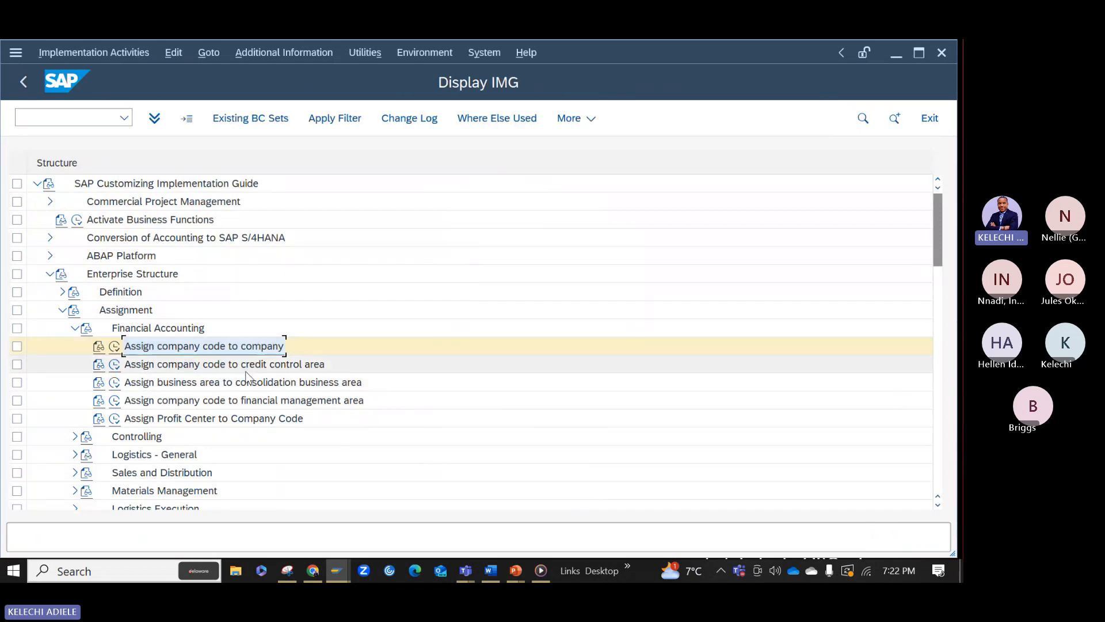
# Step: Open the assignment of company codes to credit control areas and position the list at company code AAA1
pyautogui.click(266, 346)
pyautogui.click(301, 366)
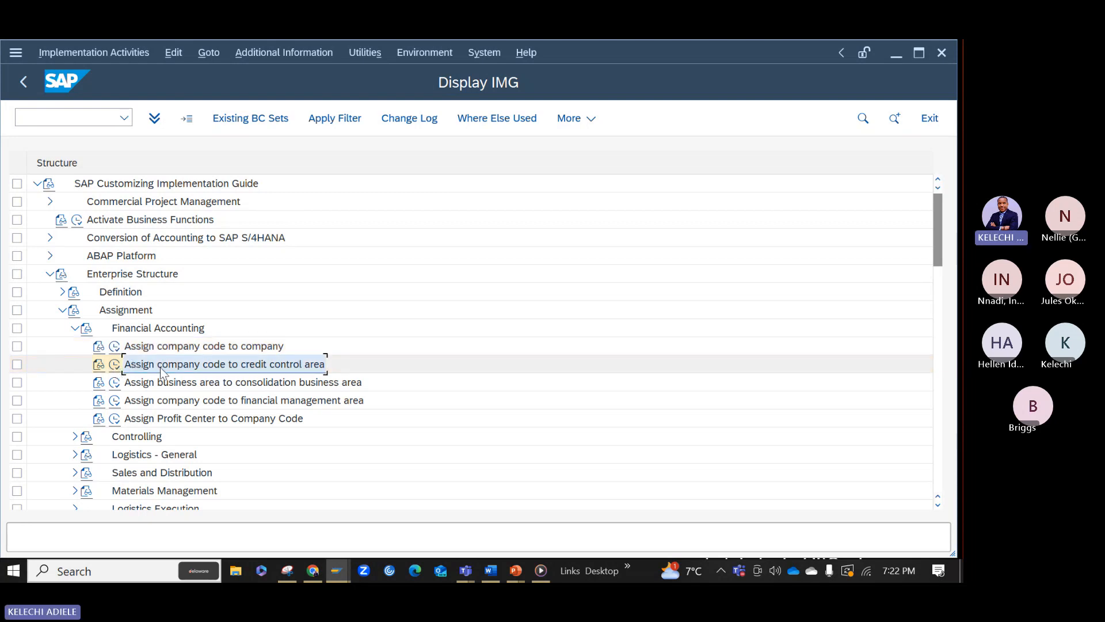
pyautogui.click(114, 365)
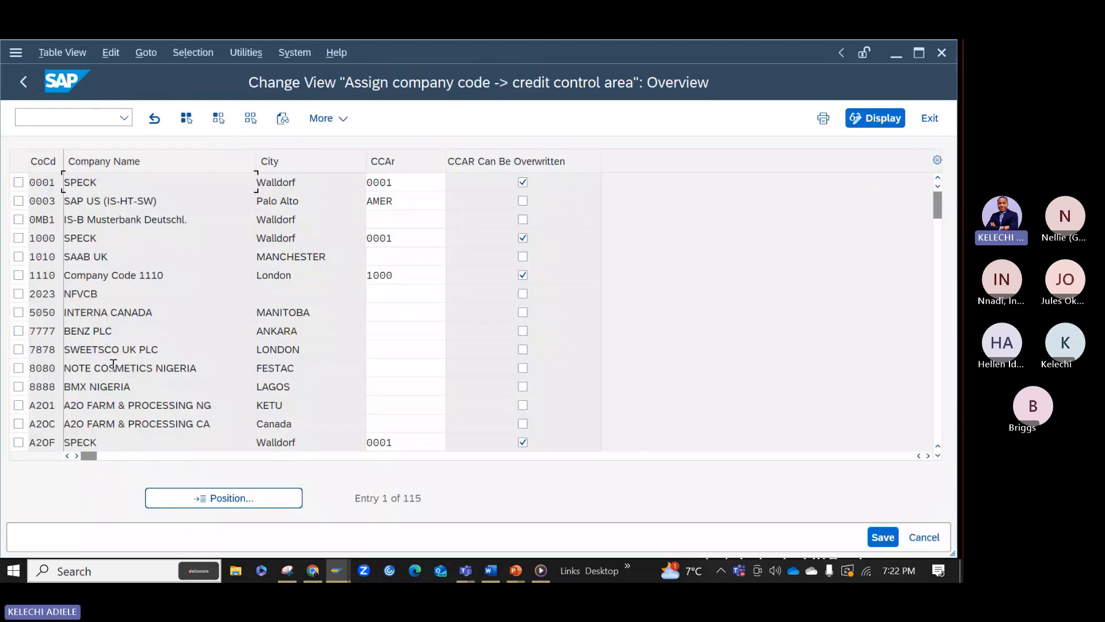
pyautogui.click(253, 499)
pyautogui.write('AAA1')
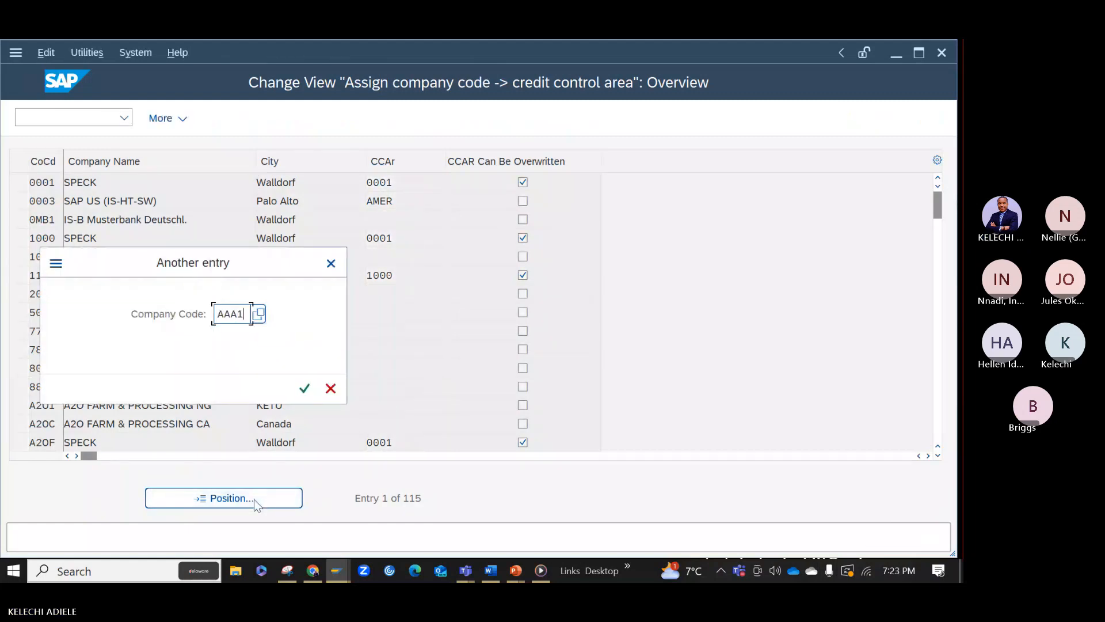
pyautogui.press('Return')
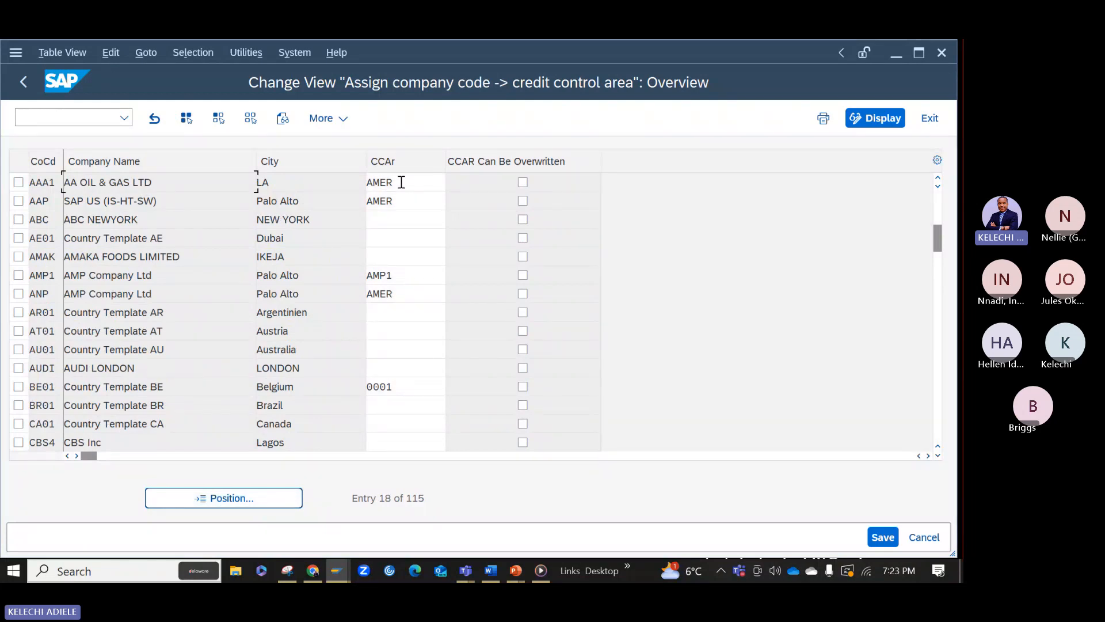
# Step: Set company code AAA1's credit control area to AAA1, save it under the AAA1_ Configuration request, and return to the implementation guide
pyautogui.moveTo(402, 181); pyautogui.dragTo(362, 182)
pyautogui.press('Delete')
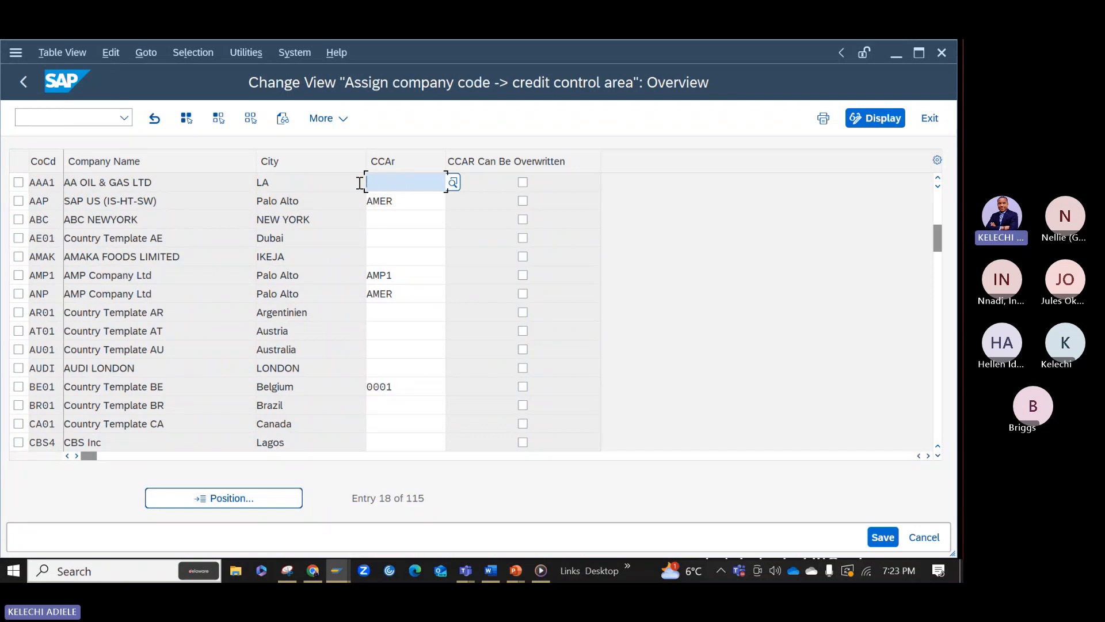
pyautogui.write('AAA1')
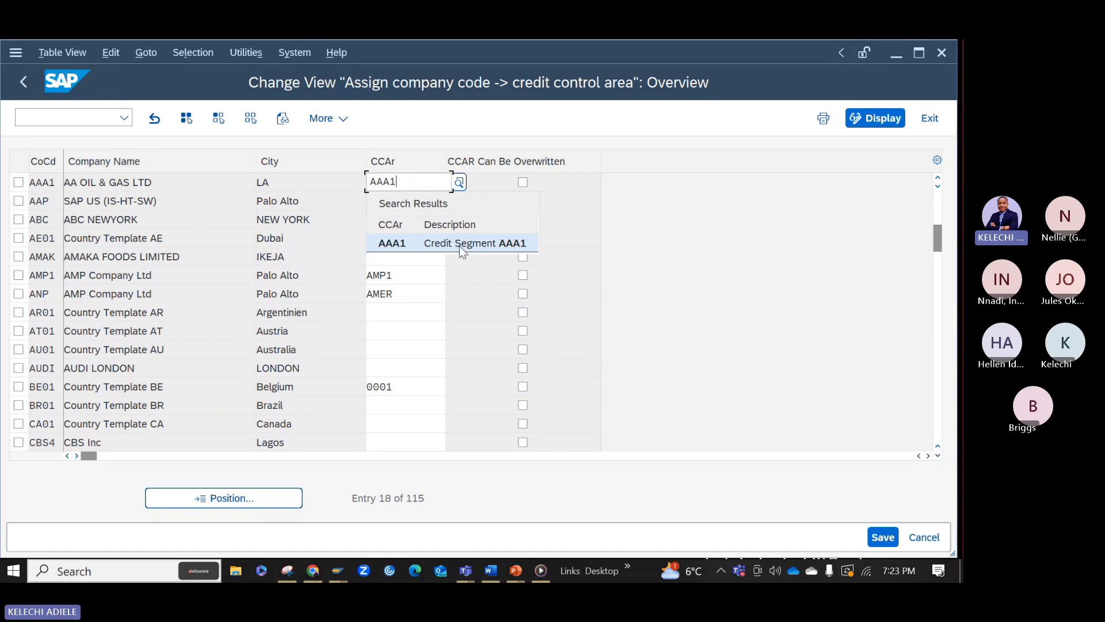
pyautogui.click(459, 246)
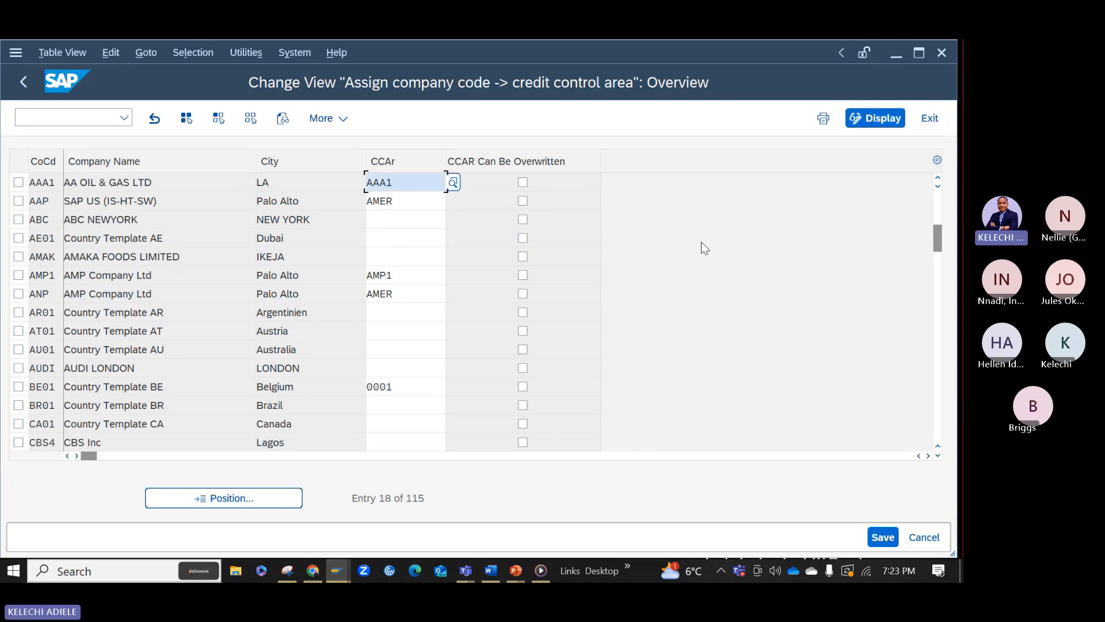
pyautogui.click(884, 538)
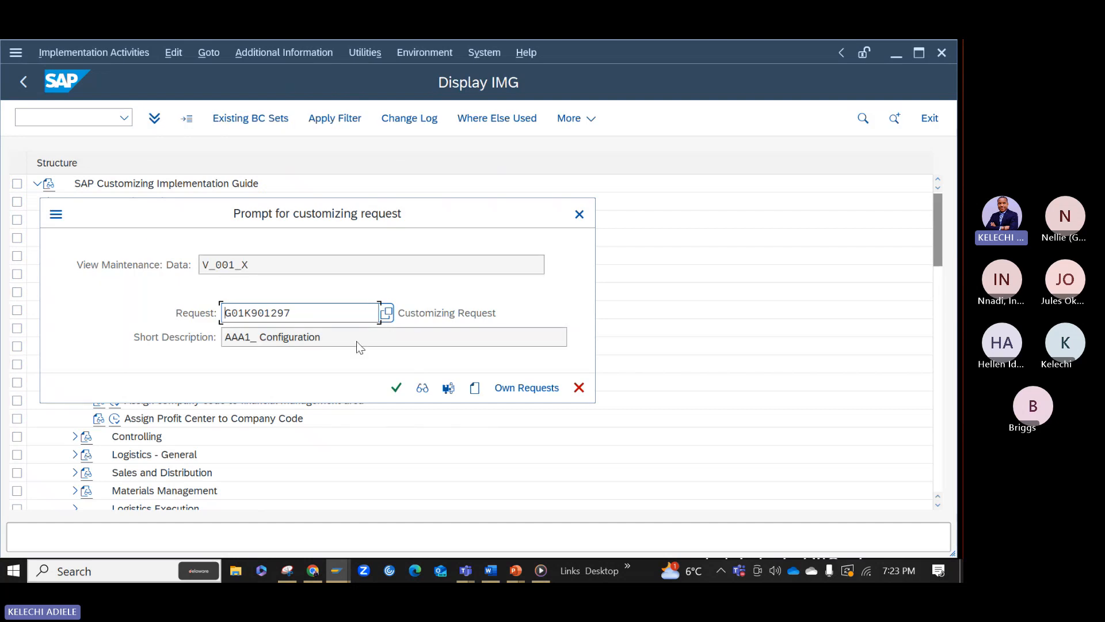
pyautogui.click(396, 389)
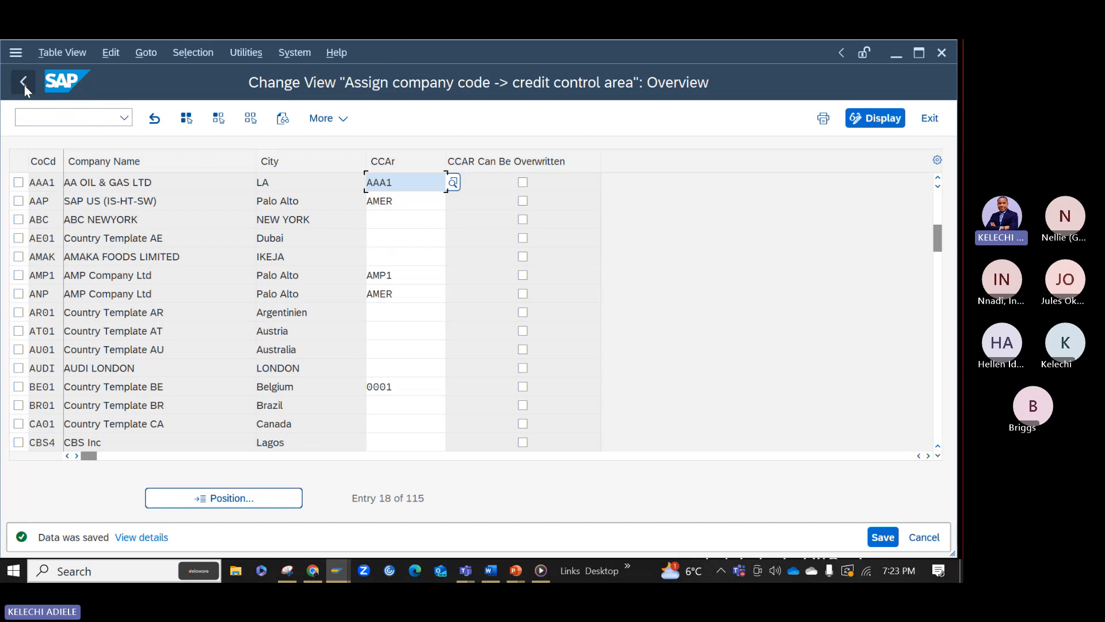
pyautogui.click(24, 85)
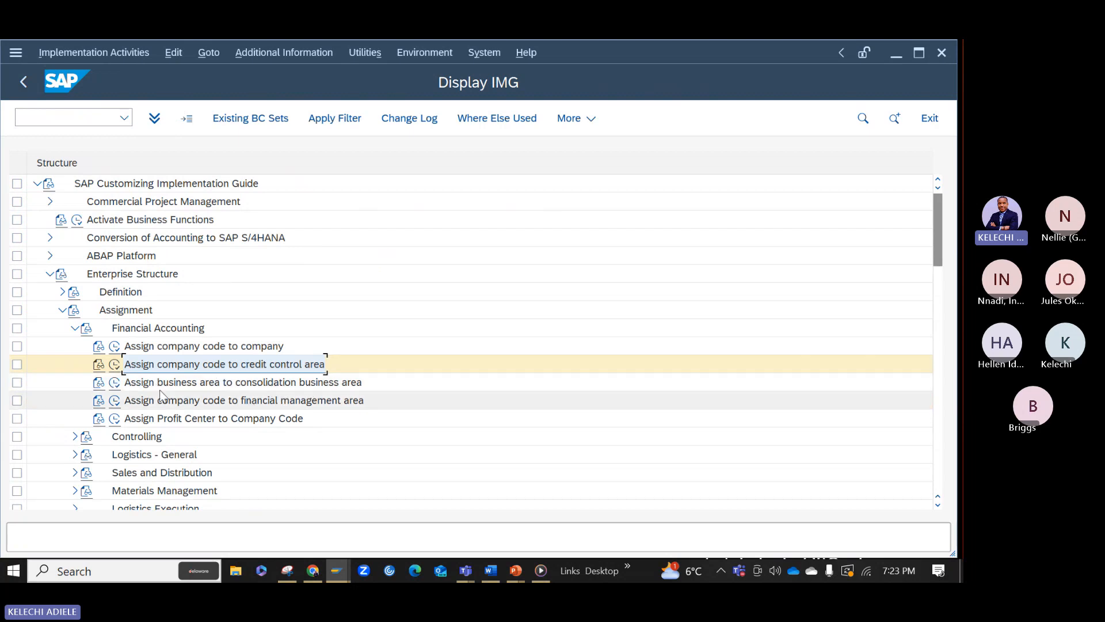
# Step: Open the assignment of business areas to consolidation business areas and bring business area AAA1 to the first row
pyautogui.click(114, 383)
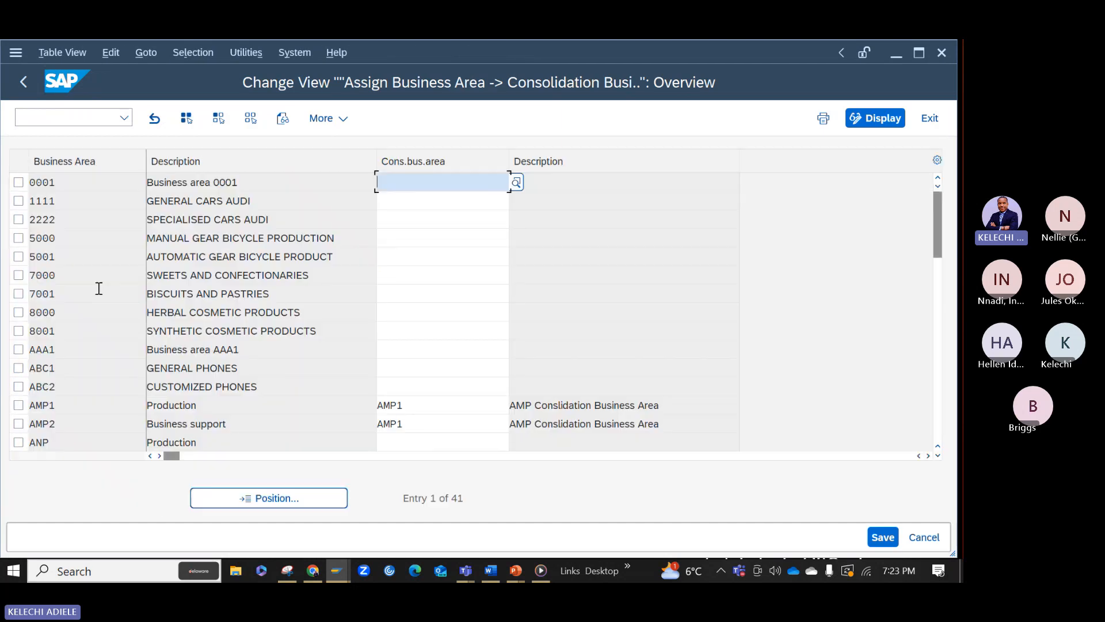
pyautogui.click(306, 506)
pyautogui.write('AA')
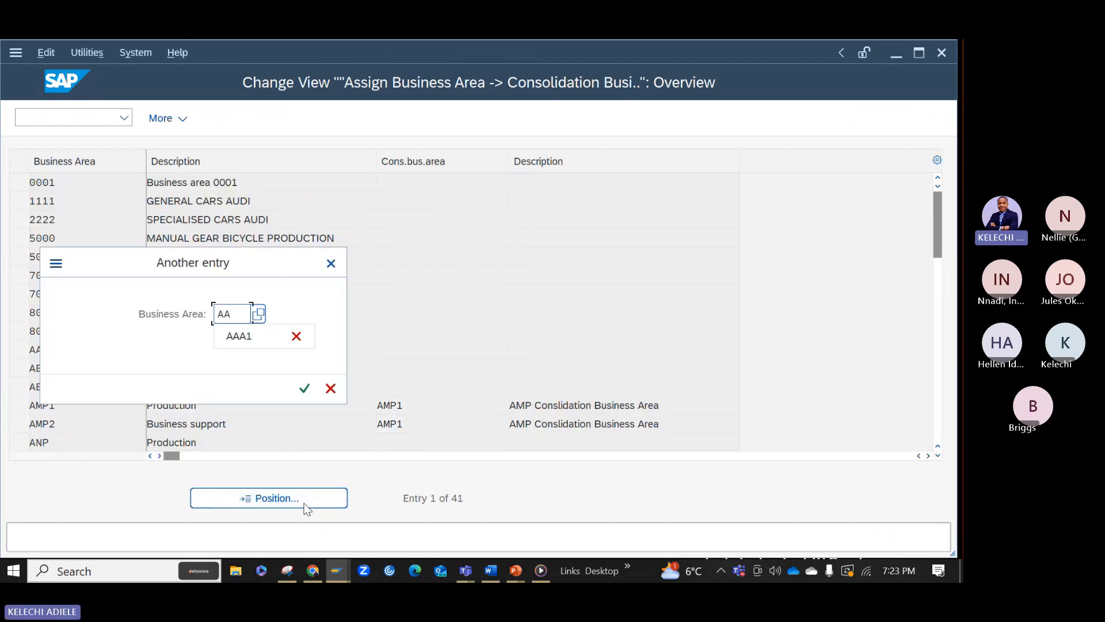
pyautogui.write('BA')
pyautogui.press('Return')
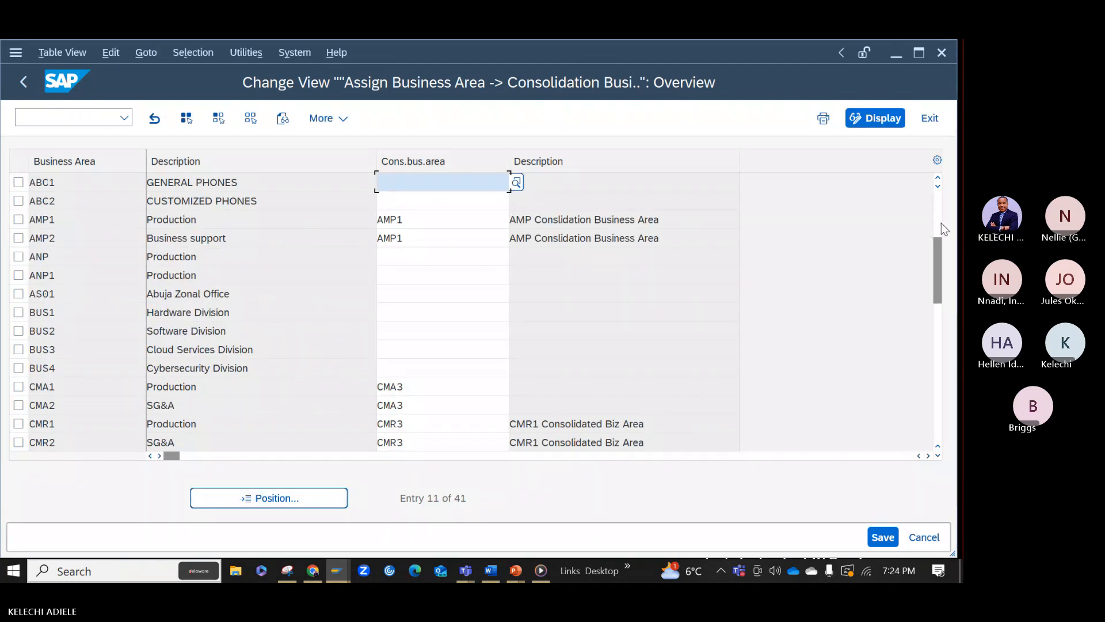
pyautogui.click(937, 178)
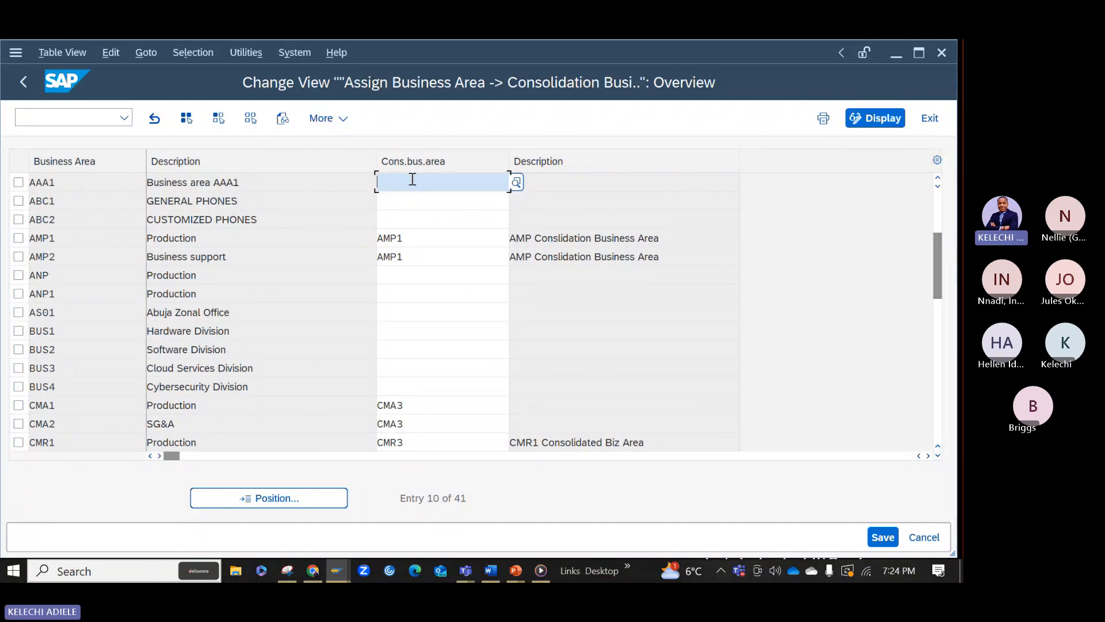
# Step: Assign consolidation business area AABA to business area AAA1, saving under the AAA1_ Configuration request, and return to the implementation guide
pyautogui.write('AA')
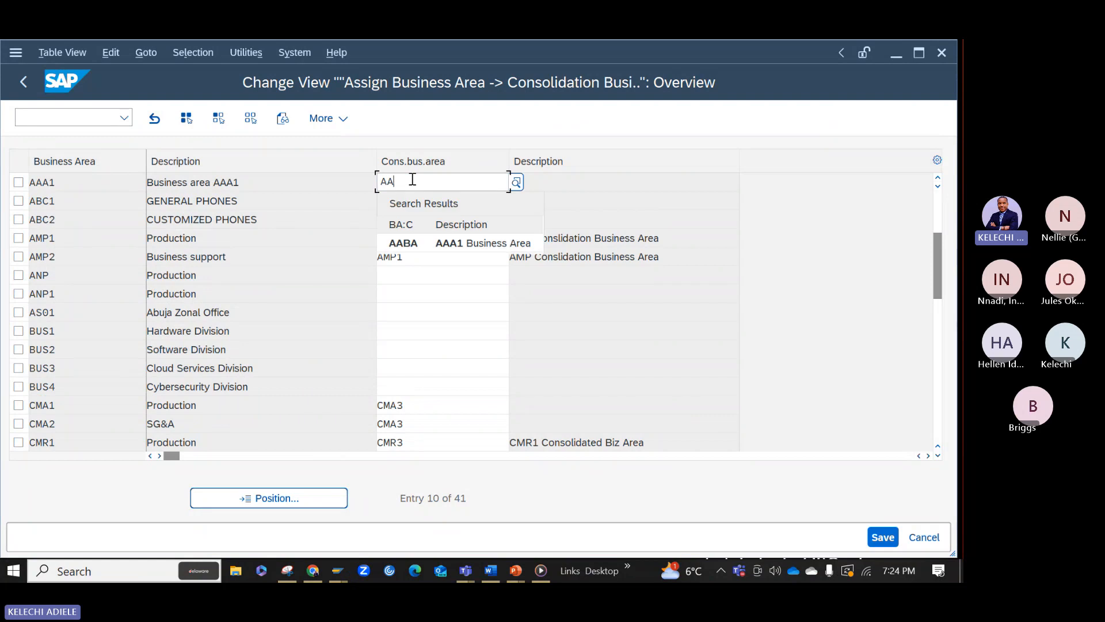
pyautogui.click(466, 242)
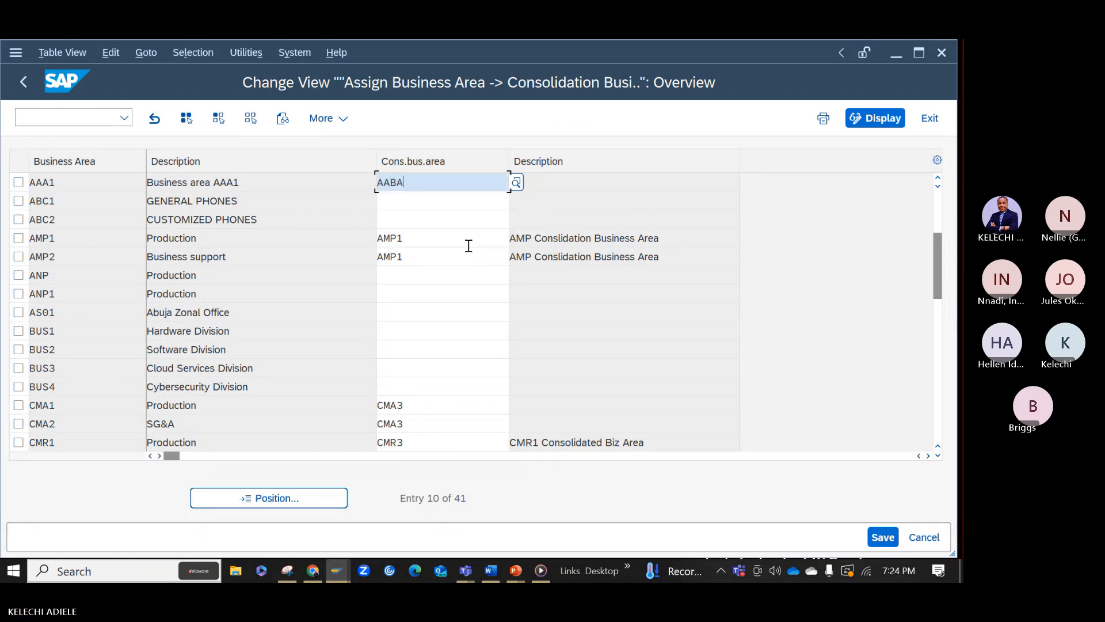
pyautogui.press('Return')
pyautogui.click(882, 537)
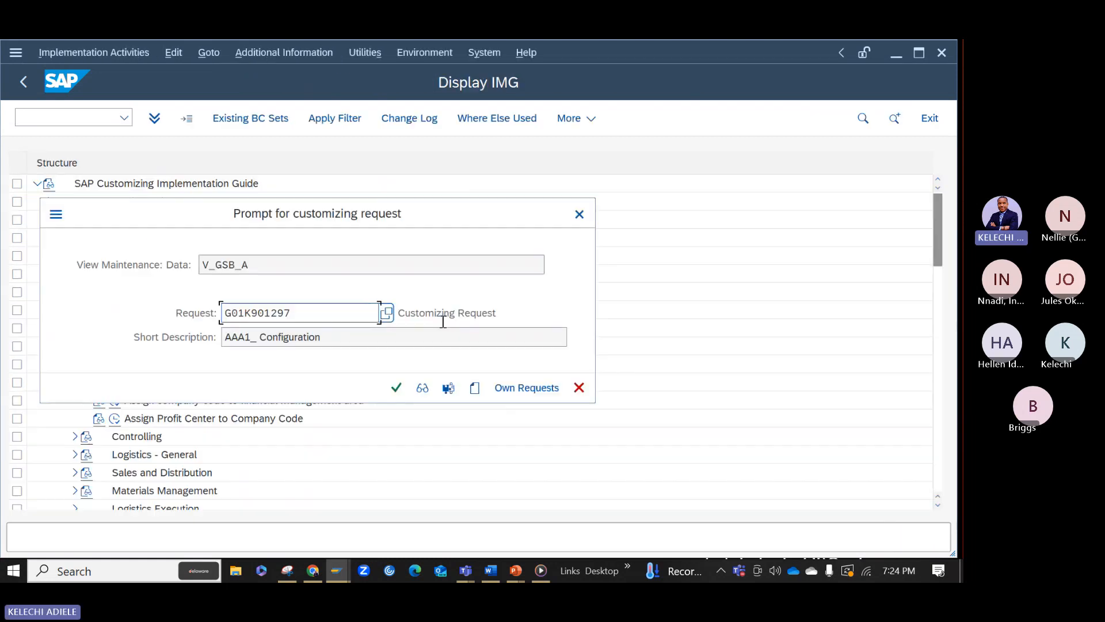
pyautogui.click(397, 388)
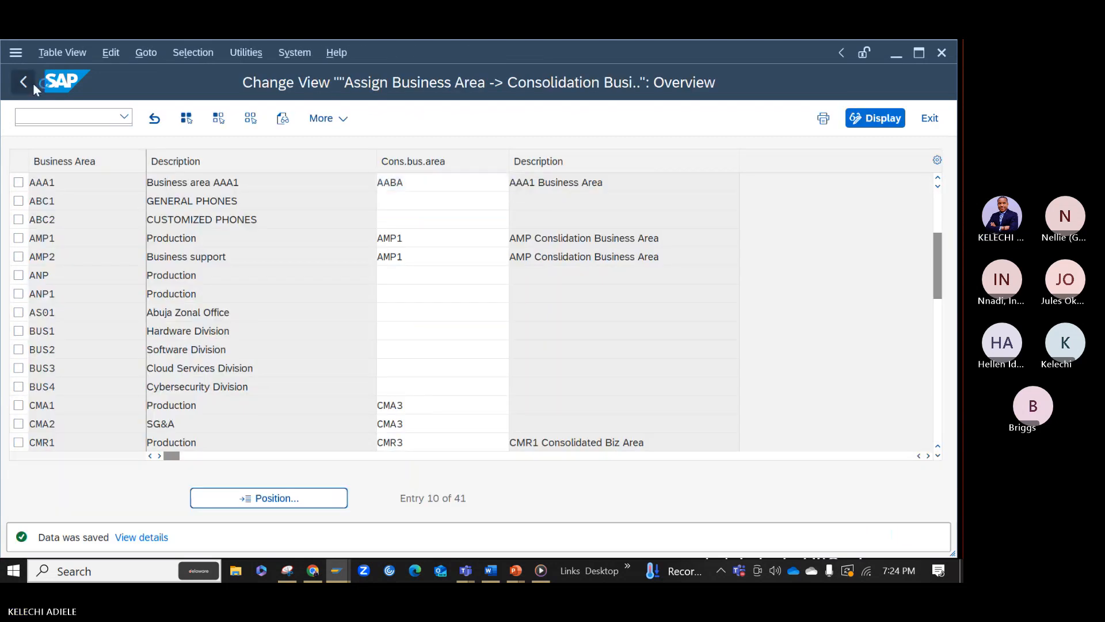
pyautogui.click(23, 81)
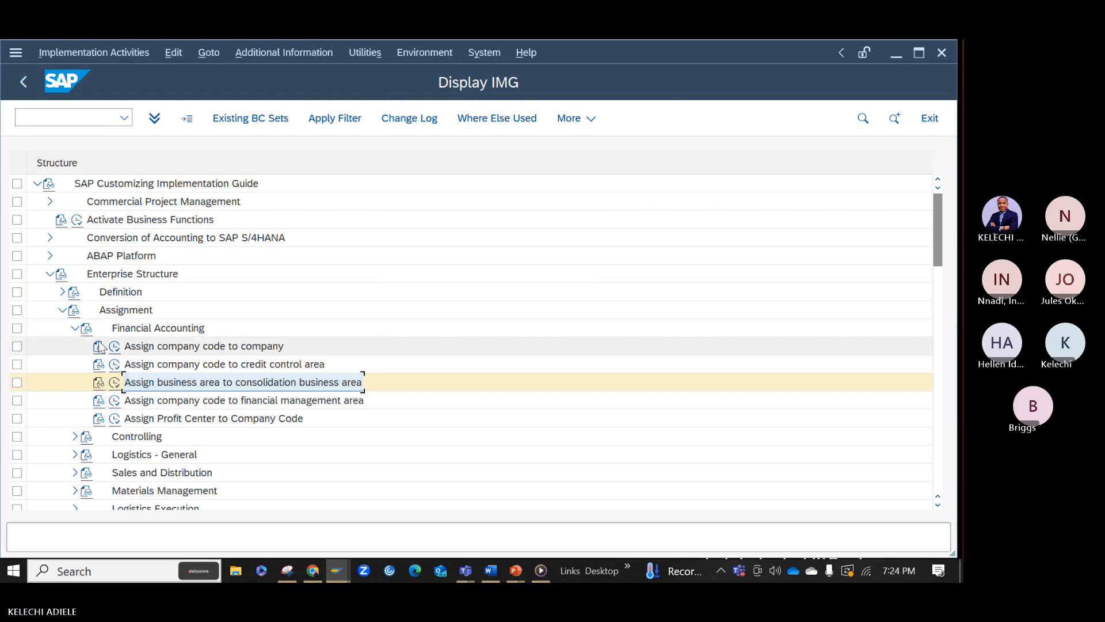
# Step: Review the Definition and Assignment branches, and collapse the whole Enterprise Structure node in the implementation guide
pyautogui.click(76, 329)
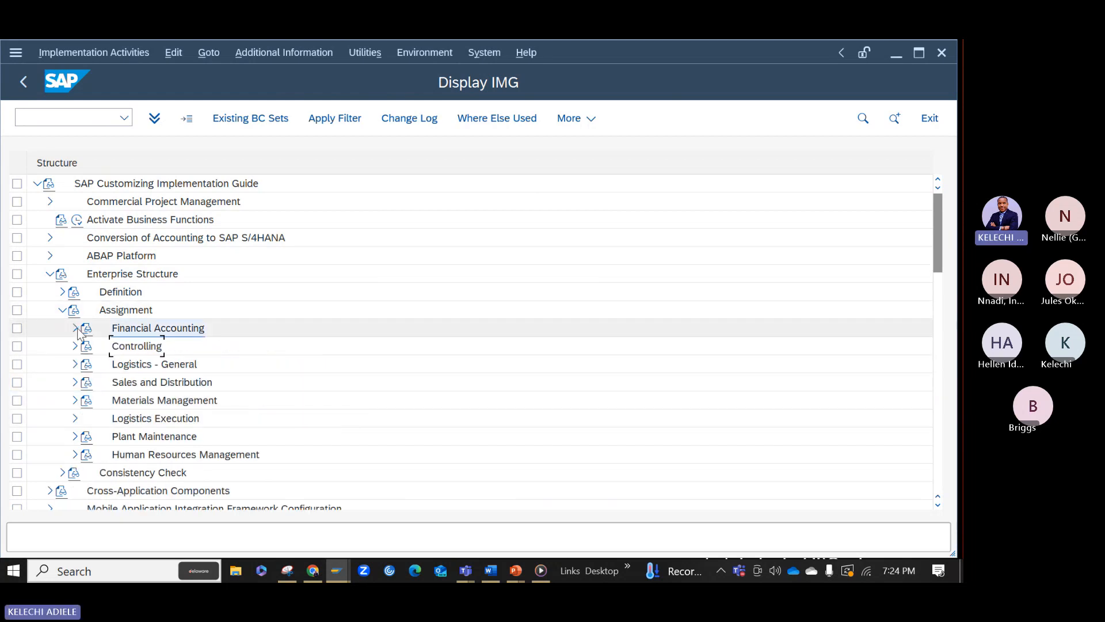
pyautogui.click(63, 292)
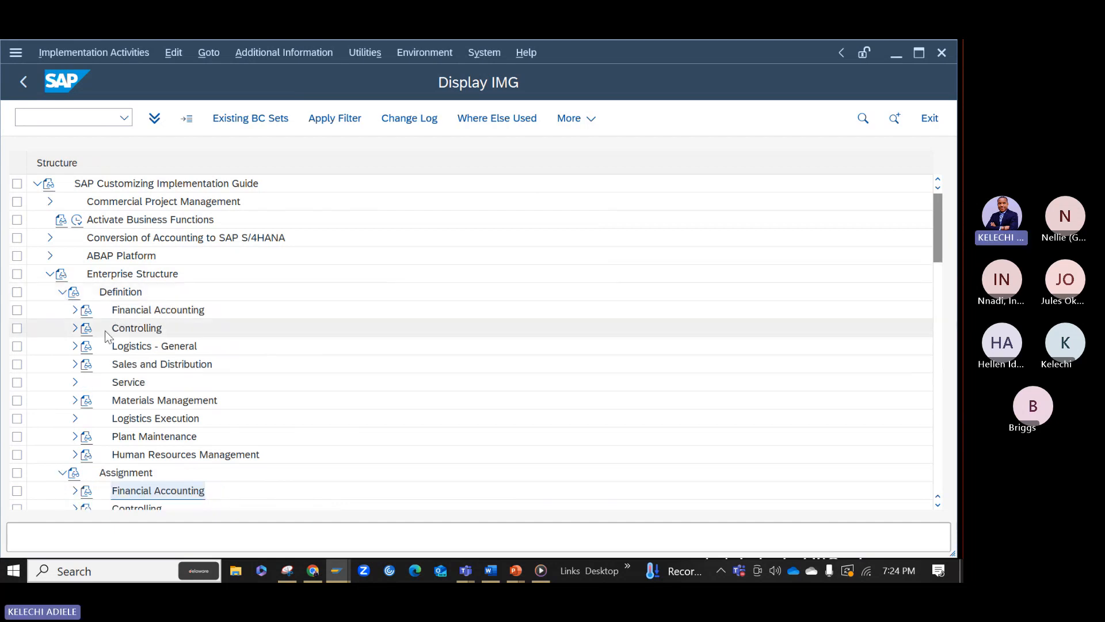
pyautogui.click(63, 292)
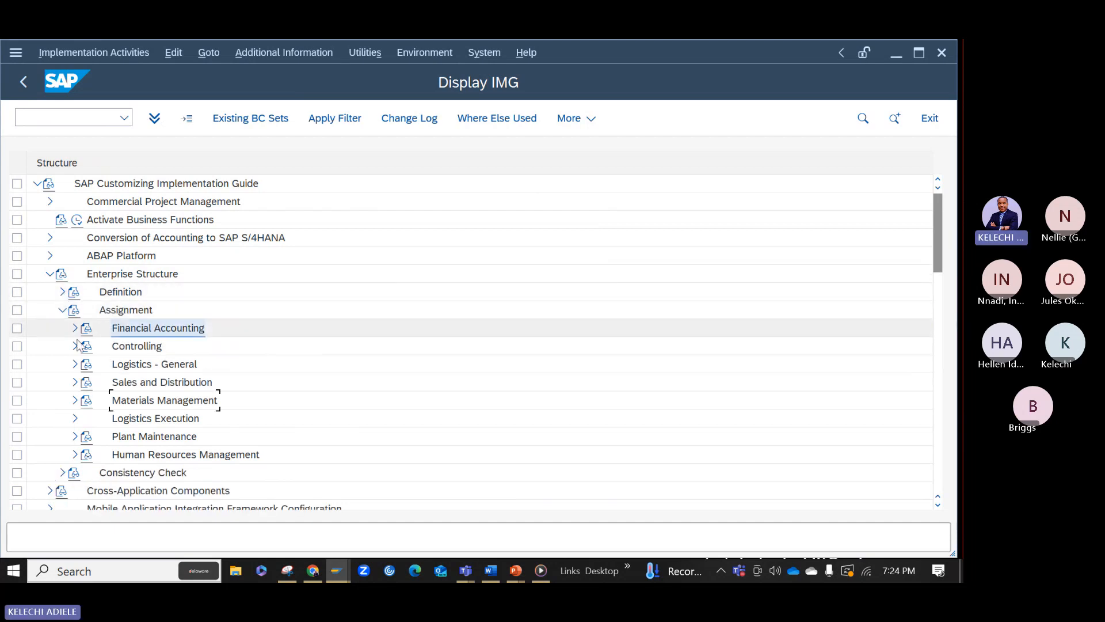
pyautogui.click(72, 328)
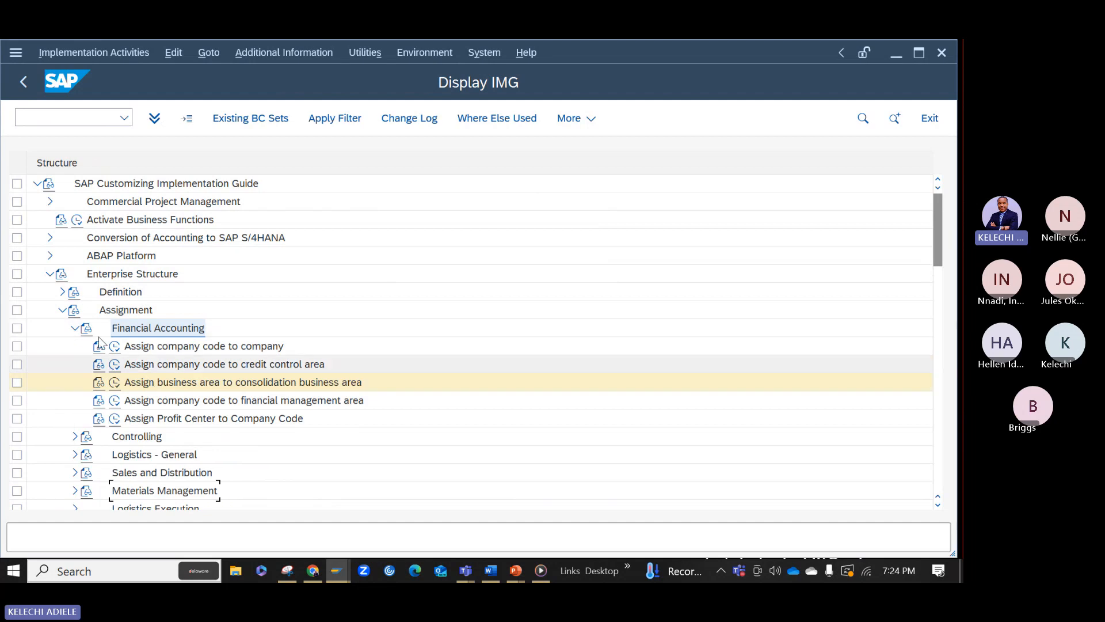
pyautogui.click(73, 328)
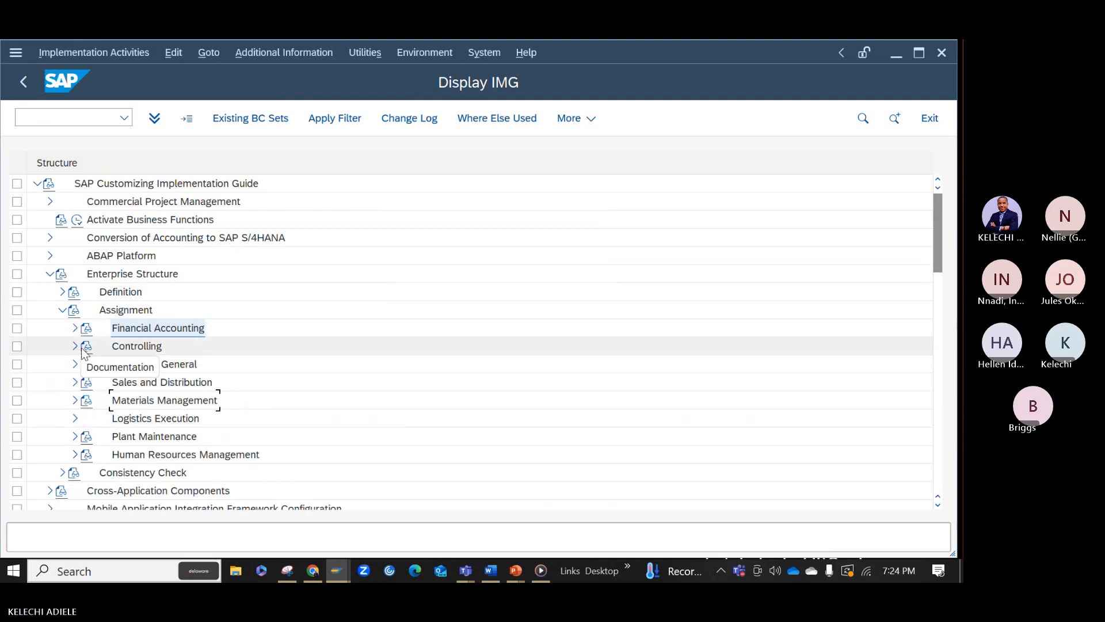
pyautogui.click(64, 311)
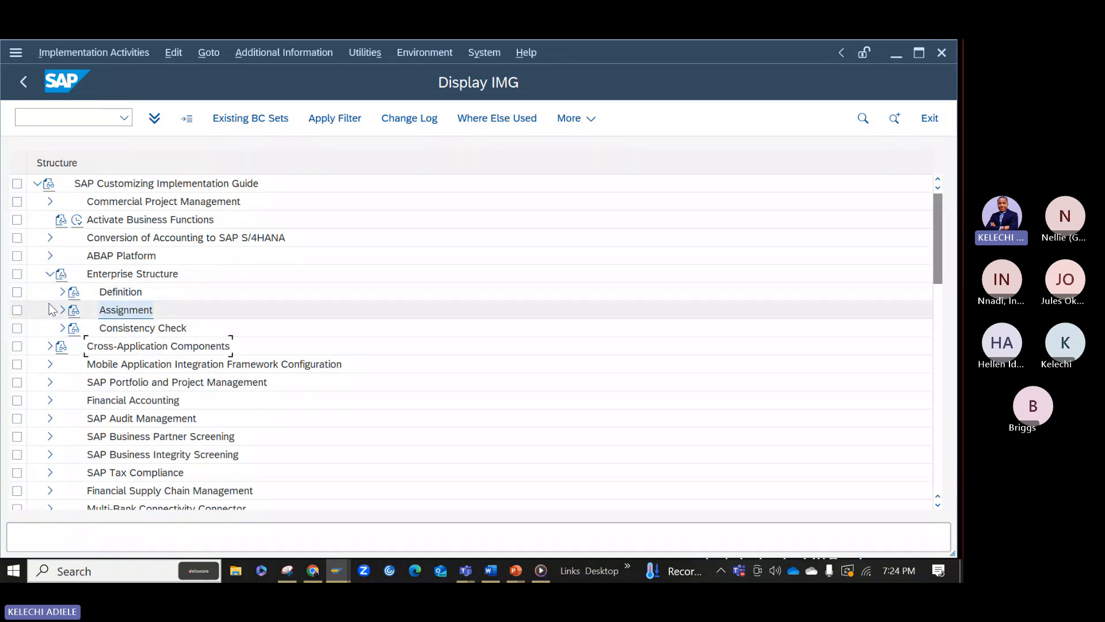
pyautogui.click(50, 274)
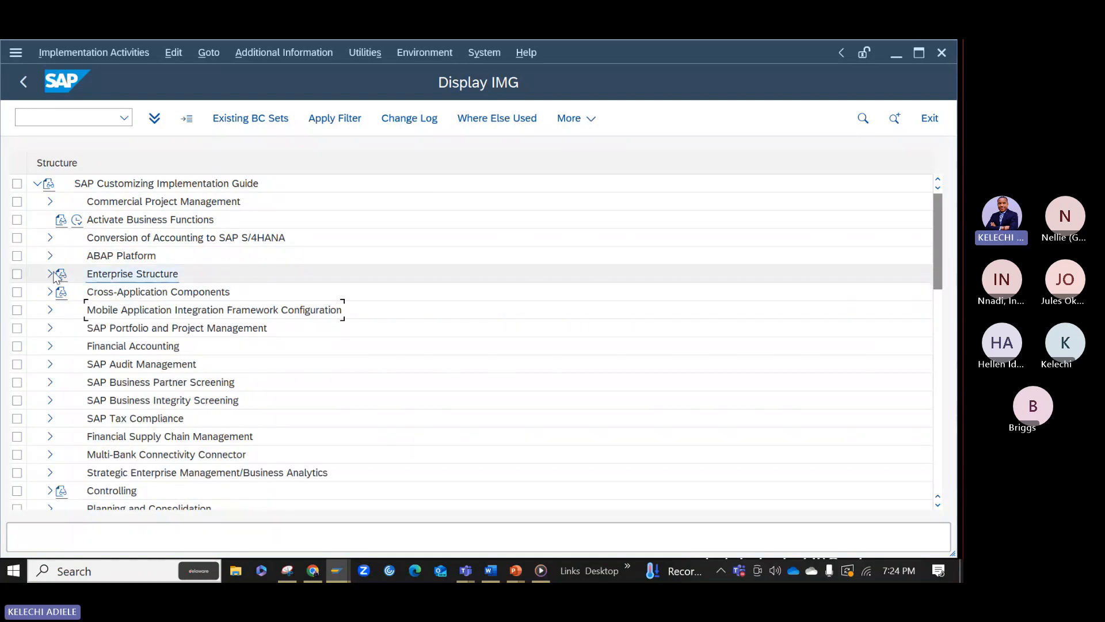
# Step: Review the SAP FICO enterprise structure diagram in the PowerPoint slide show, and switch back to the SAP implementation guide
pyautogui.moveTo(520, 567)
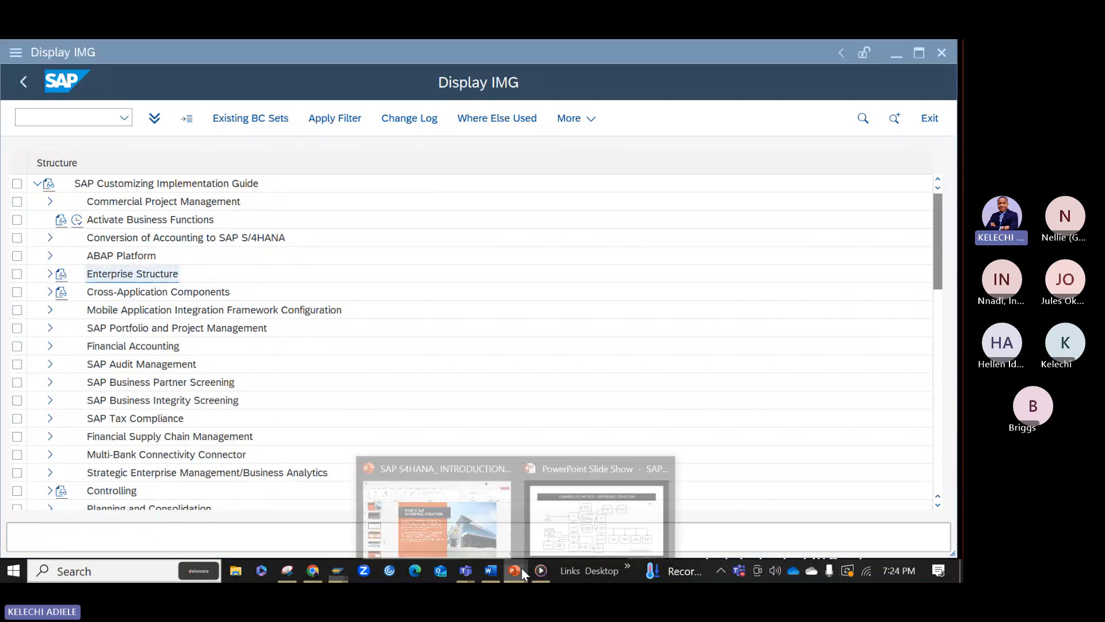
pyautogui.click(582, 518)
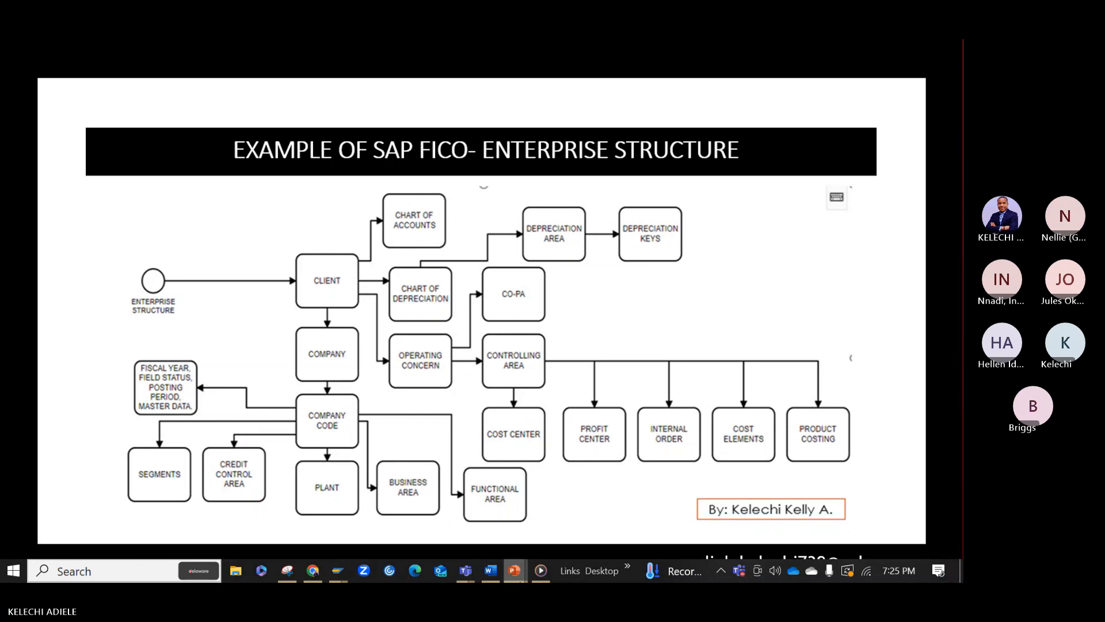
pyautogui.moveTo(338, 570)
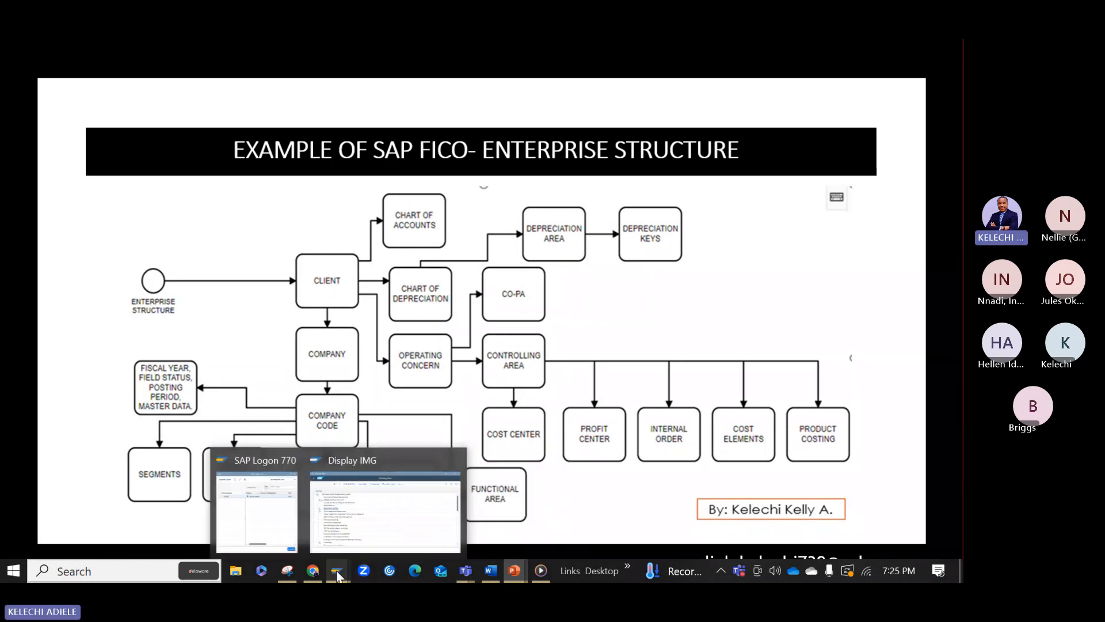
pyautogui.click(348, 506)
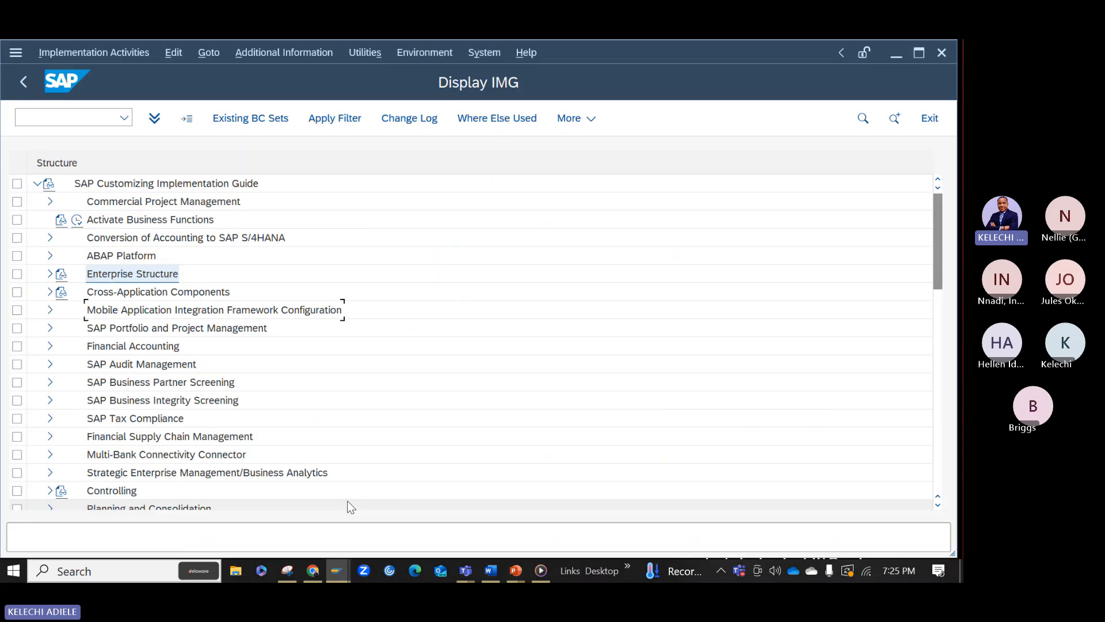
# Step: Expand Financial Accounting, Financial Accounting Global Settings, Ledgers and Fields in the implementation guide to reach the field status activities
pyautogui.click(50, 347)
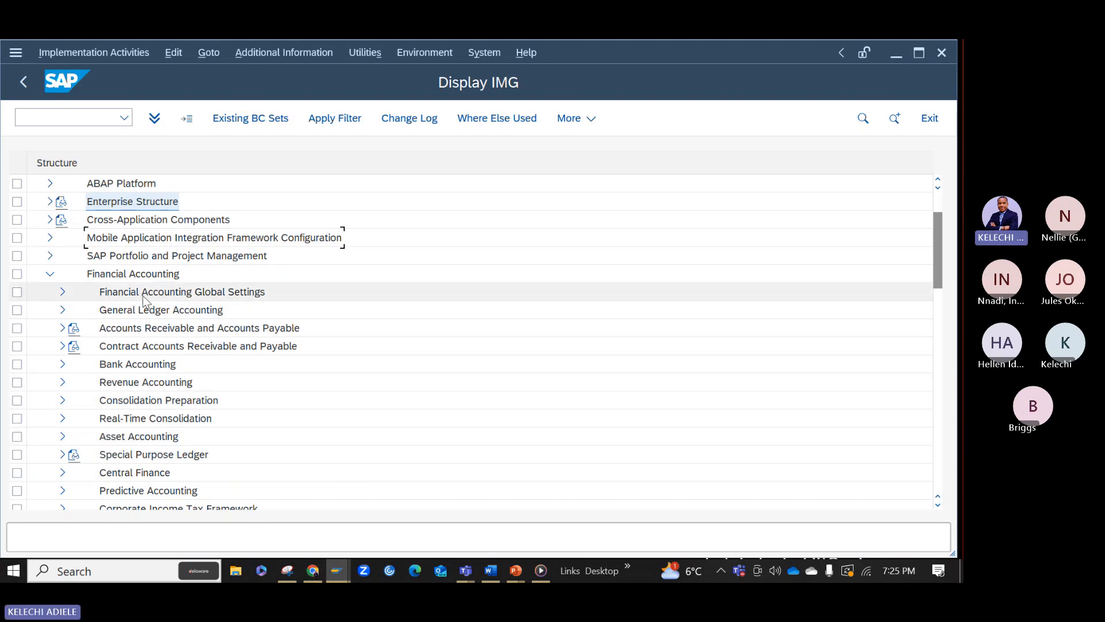
pyautogui.click(63, 292)
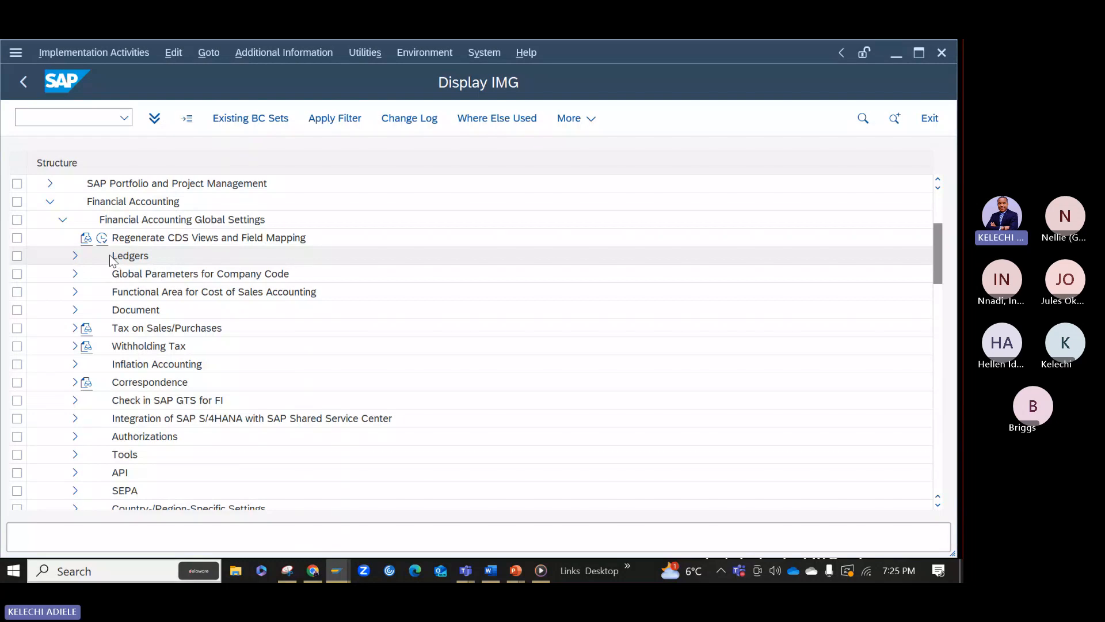
pyautogui.click(76, 257)
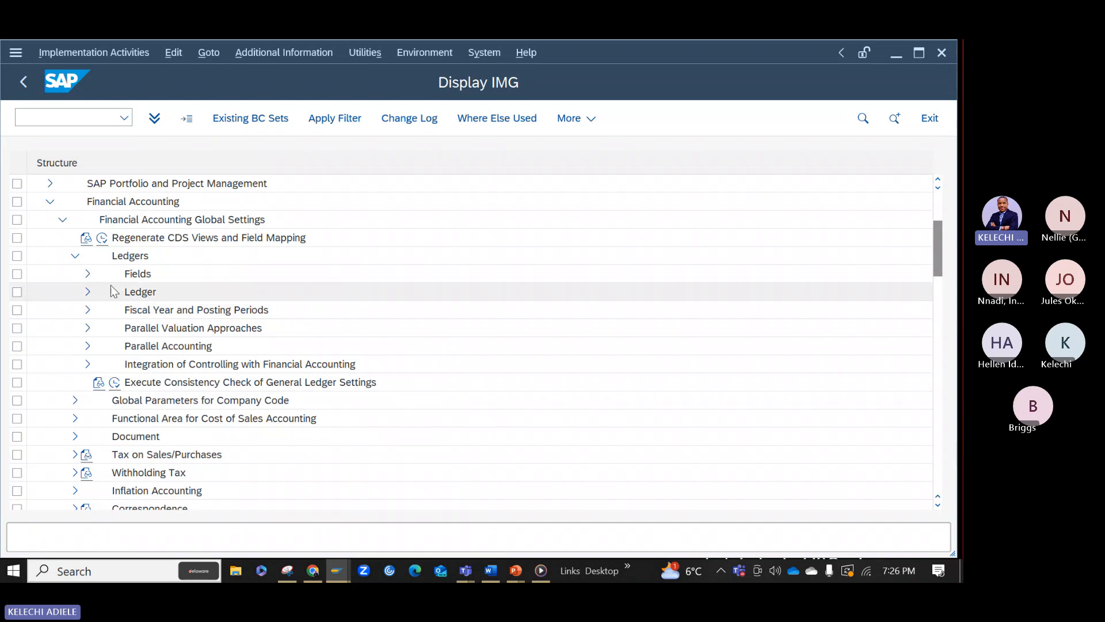
pyautogui.click(88, 274)
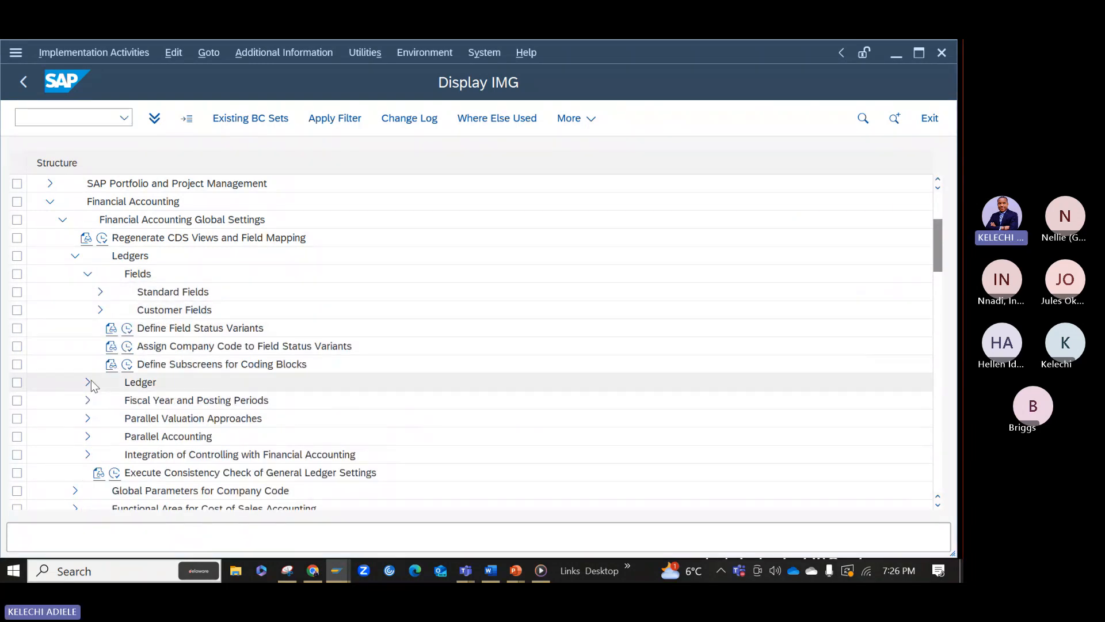
pyautogui.click(89, 275)
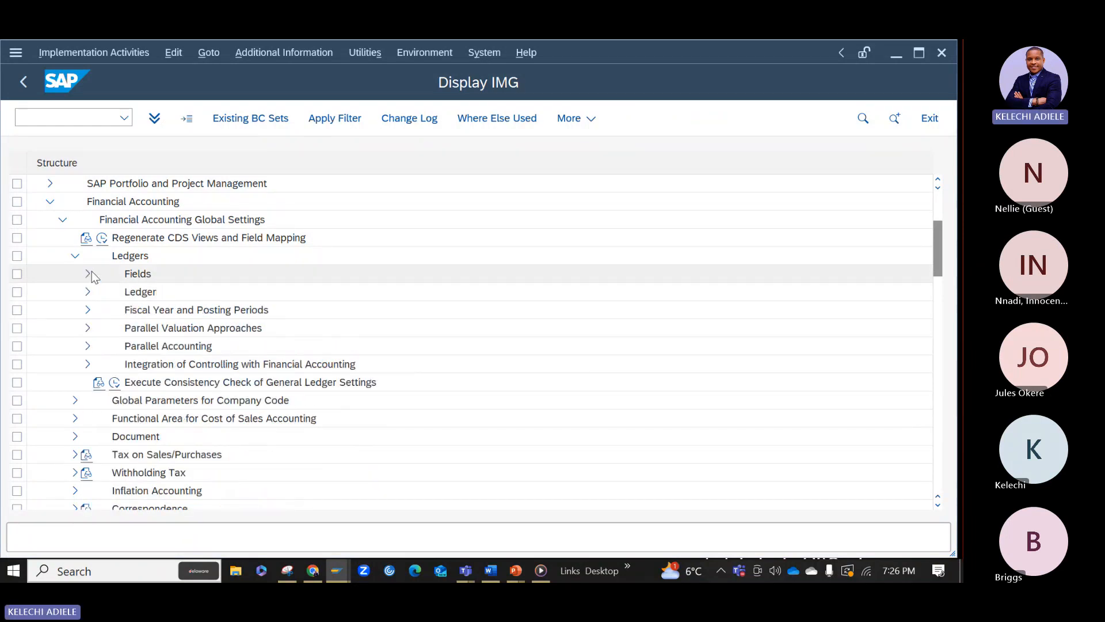
pyautogui.click(89, 274)
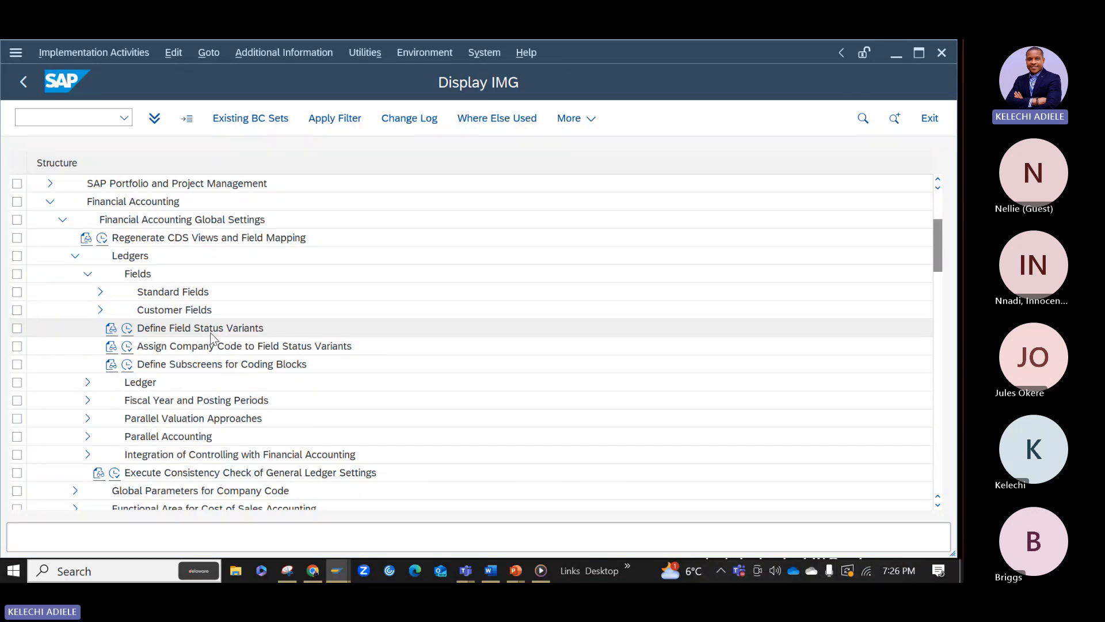
# Step: Check the participants of the SAP CONSULTANT TRAINING meeting in Microsoft Teams, and return to the SAP implementation guide
pyautogui.click(473, 579)
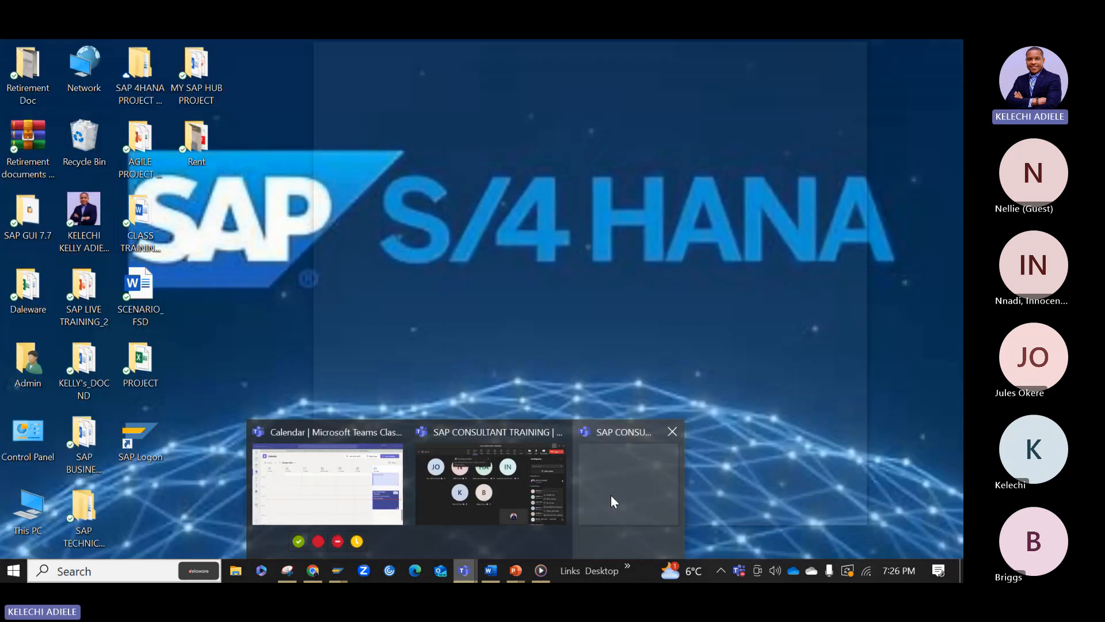
pyautogui.click(611, 498)
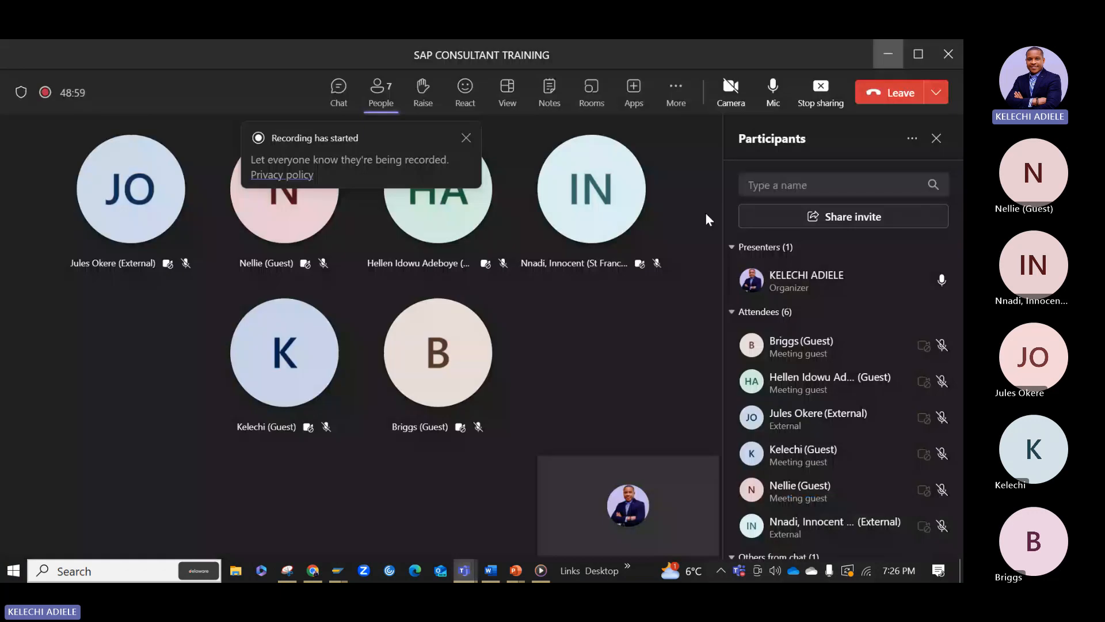
pyautogui.click(913, 283)
pyautogui.click(888, 53)
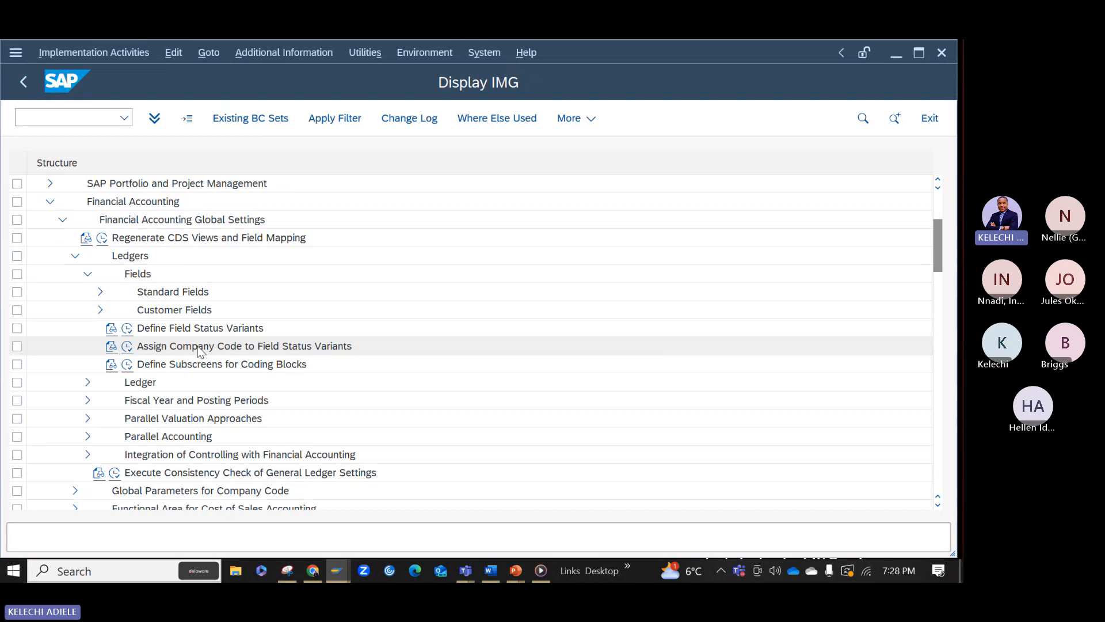
# Step: Open the field status variant definition and show the General Data fields of group G005 in variant 0001
pyautogui.click(127, 330)
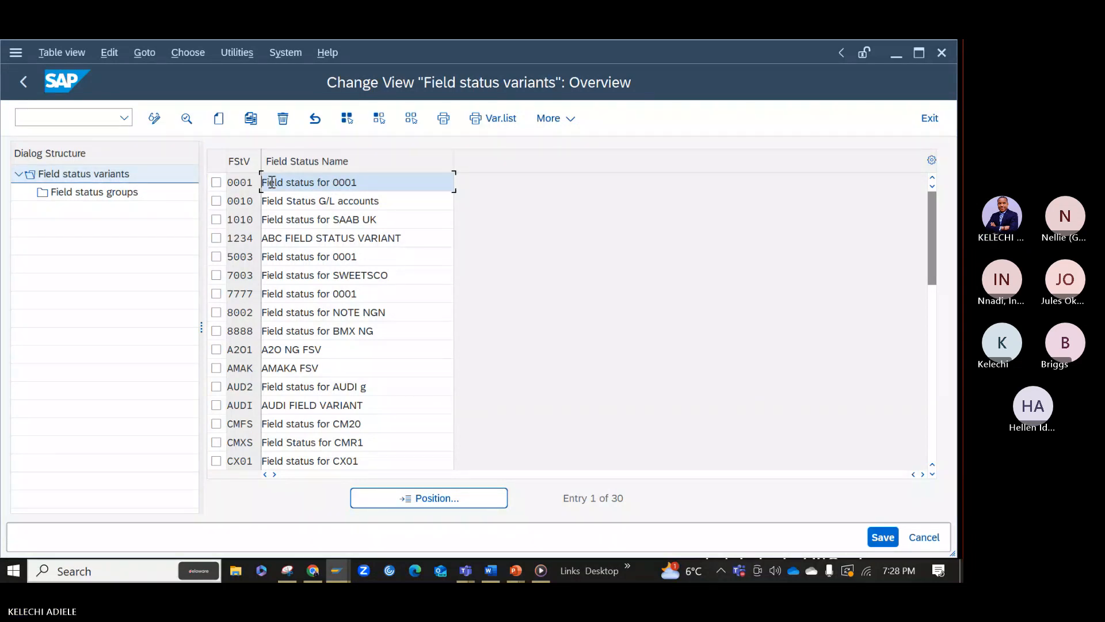
pyautogui.click(217, 183)
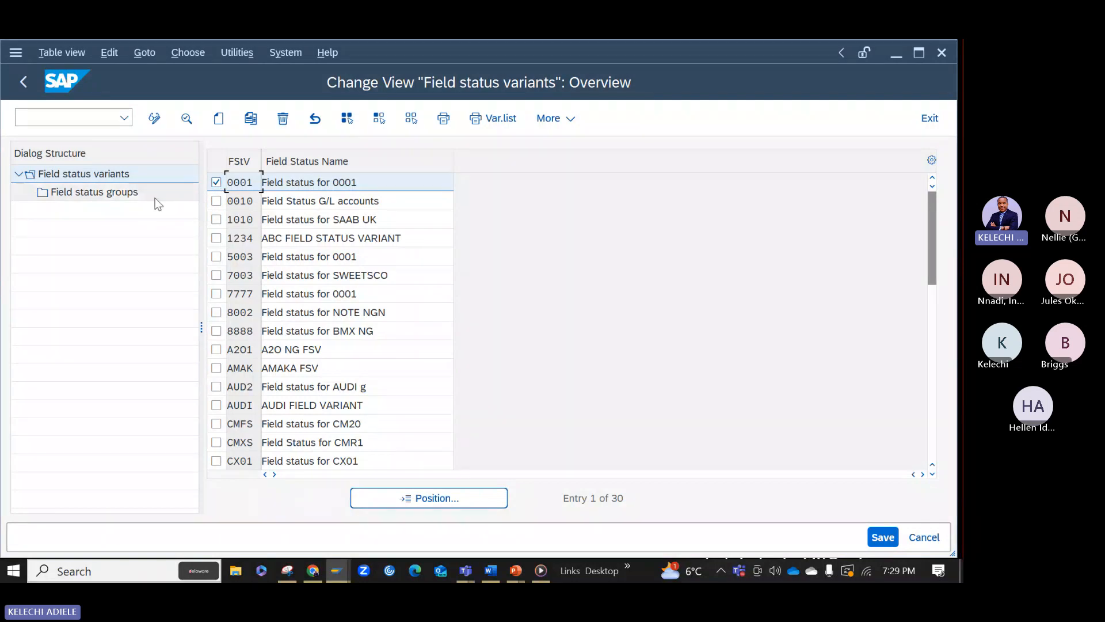
pyautogui.doubleClick(95, 192)
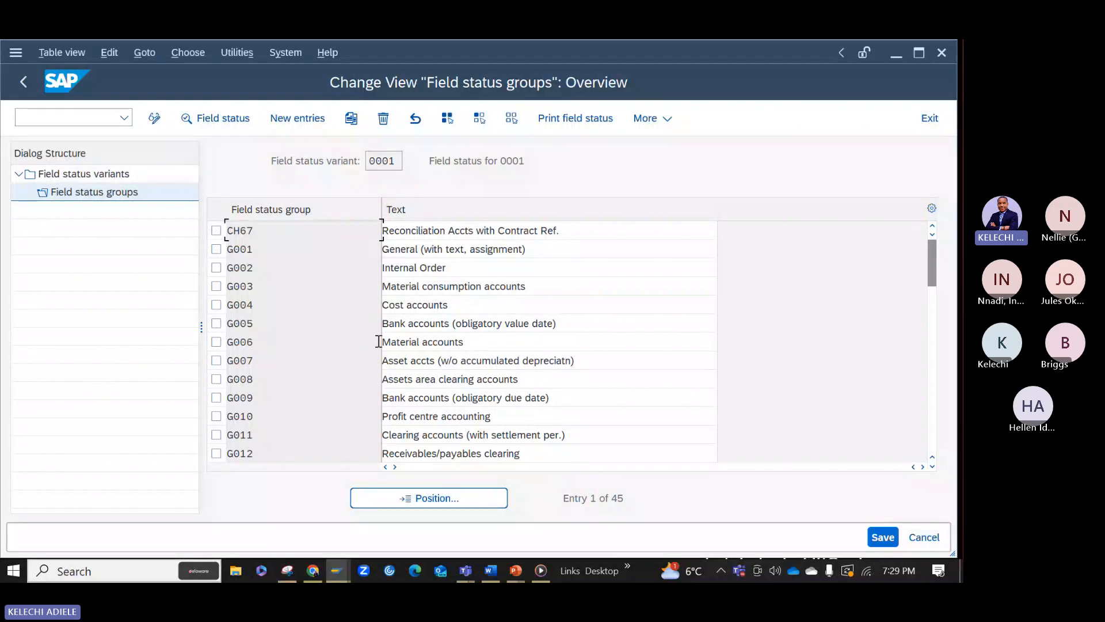
pyautogui.doubleClick(344, 327)
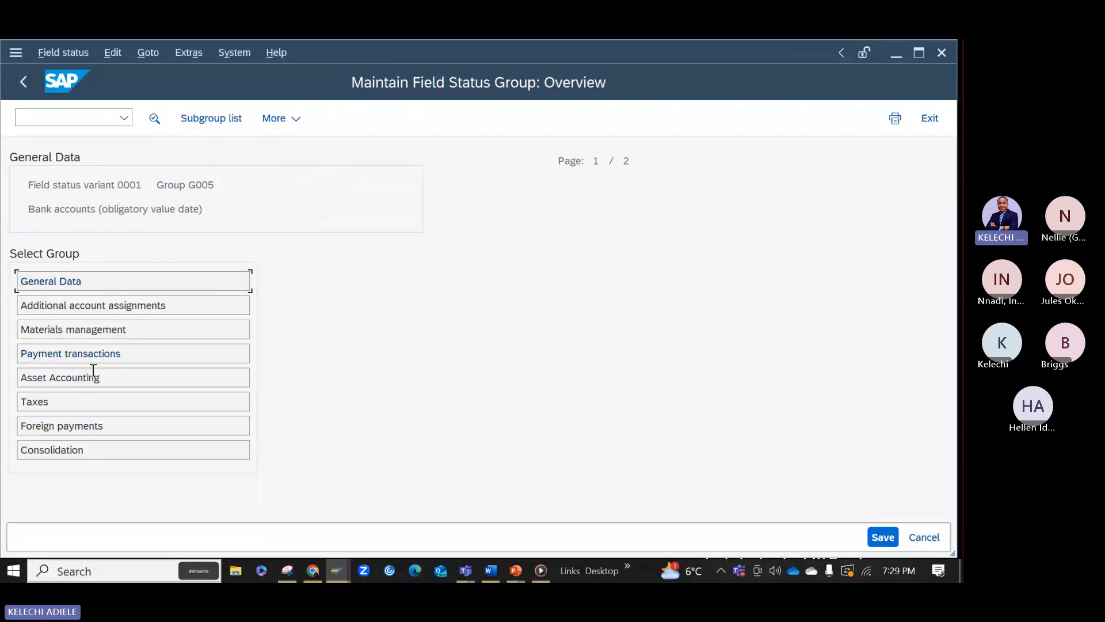
pyautogui.click(76, 284)
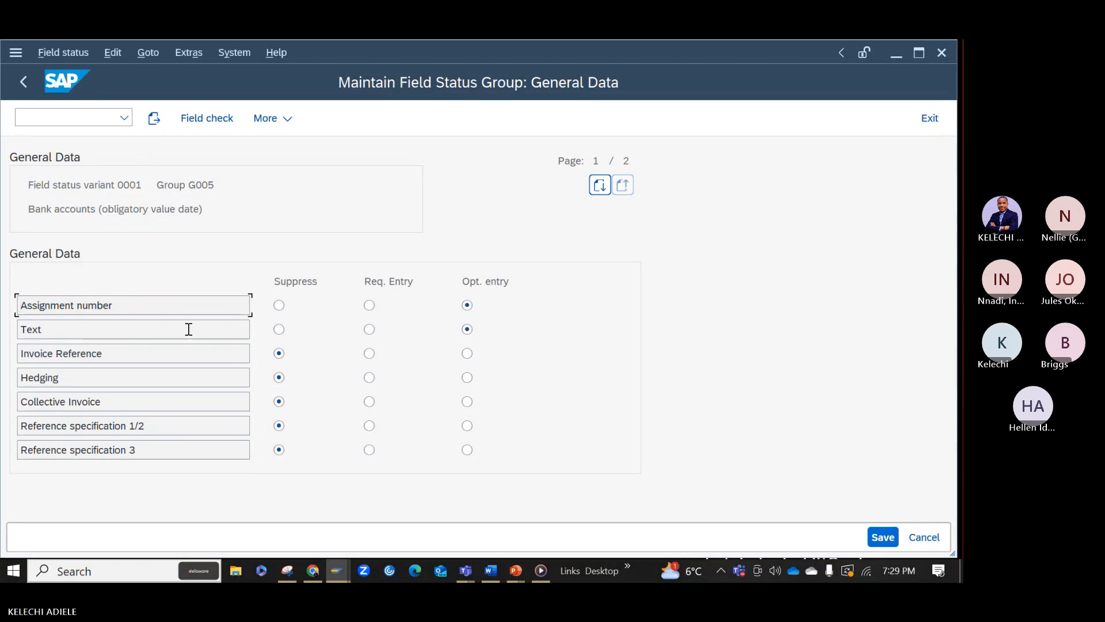
# Step: Make Text, Invoice Reference, Hedging, Collective Invoice, Reference specification 1/2 and Reference specification 3 optional entries for group G005
pyautogui.click(279, 378)
pyautogui.click(467, 353)
pyautogui.click(370, 330)
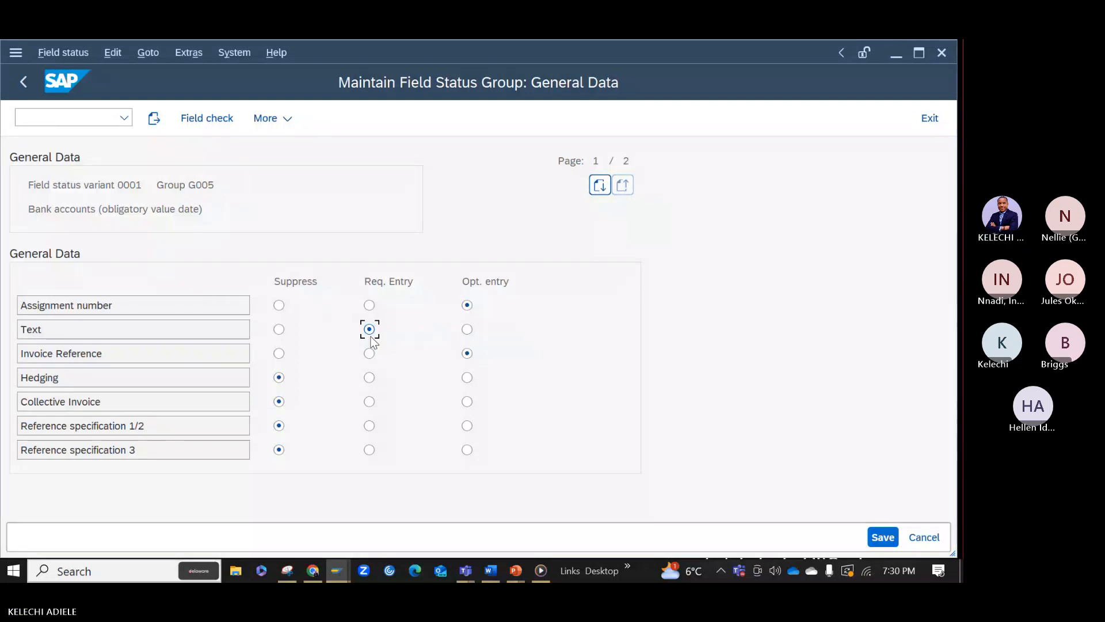
pyautogui.click(467, 329)
pyautogui.click(467, 377)
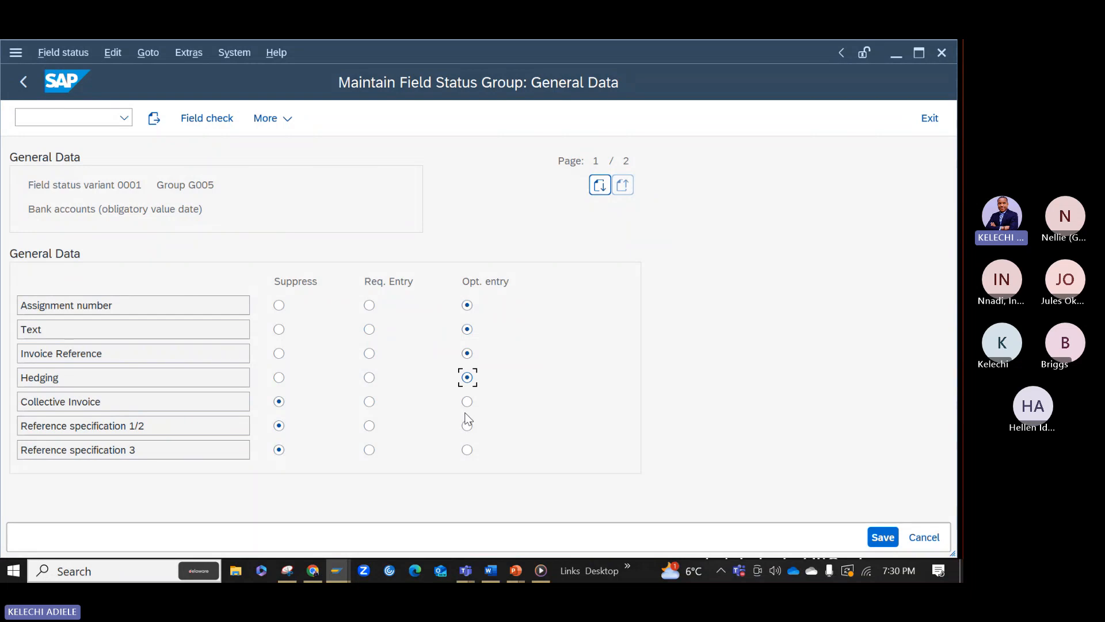
pyautogui.click(467, 401)
pyautogui.click(467, 425)
pyautogui.click(467, 450)
# Step: Save the G005 field status changes under the customizing request and return to the implementation guide
pyautogui.click(892, 539)
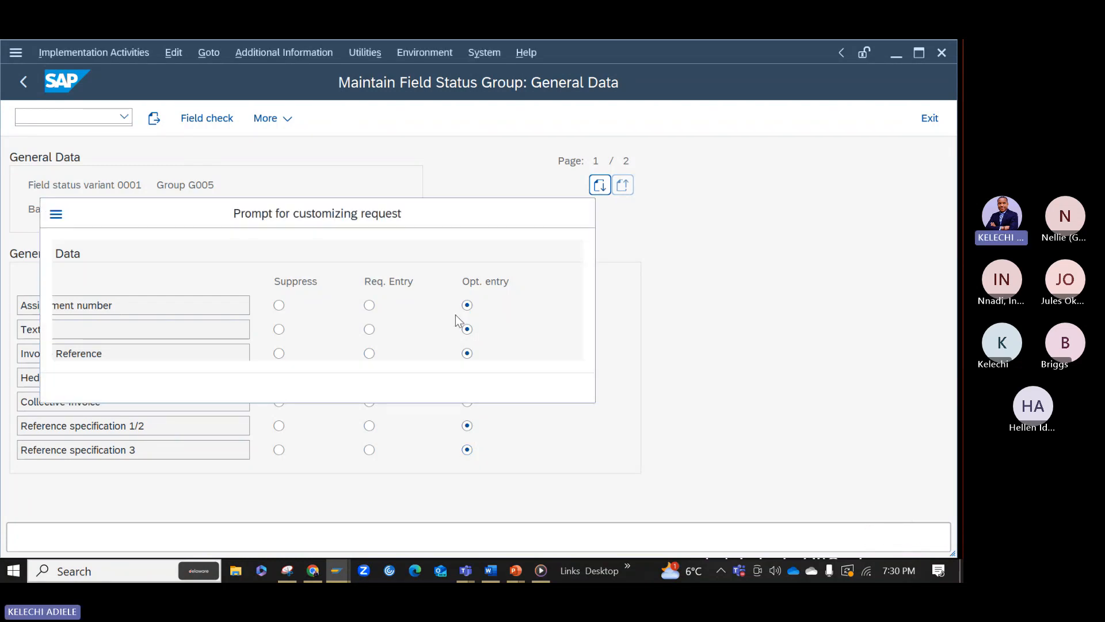
pyautogui.click(397, 388)
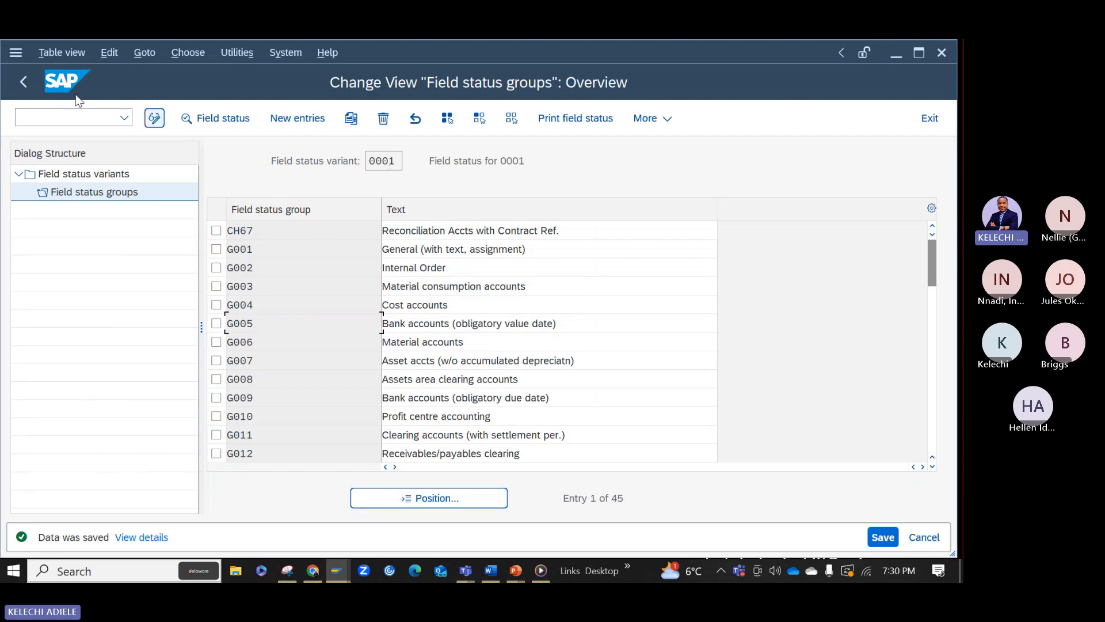
pyautogui.click(25, 90)
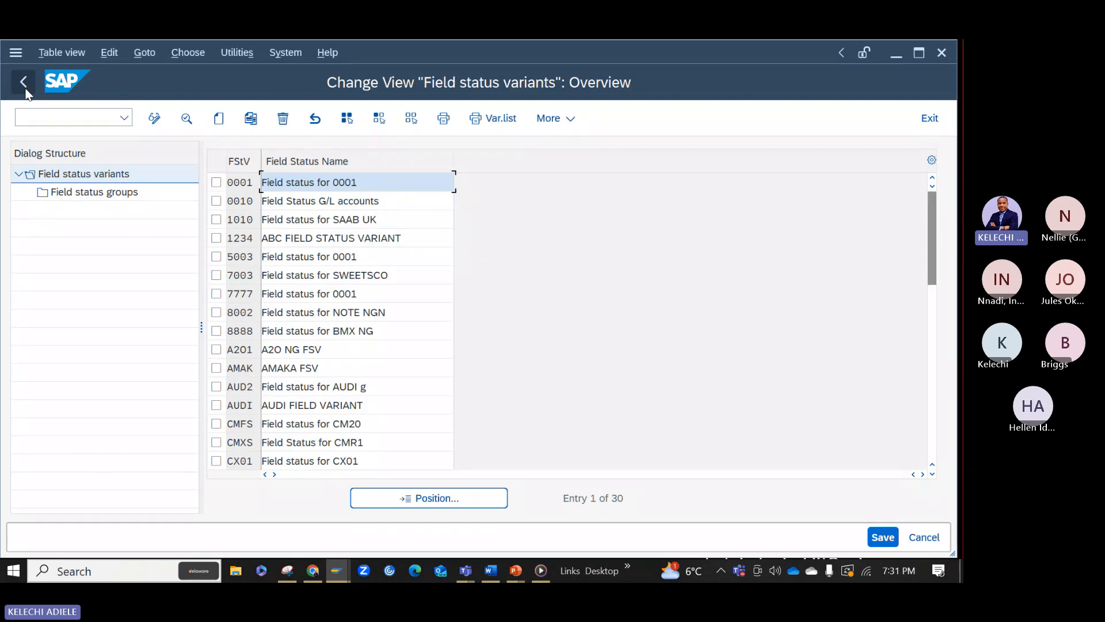
pyautogui.click(26, 90)
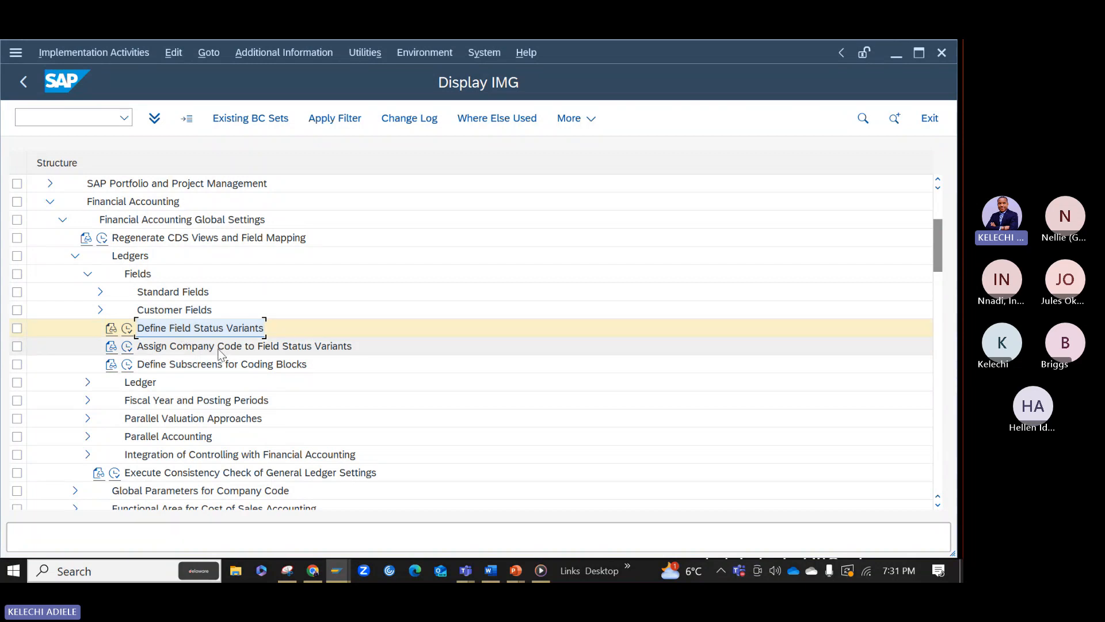
# Step: Look at the enterprise structure diagram in the PowerPoint slide show again, and switch back to the SAP implementation guide
pyautogui.click(491, 573)
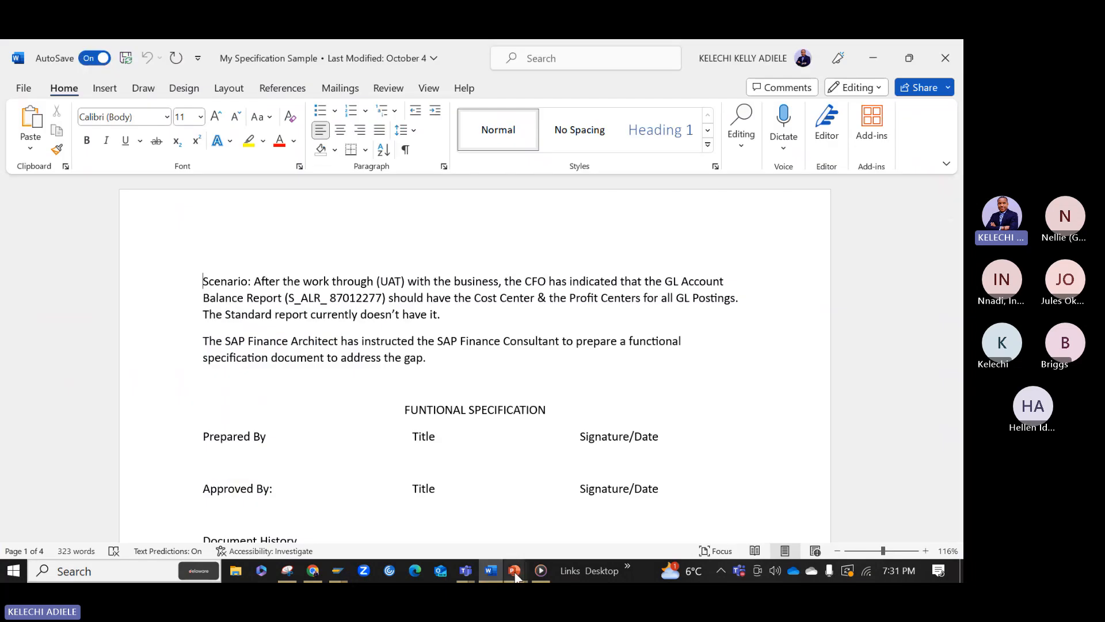
pyautogui.moveTo(515, 576)
pyautogui.click(599, 507)
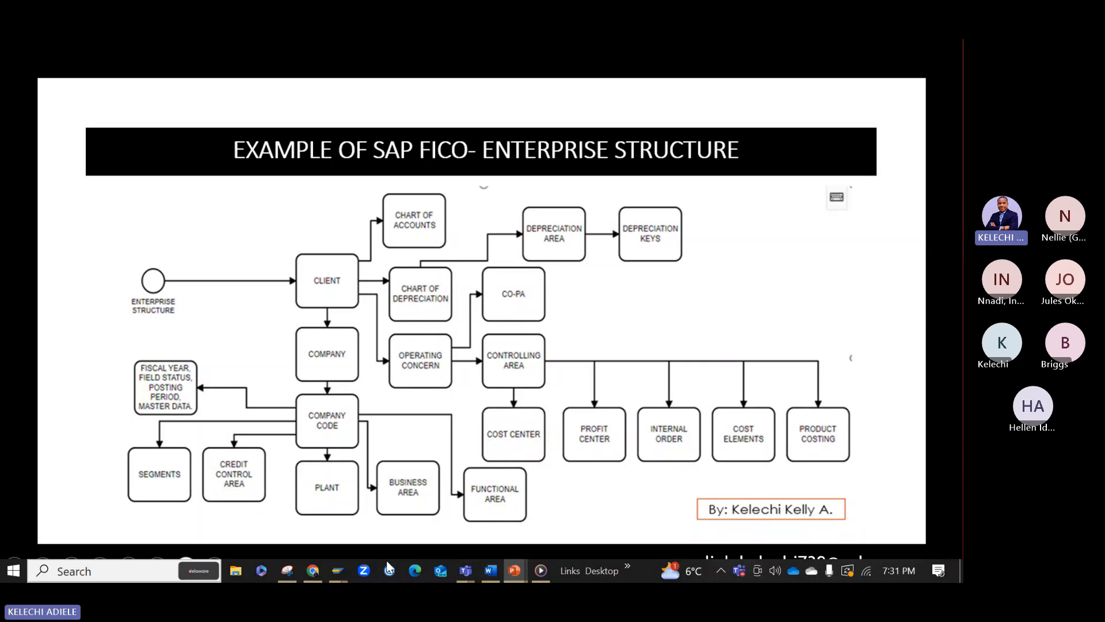
pyautogui.click(337, 570)
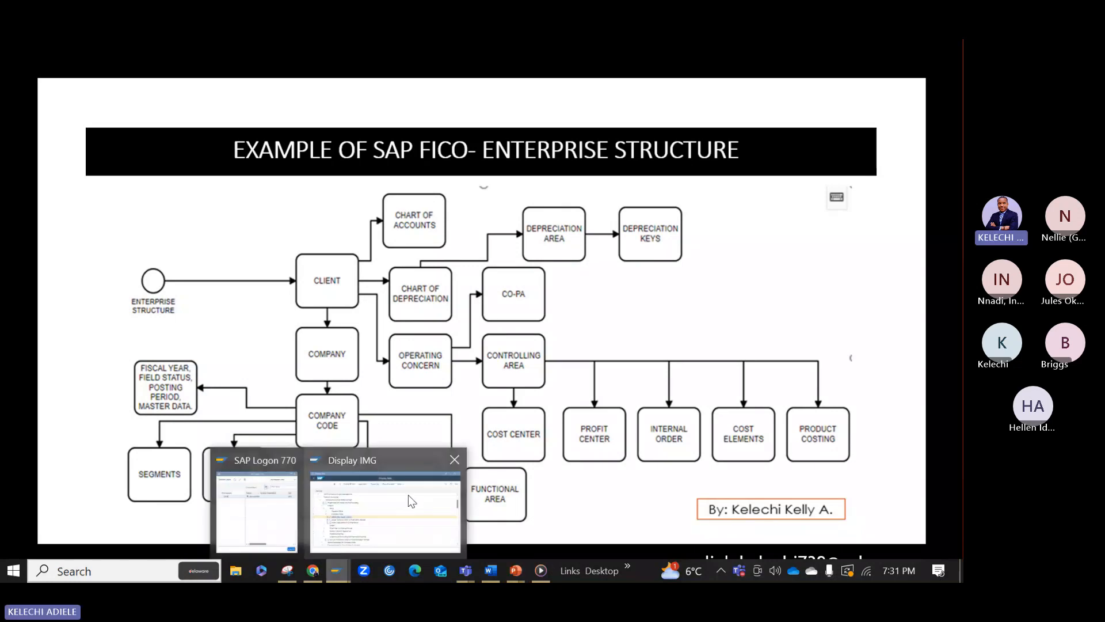
pyautogui.click(411, 501)
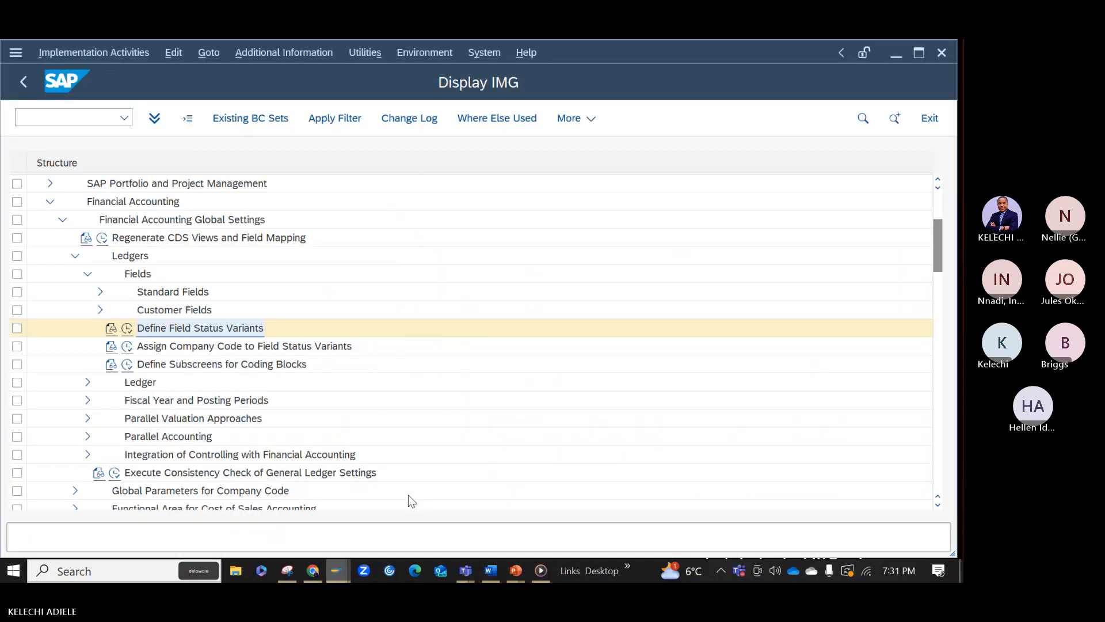
# Step: Check which field status variant is assigned to company code AAA1, and return to the implementation guide
pyautogui.click(128, 346)
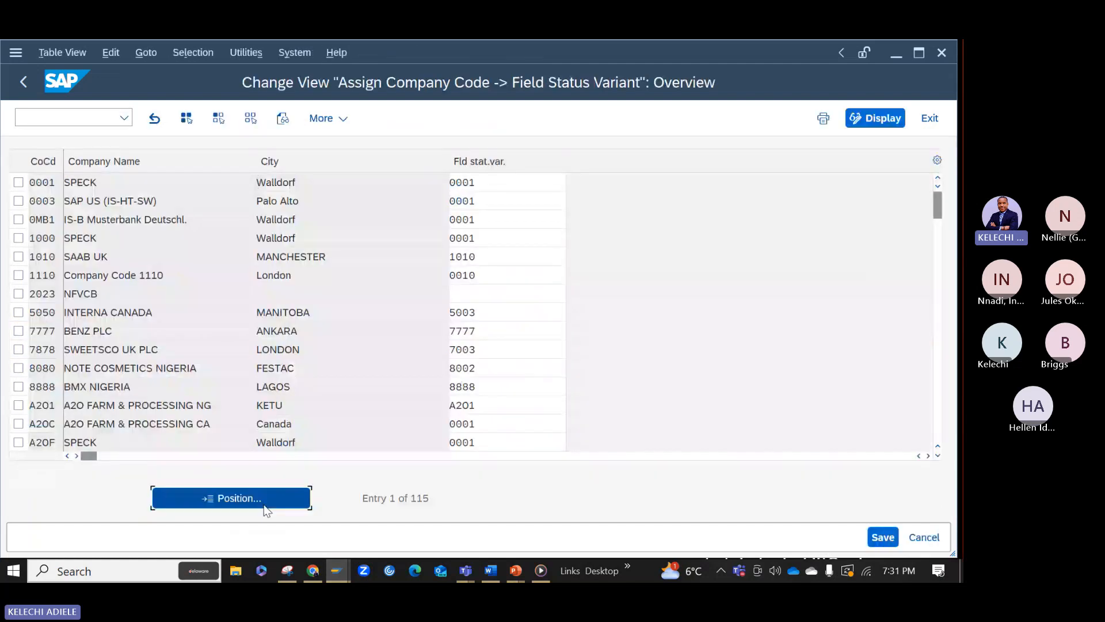
pyautogui.click(263, 504)
pyautogui.write('AAA1')
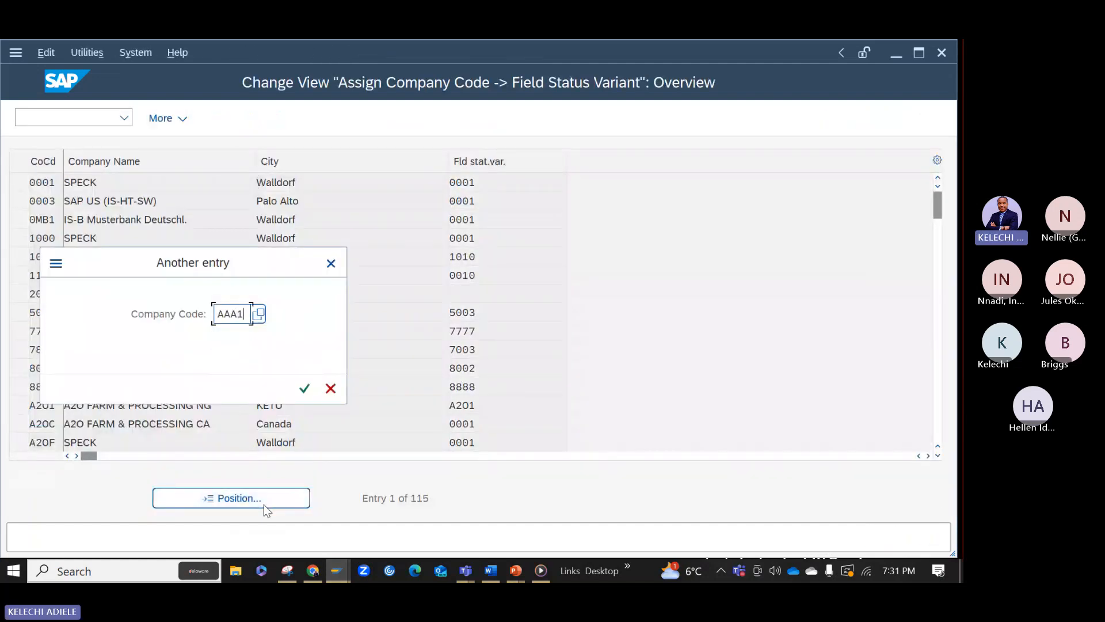
pyautogui.press('Return')
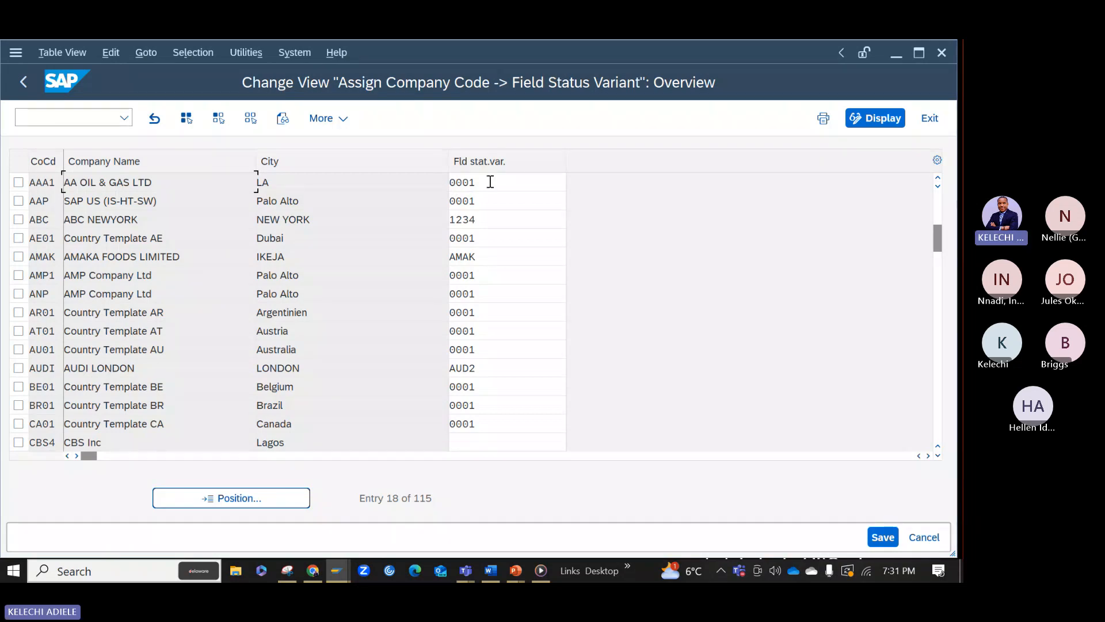
pyautogui.click(26, 86)
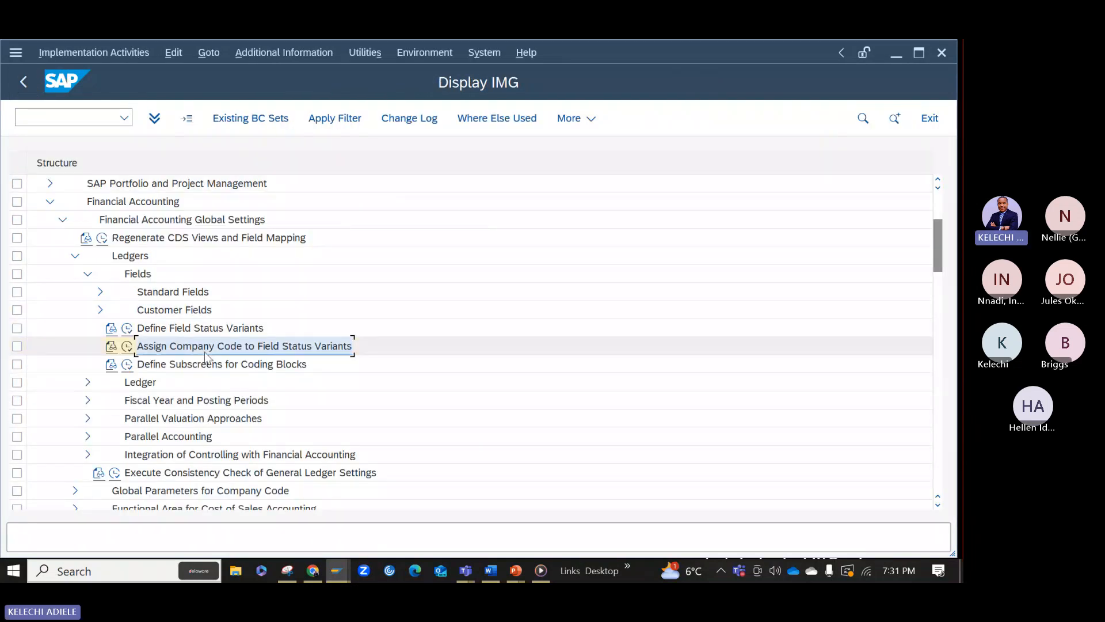
# Step: Collapse Fields, expand Fiscal Year and Posting Periods, and open the fiscal year variant maintenance
pyautogui.click(88, 274)
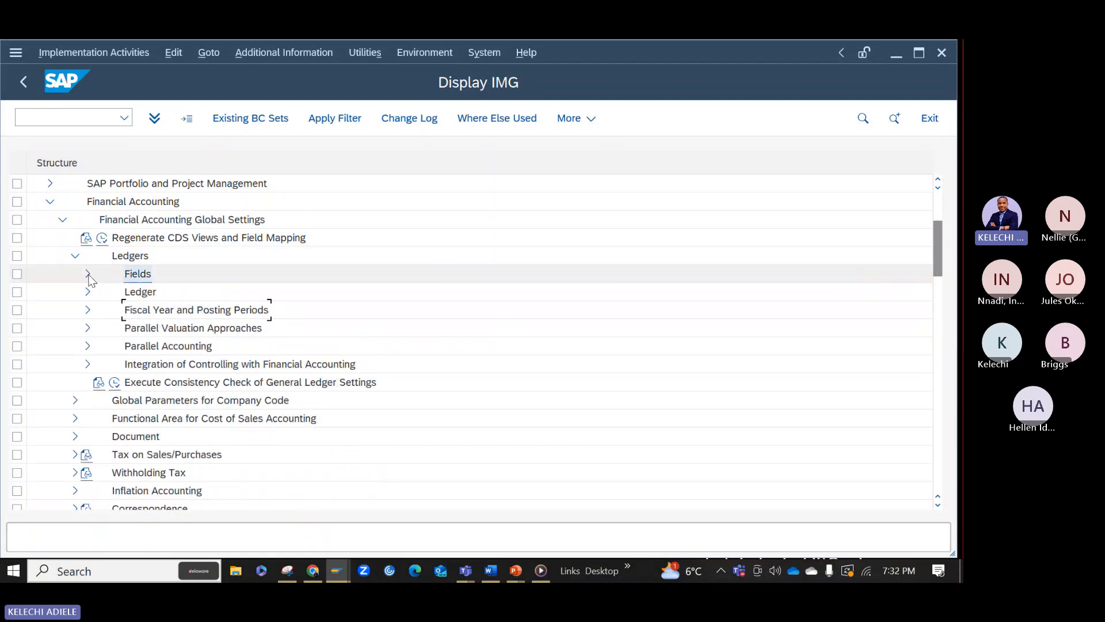
pyautogui.click(87, 311)
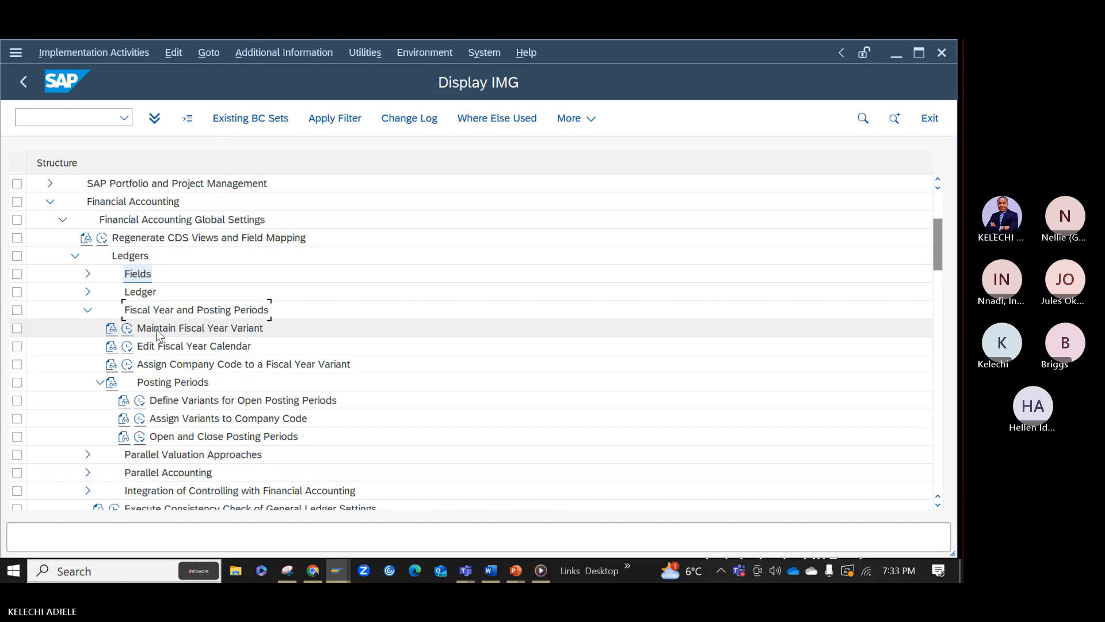
pyautogui.click(125, 330)
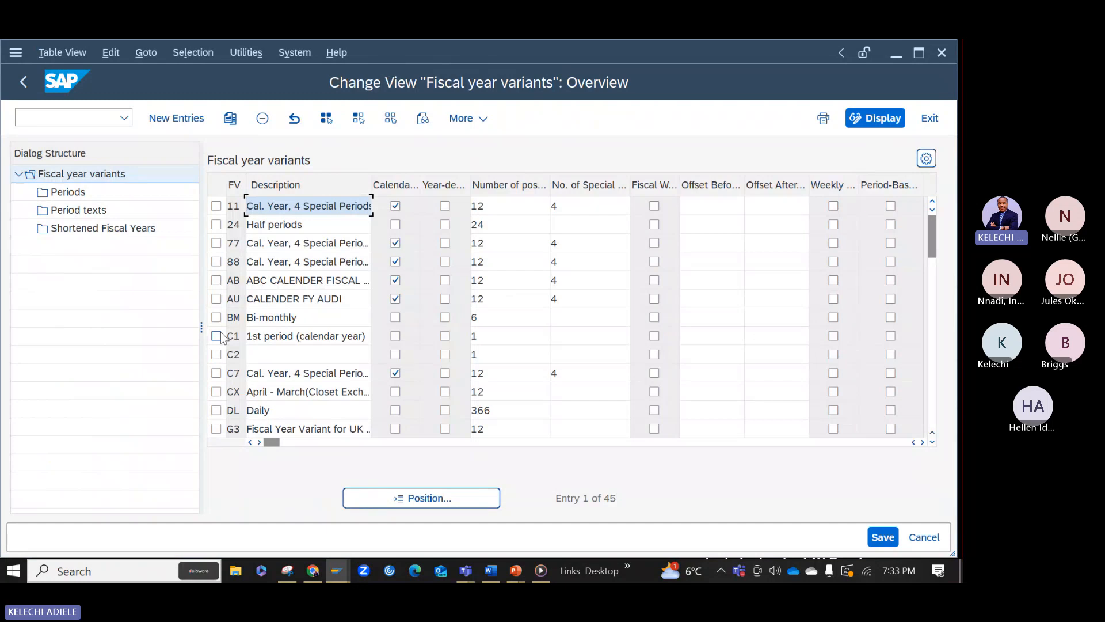
# Step: Look through the fiscal year variants down to K4, mark K4, and return to the implementation guide
pyautogui.click(933, 441)
pyautogui.click(933, 442)
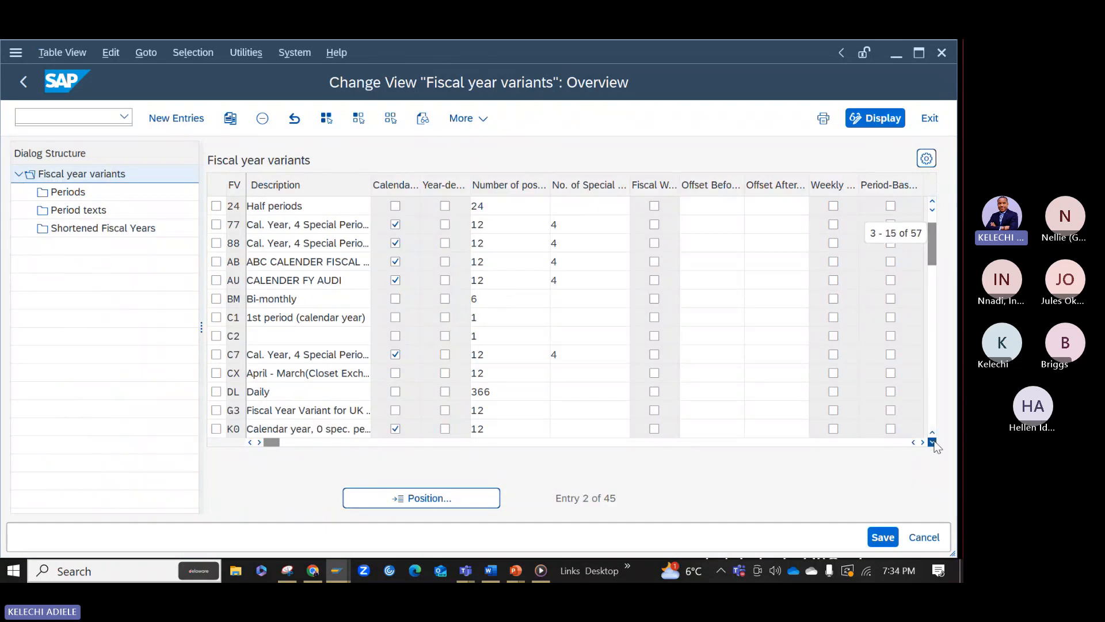
pyautogui.click(933, 442)
pyautogui.click(933, 442)
pyautogui.click(934, 443)
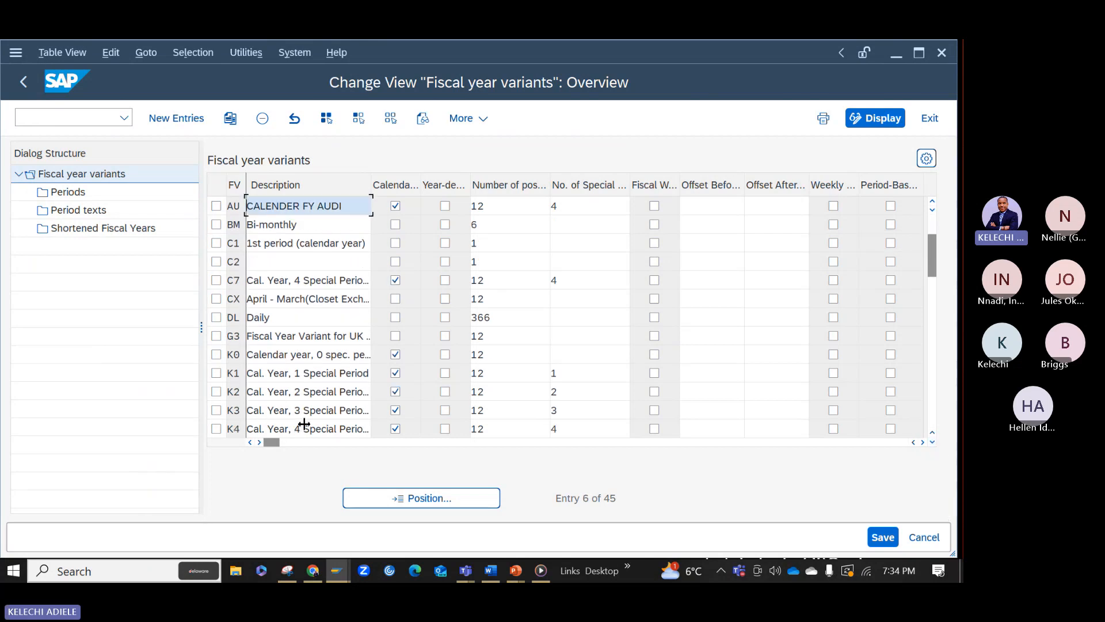
pyautogui.click(933, 442)
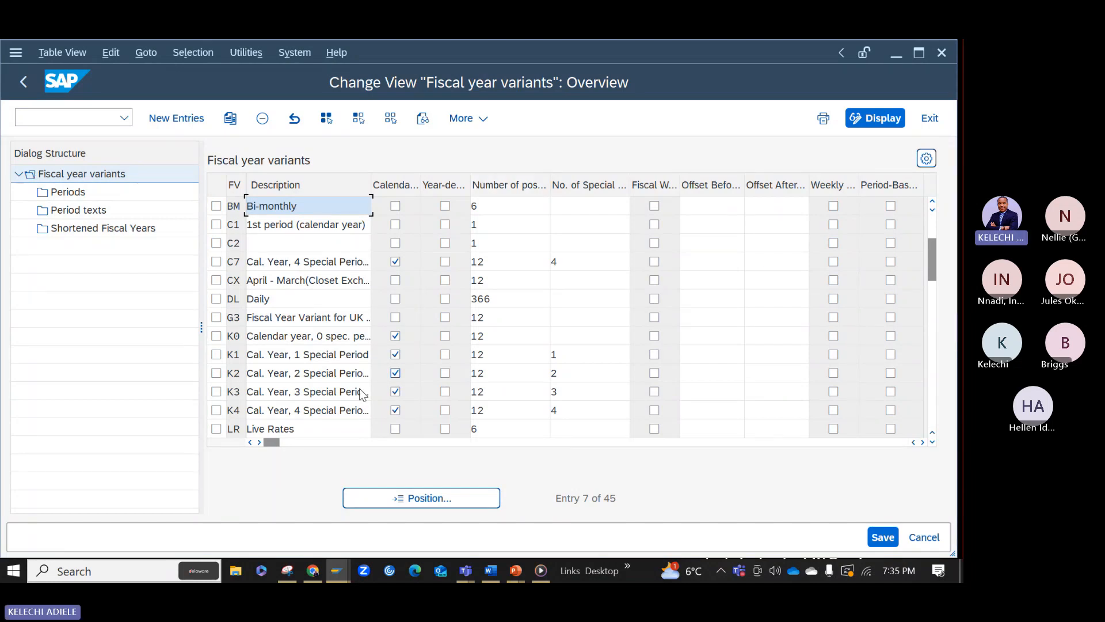
pyautogui.click(217, 410)
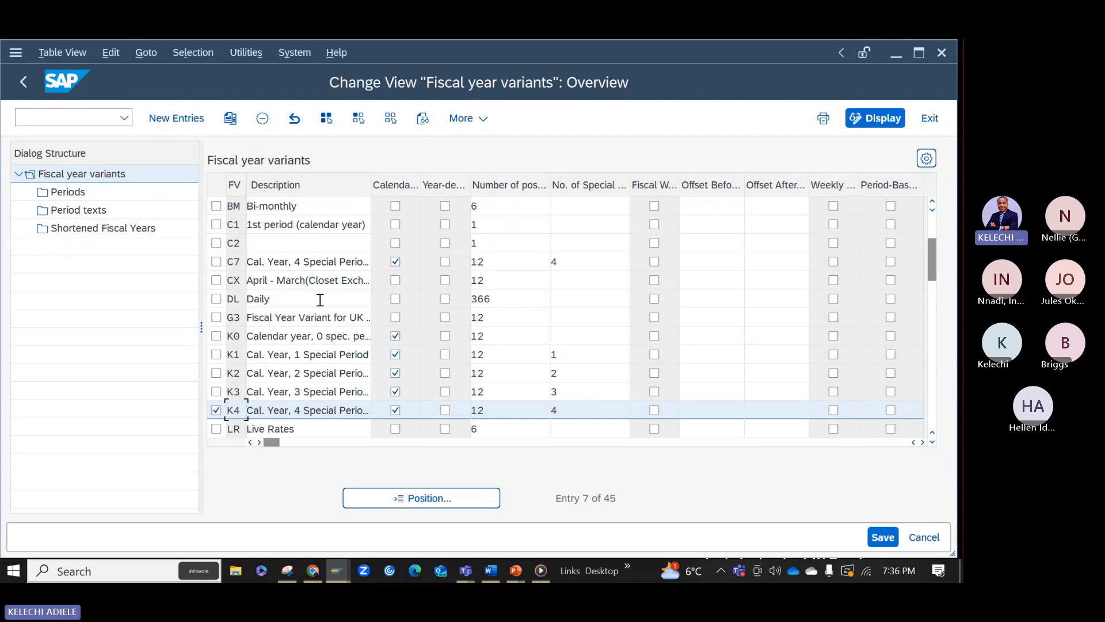
pyautogui.click(23, 86)
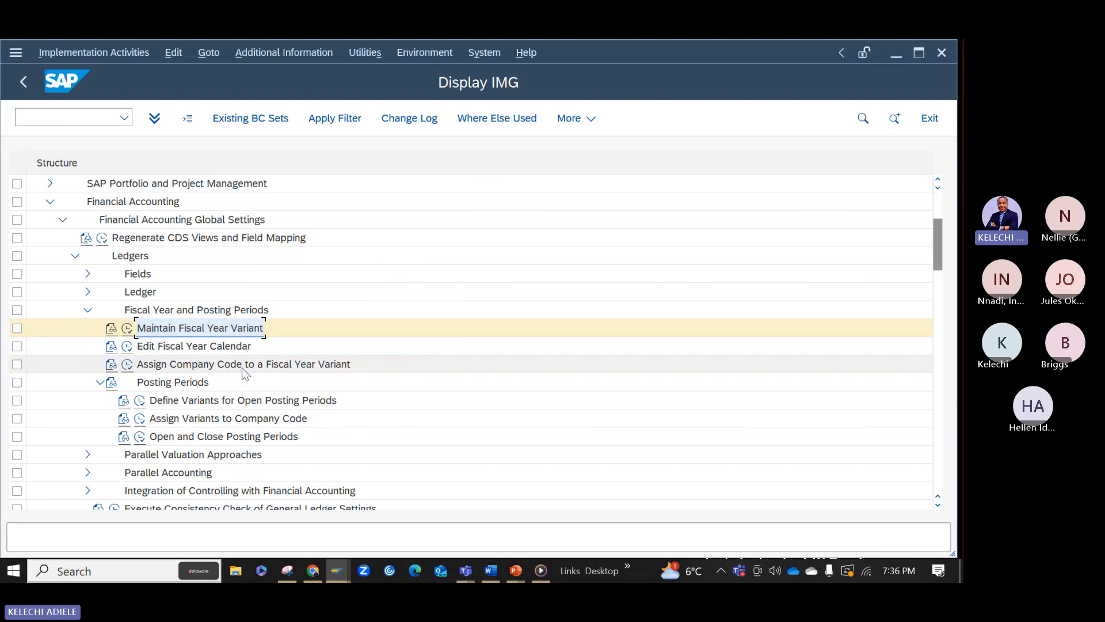
# Step: Check which fiscal year variant is assigned to company code AAA1, and return to the implementation guide
pyautogui.click(127, 365)
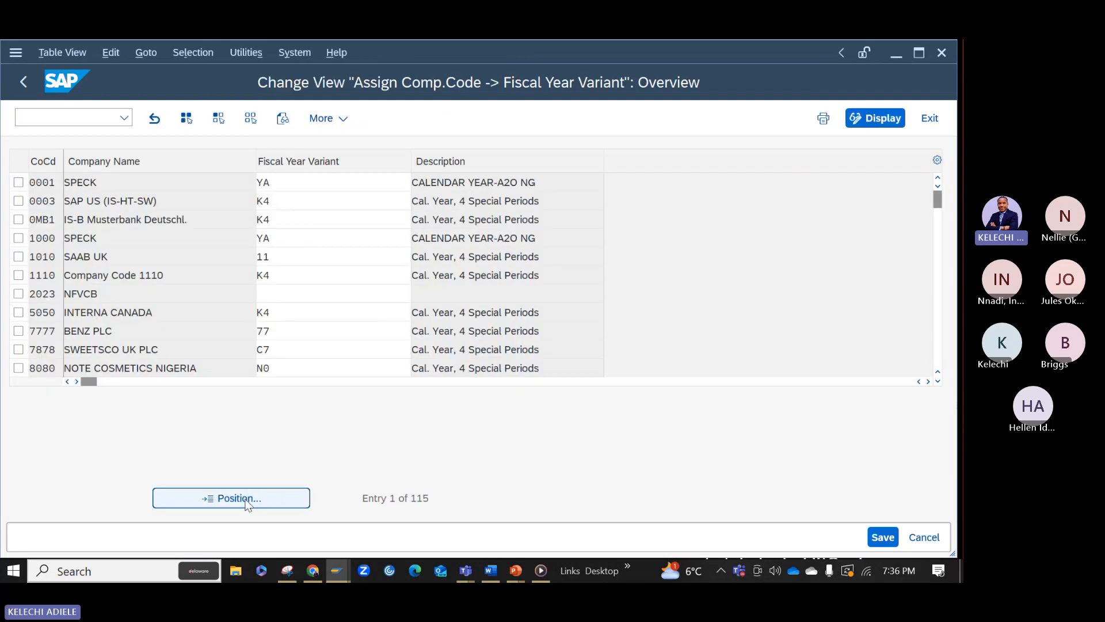
pyautogui.click(247, 503)
pyautogui.write('AAA1')
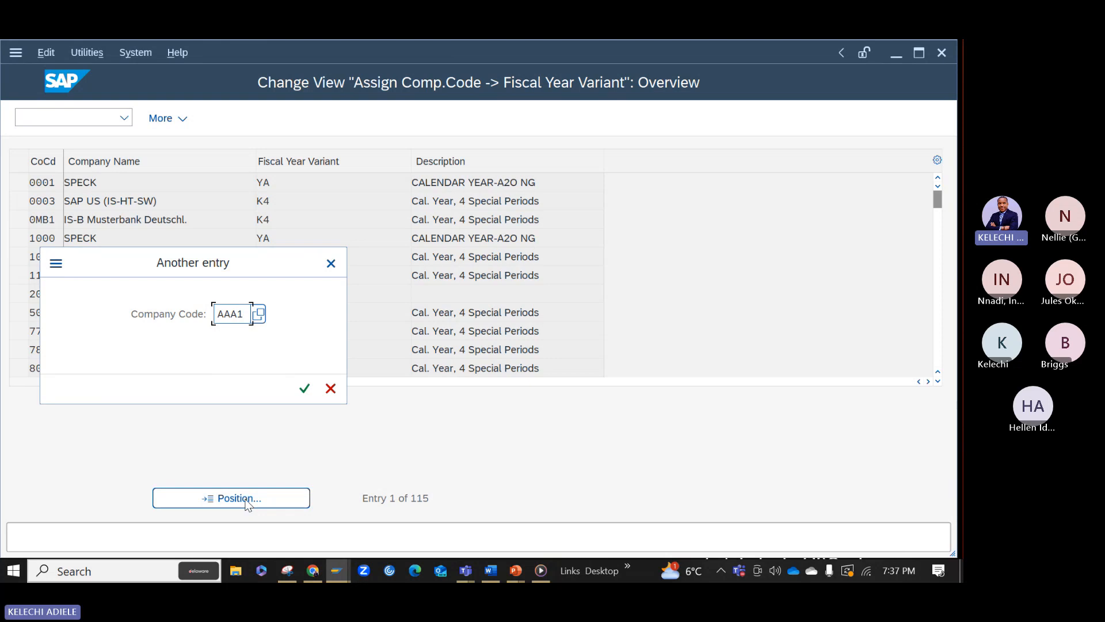
pyautogui.press('Return')
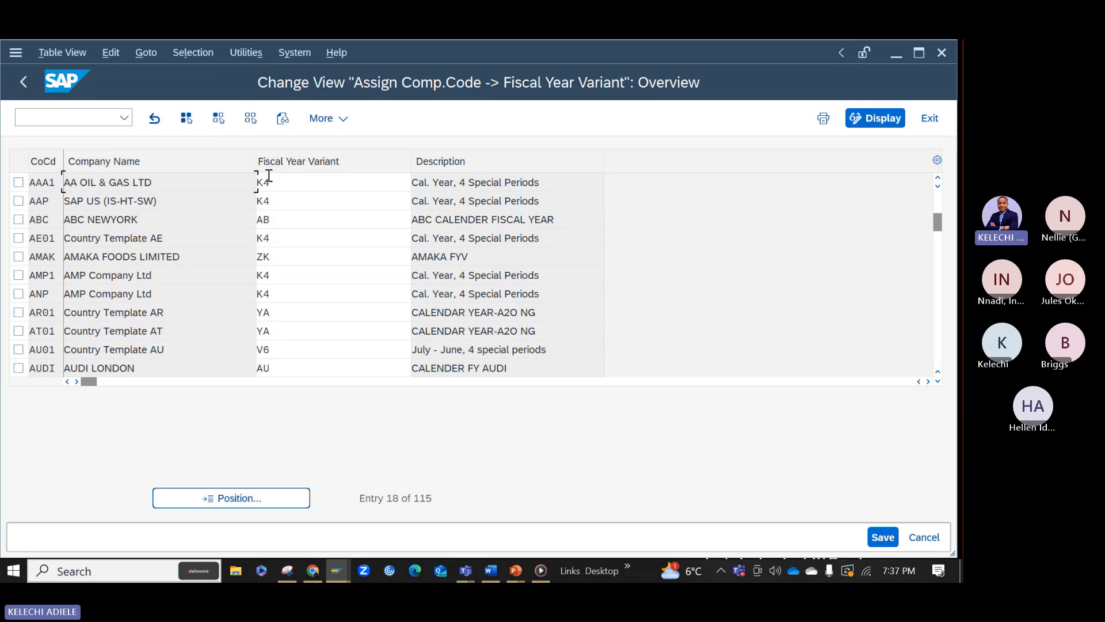
pyautogui.click(23, 89)
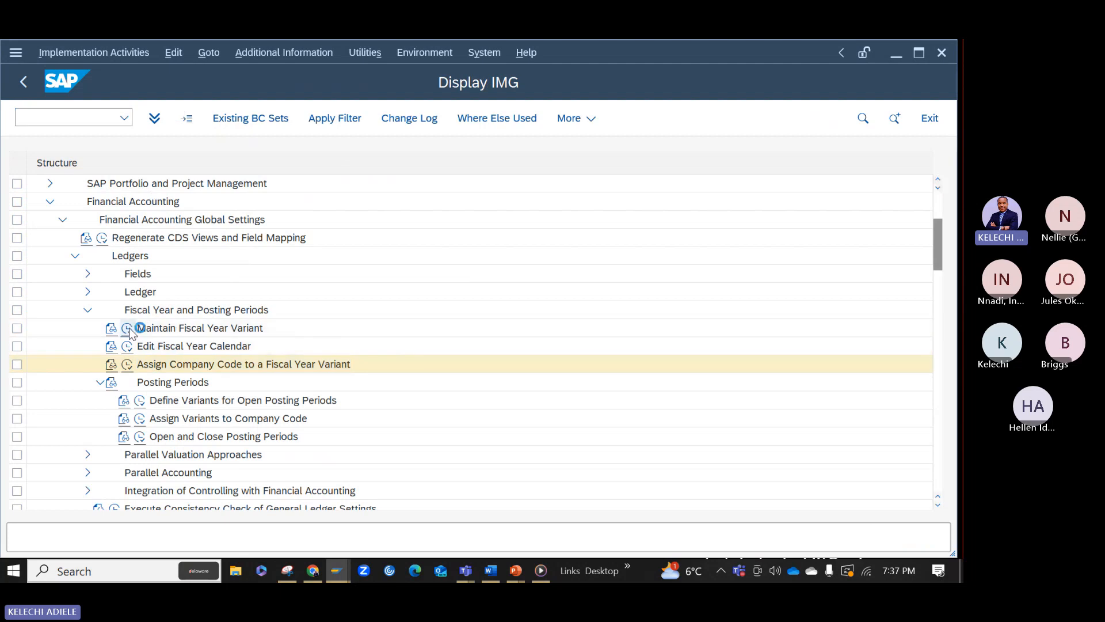
pyautogui.click(128, 329)
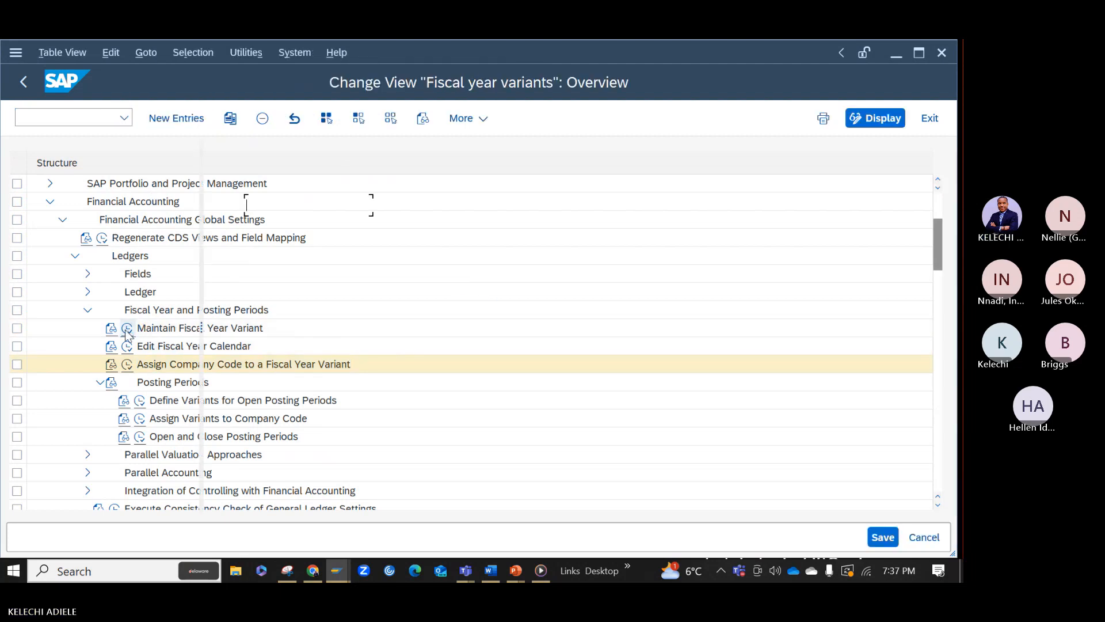
pyautogui.click(216, 391)
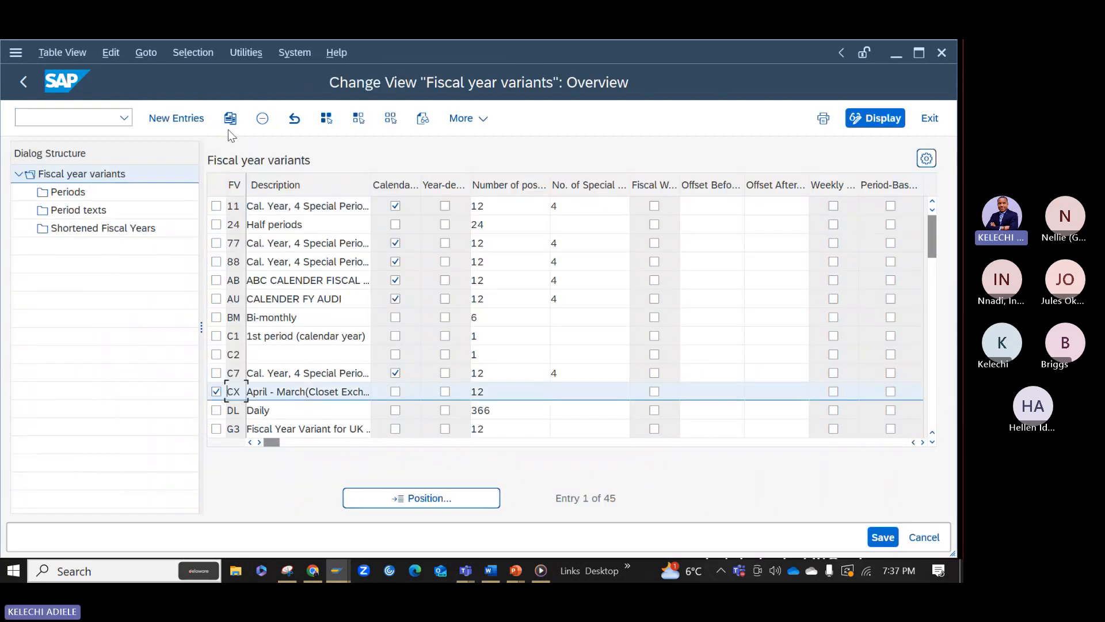
pyautogui.click(230, 118)
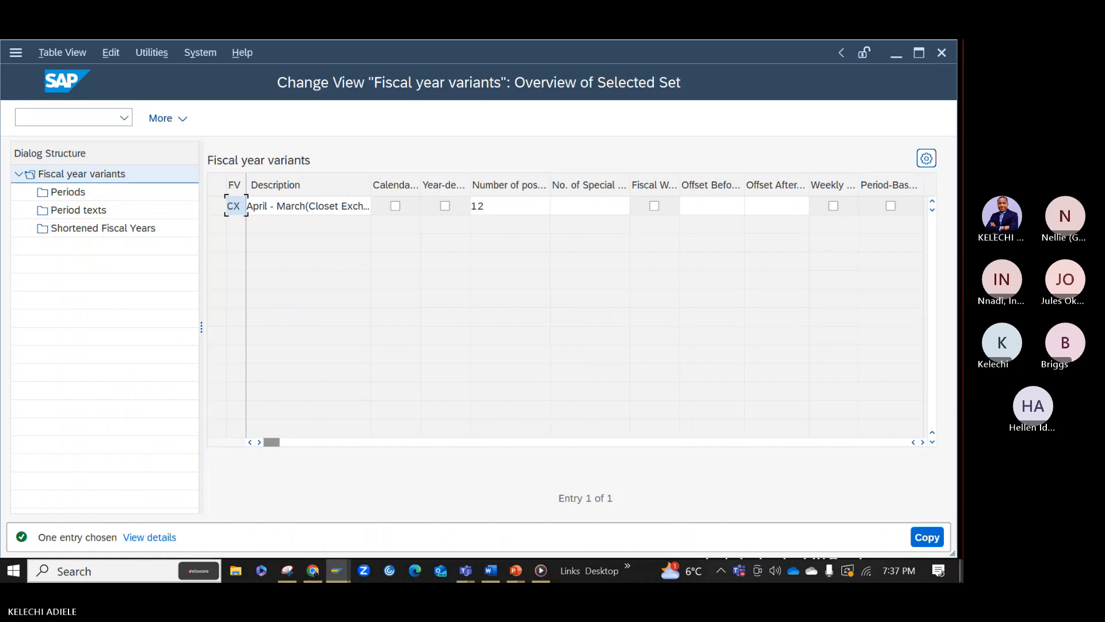
pyautogui.click(167, 118)
pyautogui.click(193, 143)
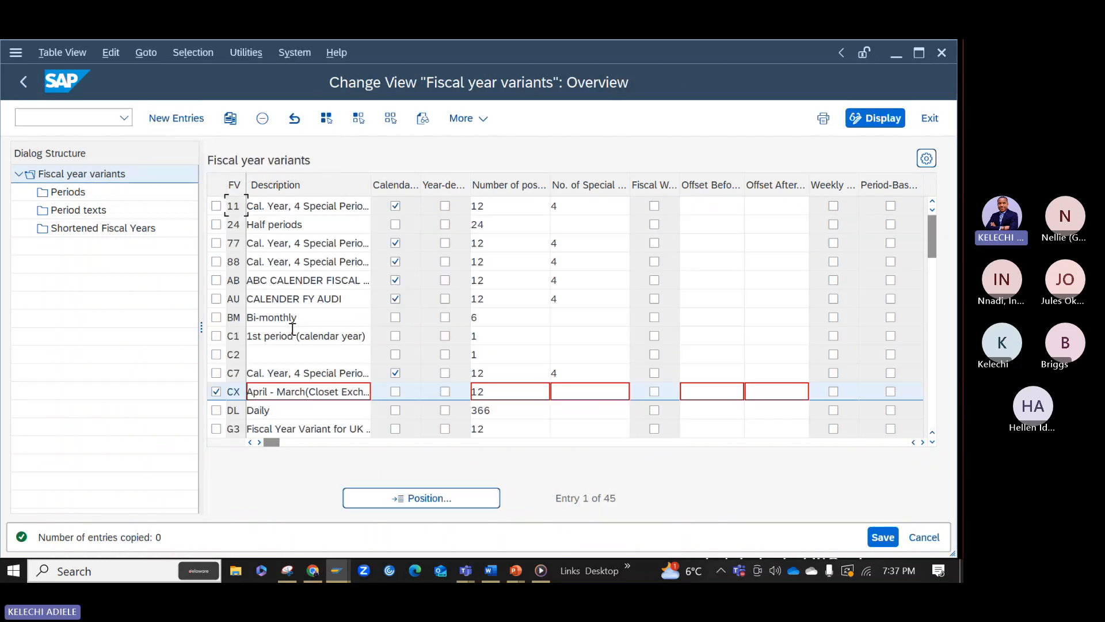
pyautogui.click(20, 79)
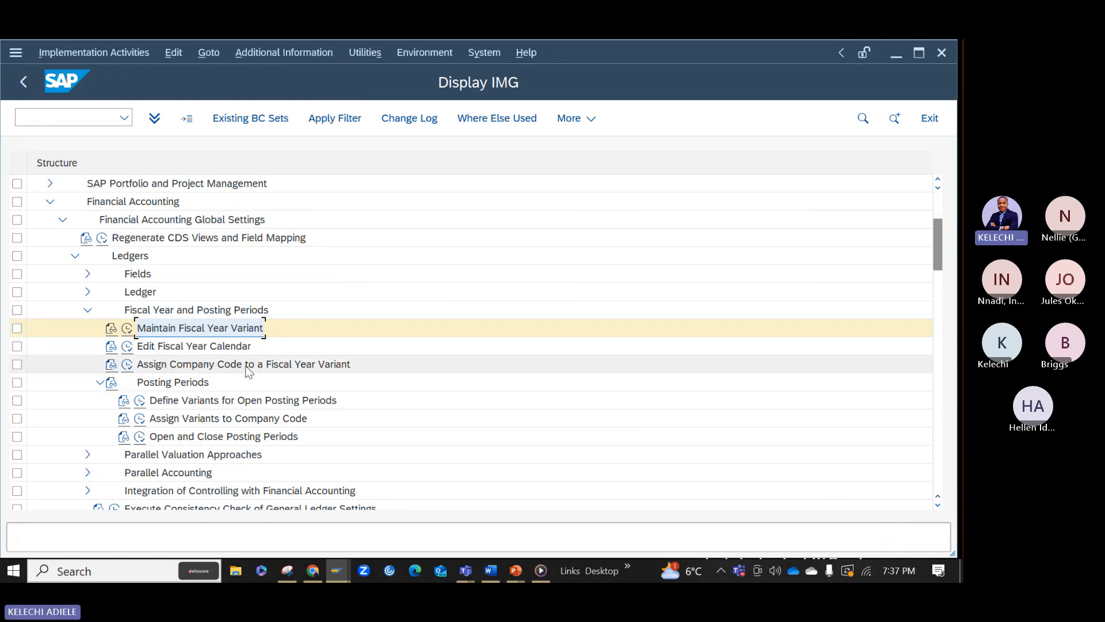
pyautogui.click(87, 311)
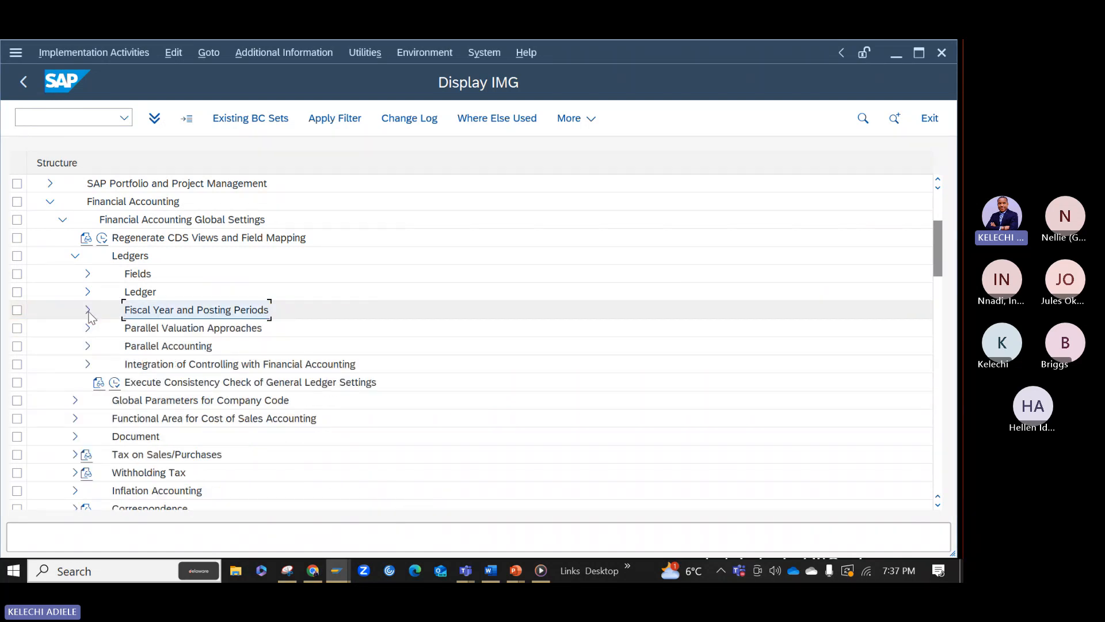
pyautogui.click(87, 311)
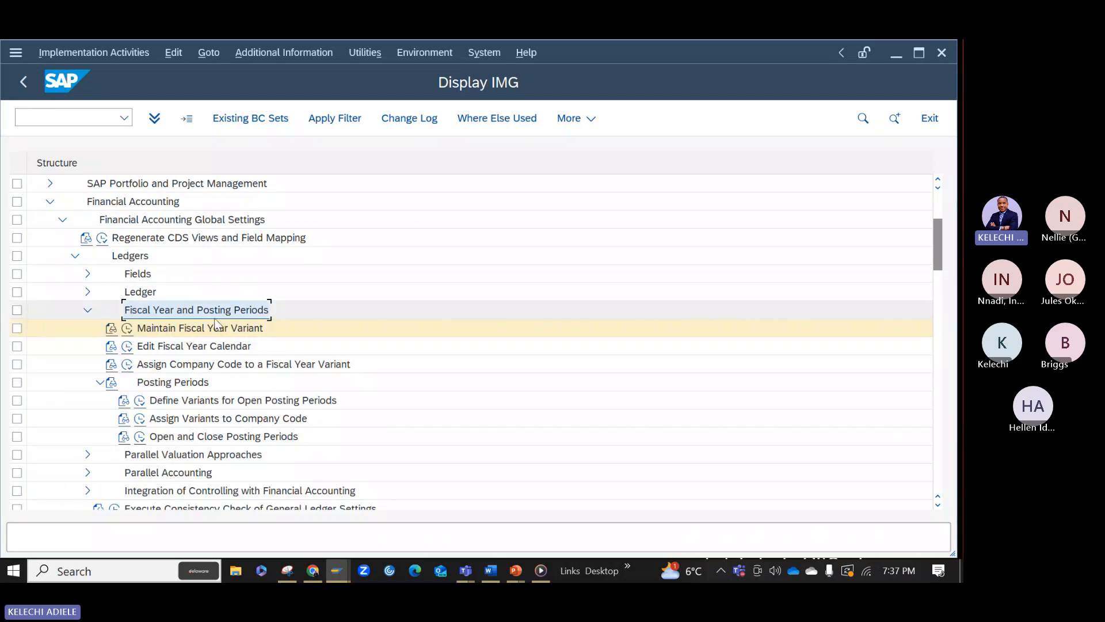
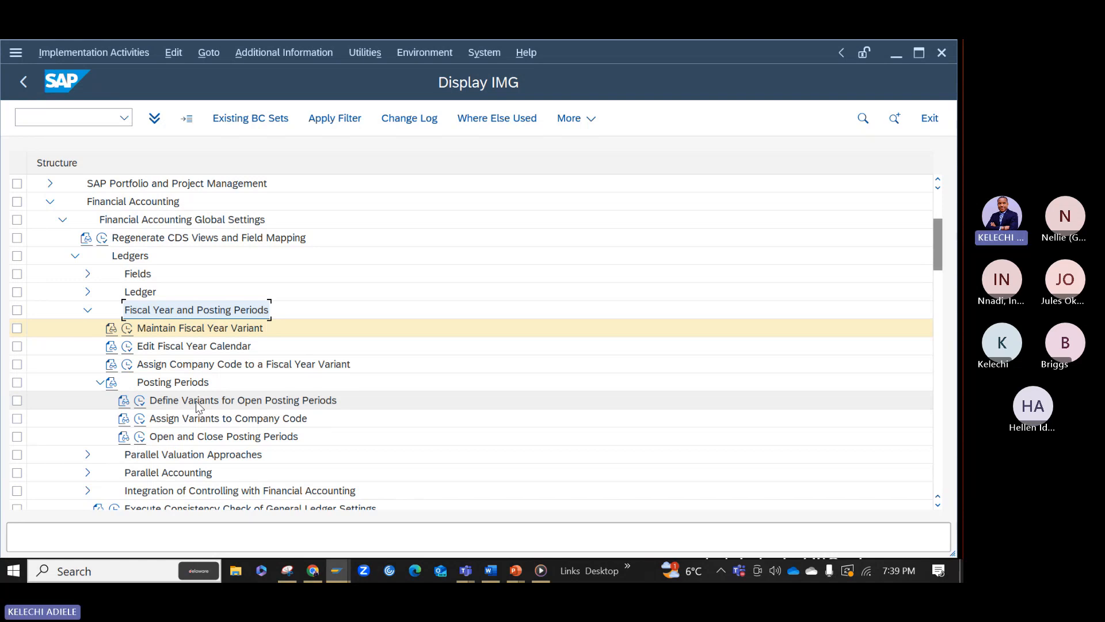
# Step: Open the variant definitions for open posting periods and copy variant 0001 with AAA1 as the new variant code
pyautogui.click(140, 401)
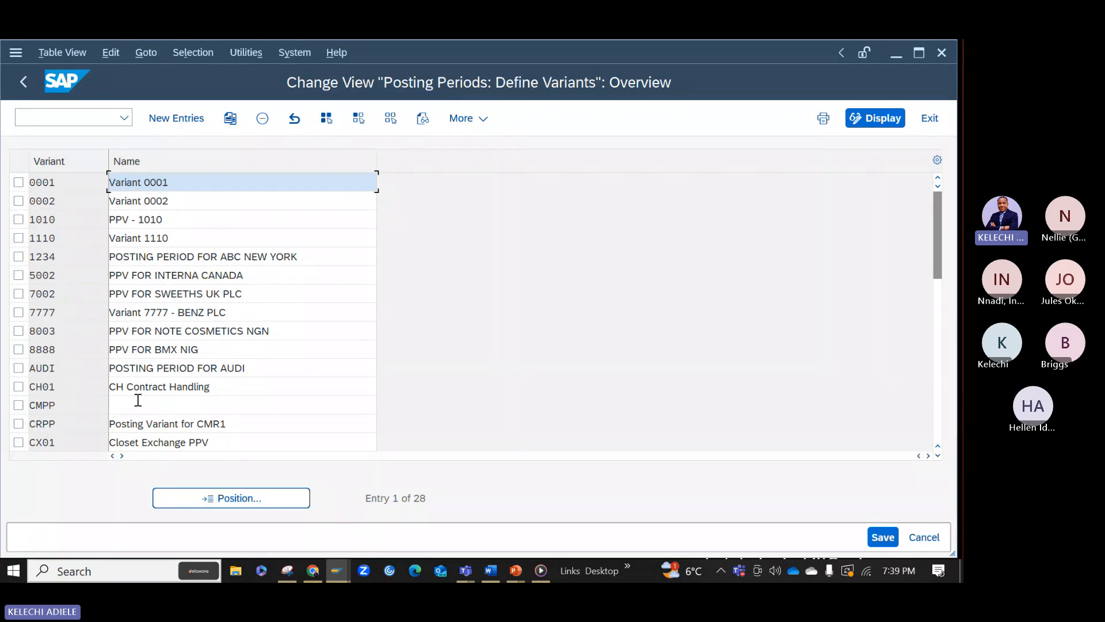
pyautogui.click(18, 183)
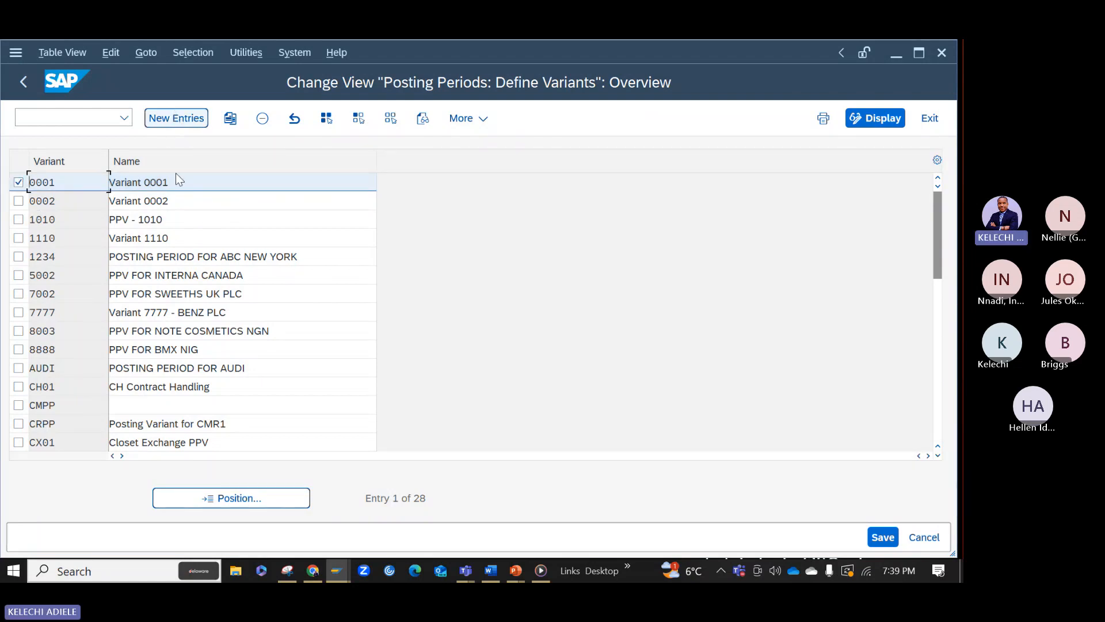
pyautogui.click(233, 119)
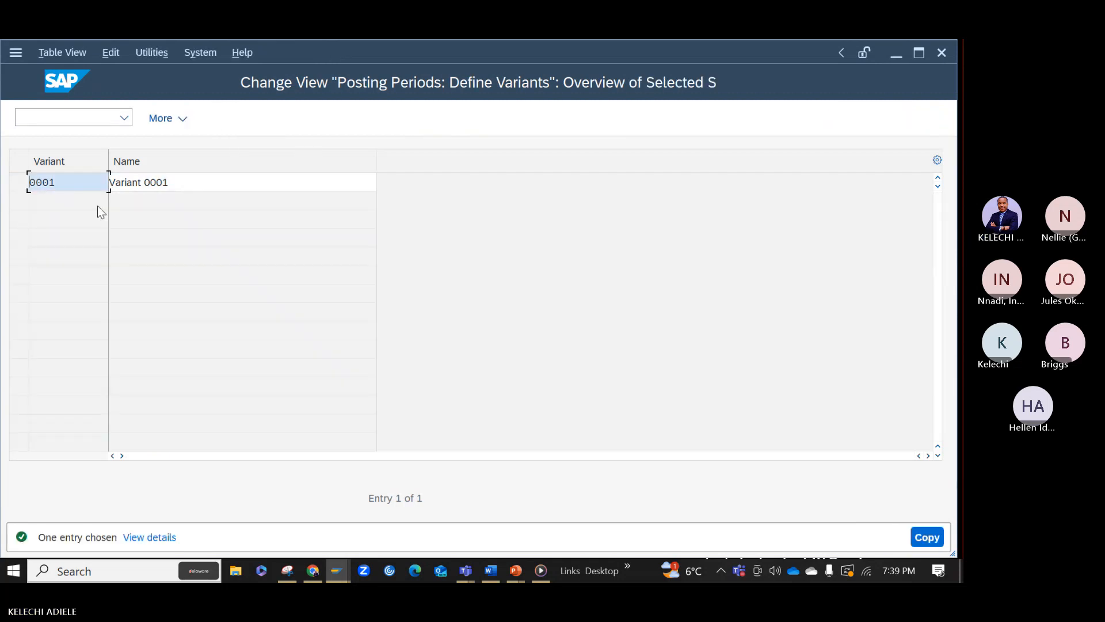
pyautogui.moveTo(87, 183); pyautogui.dragTo(5, 178)
pyautogui.press('Delete')
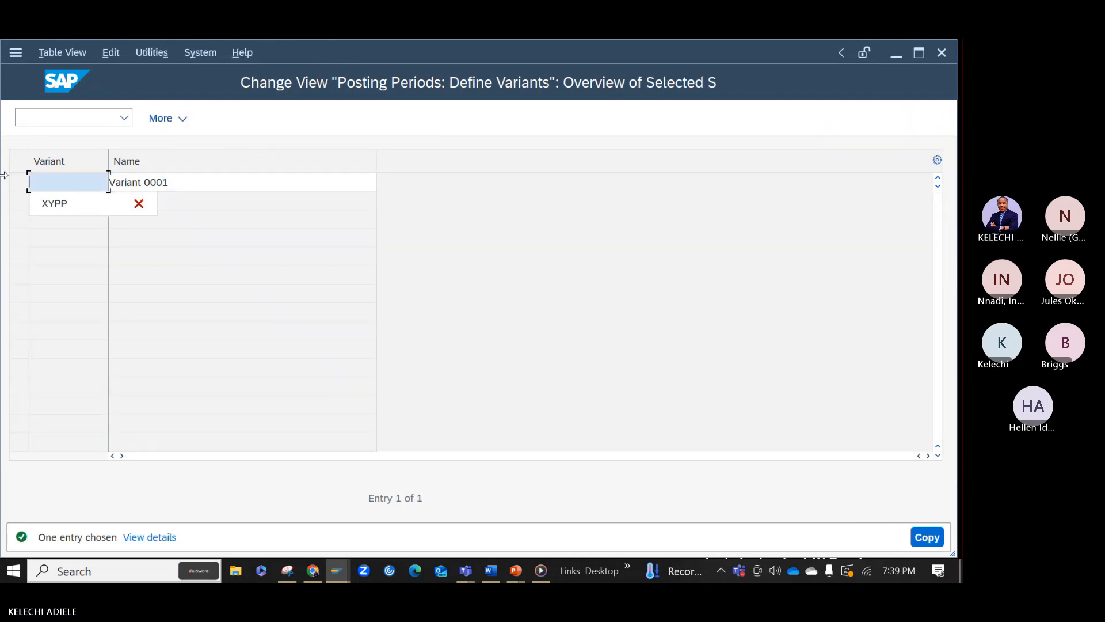
pyautogui.write('AAA1')
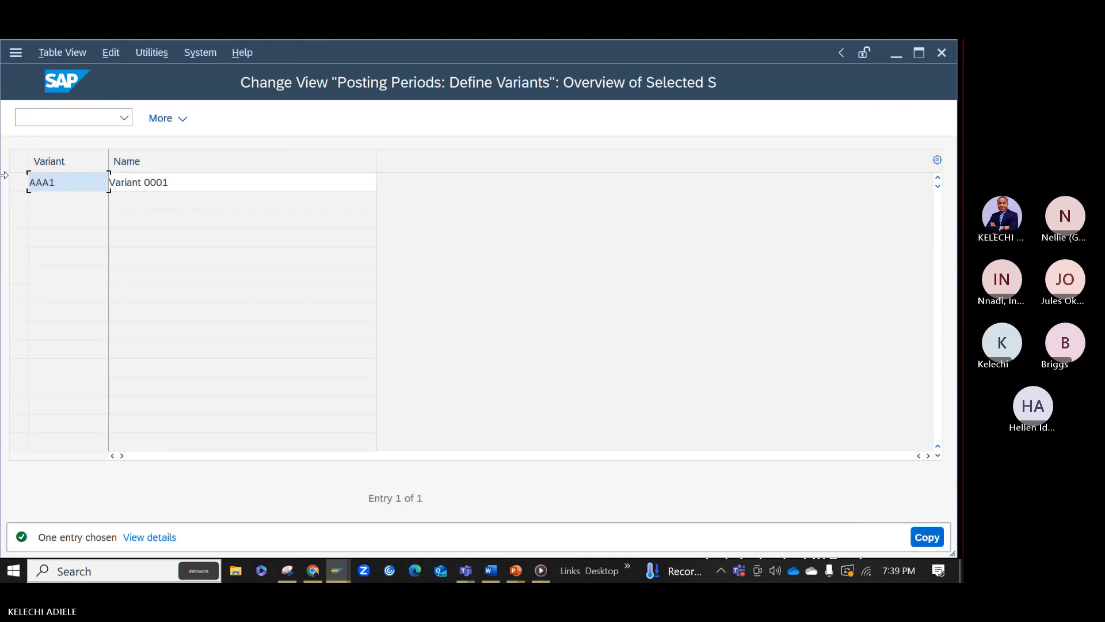
# Step: Name the copied posting period variant "Variant AAA1" and confirm the copy
pyautogui.press('Tab')
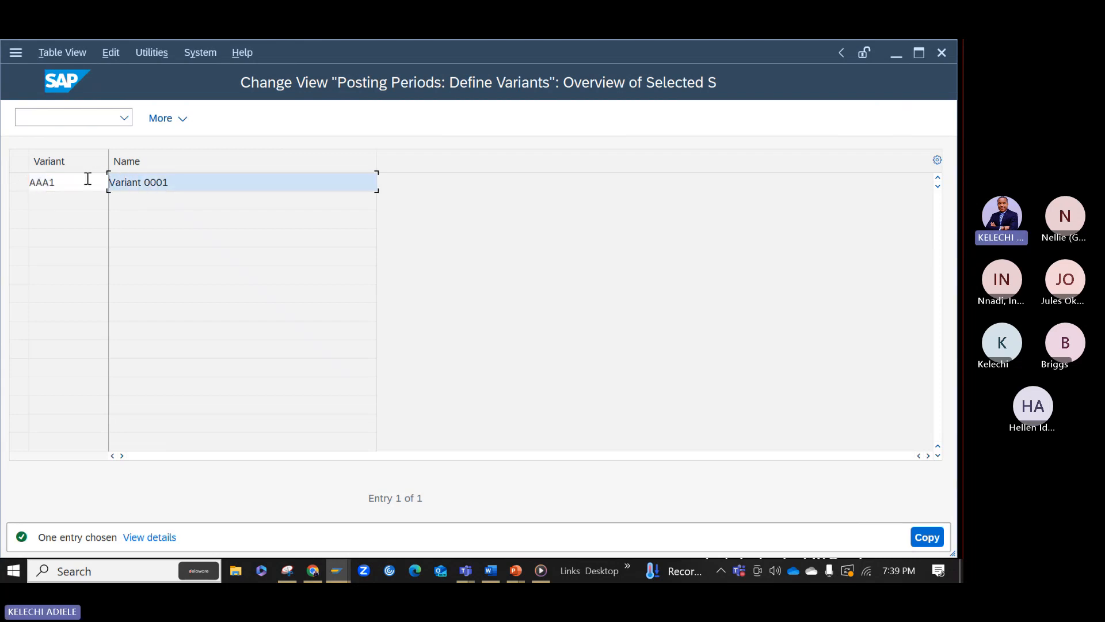
pyautogui.moveTo(188, 184); pyautogui.dragTo(87, 179)
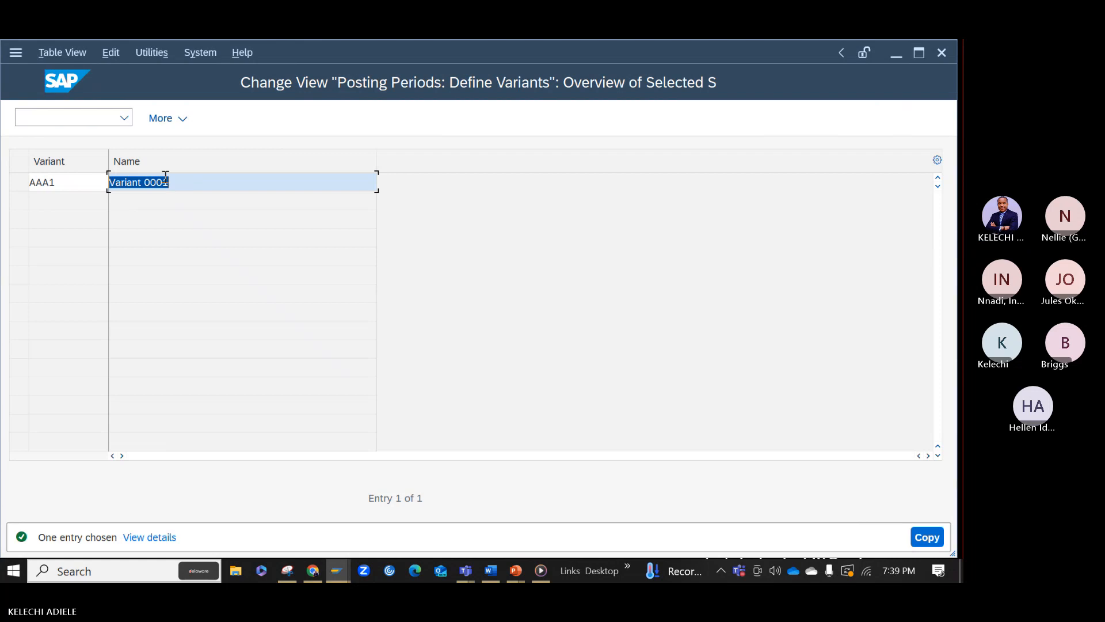
pyautogui.click(186, 187)
pyautogui.press('BackSpace')
pyautogui.press('BackSpace')
pyautogui.press('BackSpace')
pyautogui.press('BackSpace')
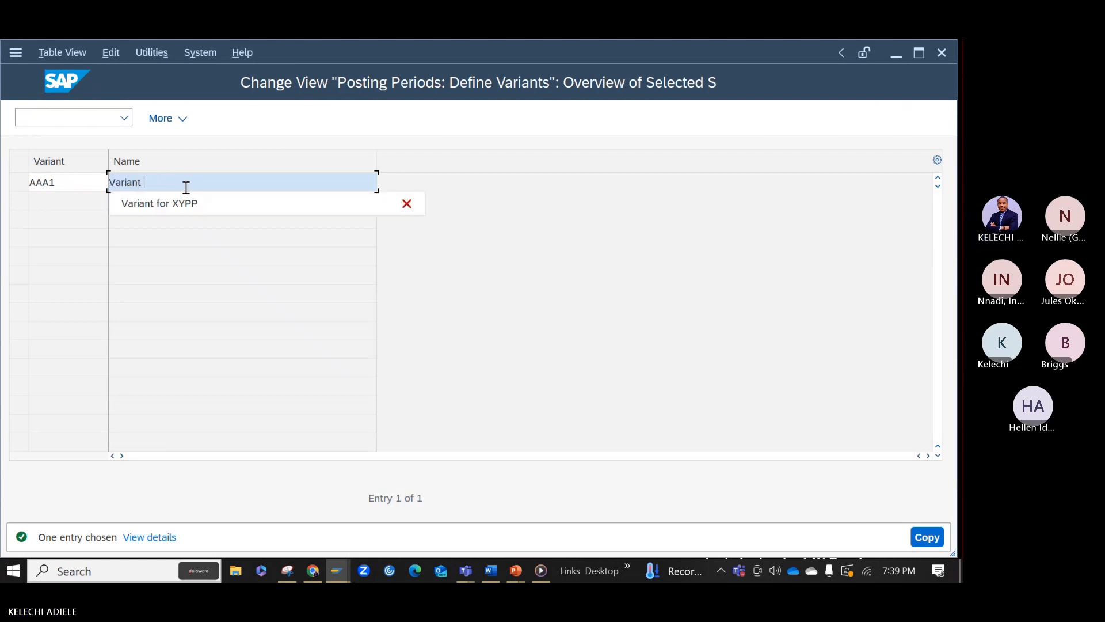
pyautogui.write('AAA1')
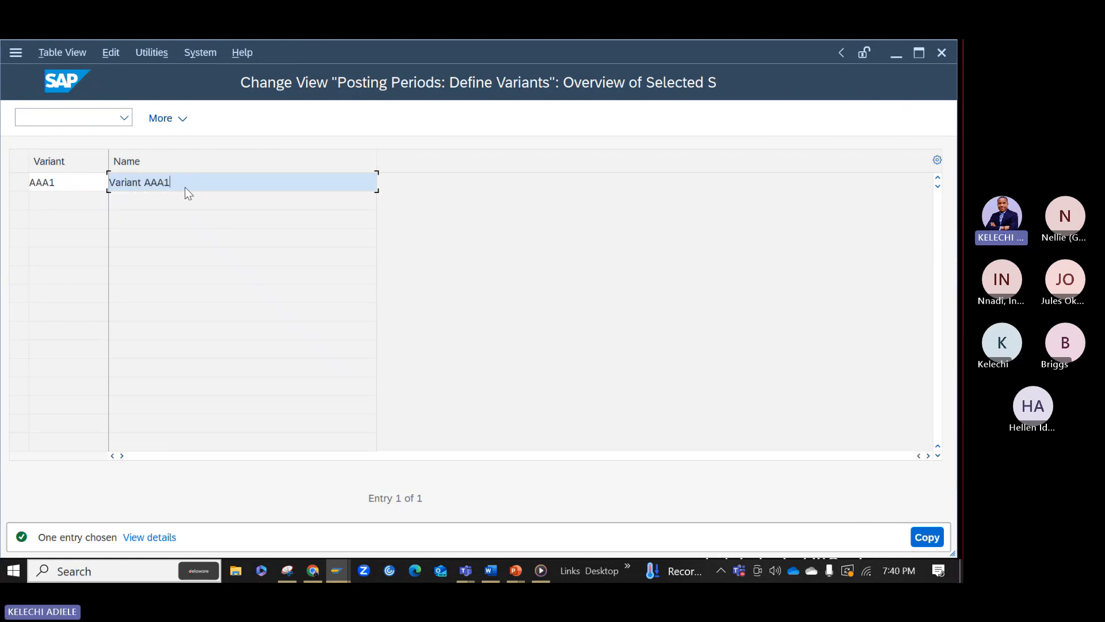
pyautogui.press('Return')
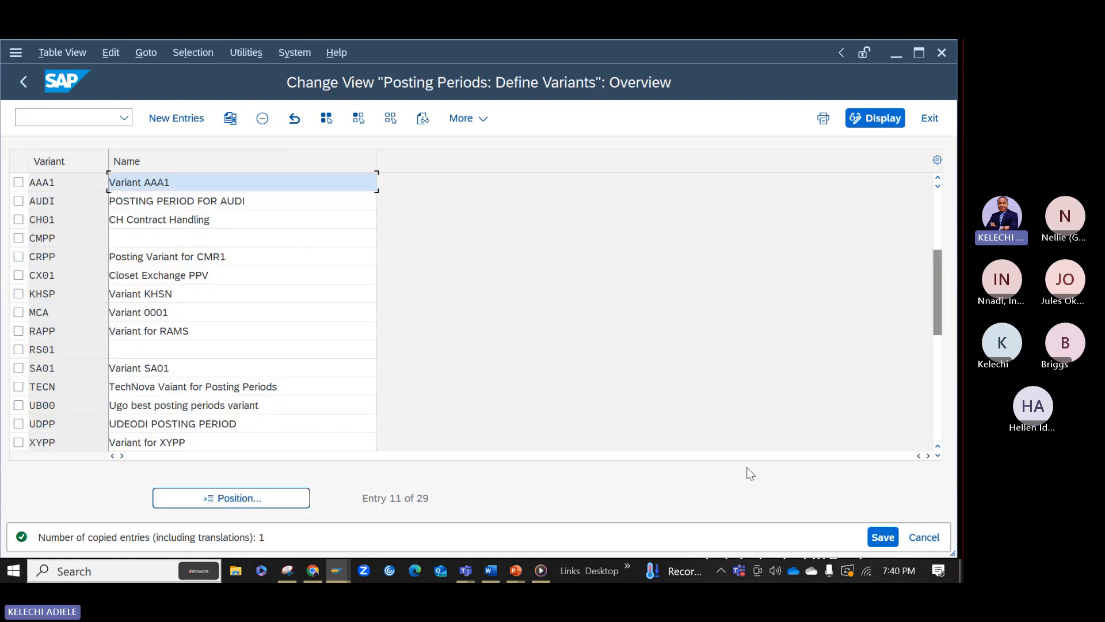
# Step: Save the new posting period variant under the customizing request and return to the implementation guide
pyautogui.click(882, 536)
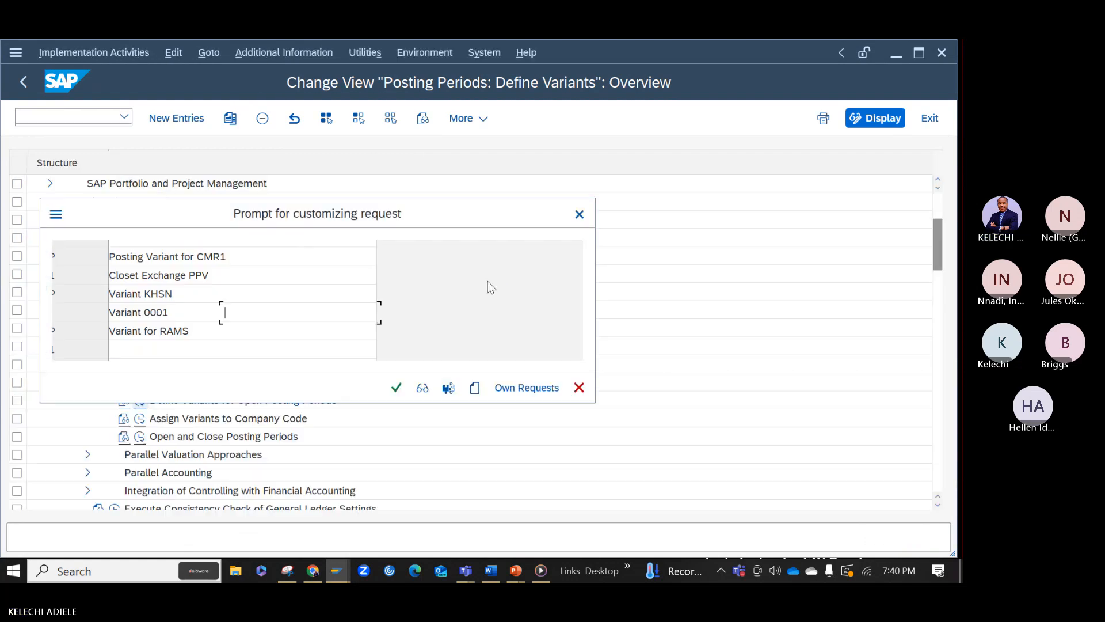
pyautogui.click(396, 388)
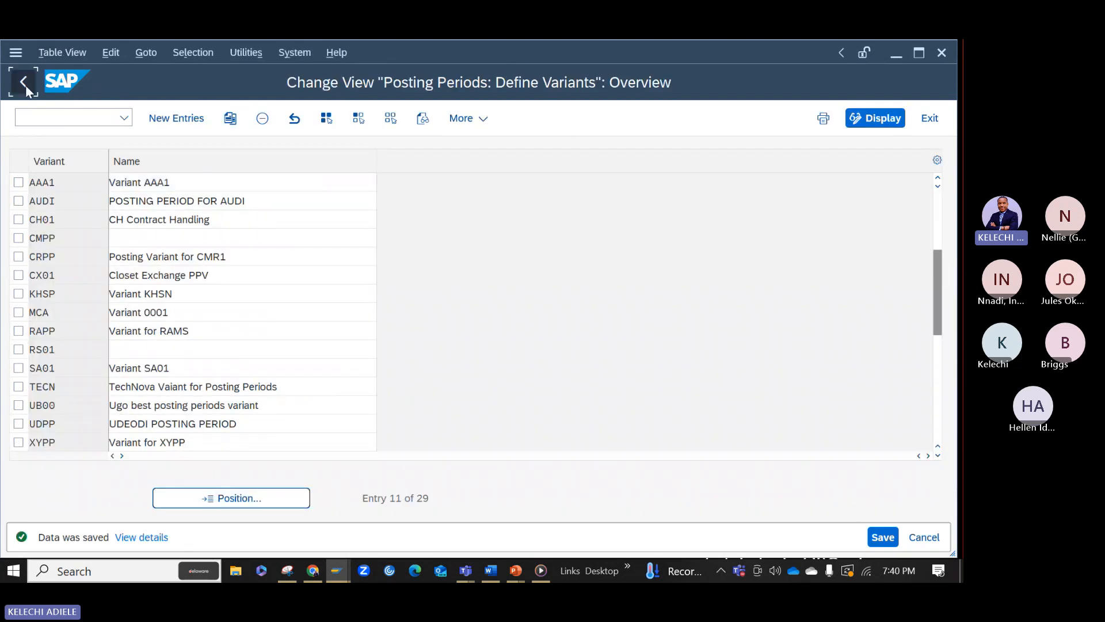
pyautogui.click(25, 89)
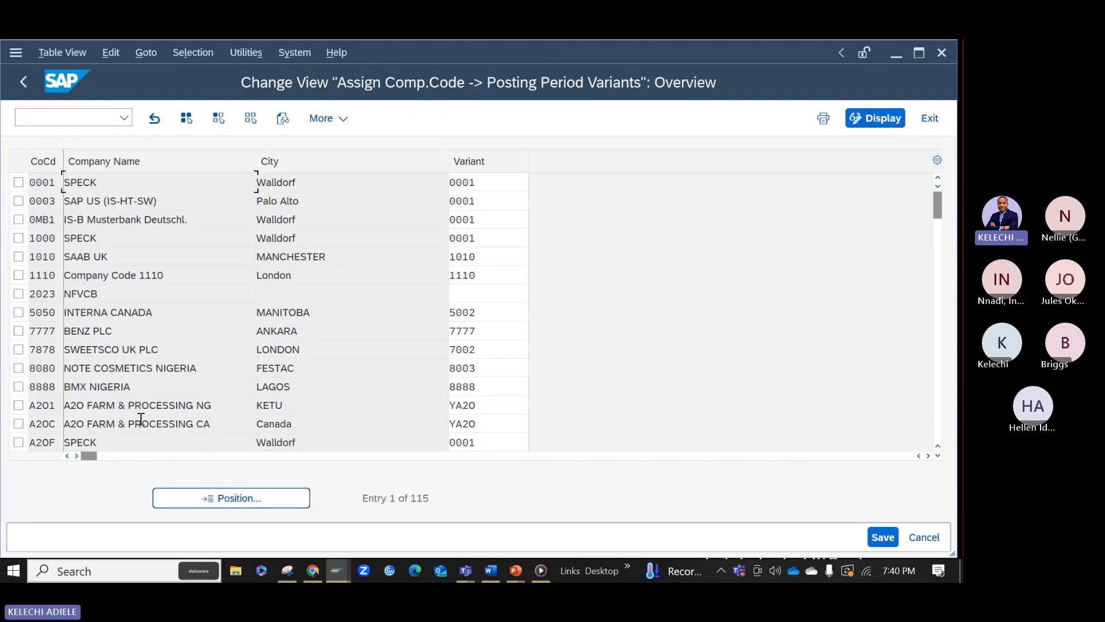
# Step: Find company code AAA1 in the posting period variant assignment and set its variant to AAA1
pyautogui.click(241, 506)
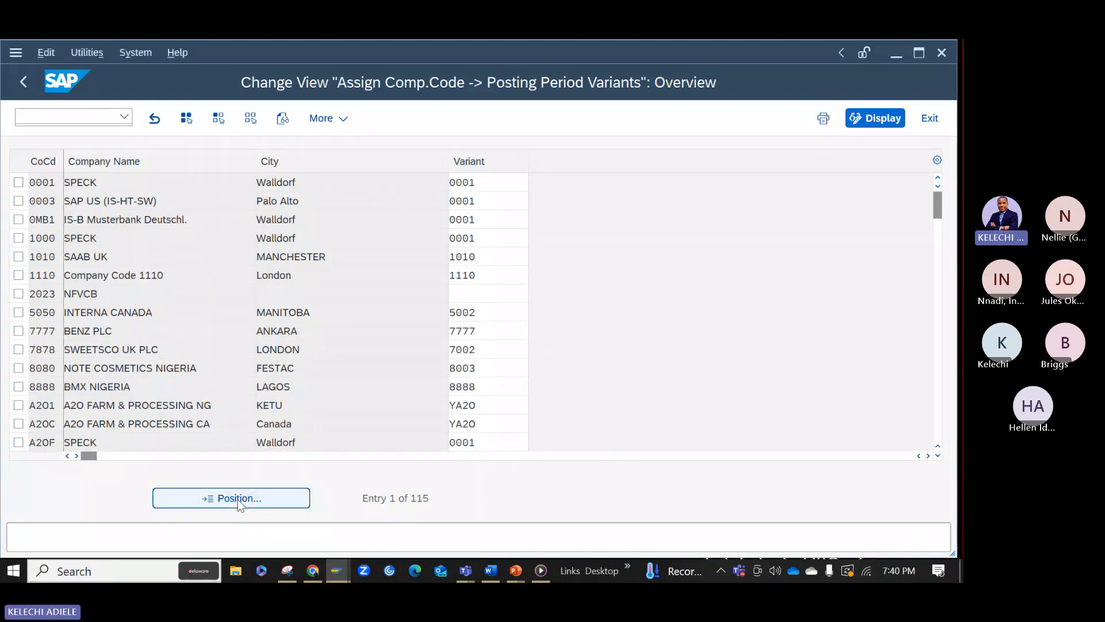
pyautogui.write('AAA1')
pyautogui.press('Return')
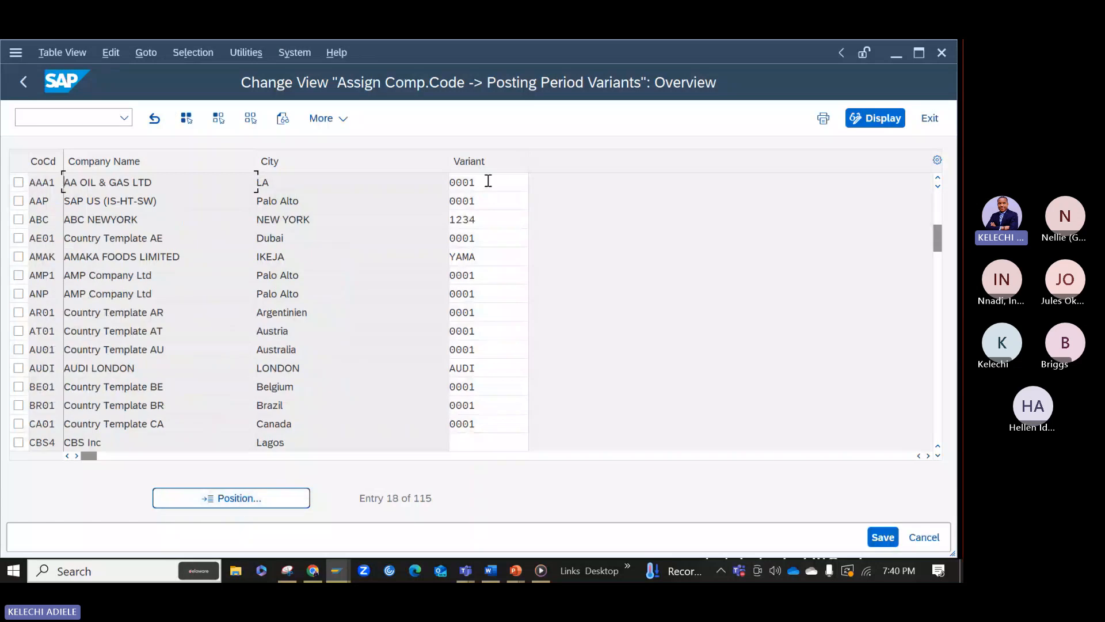
pyautogui.moveTo(489, 181); pyautogui.dragTo(425, 179)
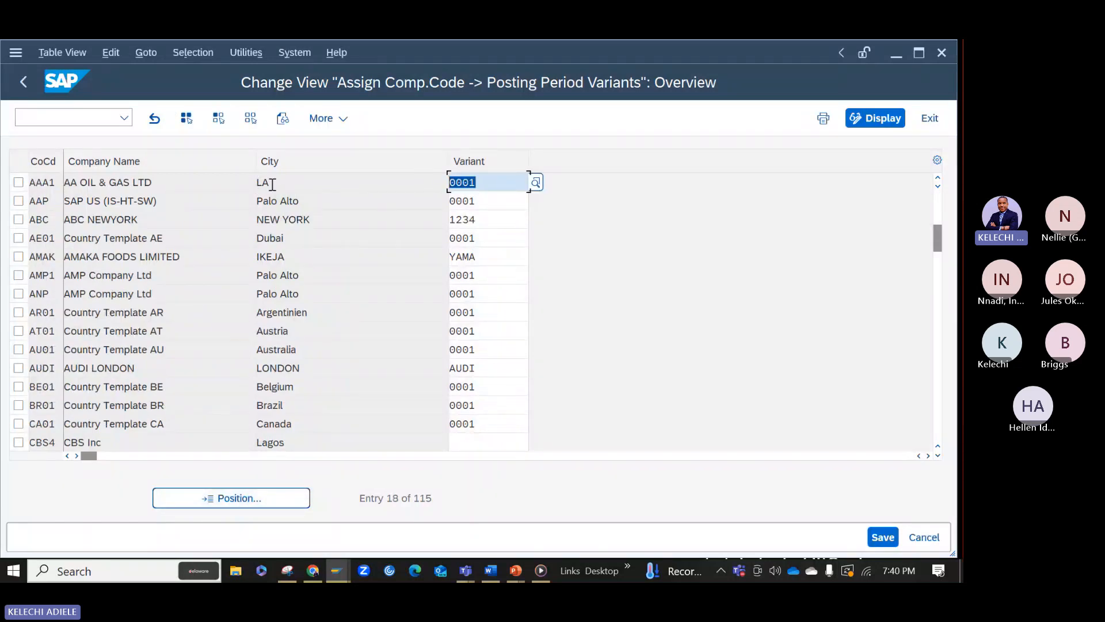
pyautogui.write('AAA1')
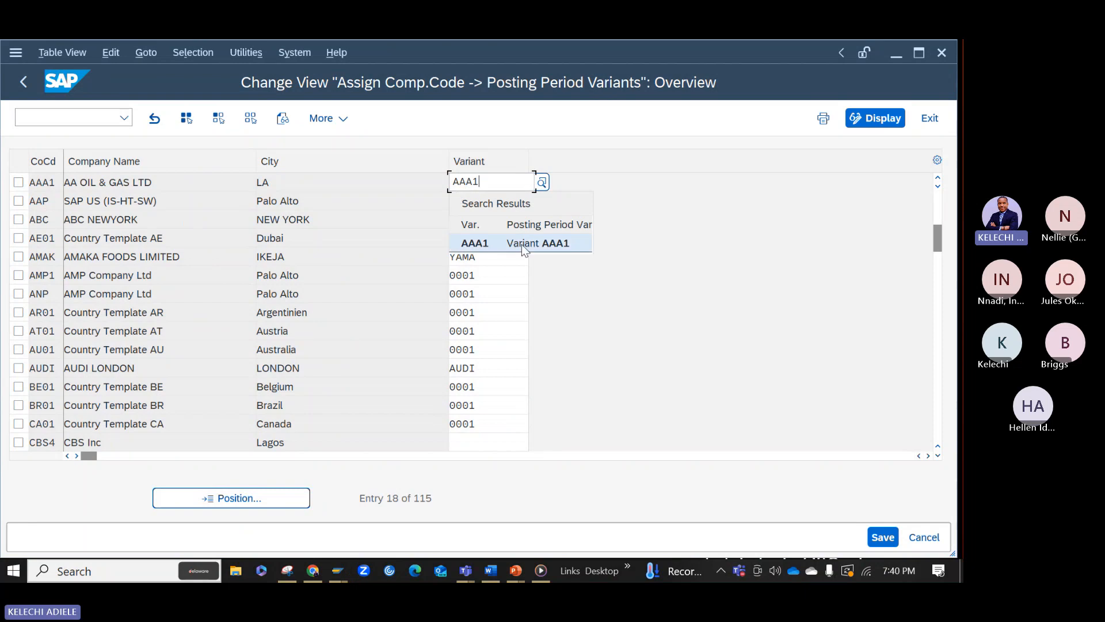
pyautogui.click(521, 244)
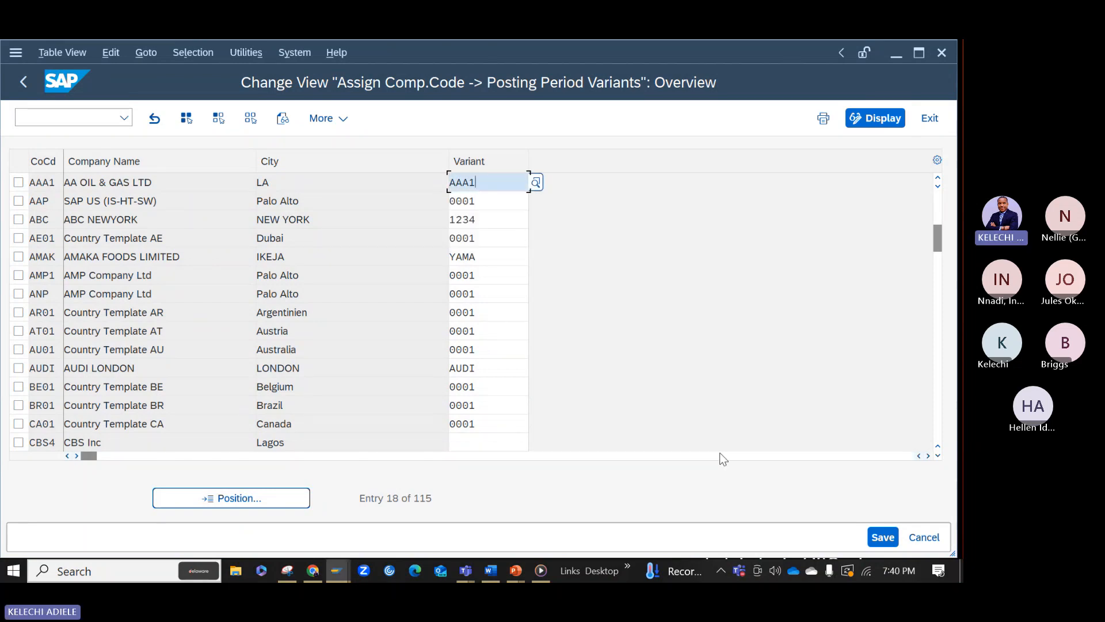
# Step: Save the posting period variant assignment for company code AAA1 under the customizing request and return to the implementation guide
pyautogui.click(882, 538)
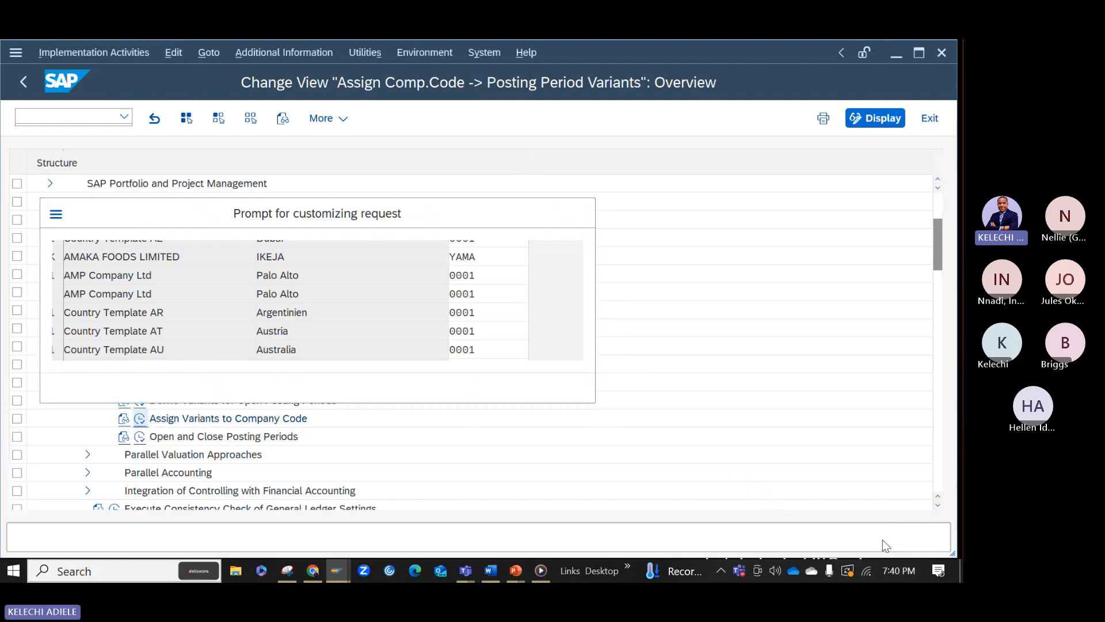
pyautogui.click(397, 387)
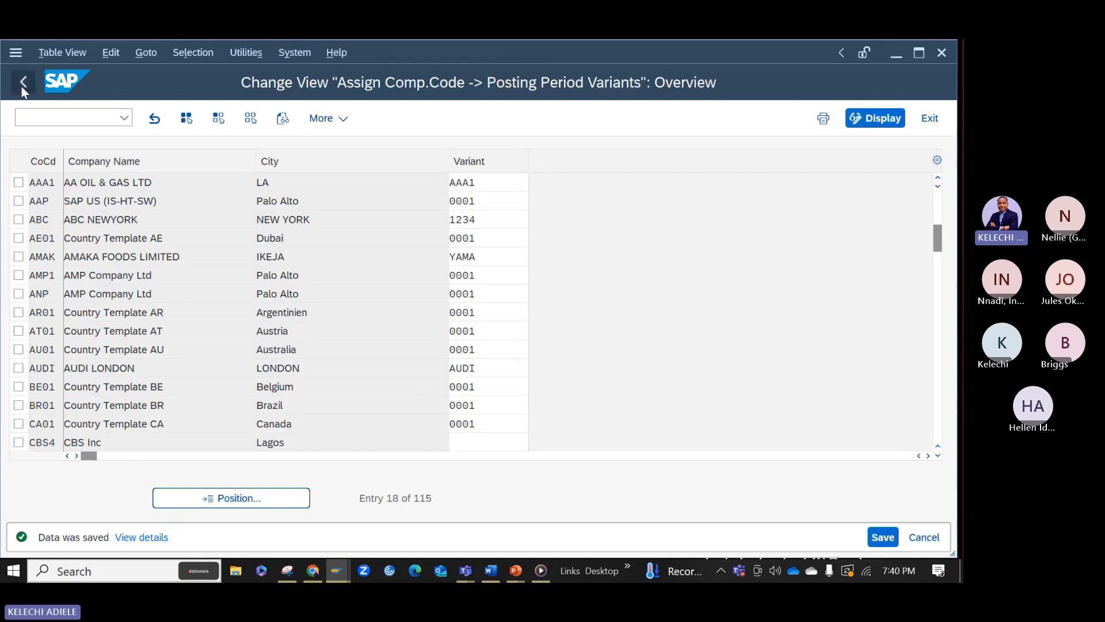
pyautogui.click(23, 83)
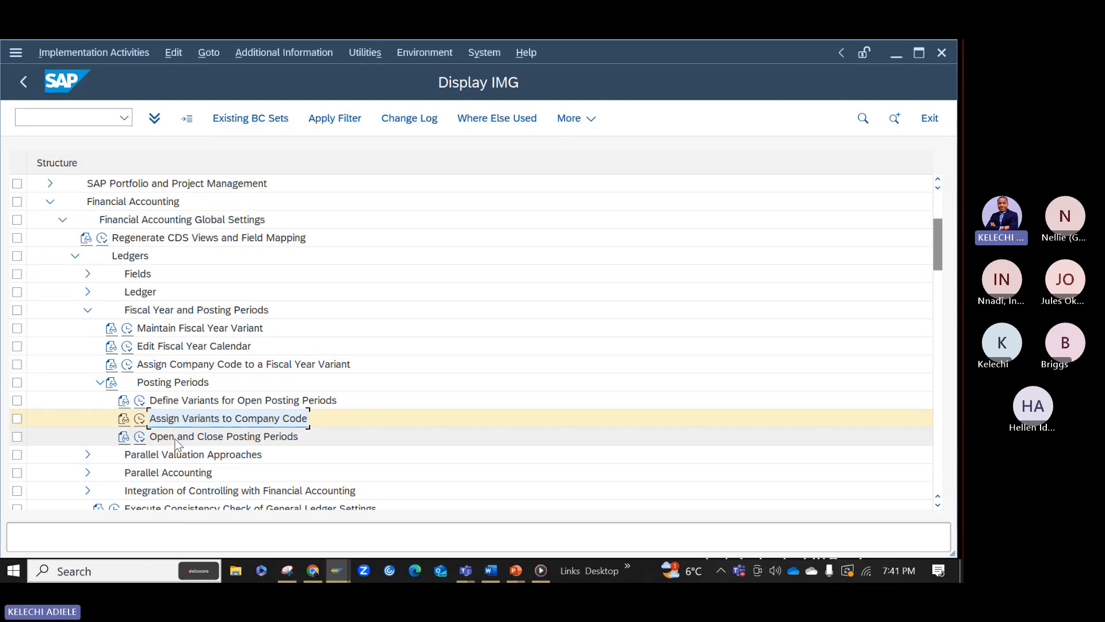
# Step: Open the Open and Close Posting Periods activity, enter posting period variant AAA1 and choose to maintain all variants
pyautogui.click(139, 438)
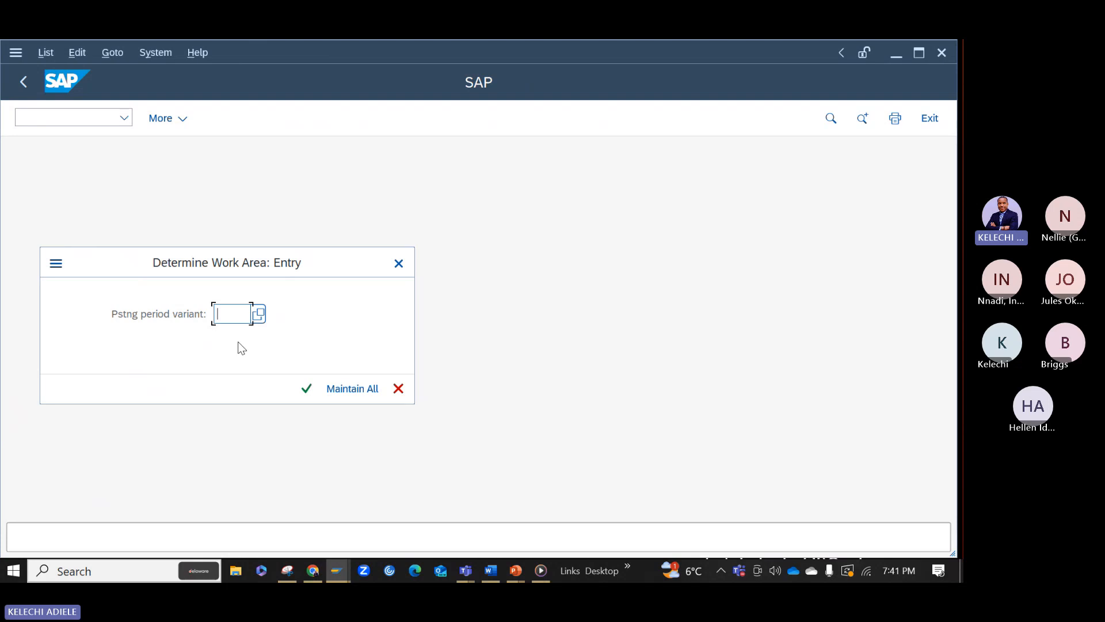
pyautogui.write('AAA1')
pyautogui.click(365, 392)
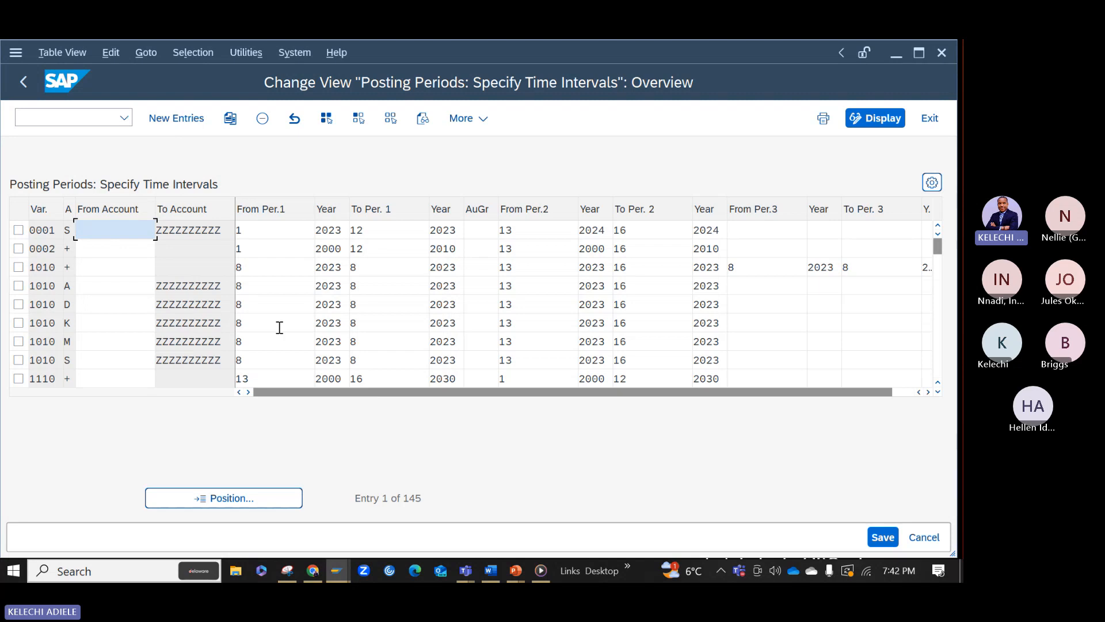
# Step: Select the six variant 1010 entries for account types +, A, D, K, M and S and start copying them
pyautogui.click(19, 268)
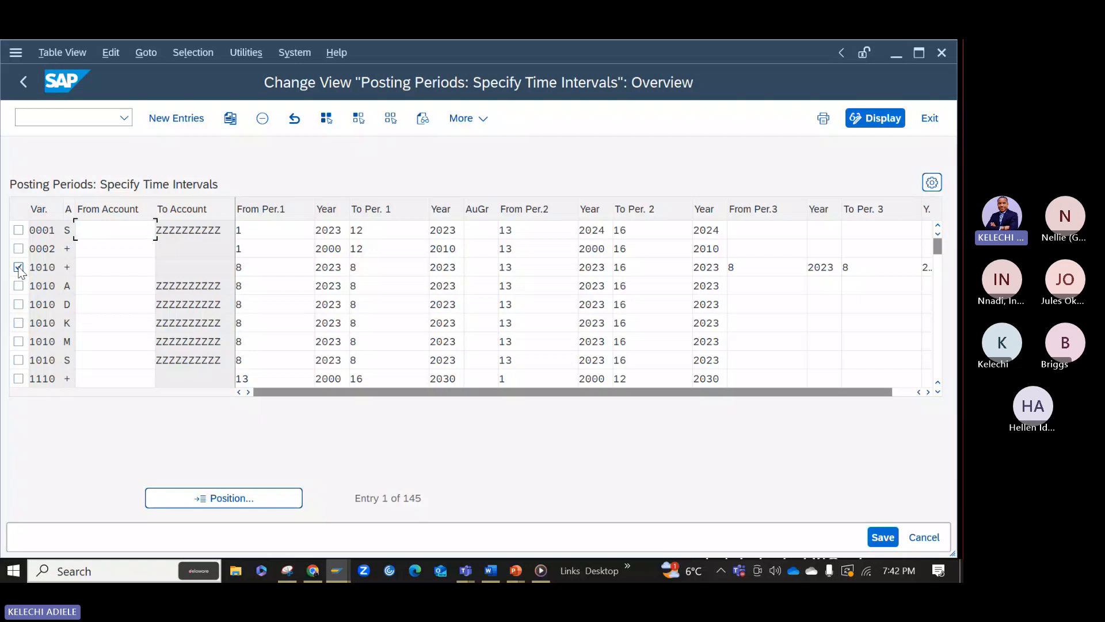
pyautogui.keyDown('shift'); pyautogui.click(18, 323); pyautogui.keyUp('shift')
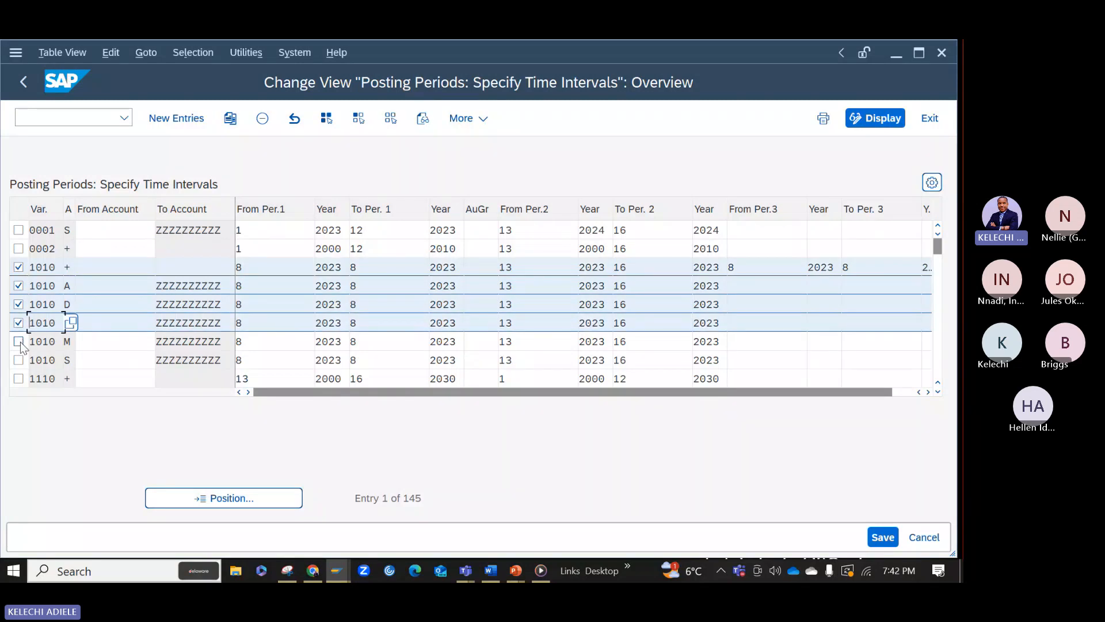
pyautogui.click(18, 342)
pyautogui.click(18, 362)
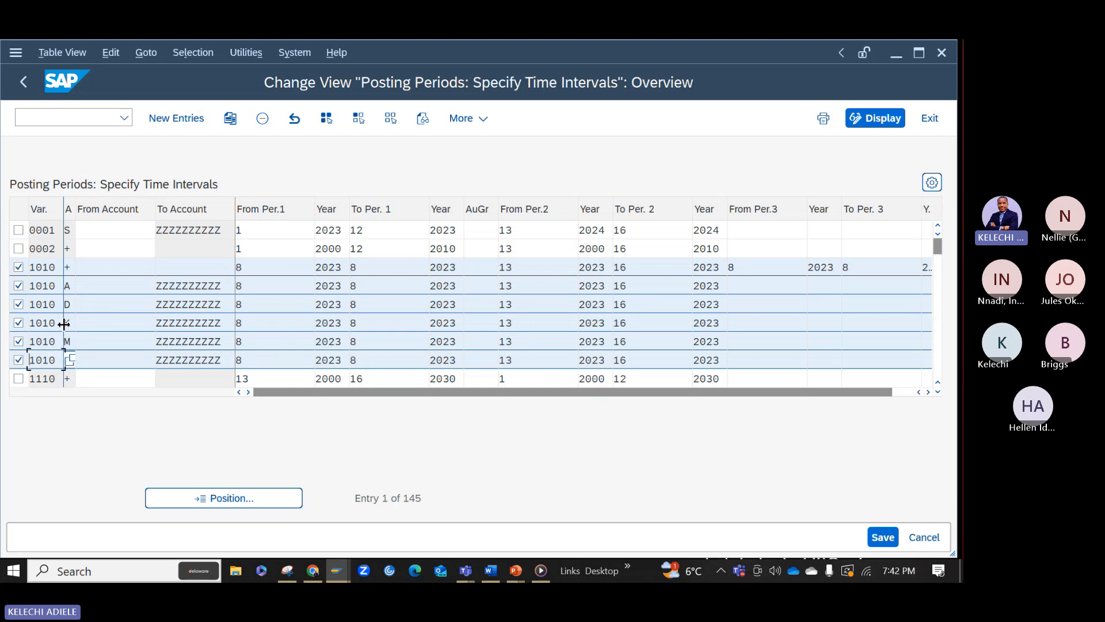
pyautogui.click(108, 360)
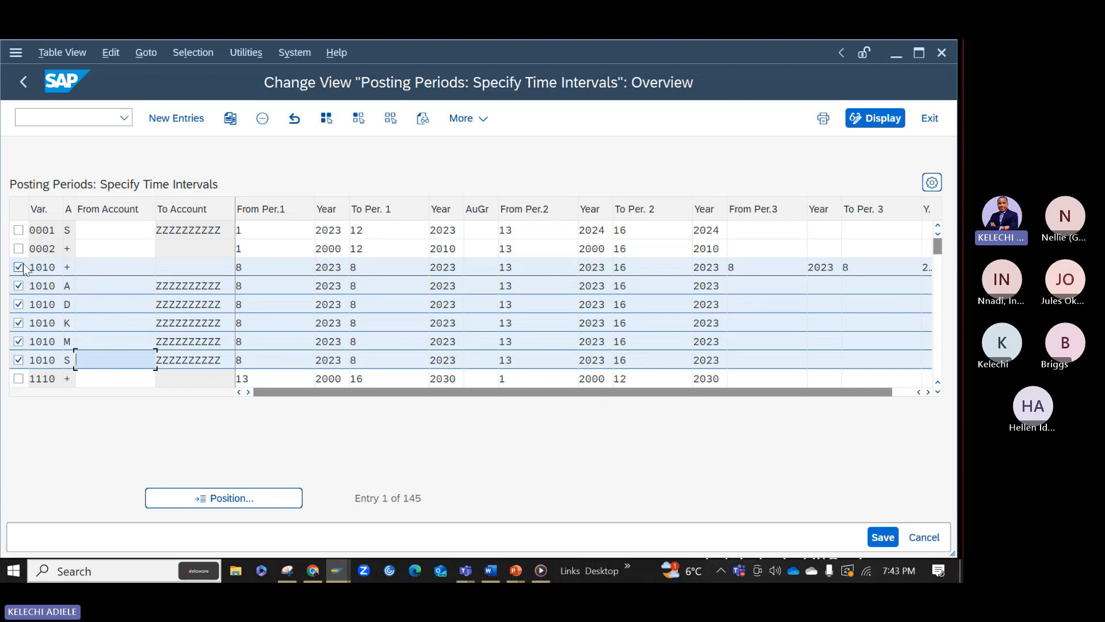
pyautogui.click(231, 121)
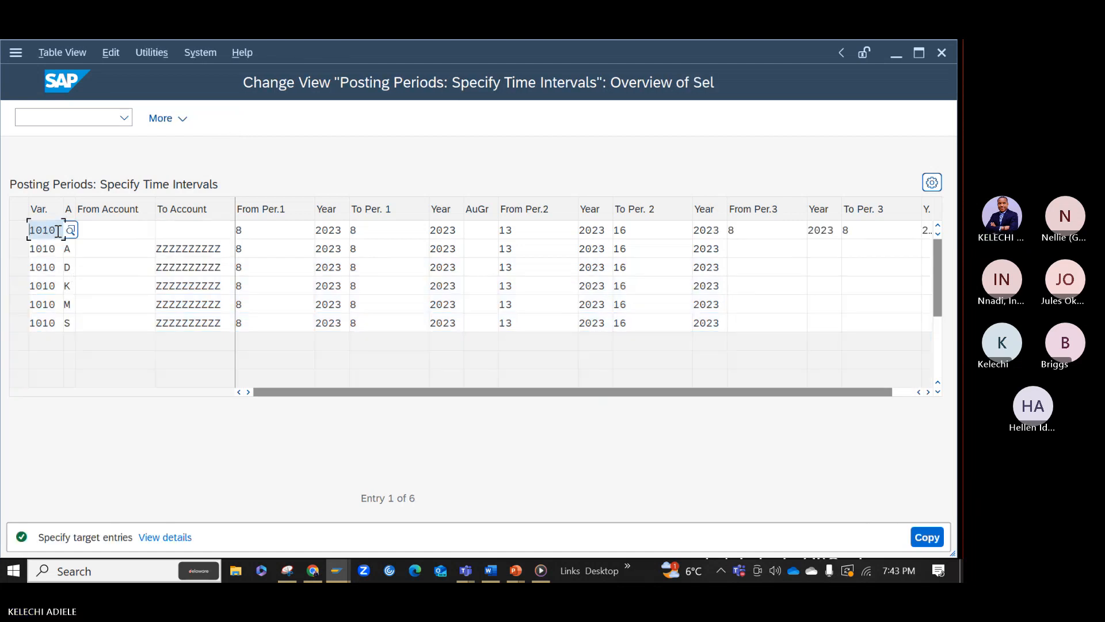
# Step: Set the variant to AAA1 in the copied entries for account types +, A and D
pyautogui.moveTo(58, 230); pyautogui.dragTo(25, 228)
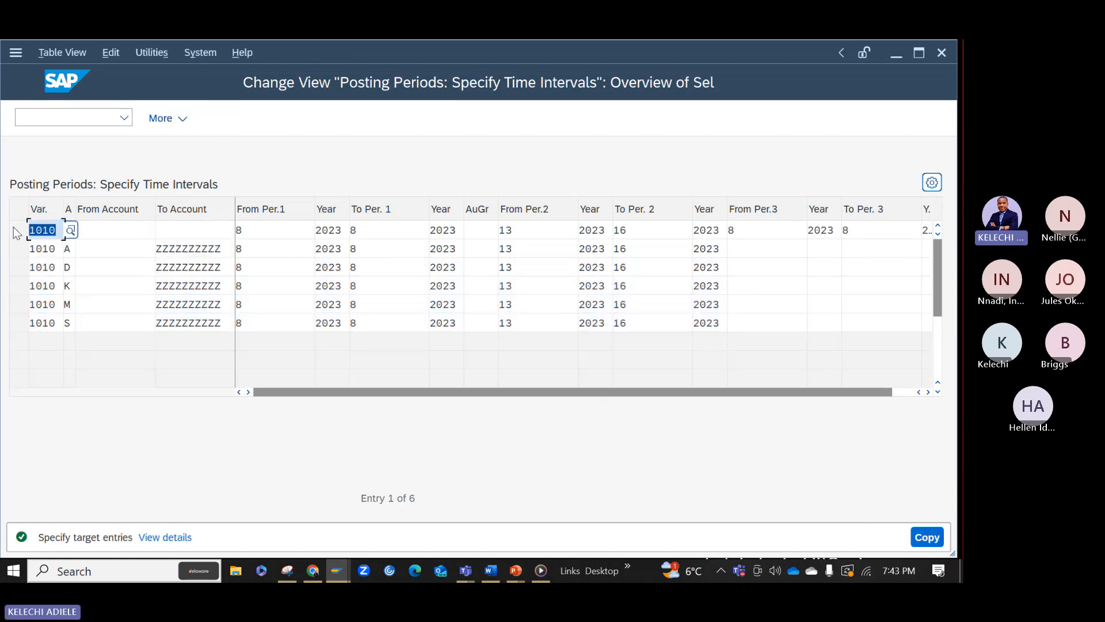
pyautogui.write('AAA1')
pyautogui.click(60, 249)
pyautogui.write('101')
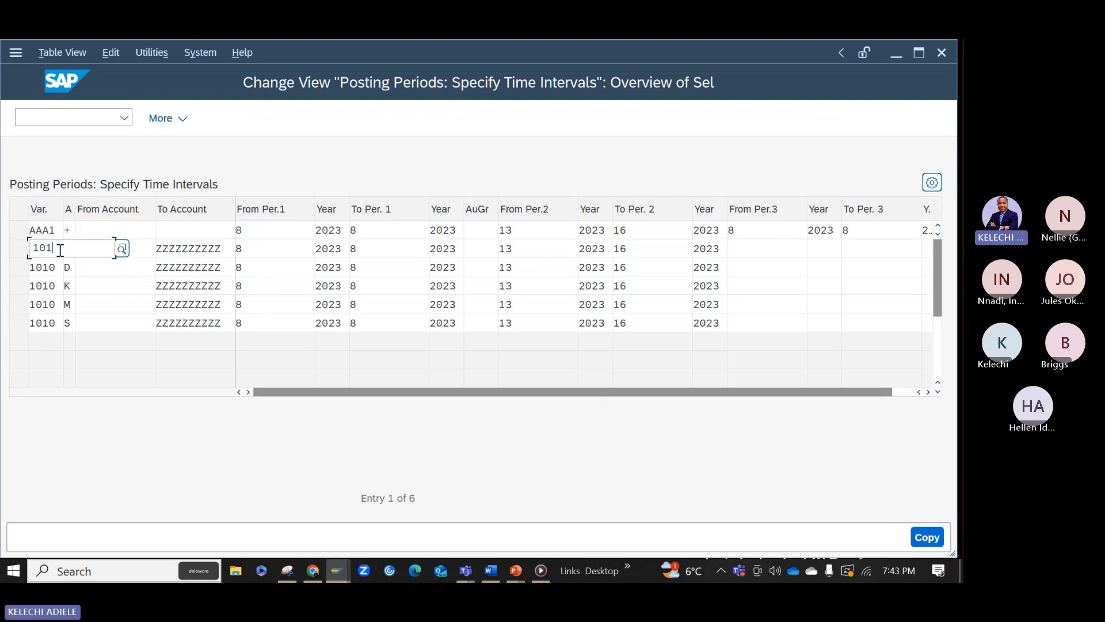
pyautogui.press('BackSpace')
pyautogui.press('BackSpace')
pyautogui.press('BackSpace')
pyautogui.write('AAA1')
pyautogui.click(56, 268)
pyautogui.press('BackSpace')
pyautogui.press('BackSpace')
pyautogui.press('BackSpace')
pyautogui.press('BackSpace')
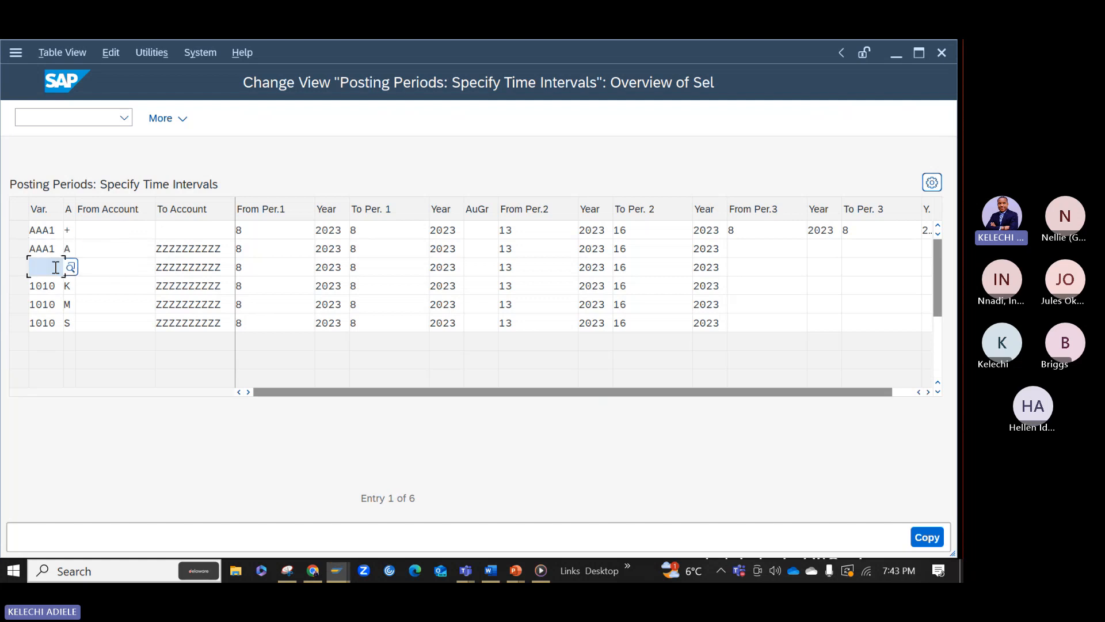
pyautogui.write('AAA1')
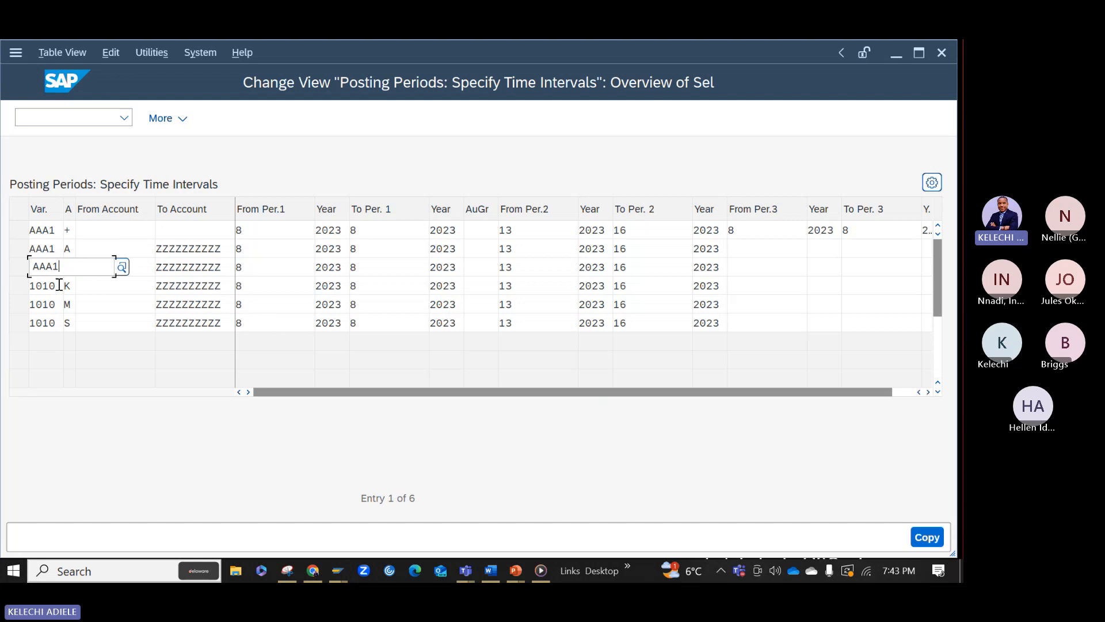
# Step: Set the variant to AAA1 in the copied entries for account types K, M and S
pyautogui.doubleClick(59, 284)
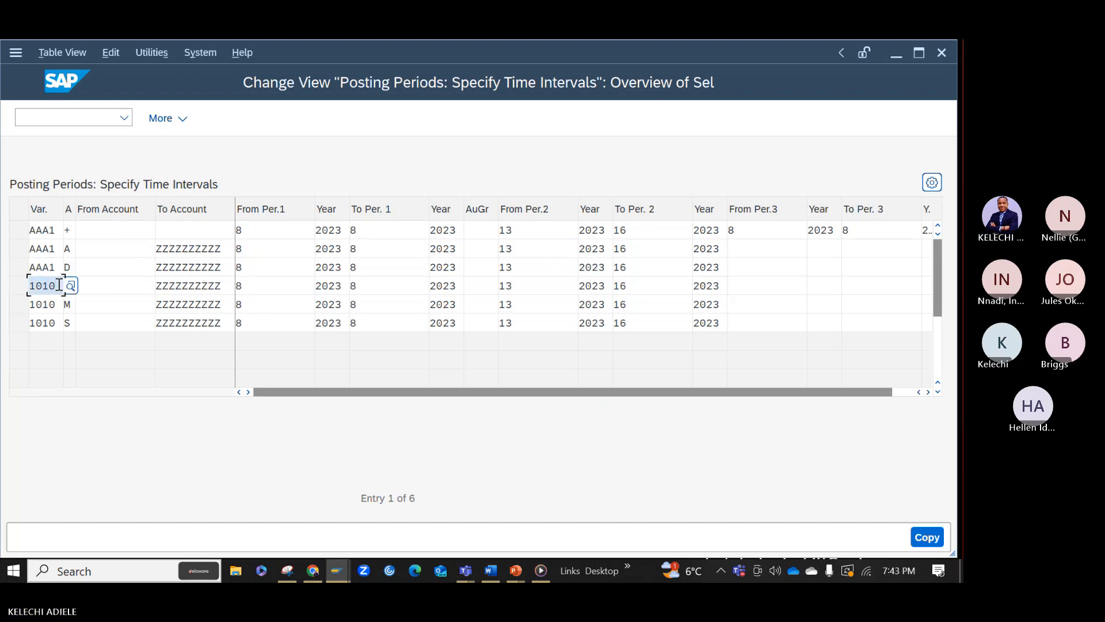
pyautogui.write('AAA1')
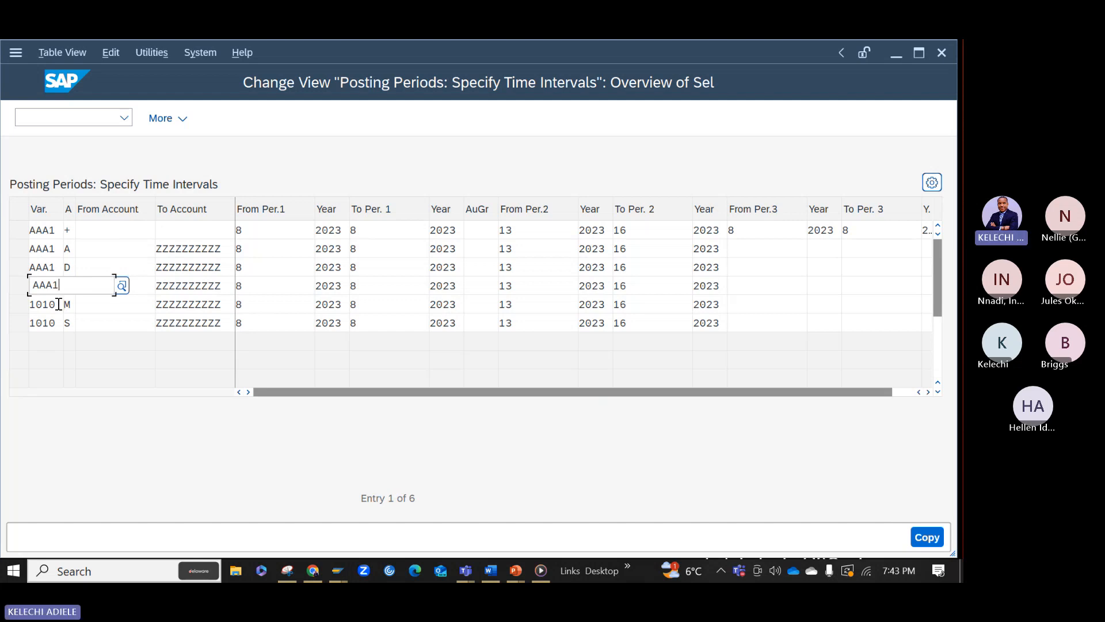
pyautogui.click(58, 304)
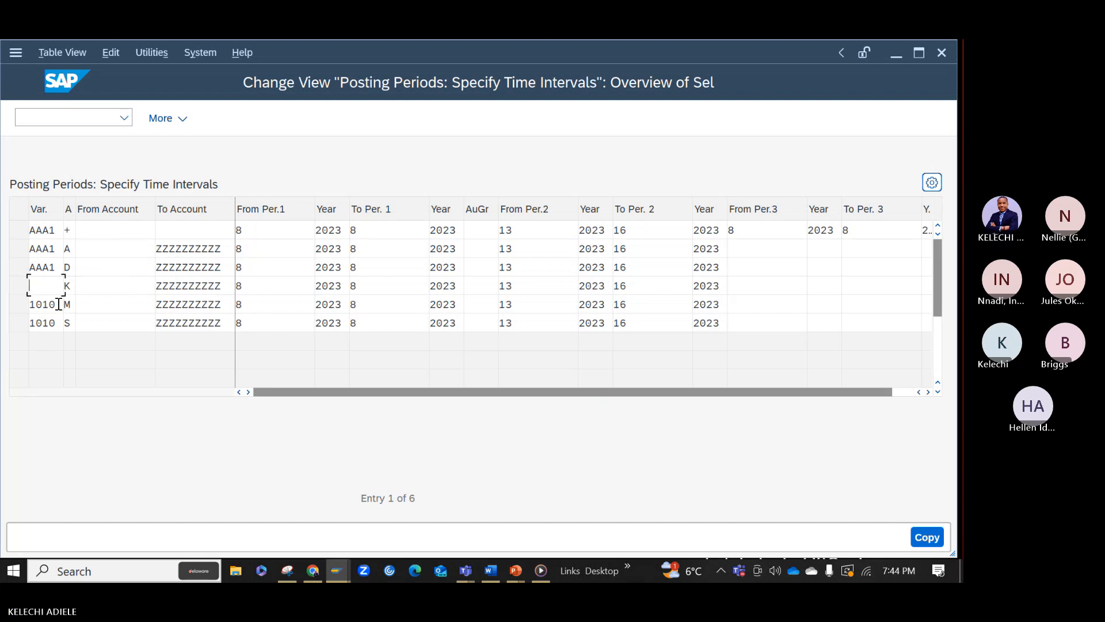
pyautogui.press('BackSpace')
pyautogui.press('BackSpace')
pyautogui.press('BackSpace')
pyautogui.press('BackSpace')
pyautogui.write('AAA1')
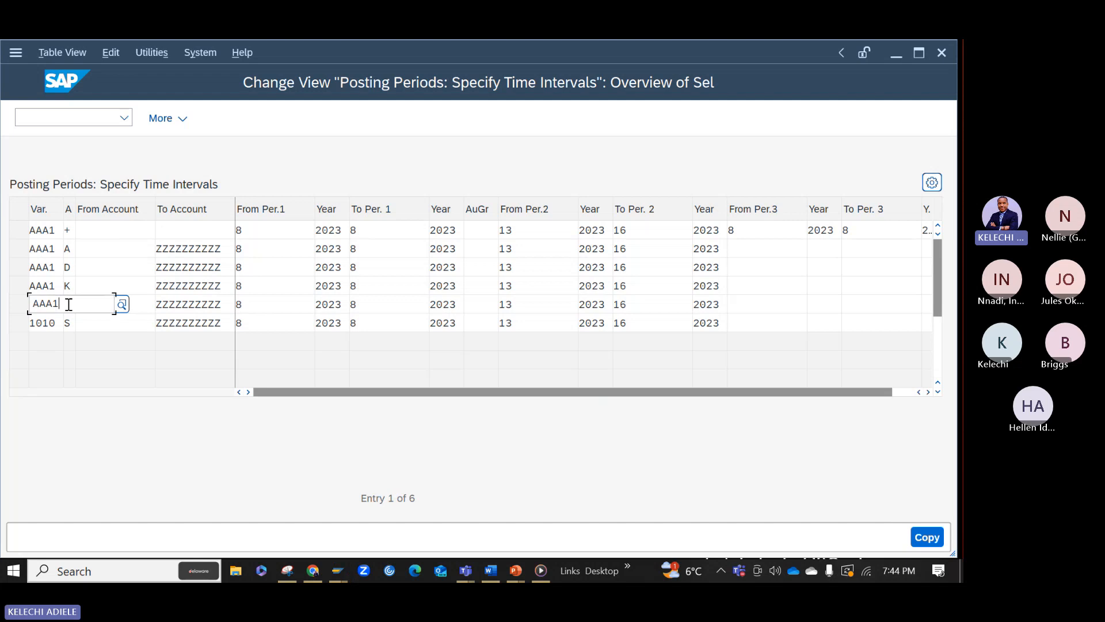
pyautogui.click(53, 324)
pyautogui.doubleClick(52, 324)
pyautogui.write('1')
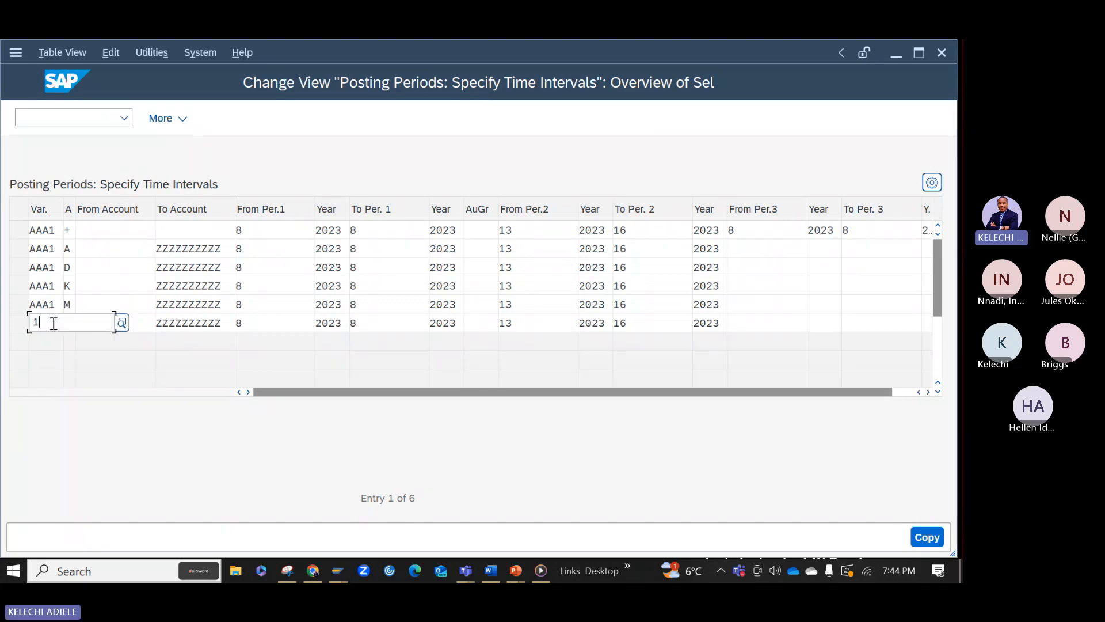
pyautogui.press('BackSpace')
pyautogui.write('AAA1')
pyautogui.click(113, 383)
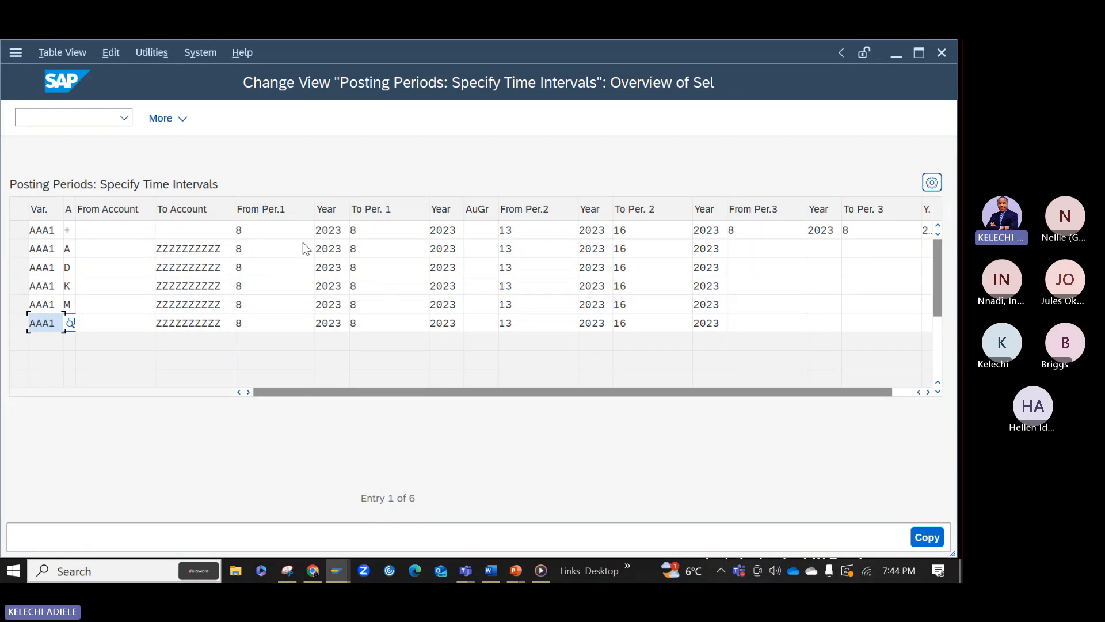
# Step: Set the starting period of the first interval to 1 for account types +, A and D
pyautogui.click(285, 233)
pyautogui.press('BackSpace')
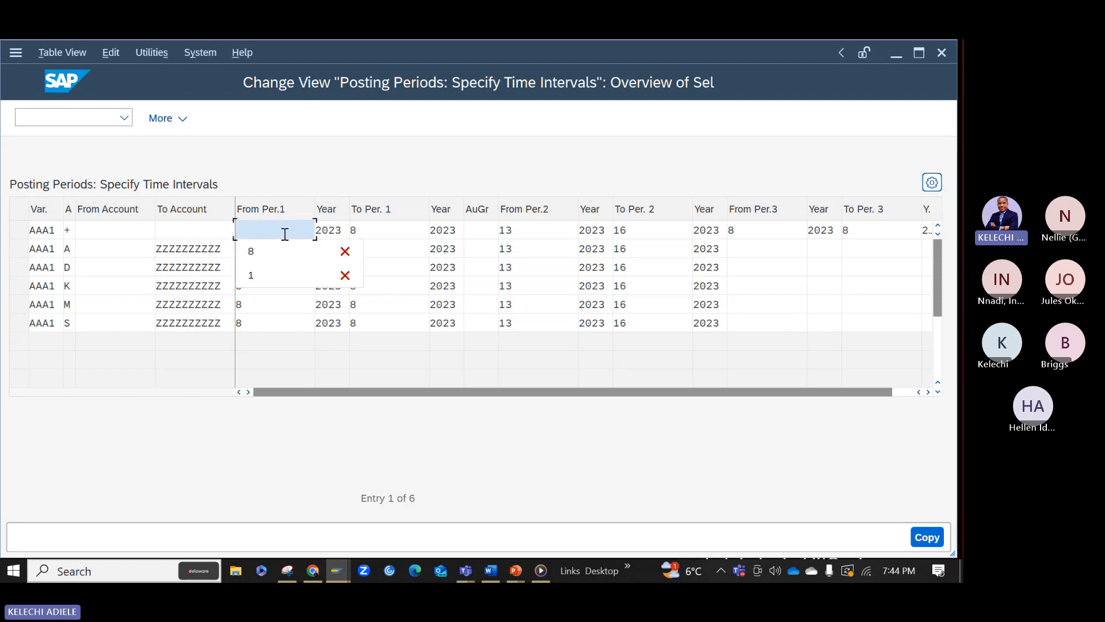
pyautogui.click(285, 274)
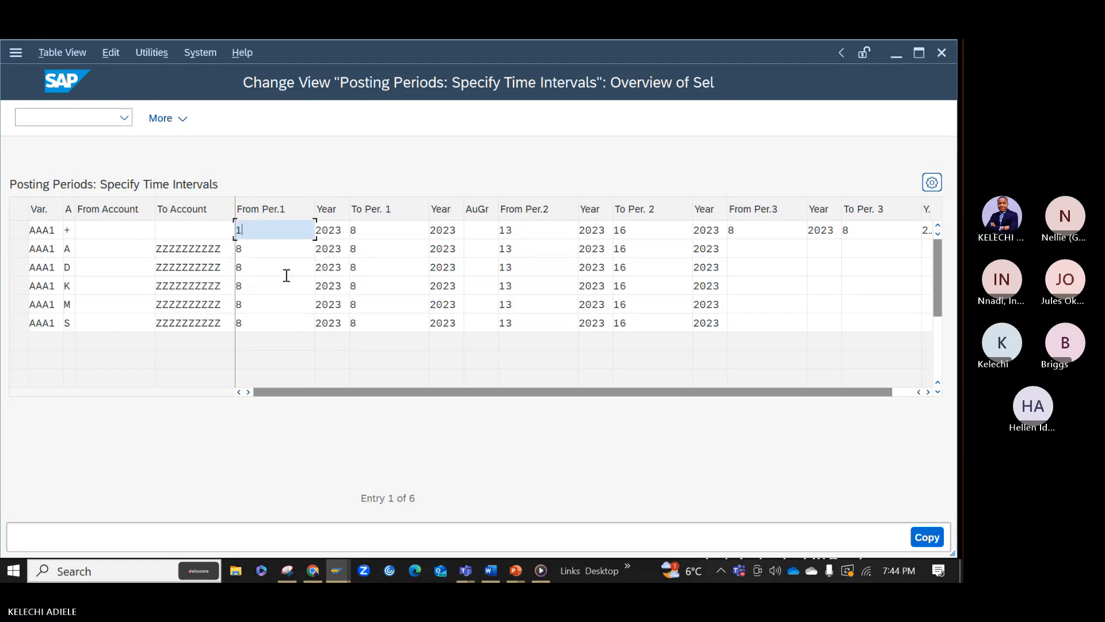
pyautogui.click(266, 248)
pyautogui.press('BackSpace')
pyautogui.write('1')
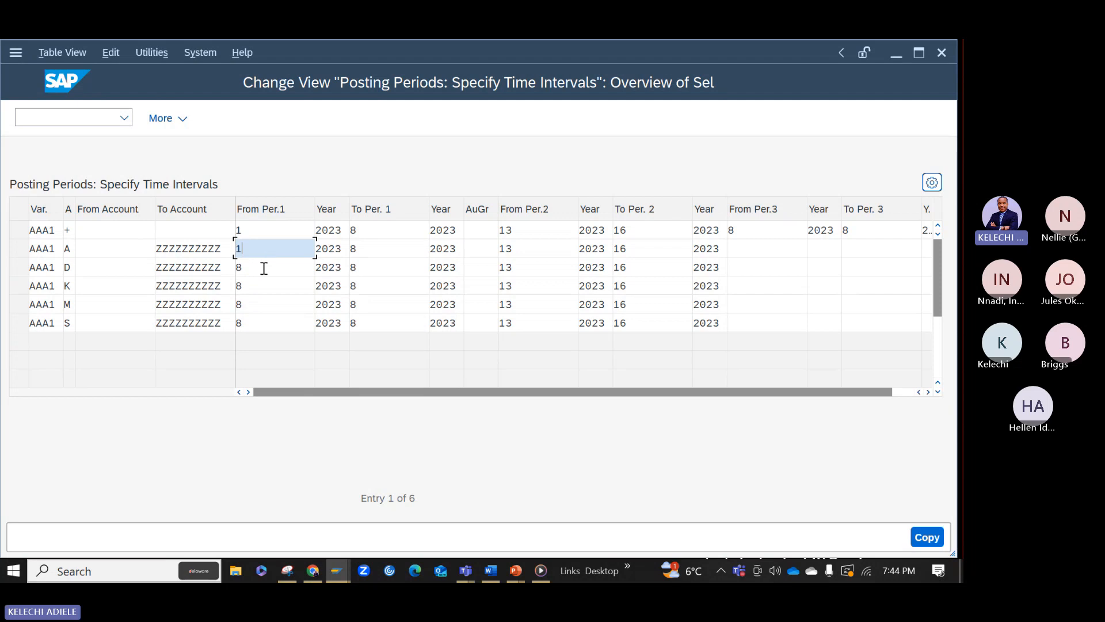
pyautogui.click(263, 270)
pyautogui.press('BackSpace')
pyautogui.write('1')
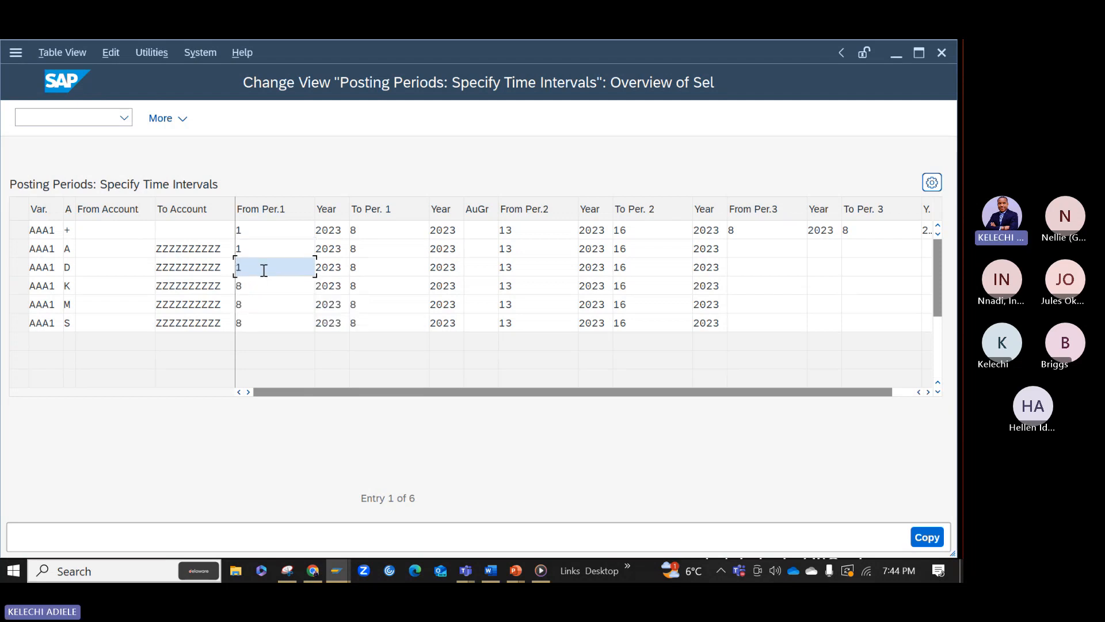
# Step: Set the starting period of the first interval to 1 for account types K, M and S
pyautogui.click(262, 284)
pyautogui.press('BackSpace')
pyautogui.write('1')
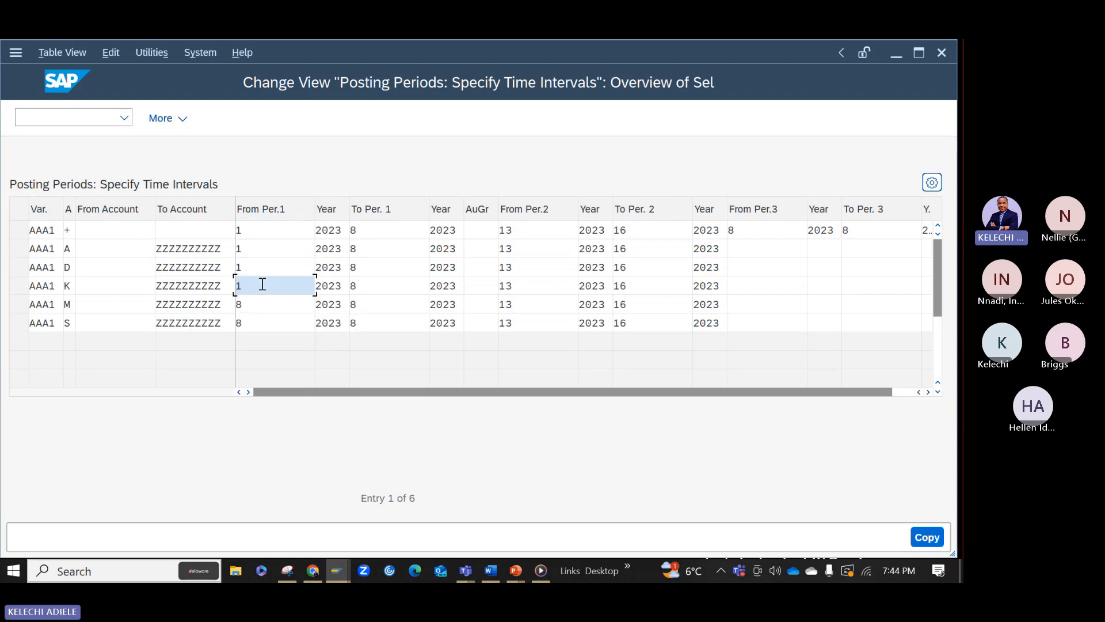
pyautogui.click(260, 311)
pyautogui.press('BackSpace')
pyautogui.write('1')
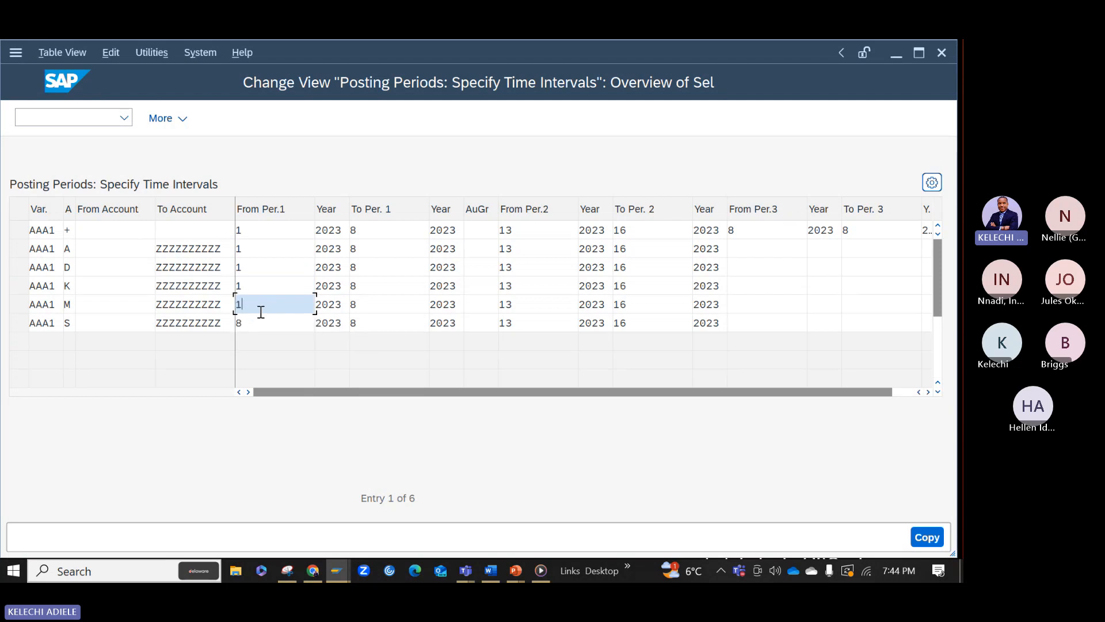
pyautogui.click(262, 324)
pyautogui.press('BackSpace')
pyautogui.write('1')
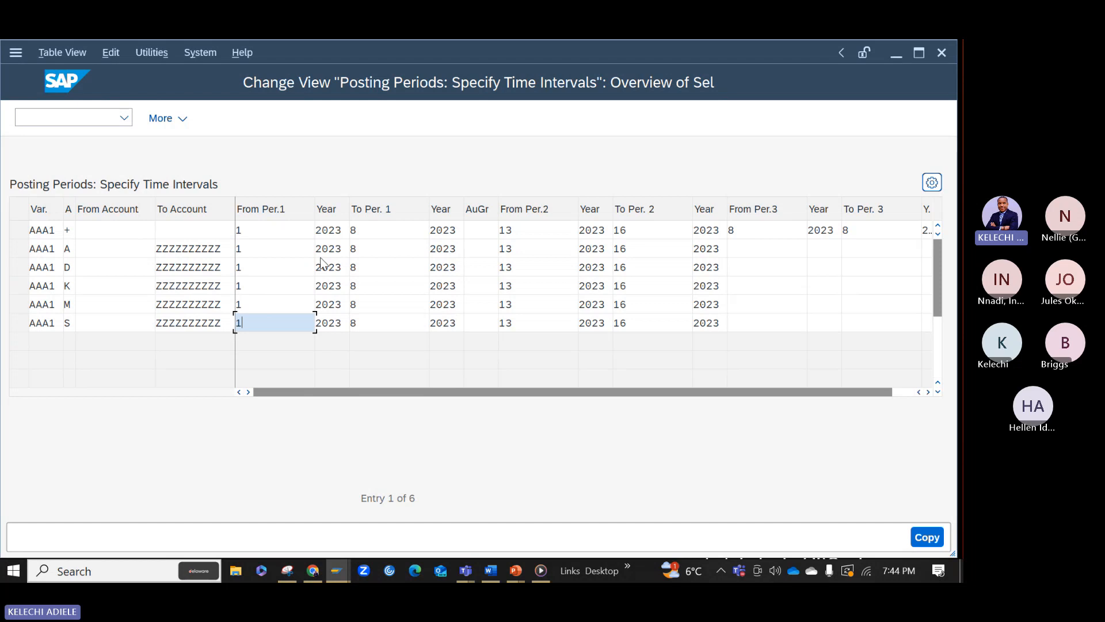
# Step: Set the ending period of the first interval to 12 for account types +, A and D
pyautogui.click(387, 230)
pyautogui.press('BackSpace')
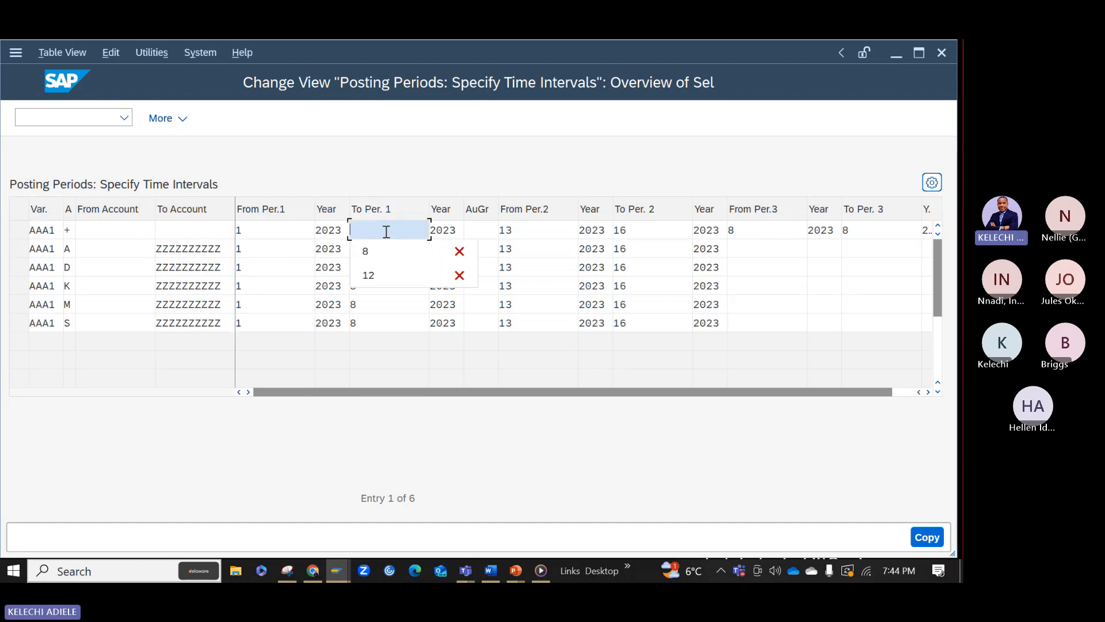
pyautogui.write('12')
pyautogui.click(383, 246)
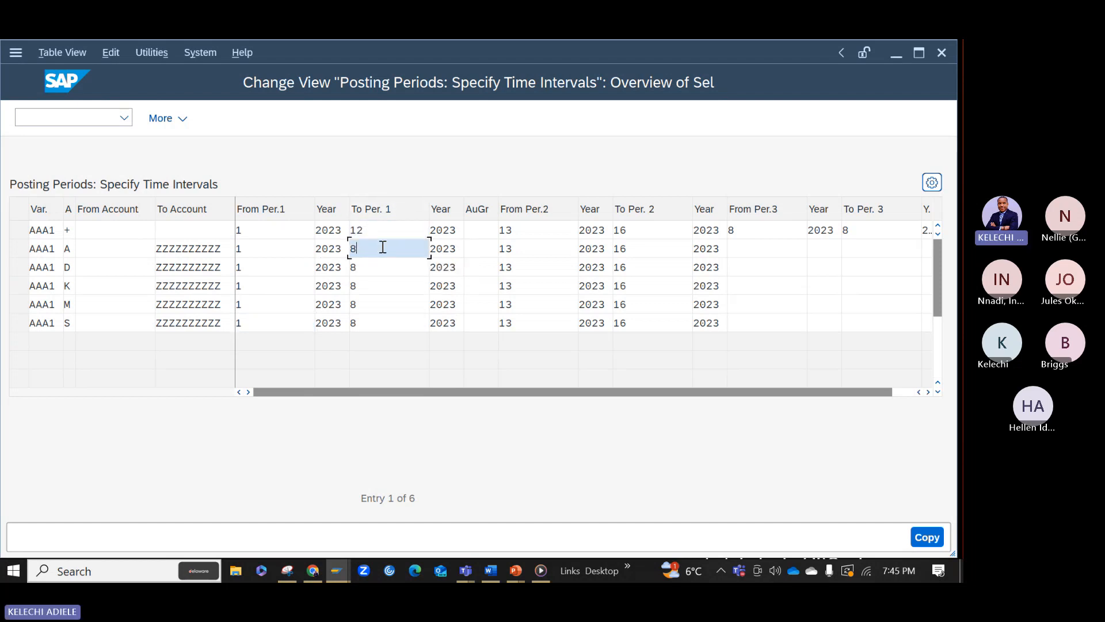
pyautogui.press('BackSpace')
pyautogui.write('12')
pyautogui.click(380, 273)
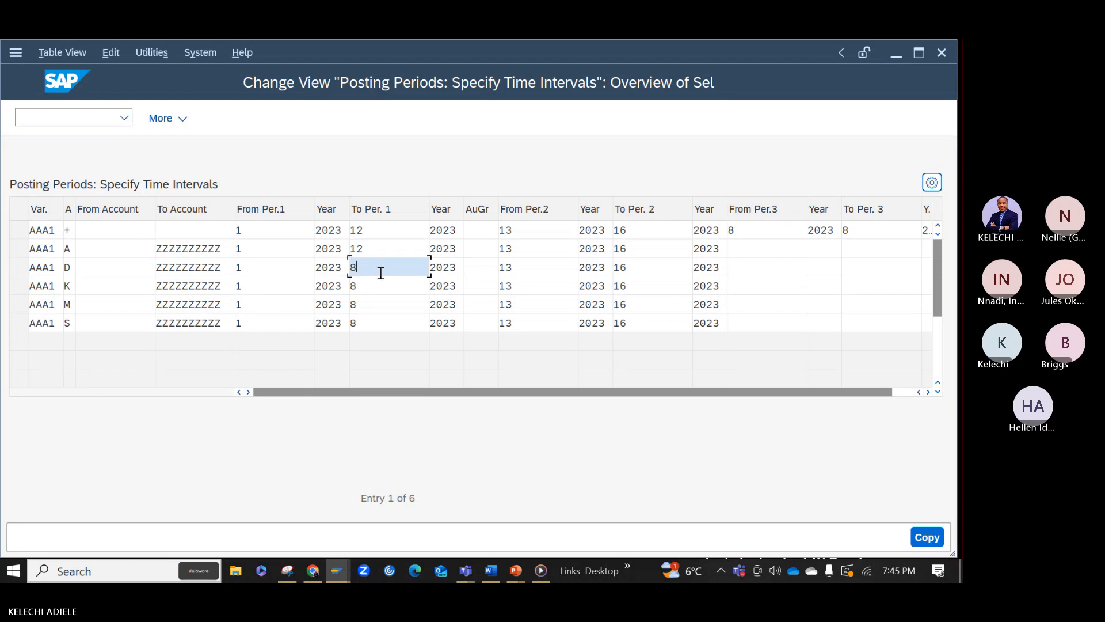
pyautogui.press('BackSpace')
pyautogui.write('12')
# Step: Set the ending period of the first interval to 12 for account types K, M and S
pyautogui.click(380, 285)
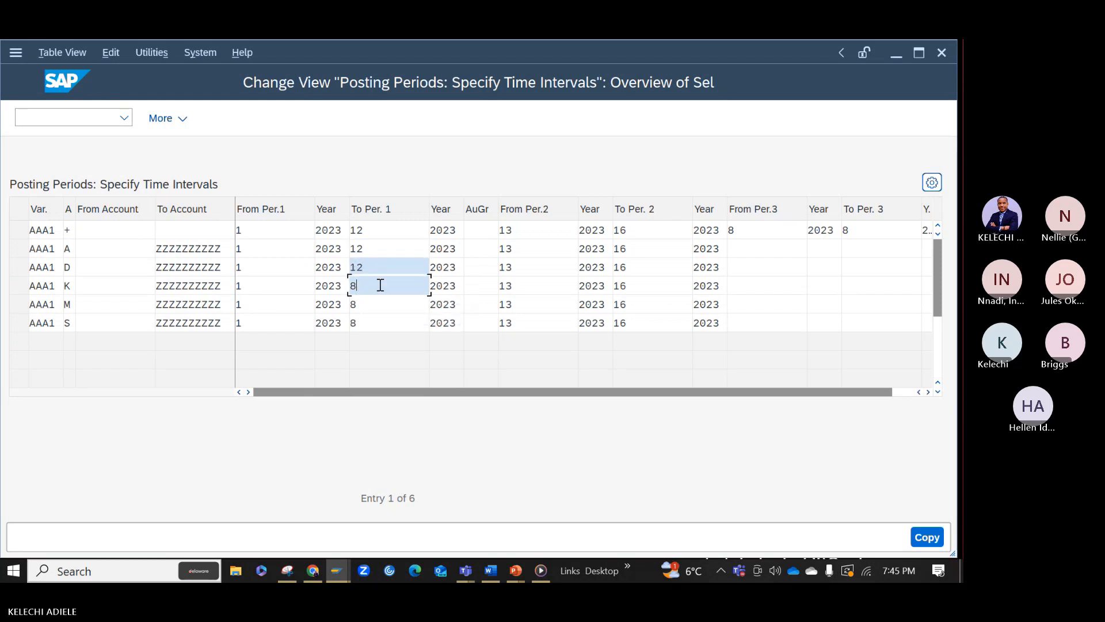
pyautogui.press('BackSpace')
pyautogui.write('12')
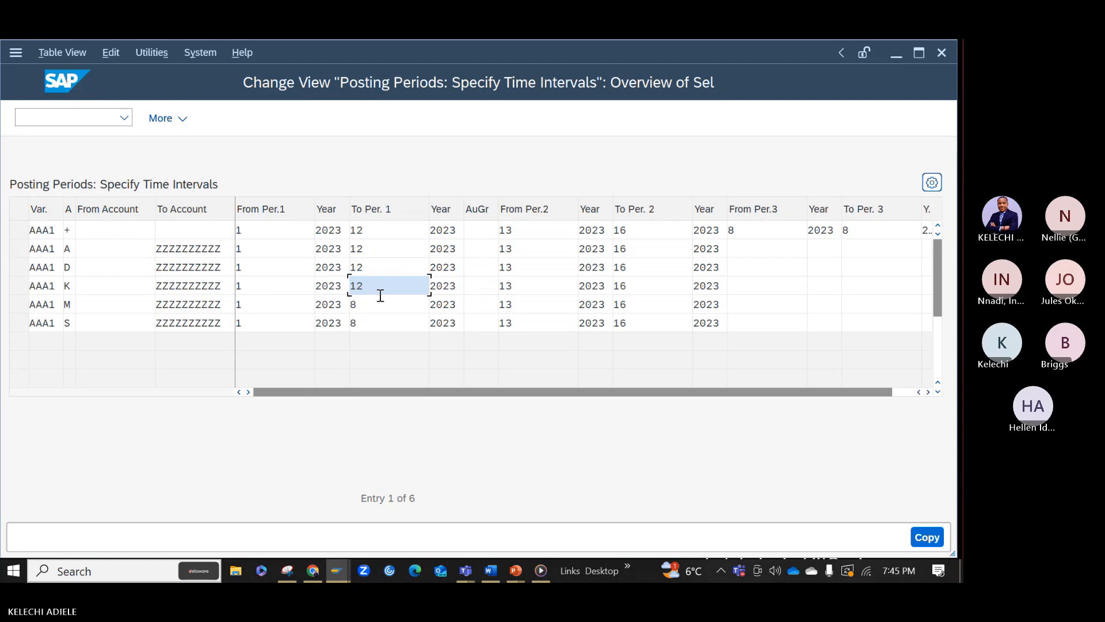
pyautogui.click(381, 300)
pyautogui.press('BackSpace')
pyautogui.write('12')
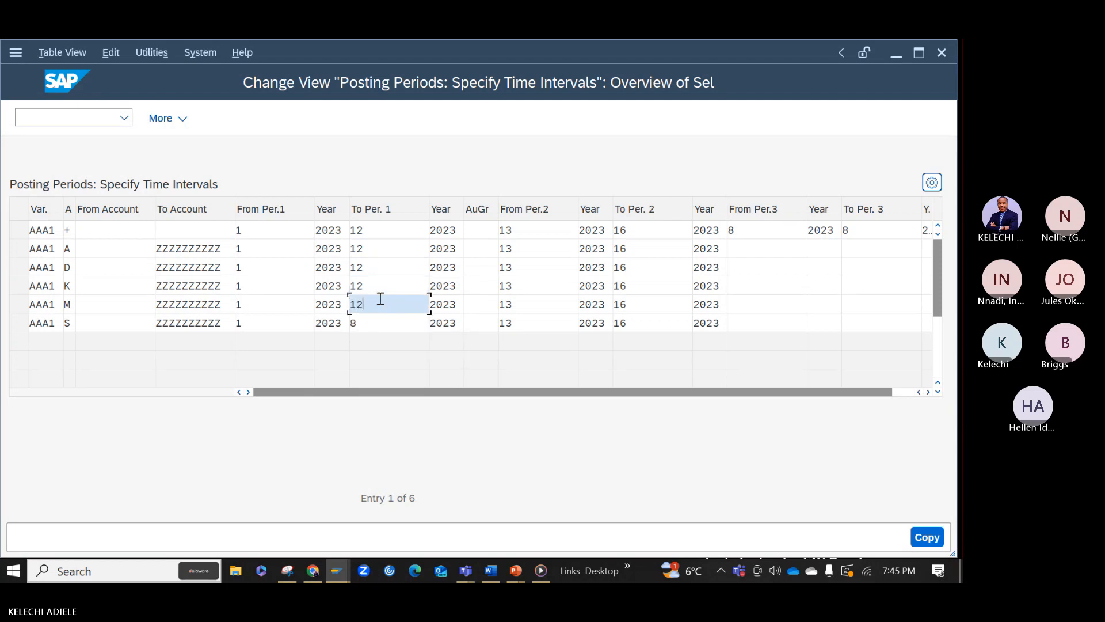
pyautogui.click(375, 325)
pyautogui.press('BackSpace')
pyautogui.write('12')
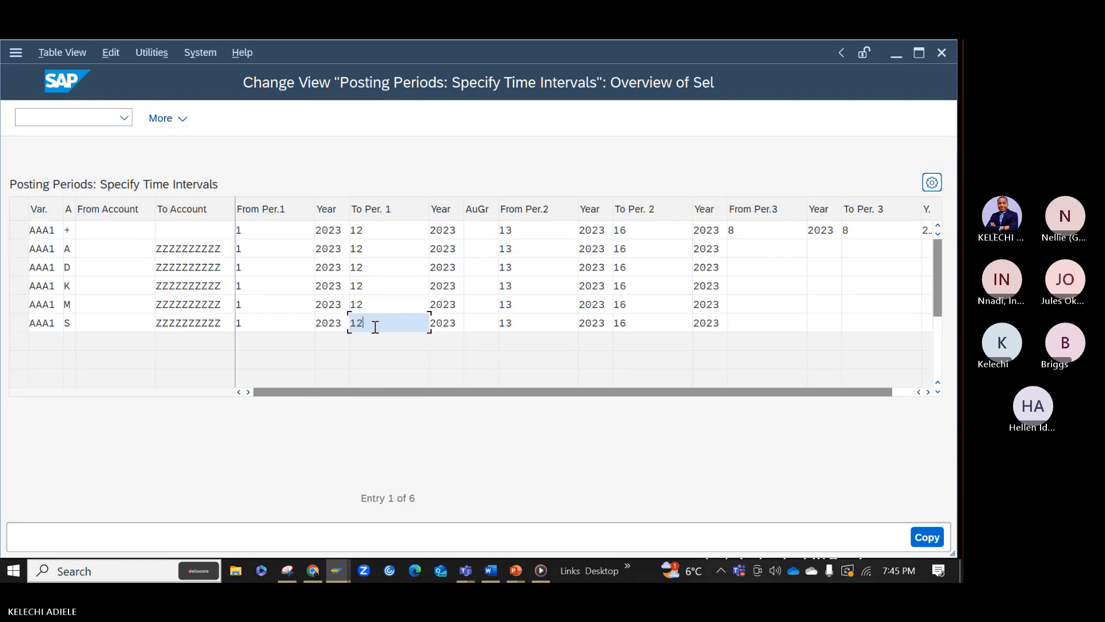
pyautogui.click(526, 233)
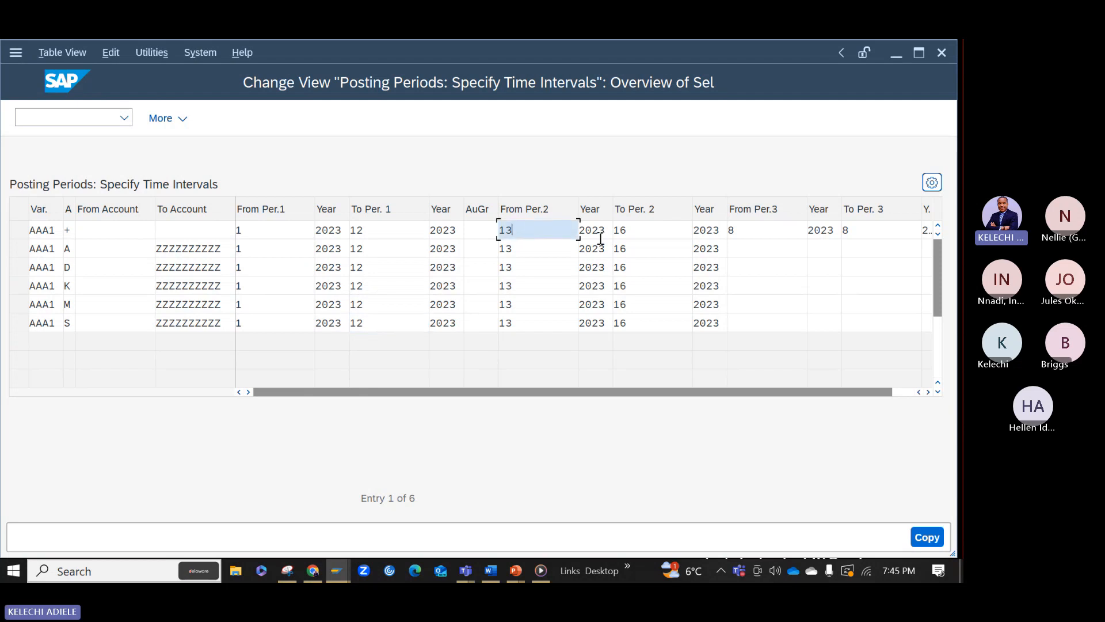
# Step: Clear the third interval's starting period, its year and the ending period for account type +, and try to copy the entries
pyautogui.click(753, 230)
pyautogui.press('BackSpace')
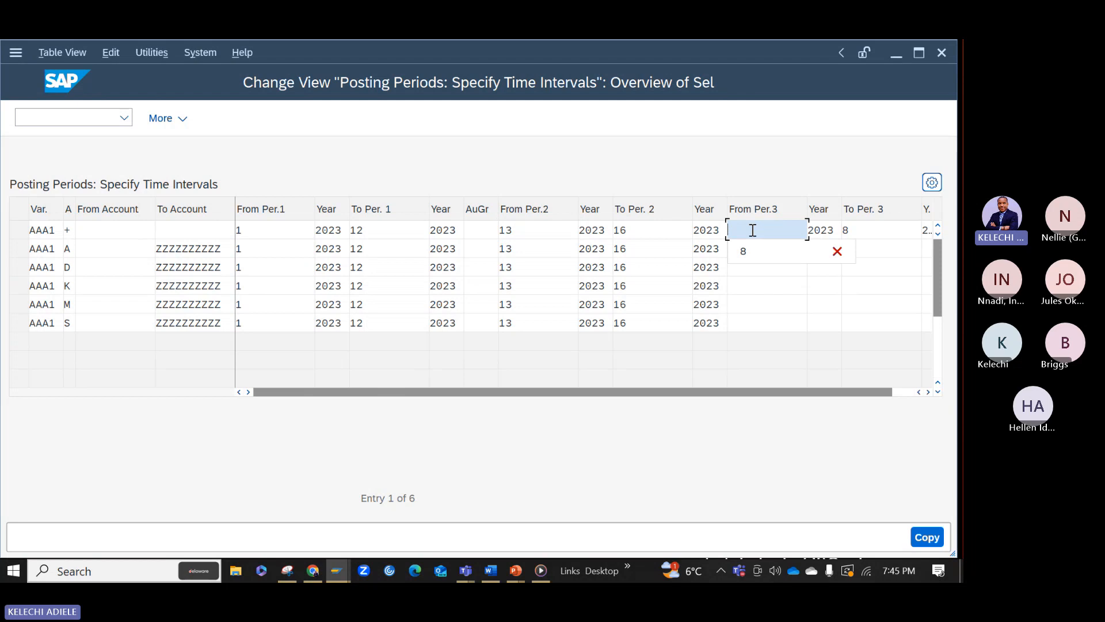
pyautogui.press('Tab')
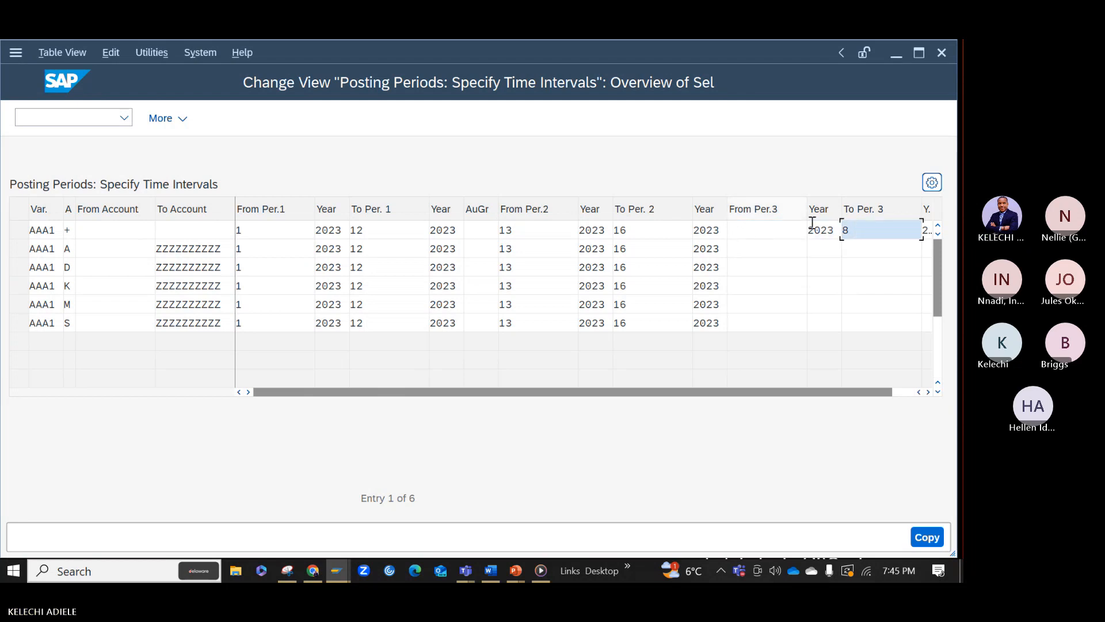
pyautogui.click(866, 234)
pyautogui.press('BackSpace')
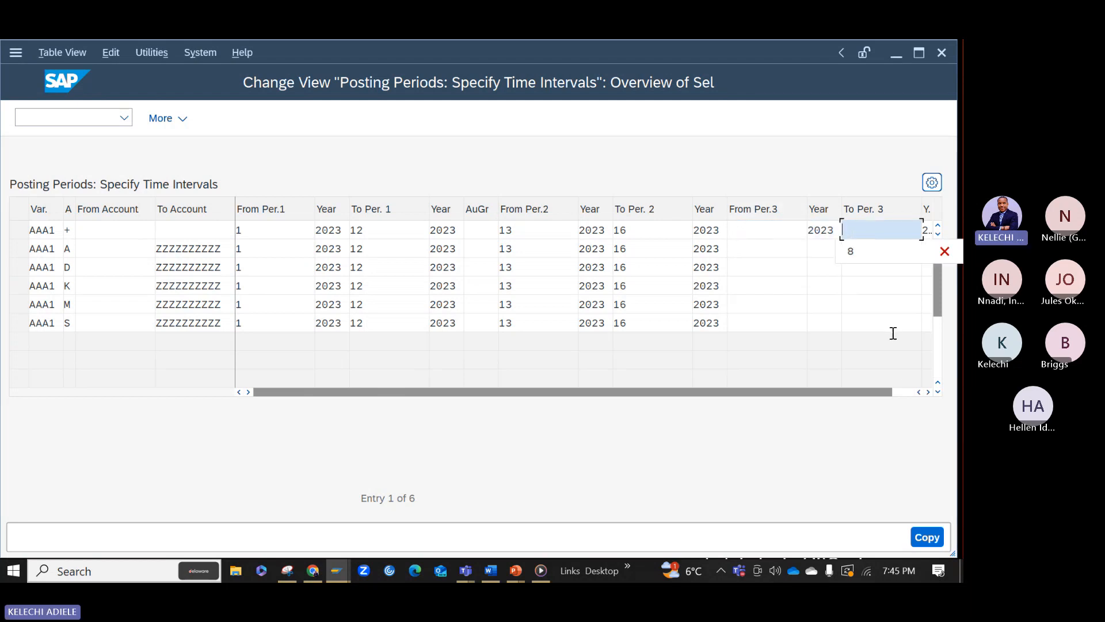
pyautogui.click(836, 229)
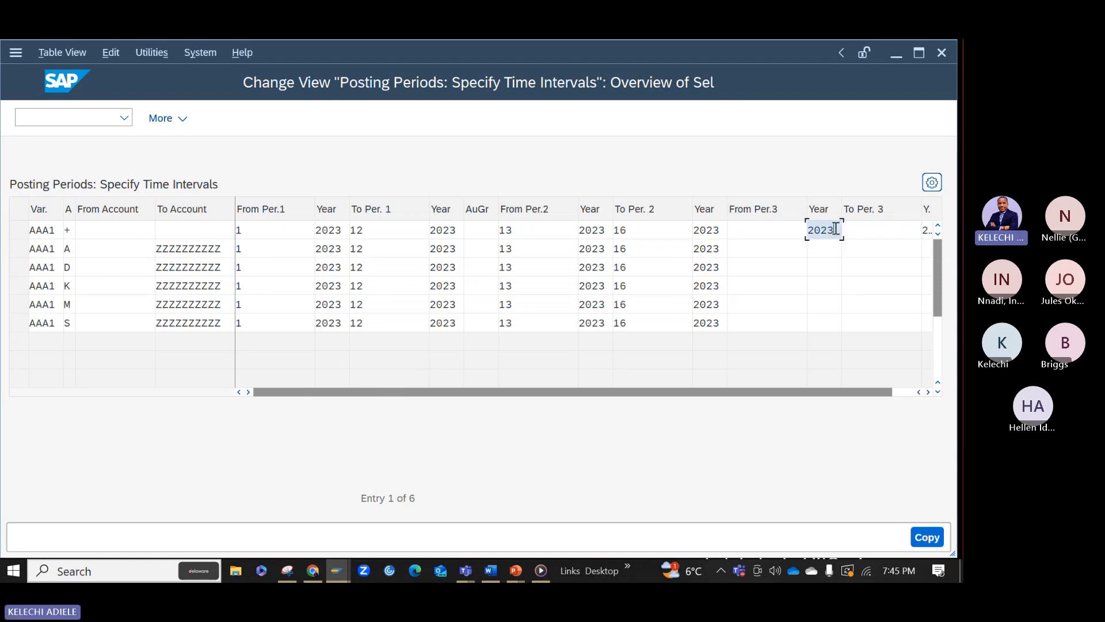
pyautogui.press('BackSpace')
pyautogui.press('BackSpace')
pyautogui.press('BackSpace')
pyautogui.press('BackSpace')
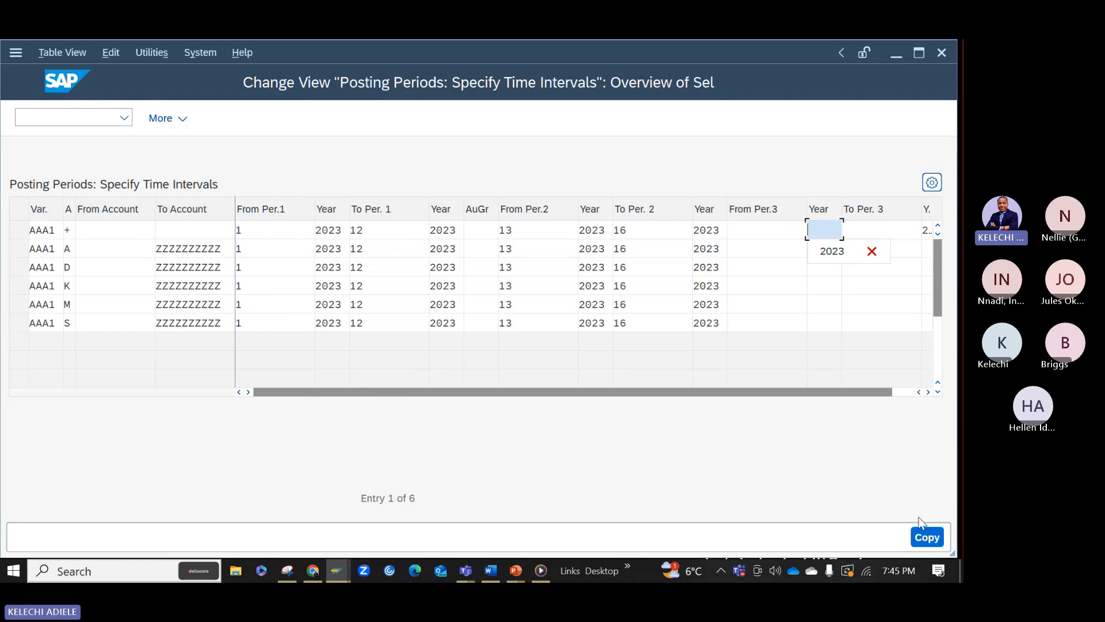
pyautogui.click(922, 537)
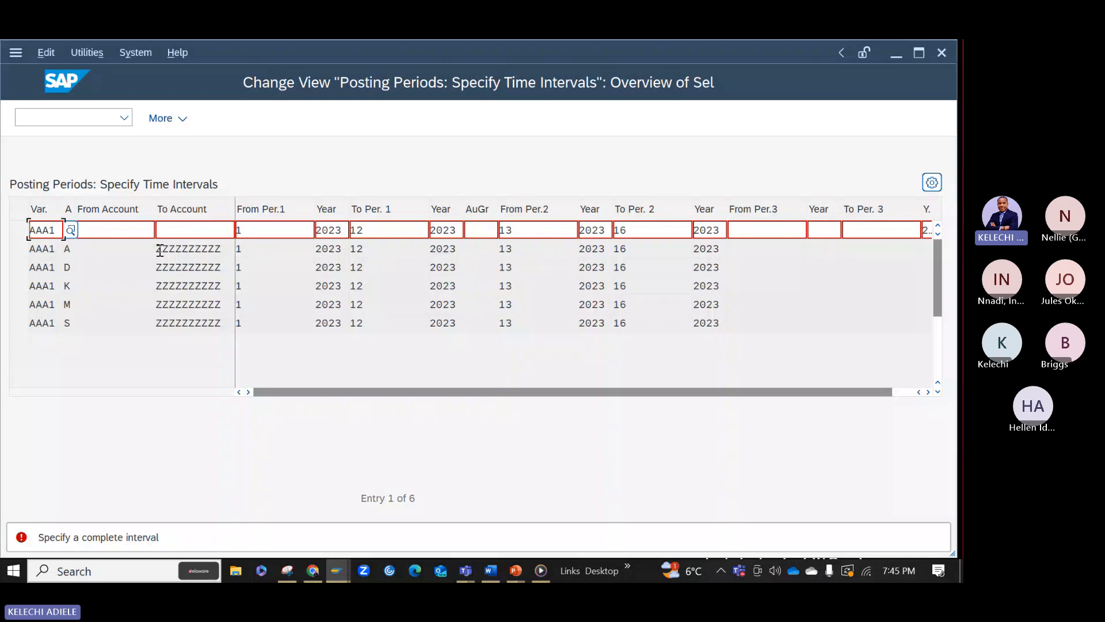
pyautogui.click(131, 229)
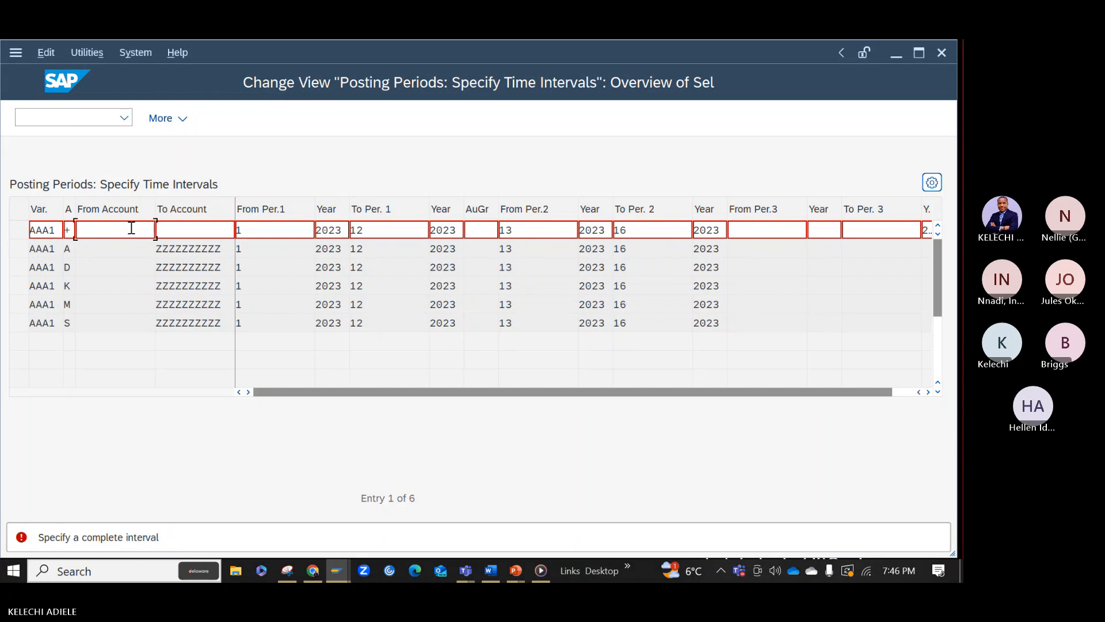
pyautogui.write('9')
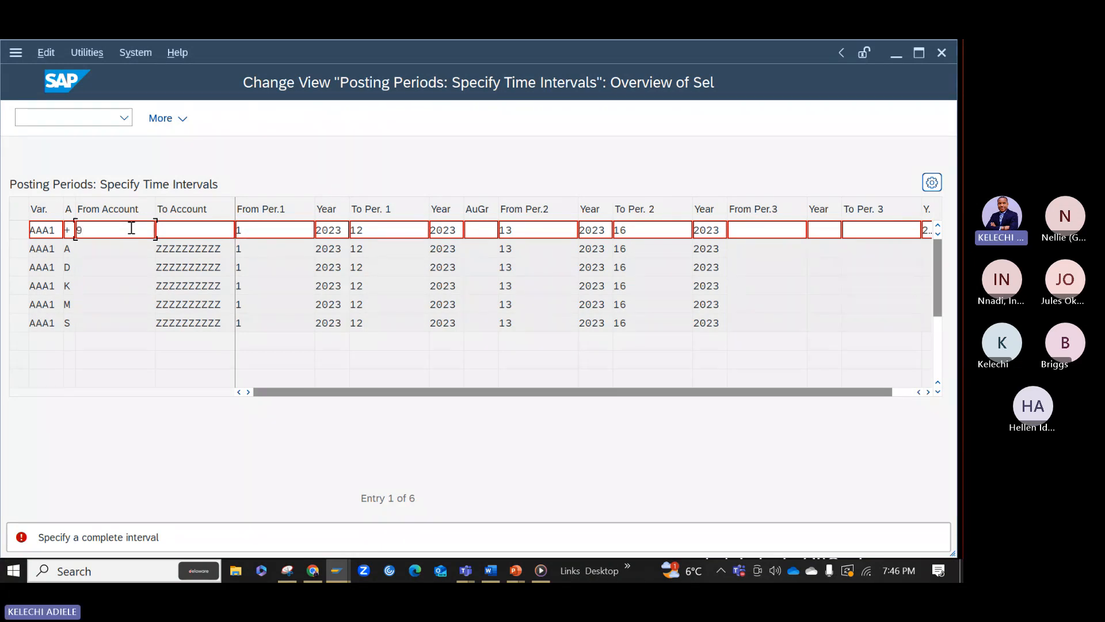
pyautogui.write('999999999')
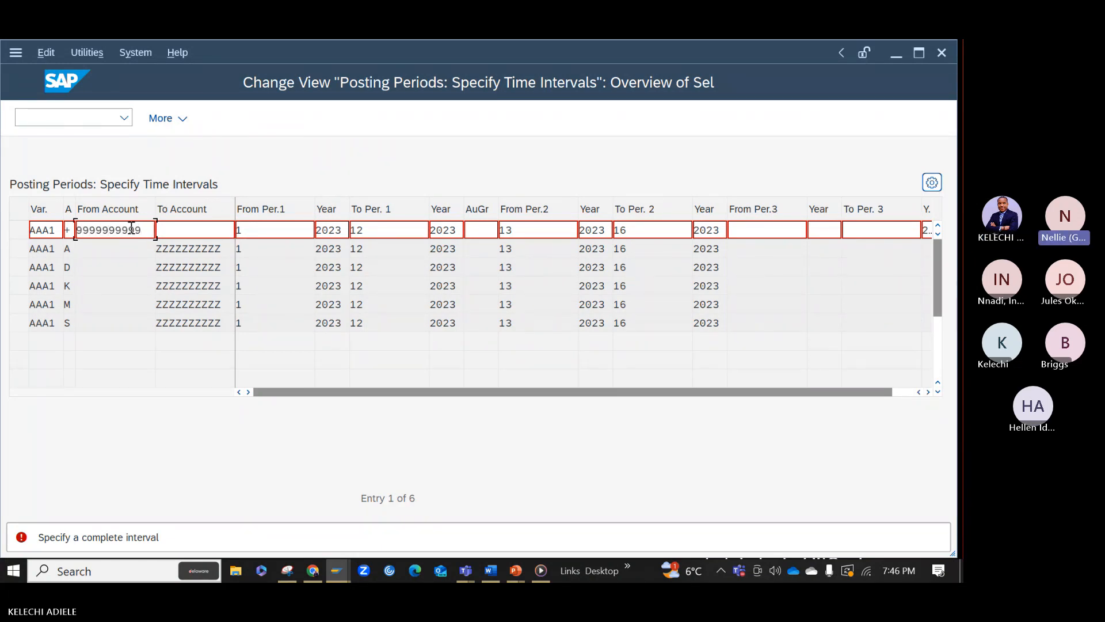
pyautogui.press('BackSpace')
pyautogui.press('BackSpace')
pyautogui.press('BackSpace')
pyautogui.press('BackSpace')
pyautogui.press('BackSpace')
pyautogui.press('BackSpace')
pyautogui.press('BackSpace')
pyautogui.press('BackSpace')
pyautogui.press('BackSpace')
pyautogui.press('BackSpace')
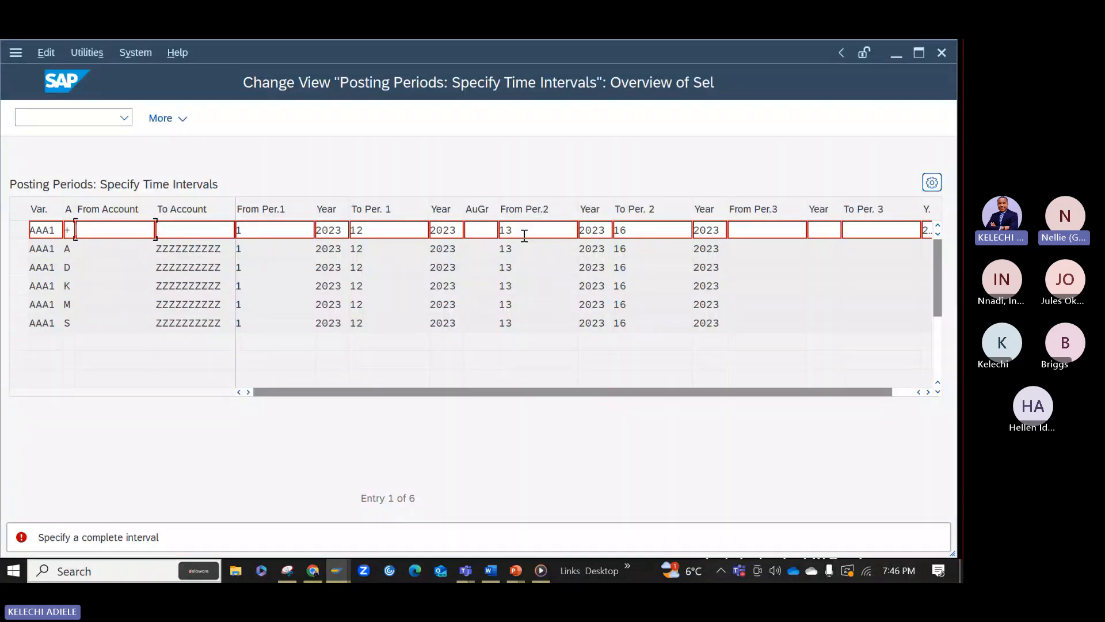
# Step: Clear the third interval's ending year for account type + and copy the AAA1 posting period entries
pyautogui.click(910, 392)
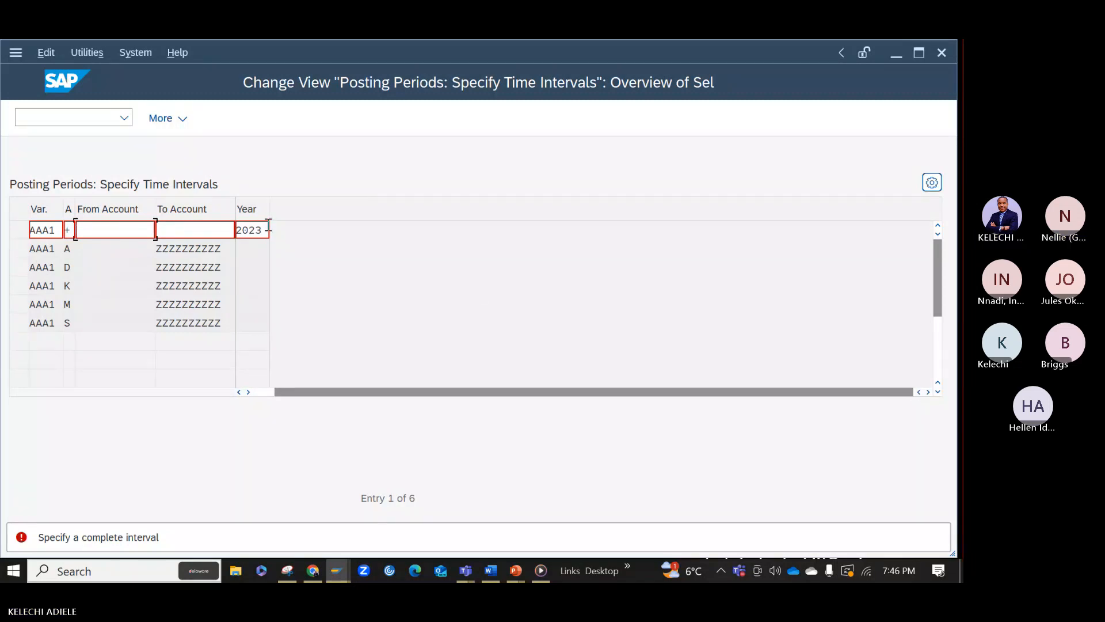
pyautogui.moveTo(267, 230); pyautogui.dragTo(222, 223)
pyautogui.press('BackSpace')
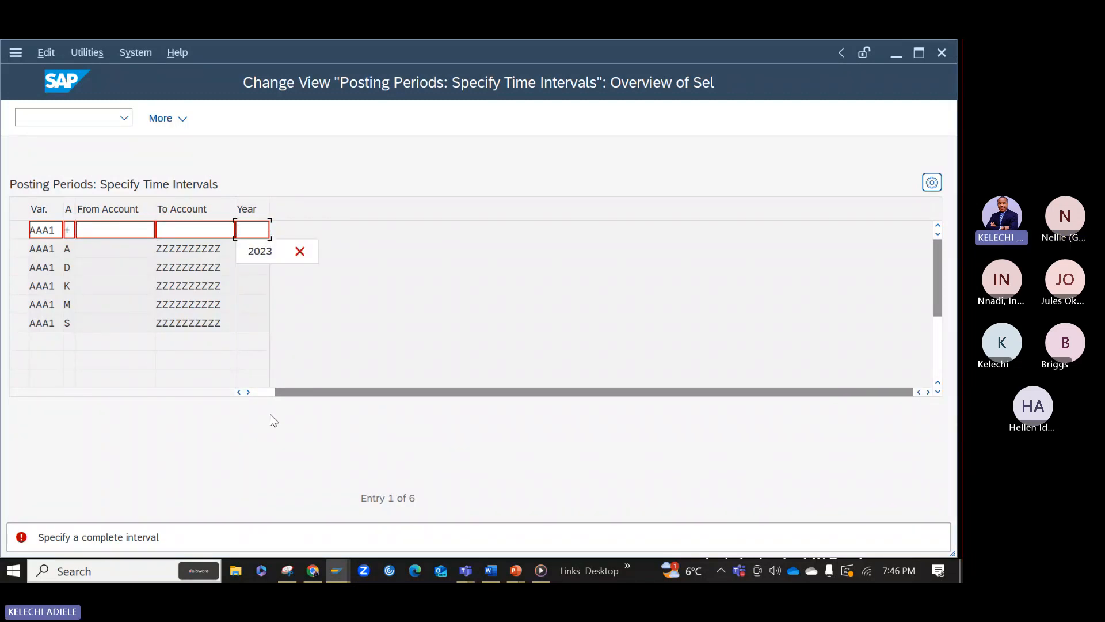
pyautogui.click(259, 392)
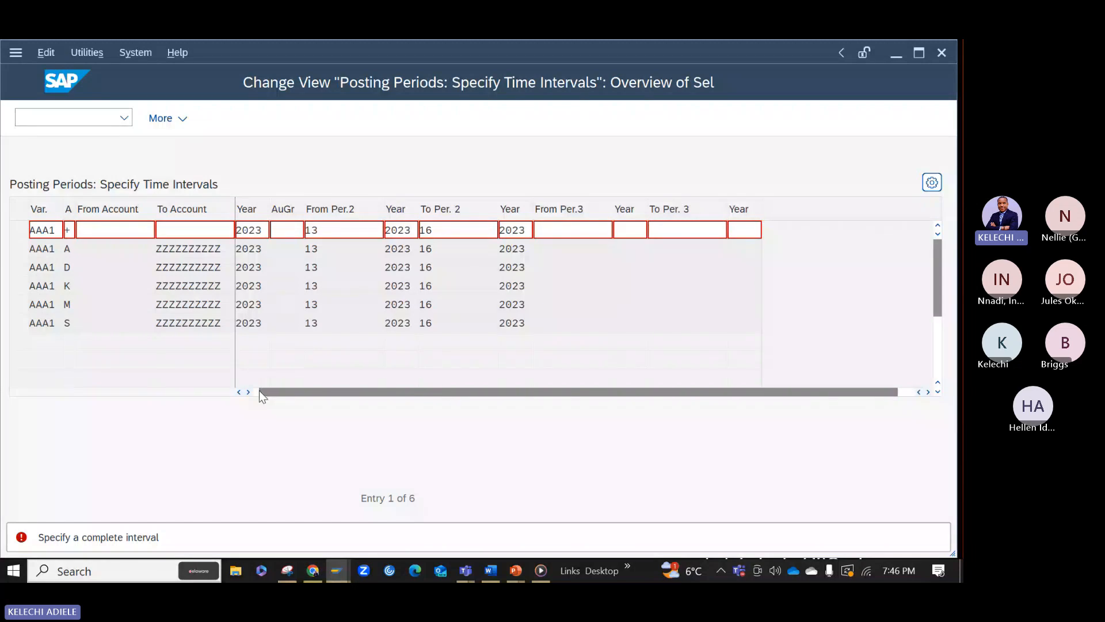
pyautogui.press('Return')
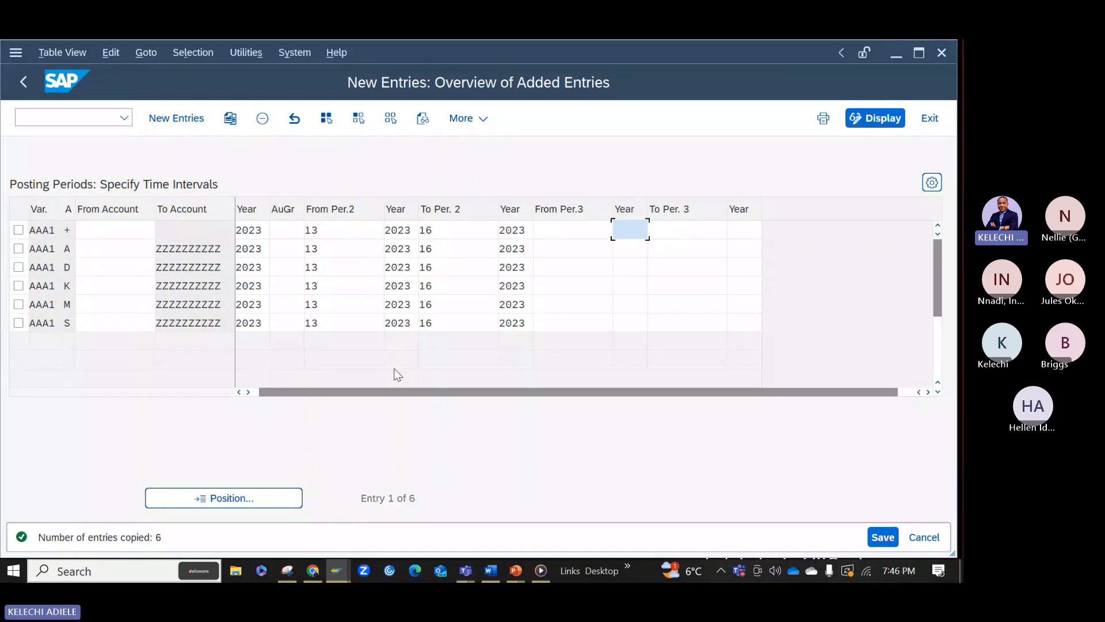
# Step: Save the AAA1 posting period intervals to the customizing request described as AAA1_ Configuration
pyautogui.click(882, 537)
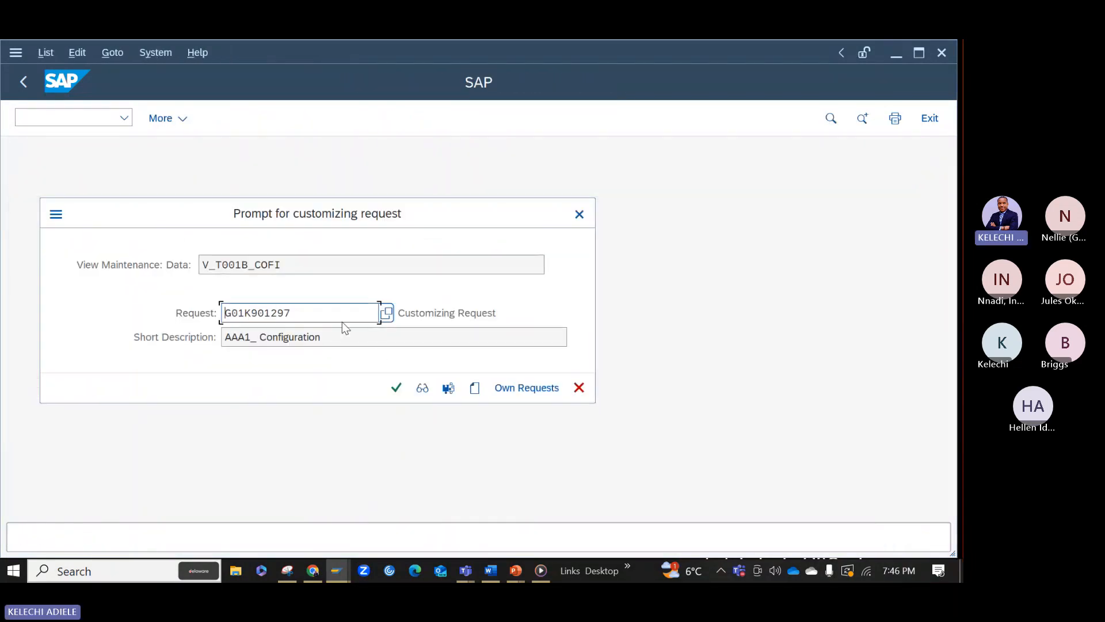
pyautogui.click(394, 389)
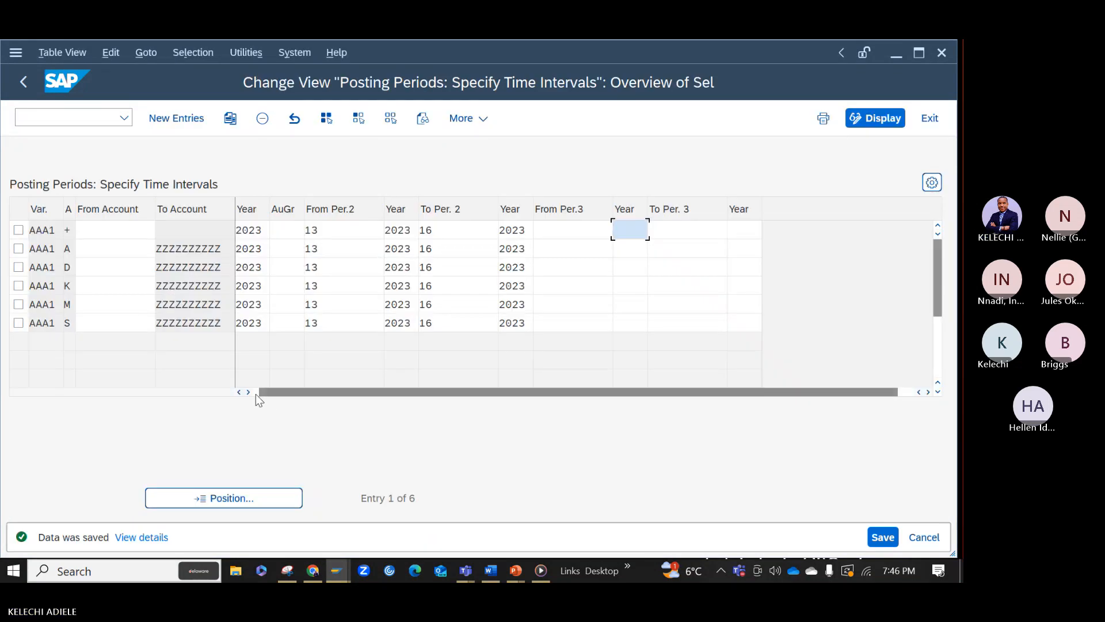
pyautogui.click(255, 393)
pyautogui.click(239, 392)
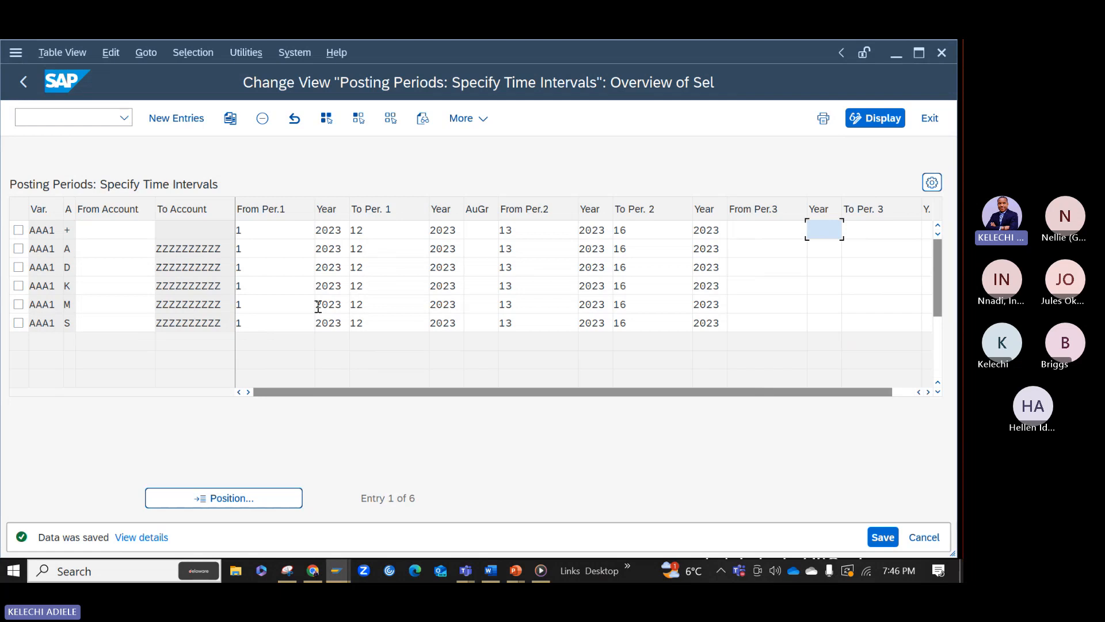
# Step: Locate the AAA1 entries in the full posting periods overview and return to the IMG structure
pyautogui.click(19, 83)
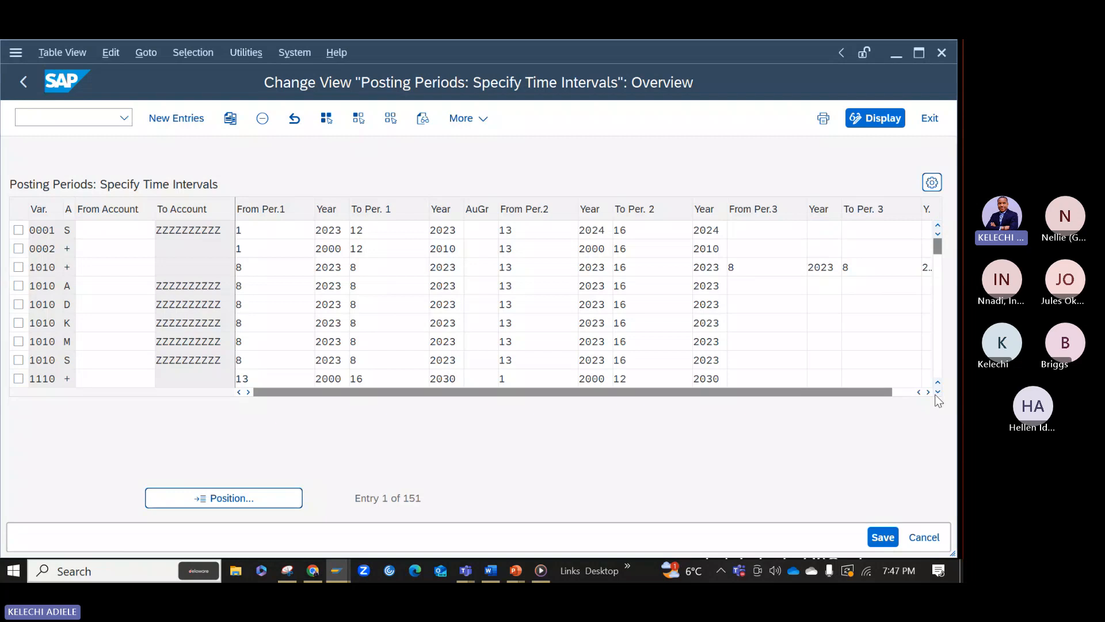
pyautogui.scroll(-1, 936, 396)
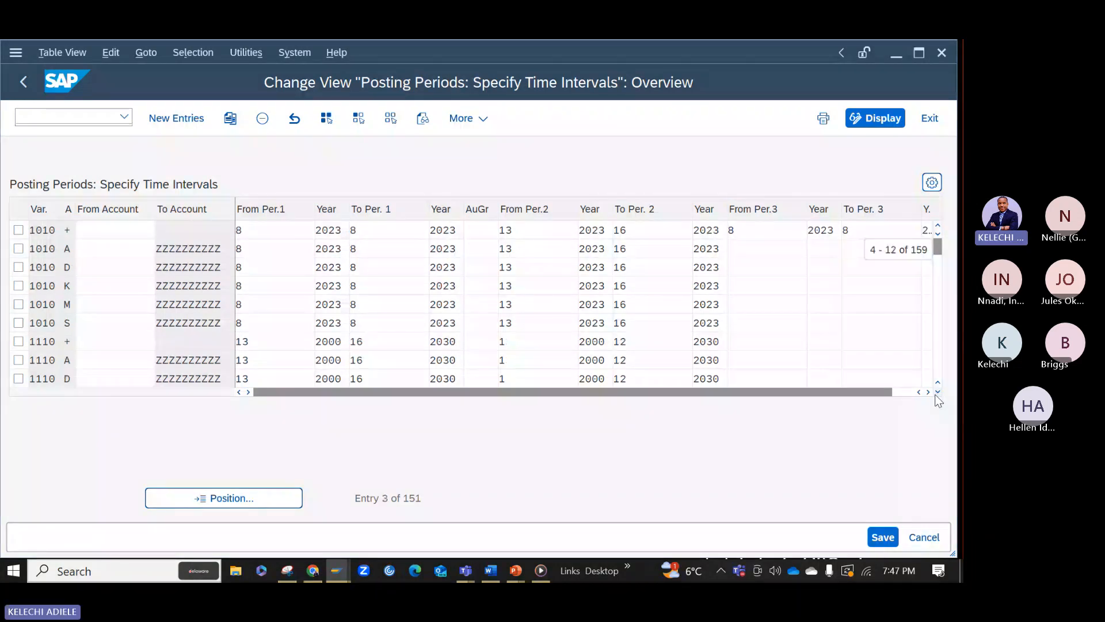
pyautogui.scroll(-13, 934, 363)
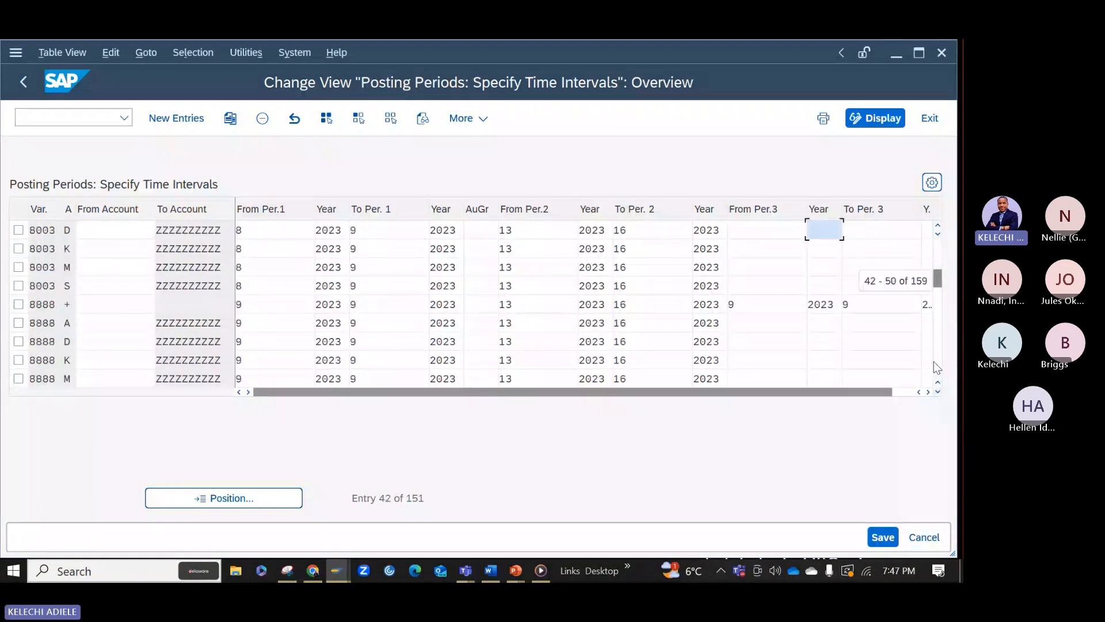
pyautogui.scroll(-9, 933, 362)
pyautogui.scroll(3, 942, 271)
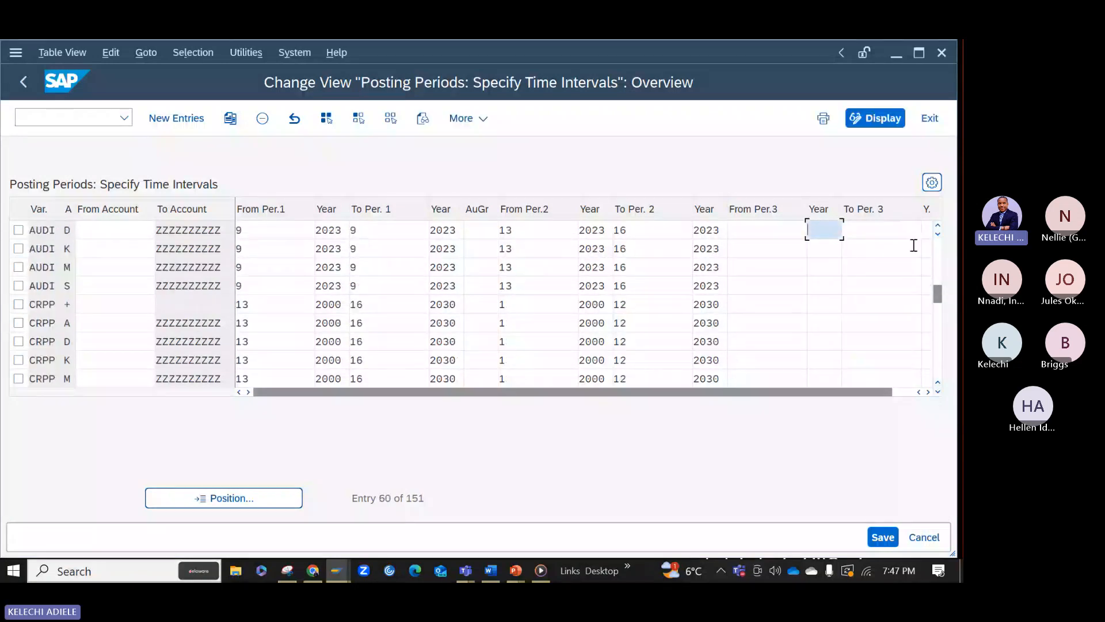
pyautogui.scroll(3, 939, 262)
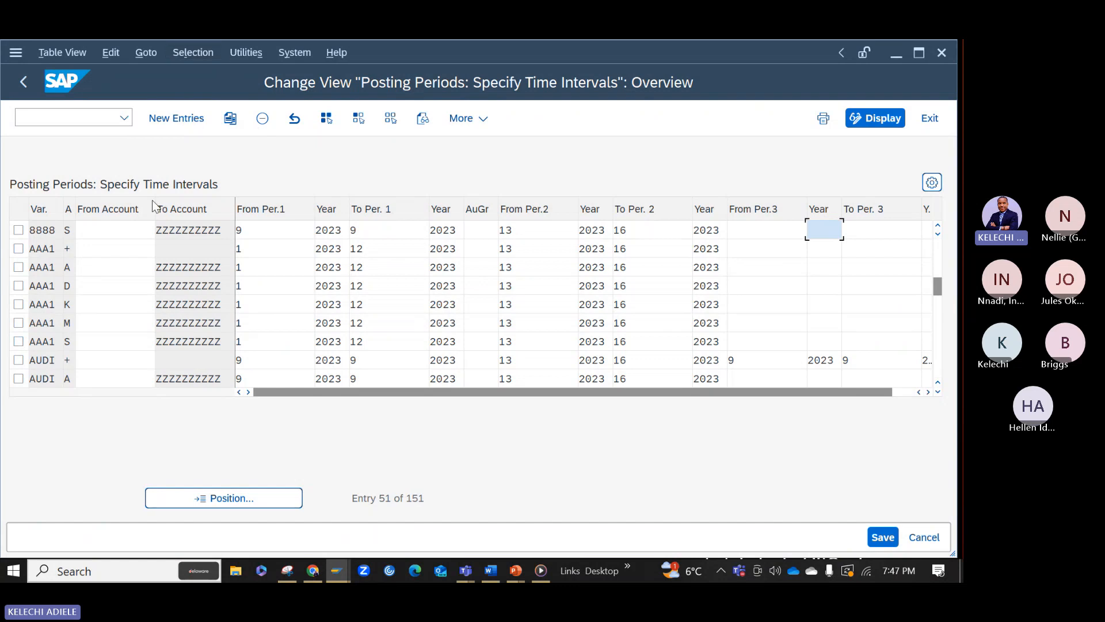
pyautogui.click(30, 85)
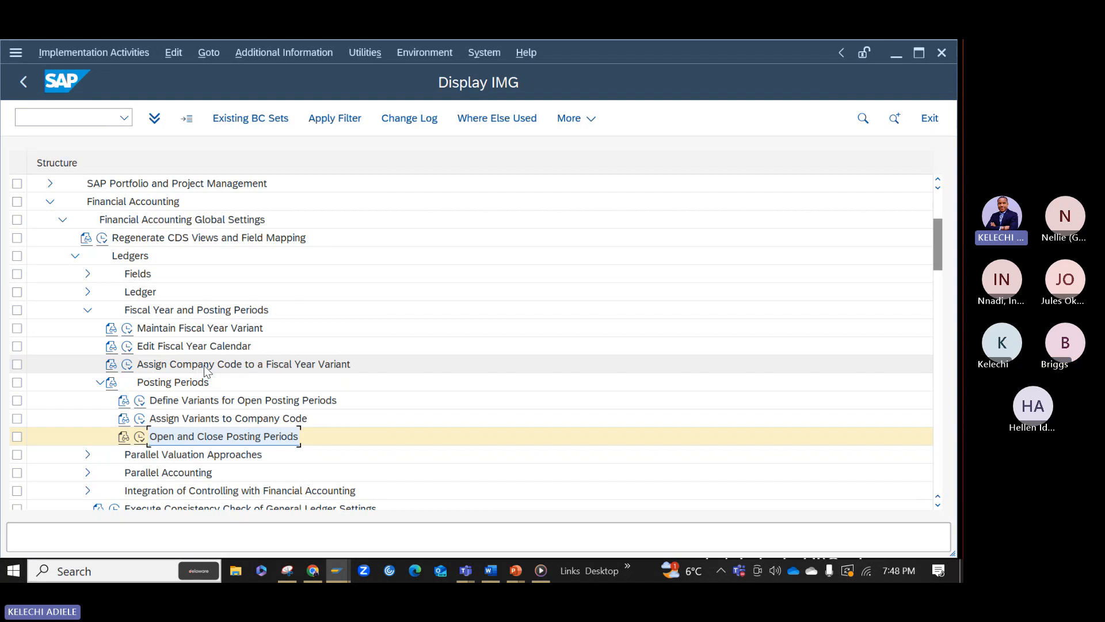
# Step: Switch to Excel and create a blank workbook
pyautogui.click(107, 574)
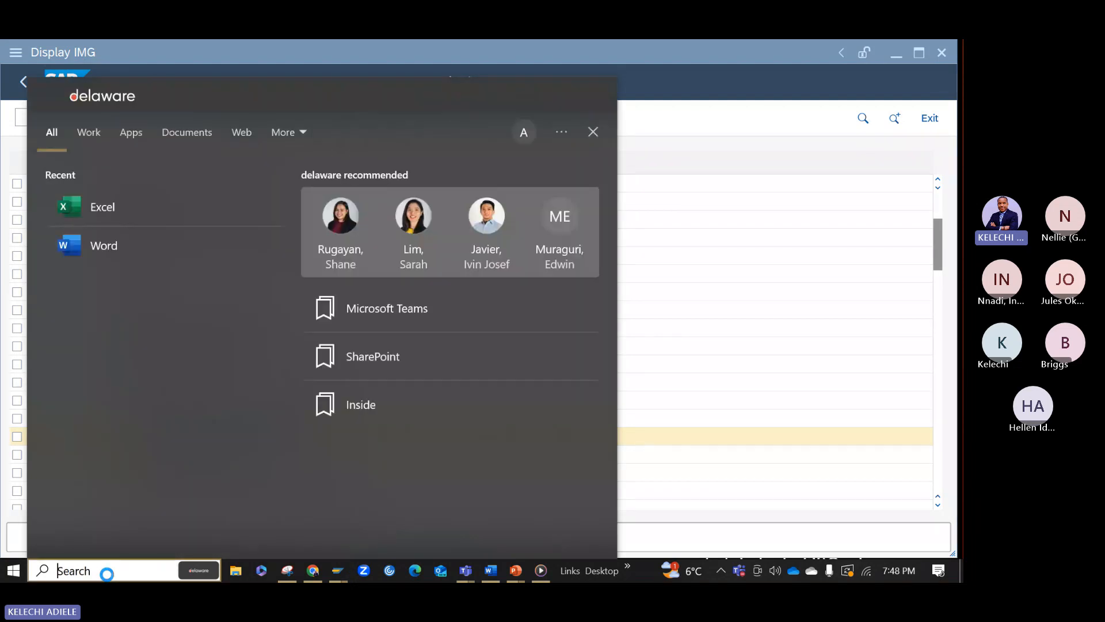
pyautogui.write('EXC')
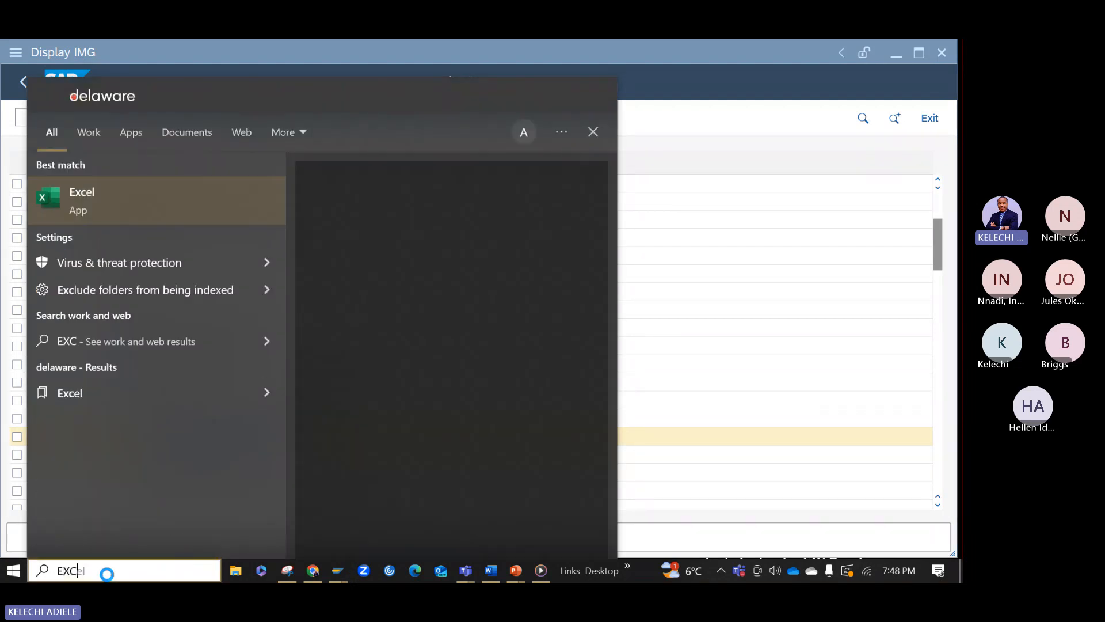
pyautogui.click(83, 209)
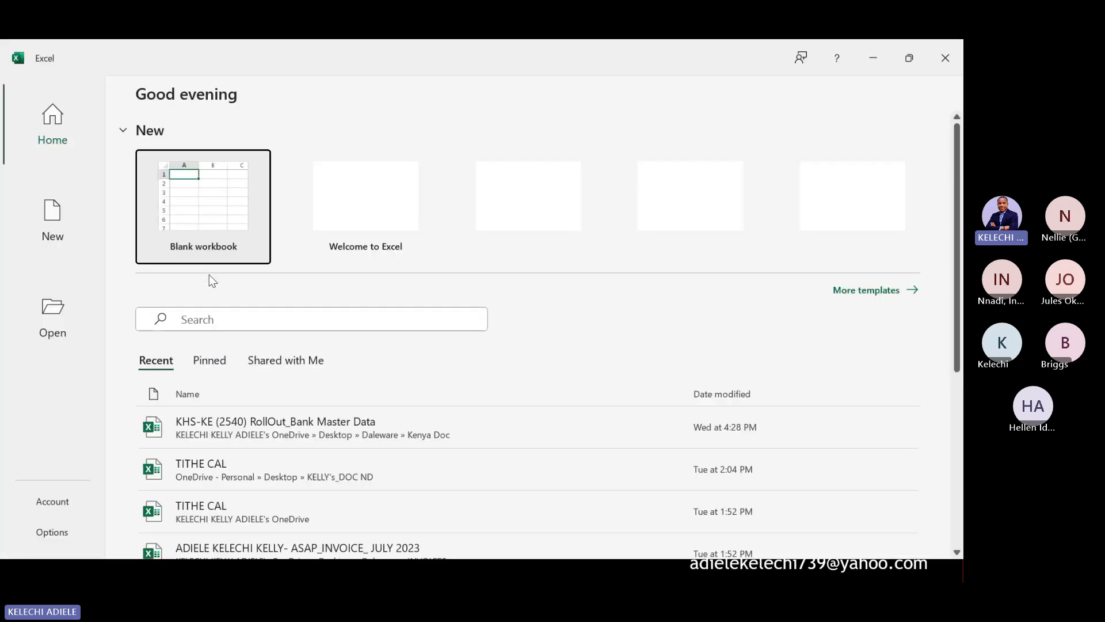
pyautogui.click(194, 198)
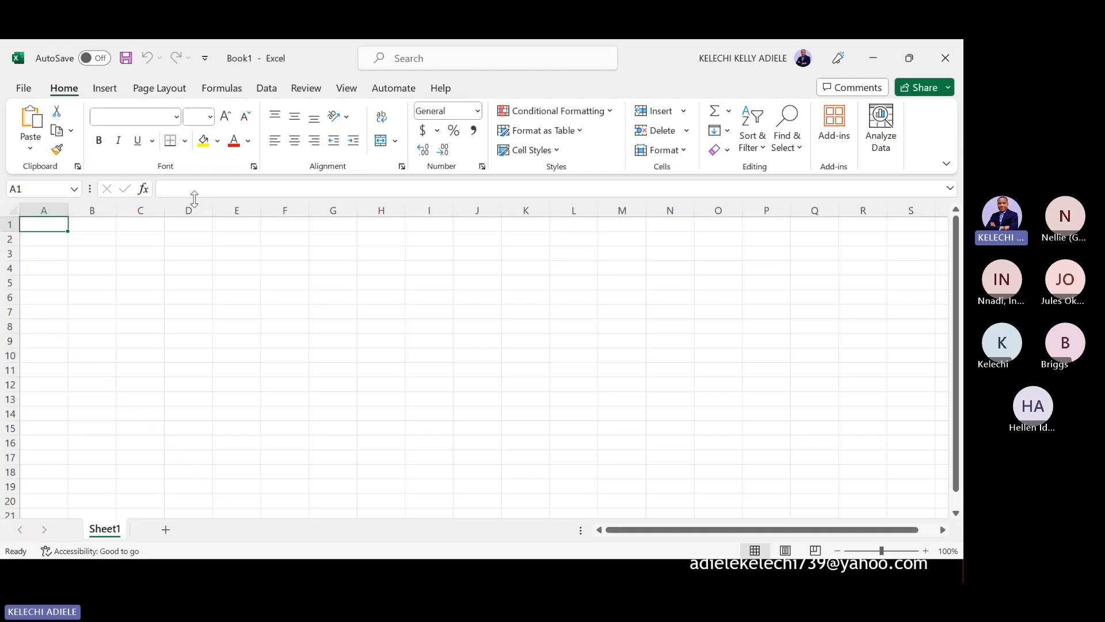
# Step: Enter 1 in A3 and "Company code" in B3, and widen column B to fit the text
pyautogui.click(52, 257)
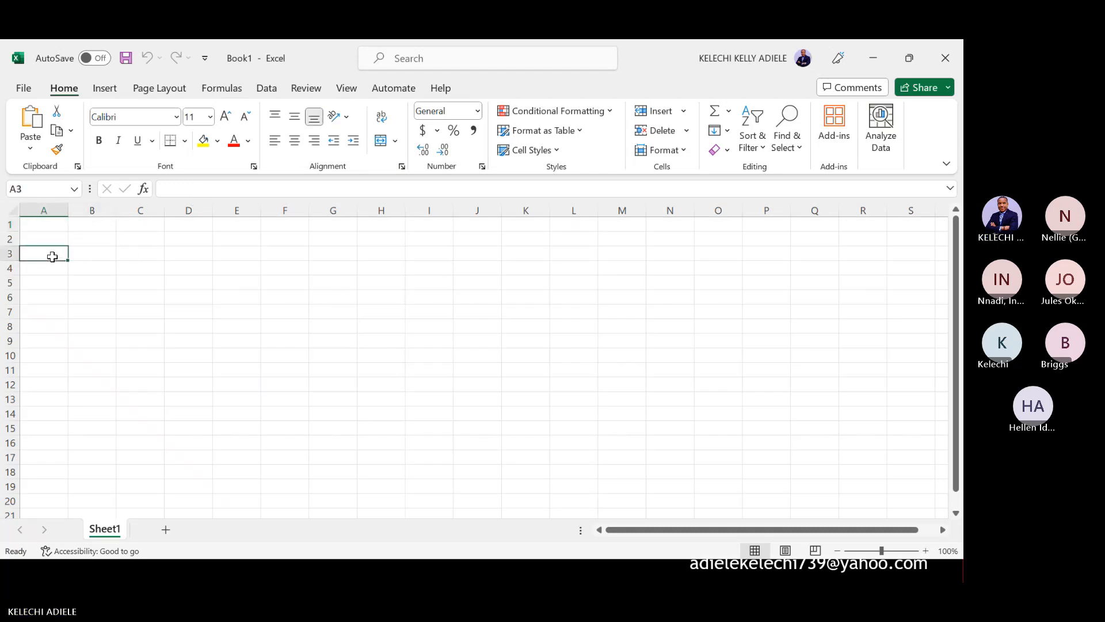
pyautogui.write('1')
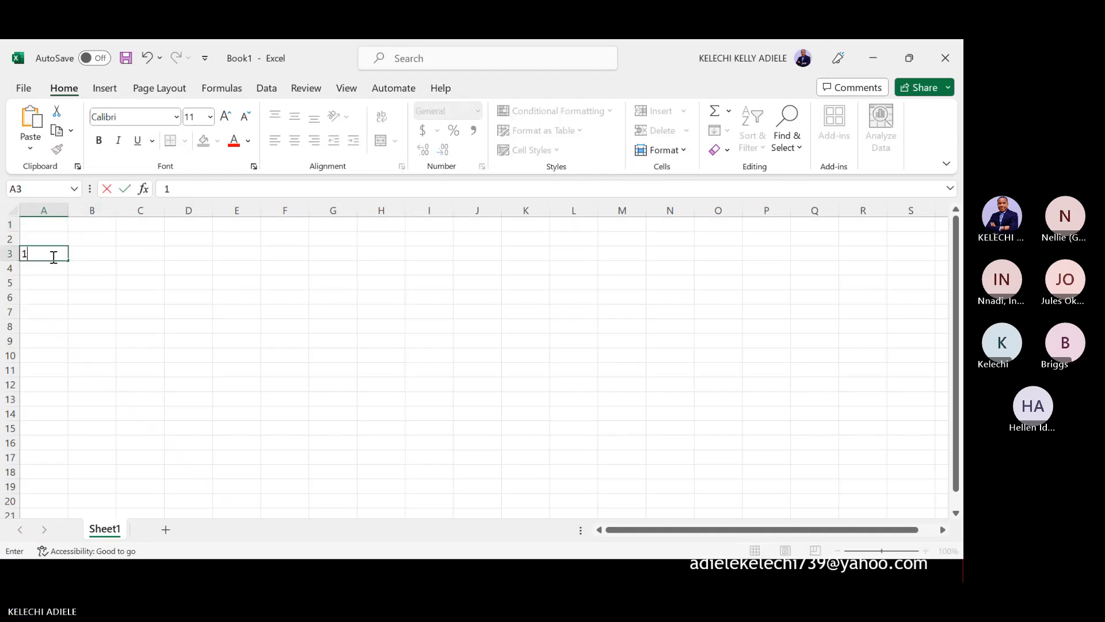
pyautogui.press('Tab')
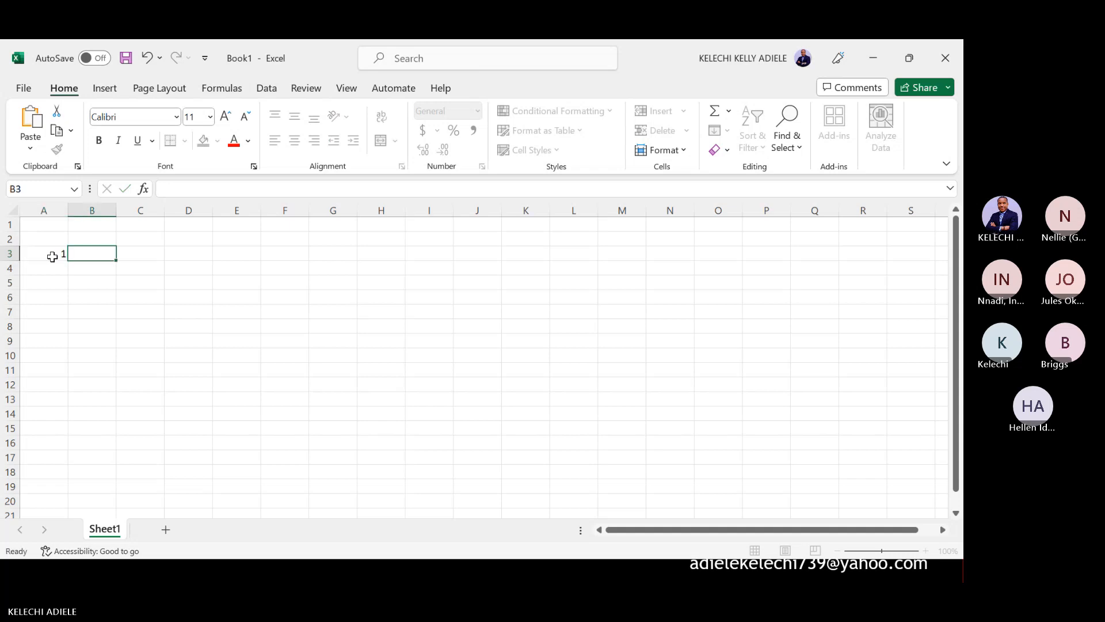
pyautogui.write('Comp[')
pyautogui.press('BackSpace')
pyautogui.write('any')
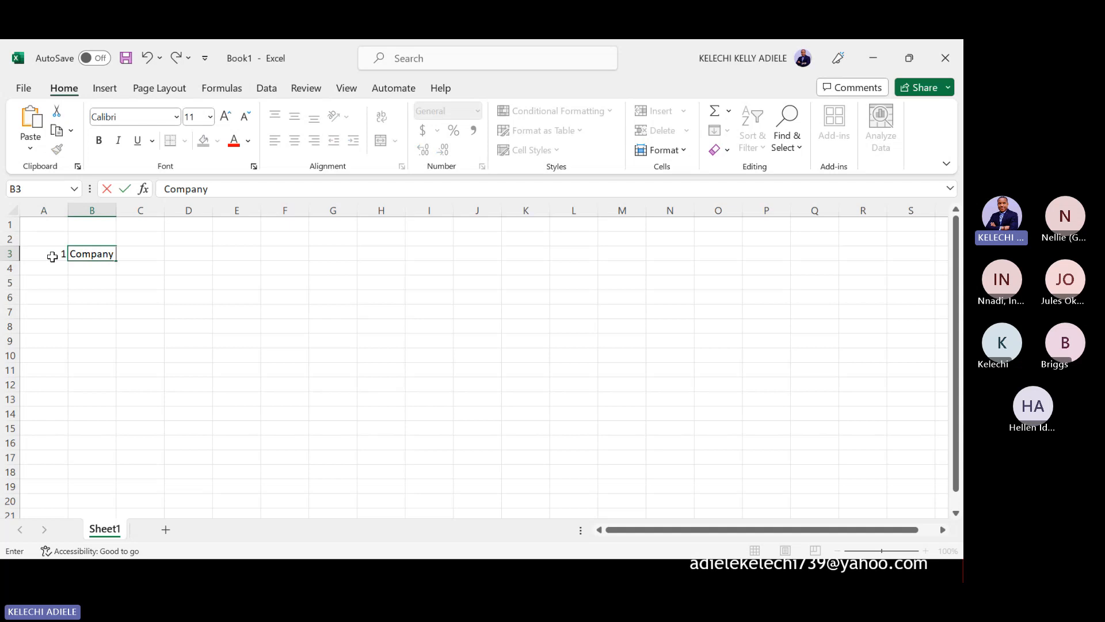
pyautogui.write(' code')
pyautogui.click(108, 230)
pyautogui.moveTo(116, 211); pyautogui.dragTo(173, 211)
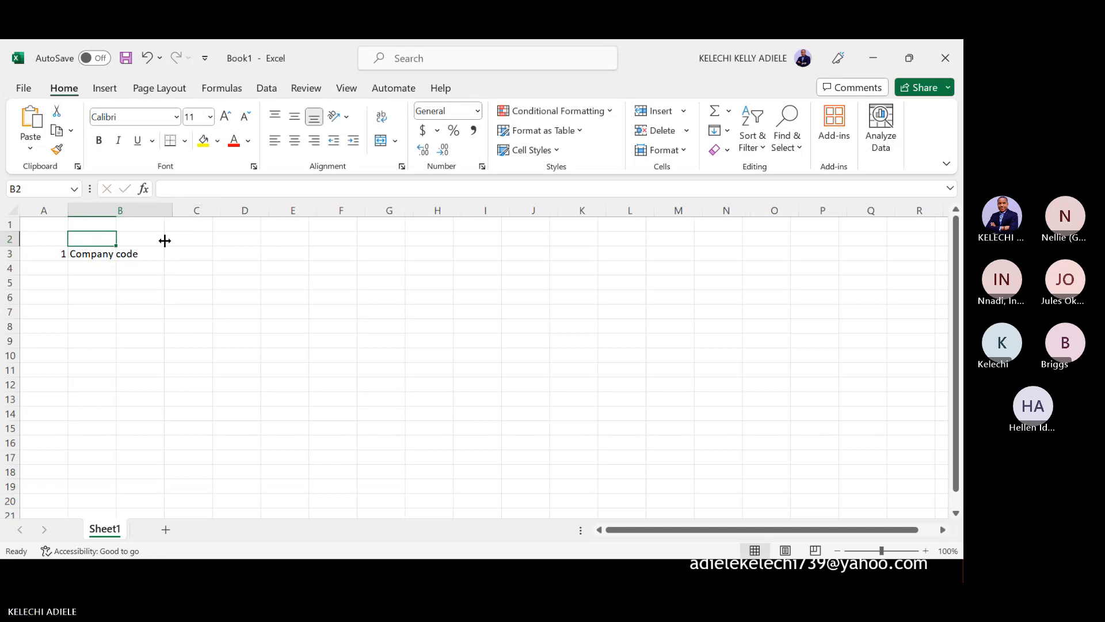
# Step: Enter AAA1 in C3 as the company code value
pyautogui.click(189, 256)
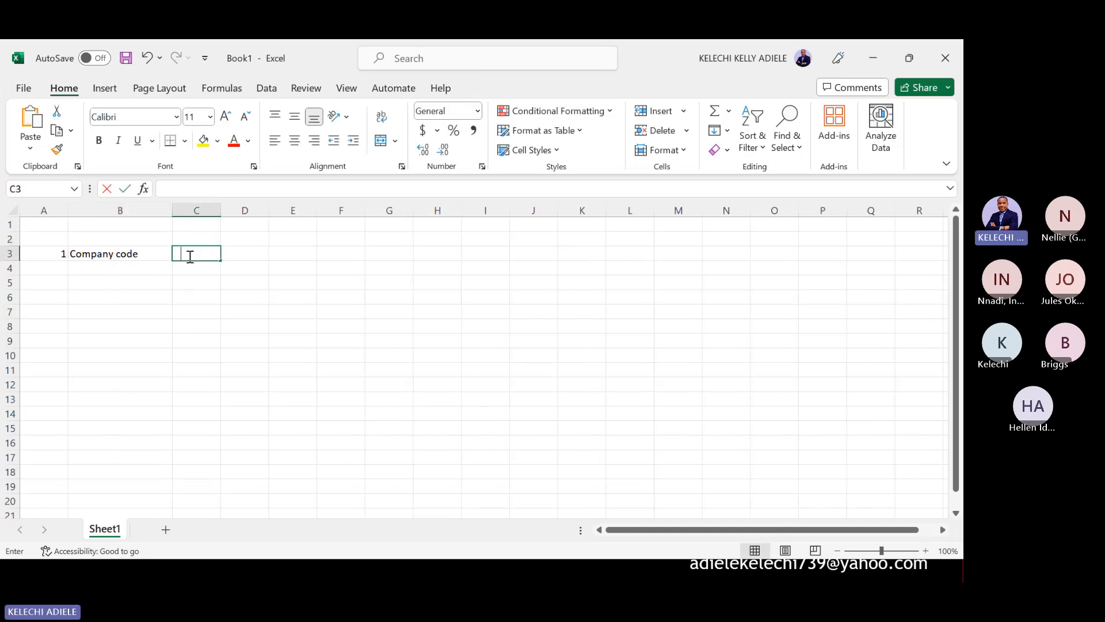
pyautogui.write('AAA1')
pyautogui.click(58, 270)
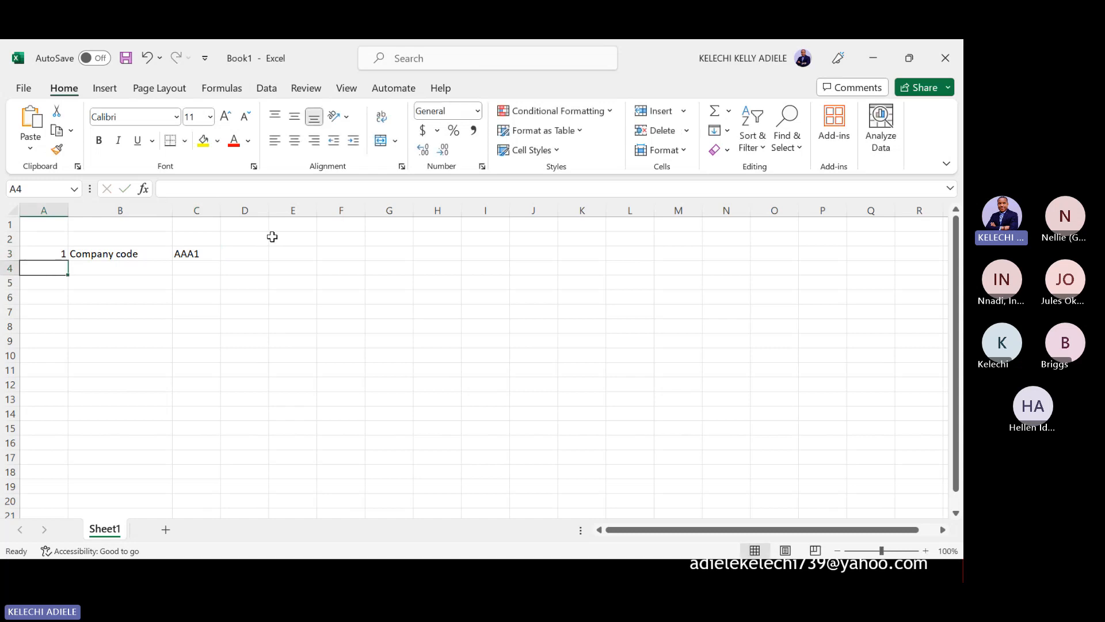
pyautogui.click(252, 236)
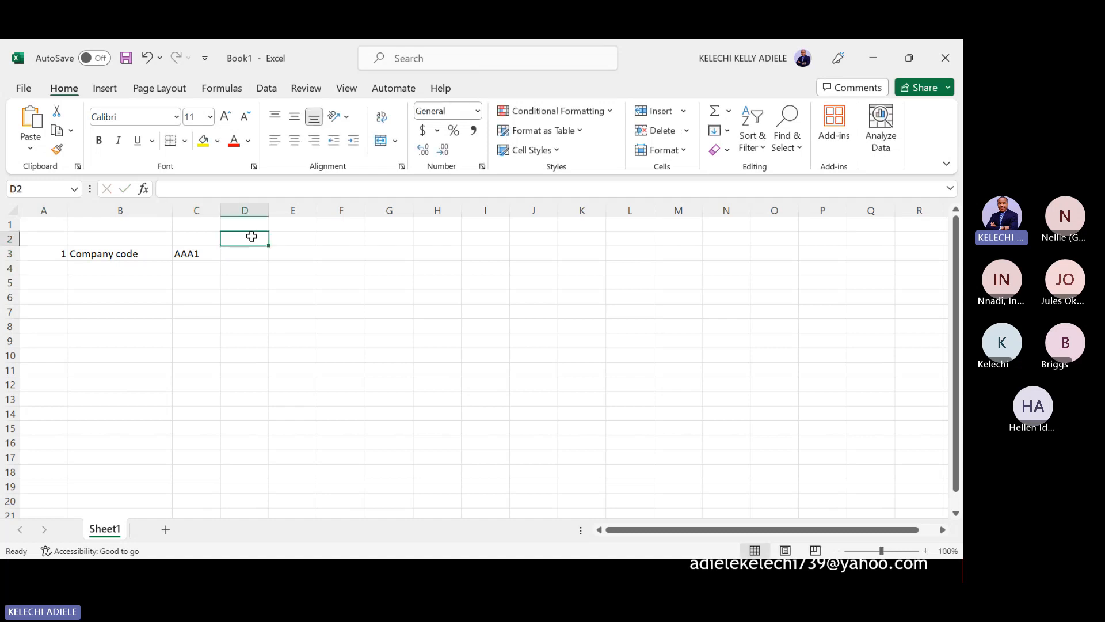
# Step: Enter TCDOE as a heading in D2 and widen column D
pyautogui.write('TCDOE')
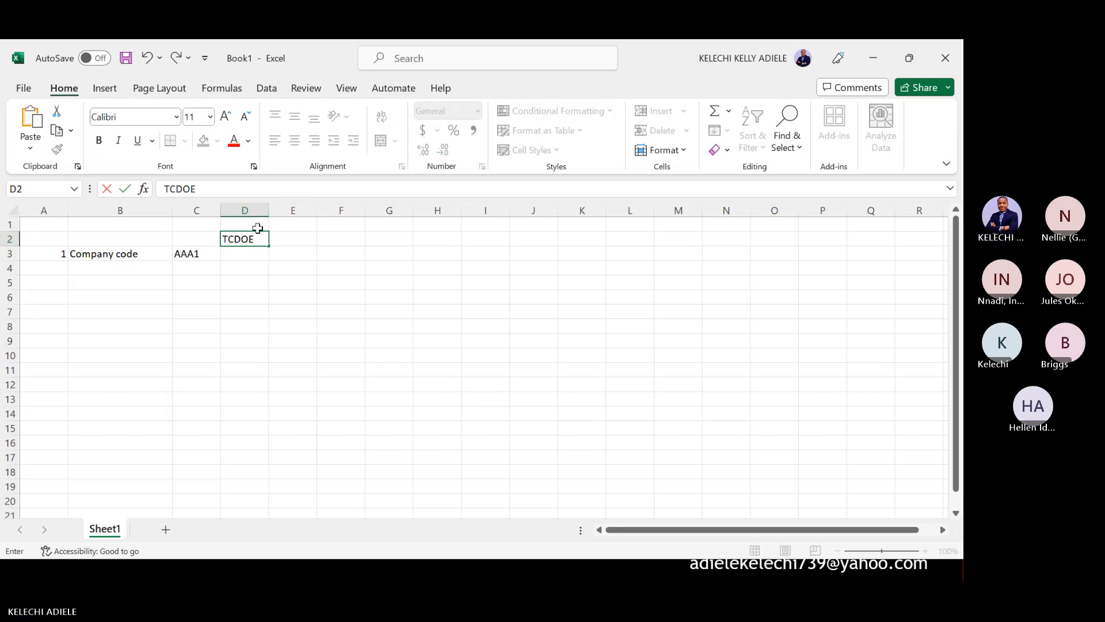
pyautogui.click(258, 228)
pyautogui.moveTo(268, 211); pyautogui.dragTo(304, 213)
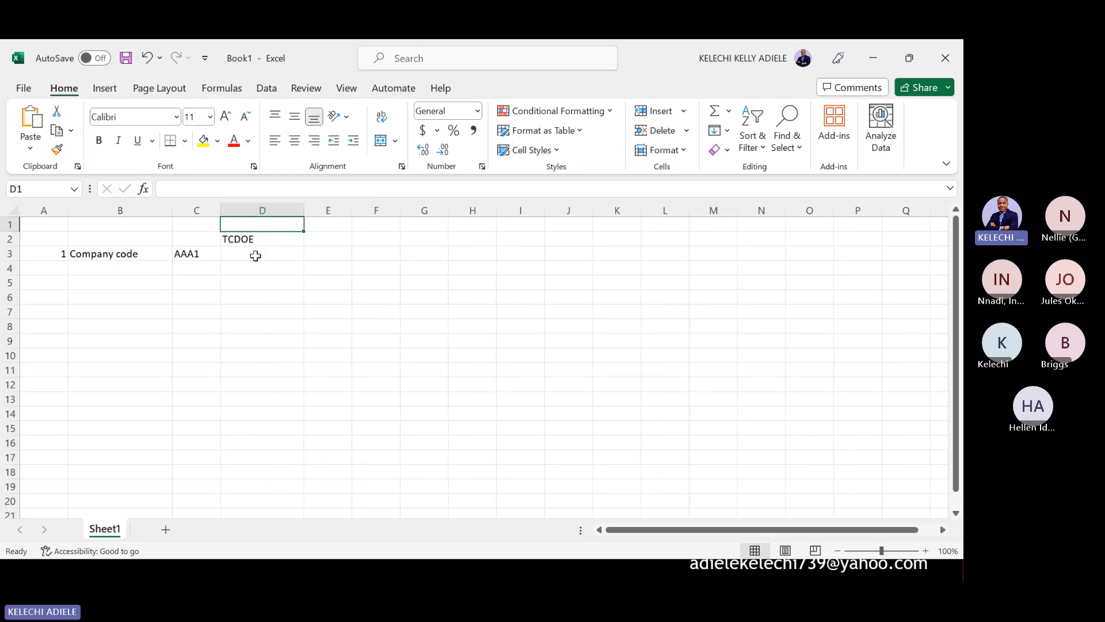
pyautogui.click(256, 254)
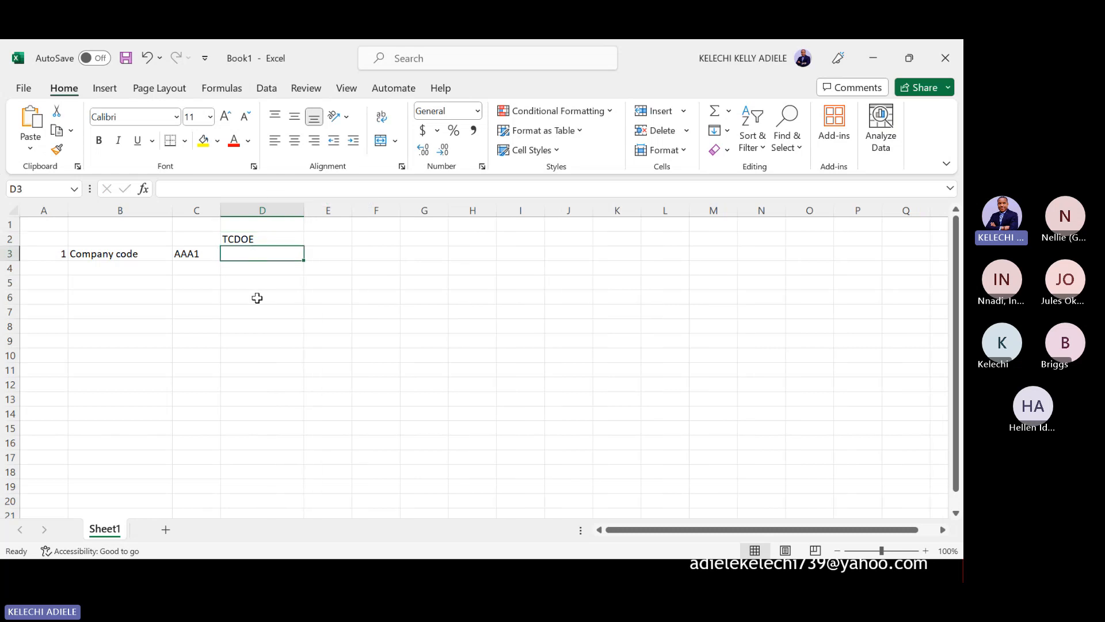
# Step: Enter 1 in A5 and "POSTING PERIOD" in B5
pyautogui.click(47, 283)
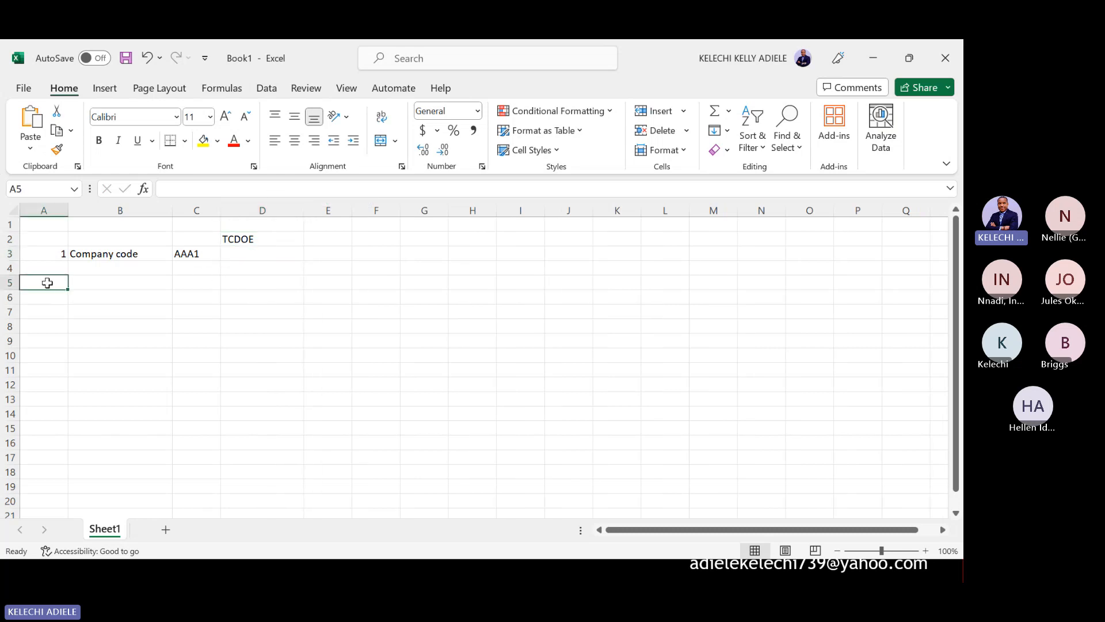
pyautogui.write('1')
pyautogui.press('Tab')
pyautogui.write('POTING')
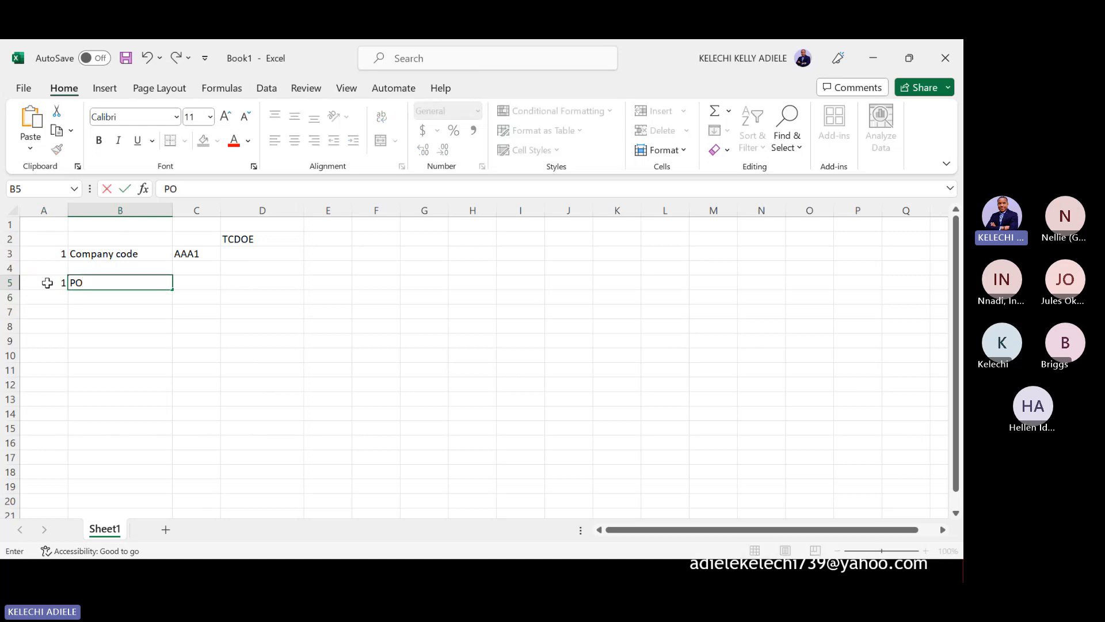
pyautogui.press('BackSpace')
pyautogui.press('BackSpace')
pyautogui.press('BackSpace')
pyautogui.press('BackSpace')
pyautogui.write('STING PERIOD')
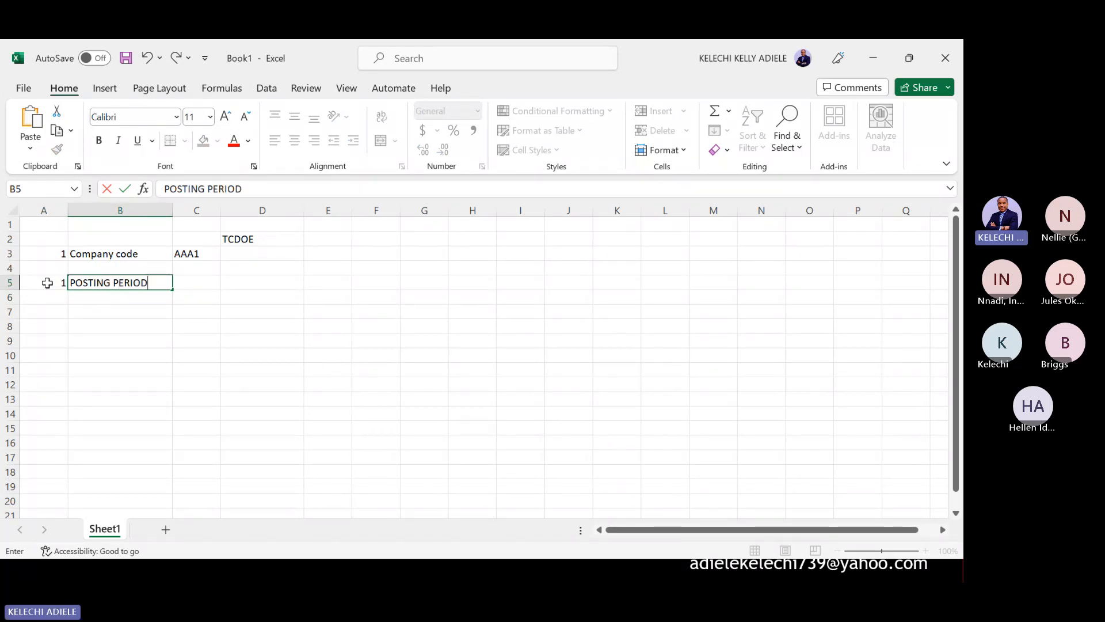
pyautogui.click(202, 277)
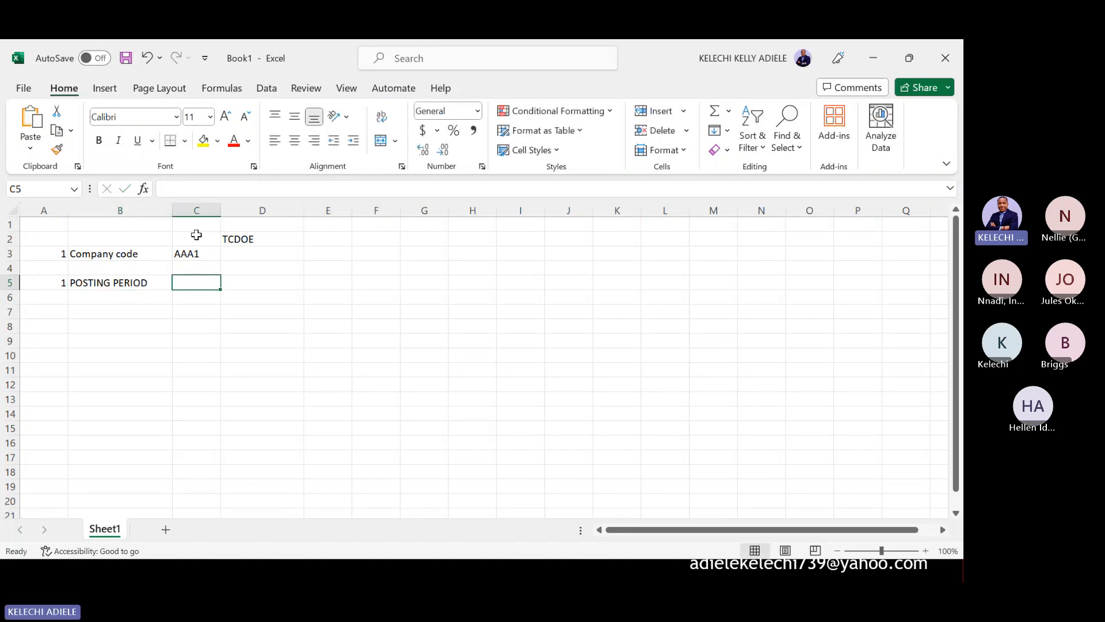
# Step: Enter the heading "CONFIG CODE" in C2 and widen column C to fit it
pyautogui.click(194, 238)
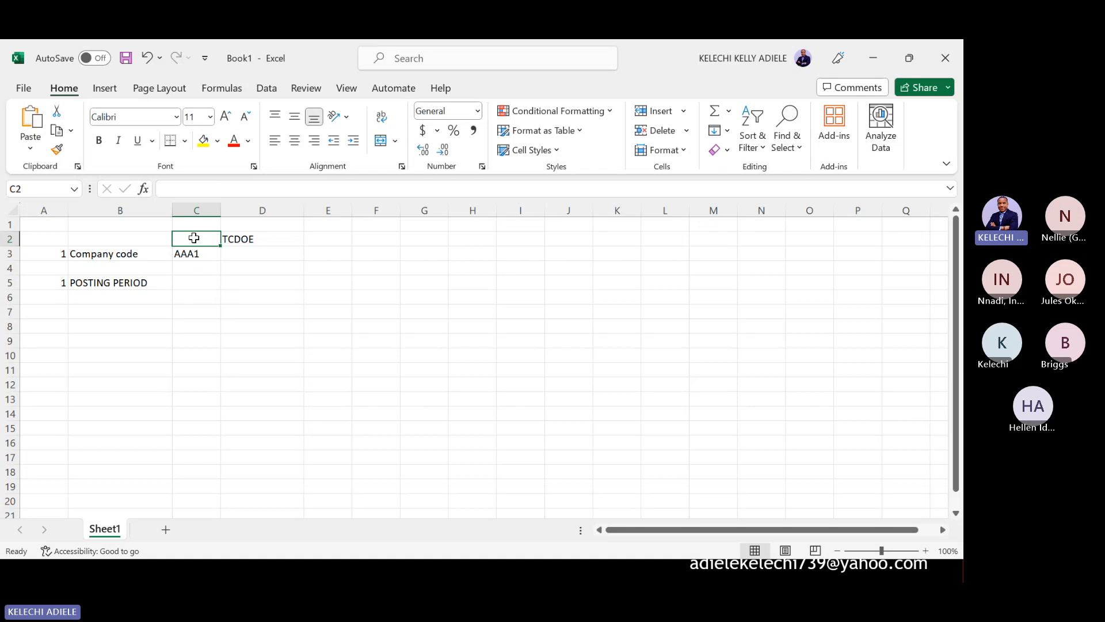
pyautogui.write('COD')
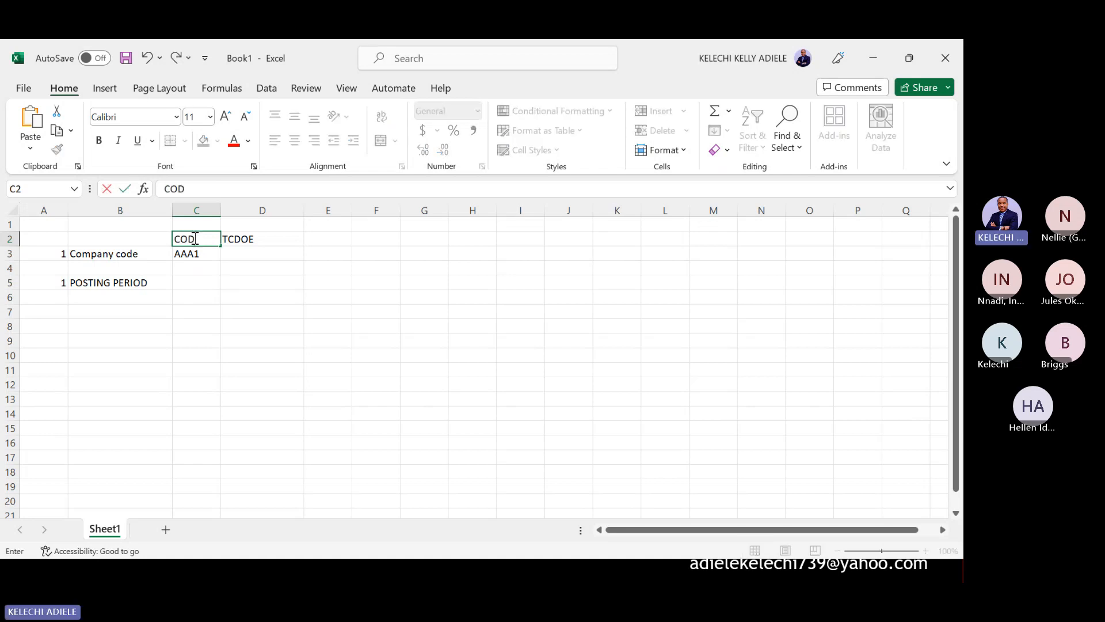
pyautogui.press('BackSpace')
pyautogui.press('BackSpace')
pyautogui.press('BackSpace')
pyautogui.write('CONFI')
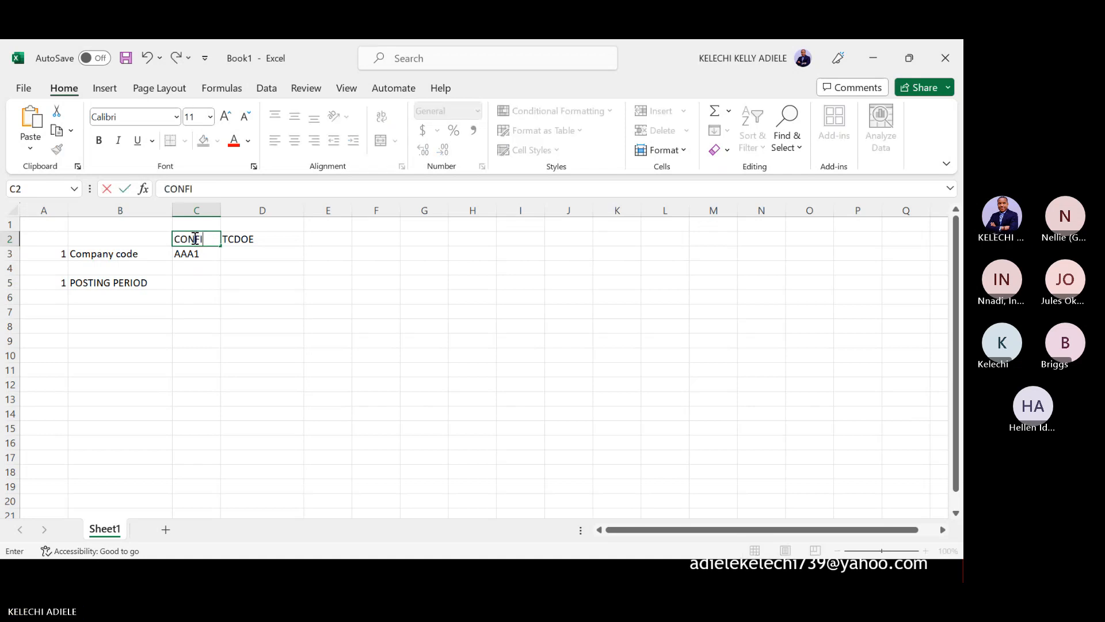
pyautogui.write('F')
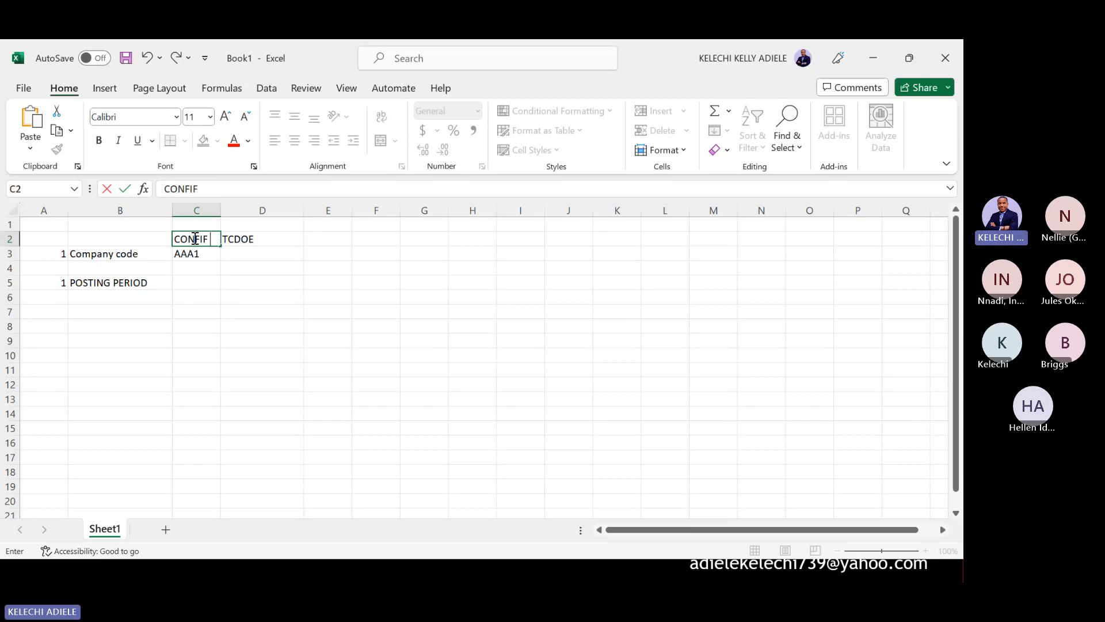
pyautogui.press('BackSpace')
pyautogui.write('G CODE')
pyautogui.click(279, 281)
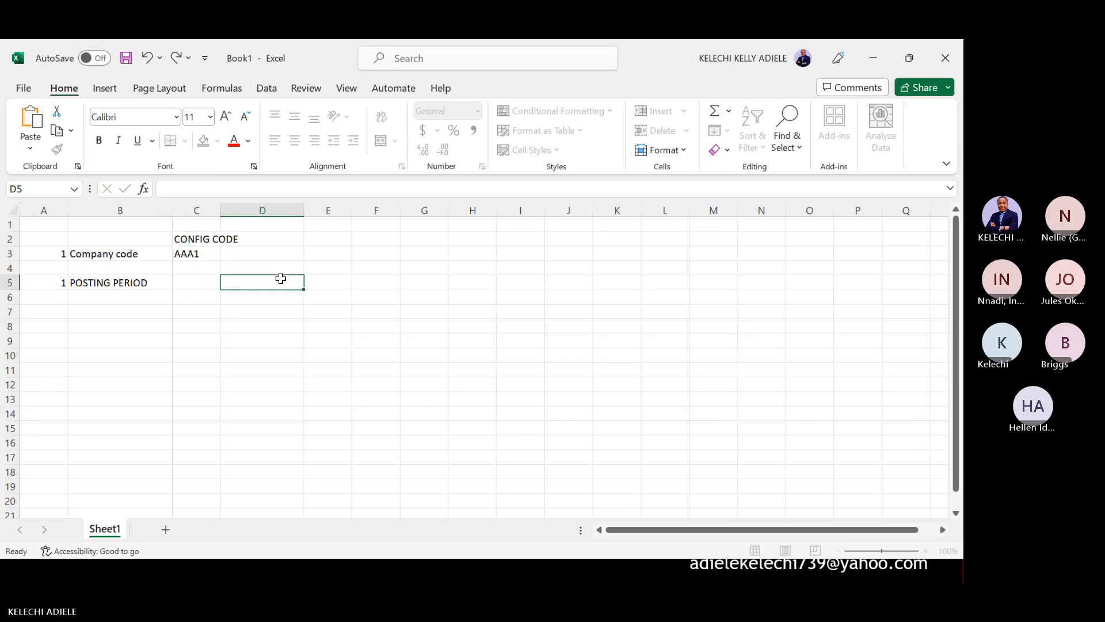
pyautogui.click(219, 228)
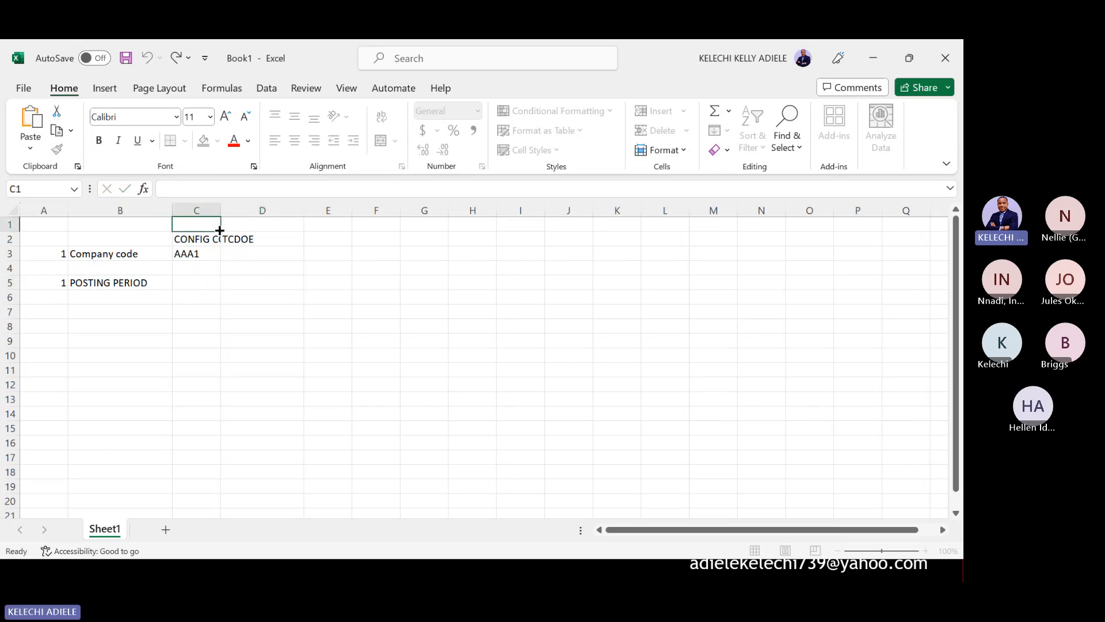
pyautogui.moveTo(220, 212); pyautogui.dragTo(290, 213)
# Step: Replace the heading in D2 with "TRANSACTION CODE" and widen column D to fit it
pyautogui.click(340, 237)
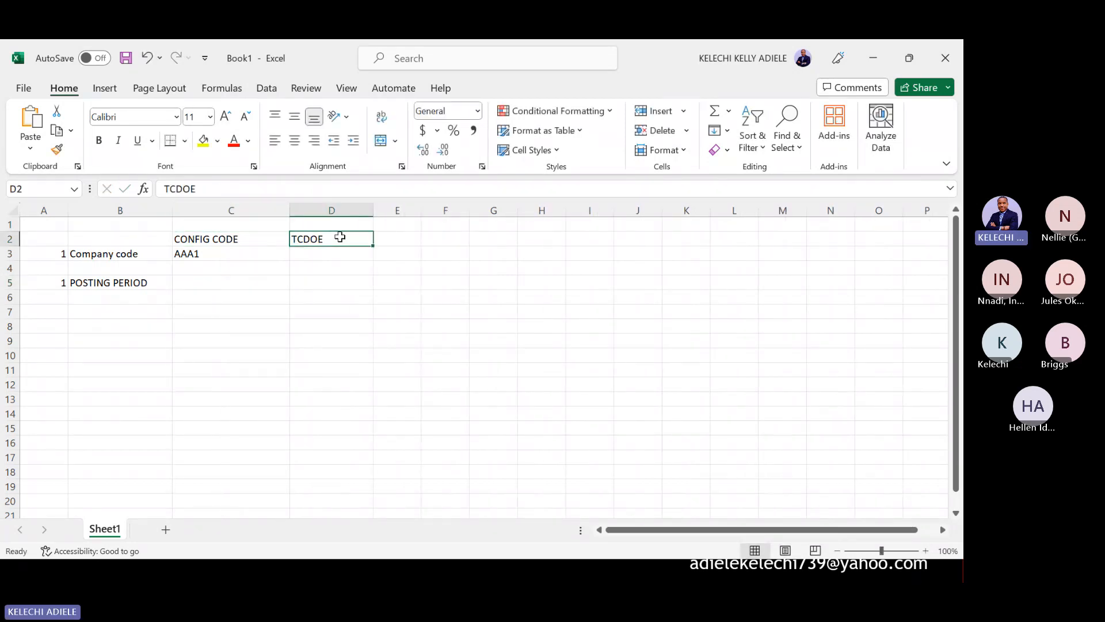
pyautogui.write('TRANSAC')
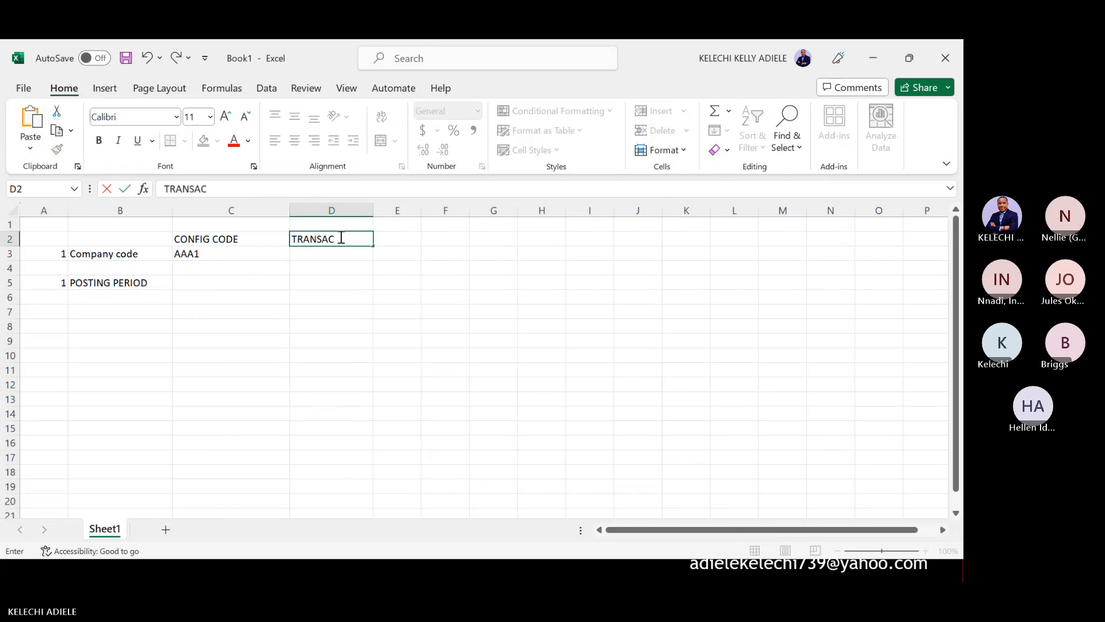
pyautogui.write('TION CODE')
pyautogui.click(362, 295)
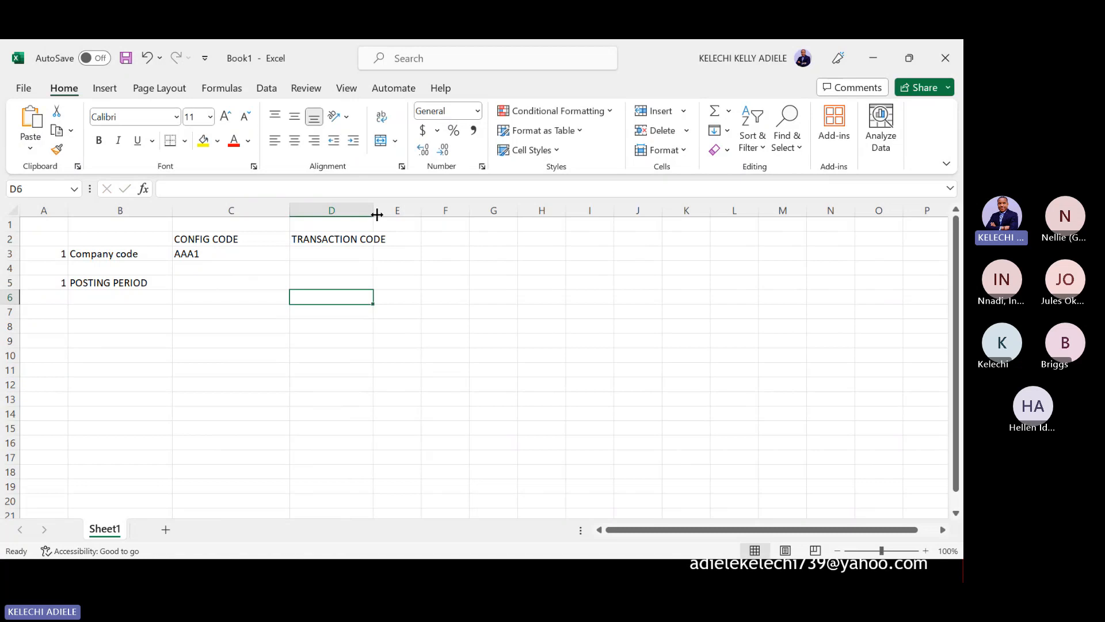
pyautogui.moveTo(373, 213); pyautogui.dragTo(416, 213)
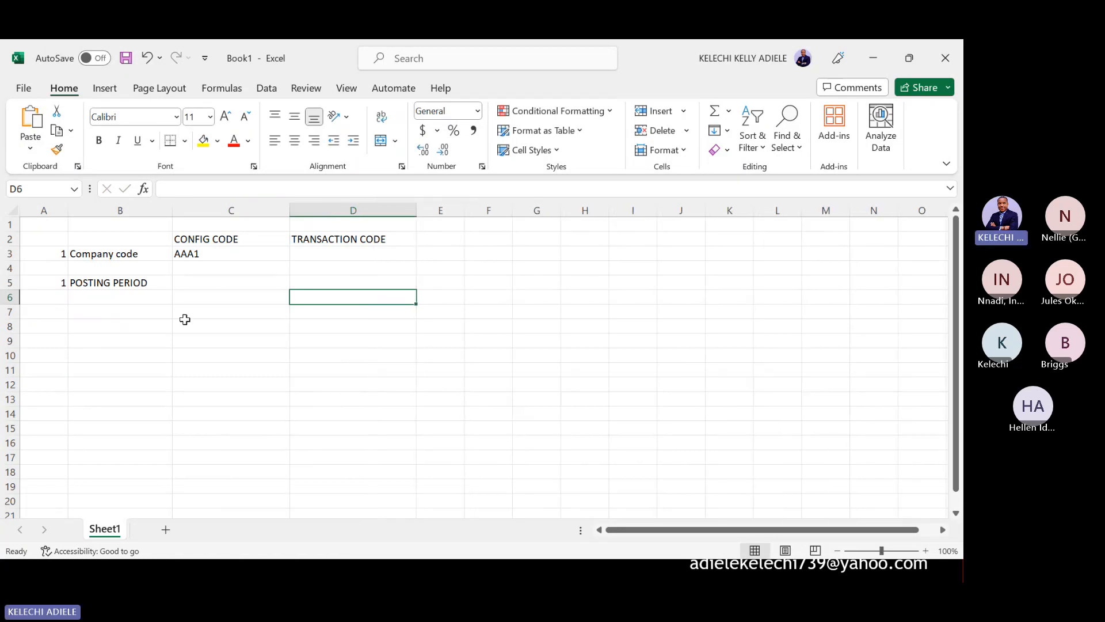
# Step: Enter AAA1 in C5 as the posting period's config code
pyautogui.click(197, 283)
pyautogui.write('AAA')
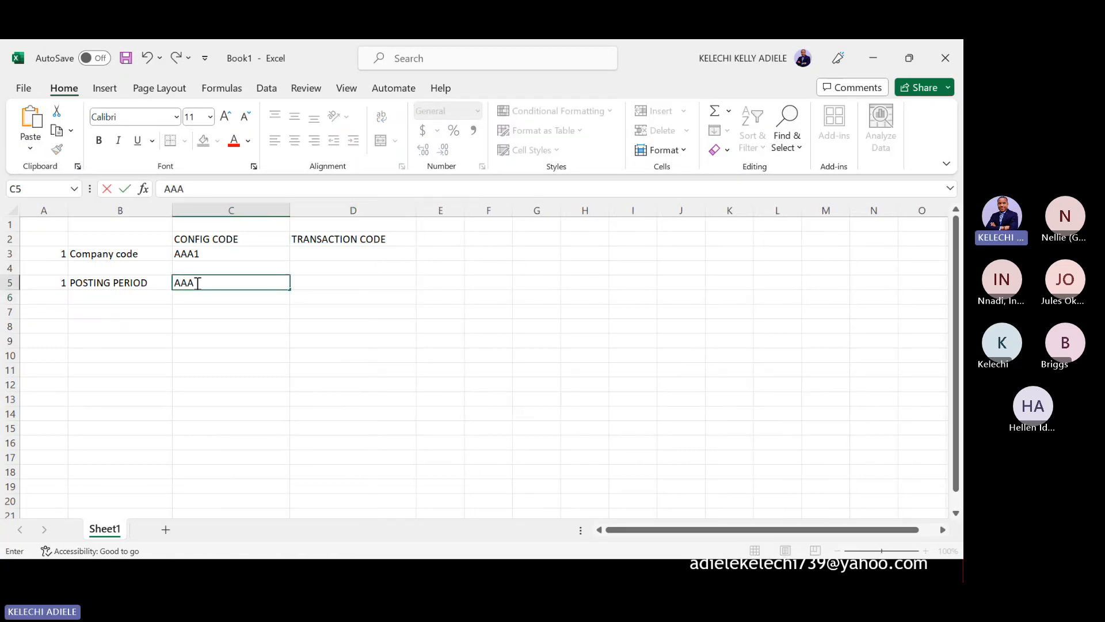
pyautogui.write('1')
pyautogui.press('Tab')
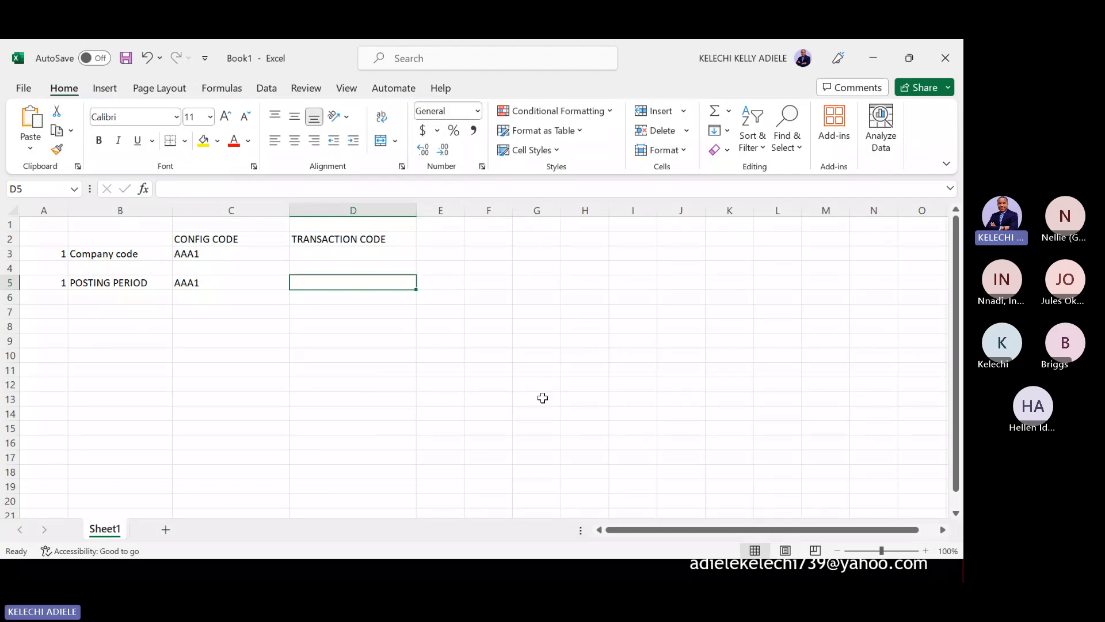
# Step: Switch to SAP and display the maintenance objects in the technical info of the Open and Close Posting Periods activity
pyautogui.click(873, 58)
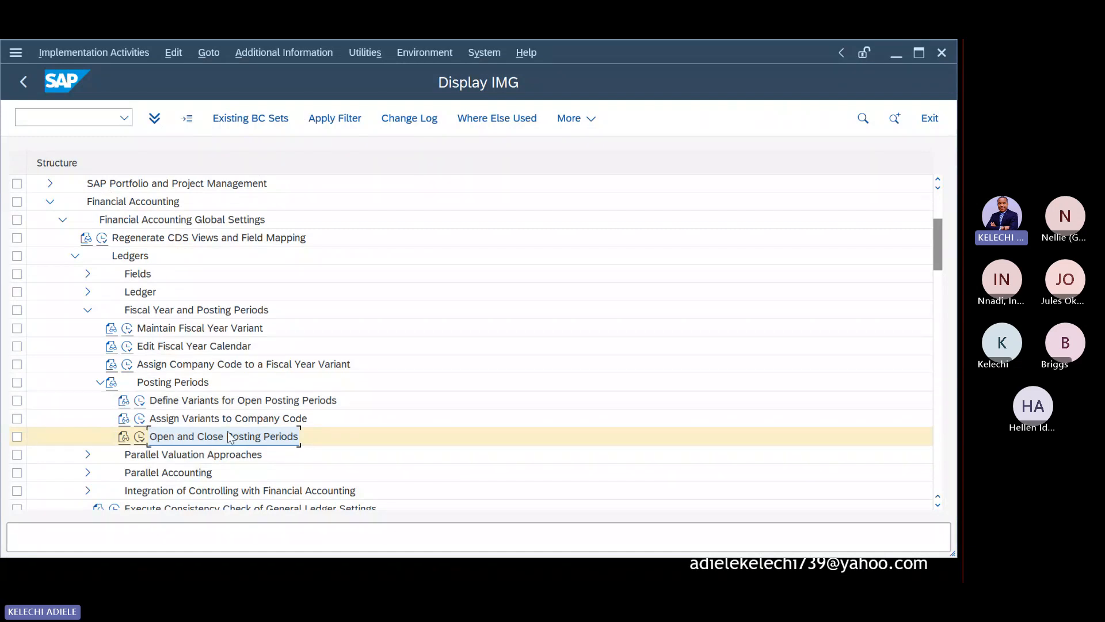
pyautogui.rightClick(140, 439)
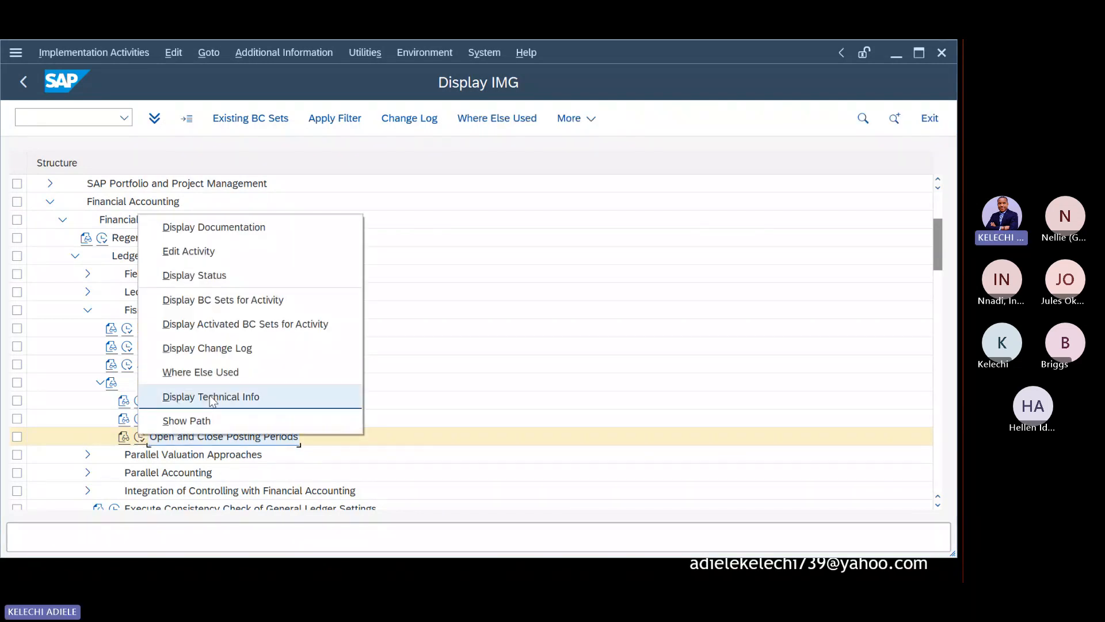
pyautogui.click(212, 398)
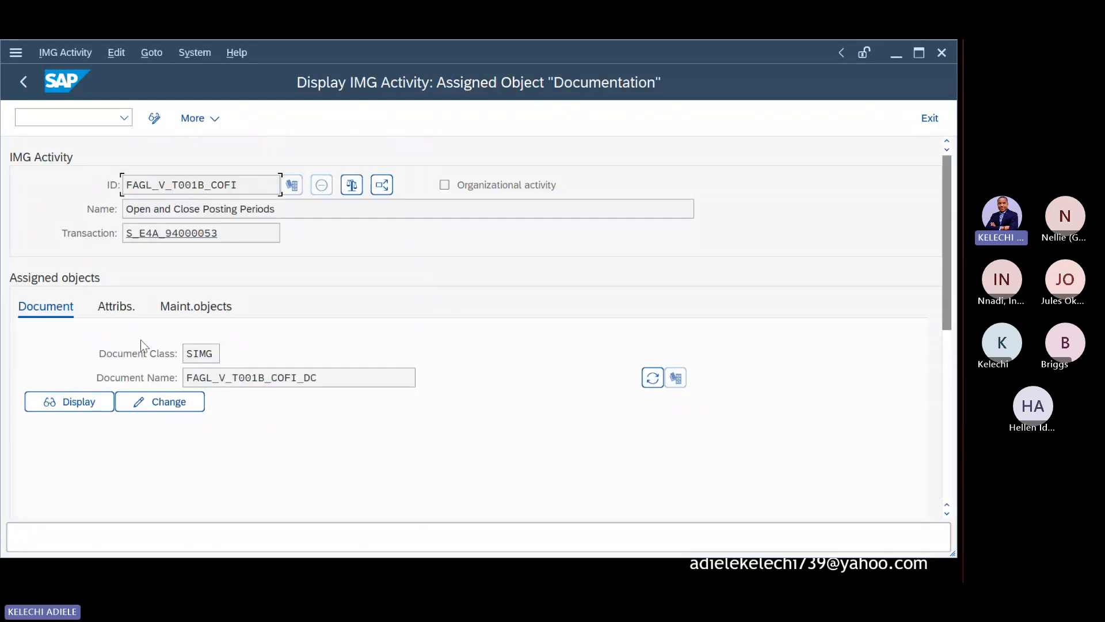
pyautogui.click(186, 309)
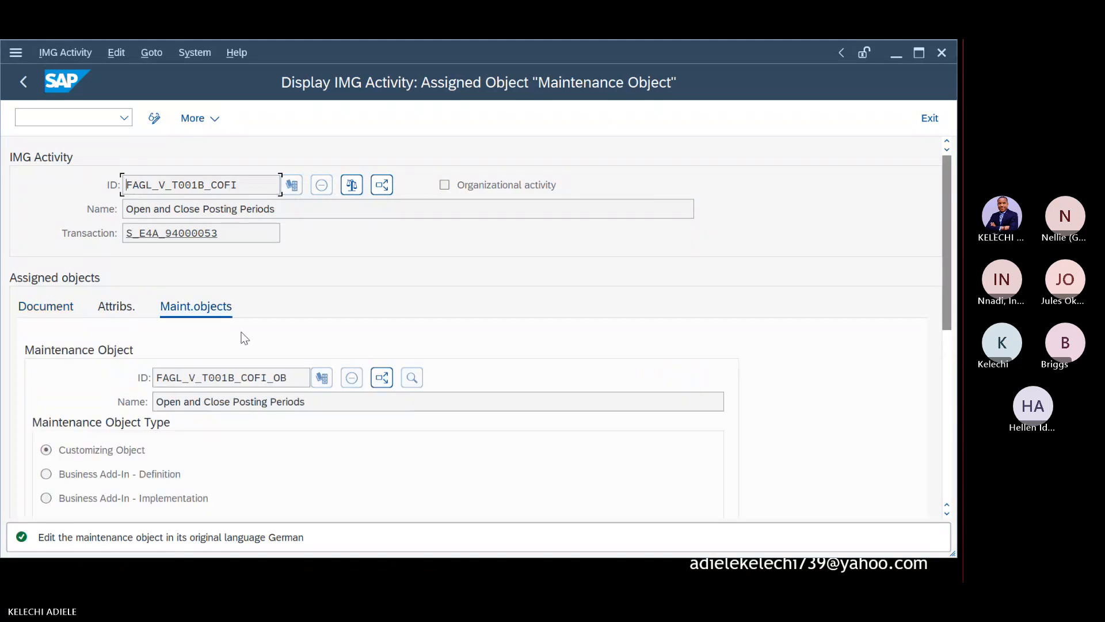
pyautogui.scroll(-5, 951, 250)
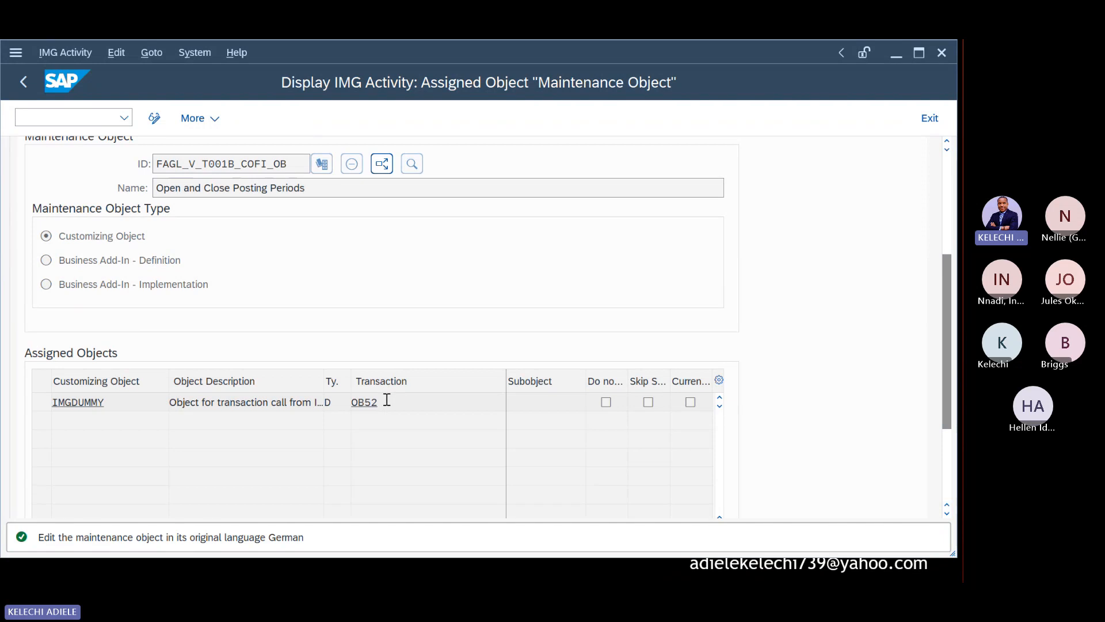
# Step: Copy the transaction code OB52 from the assigned objects and paste it into D5 of the Excel sheet
pyautogui.moveTo(387, 400); pyautogui.dragTo(351, 403)
pyautogui.hotkey('ctrl', 'c')
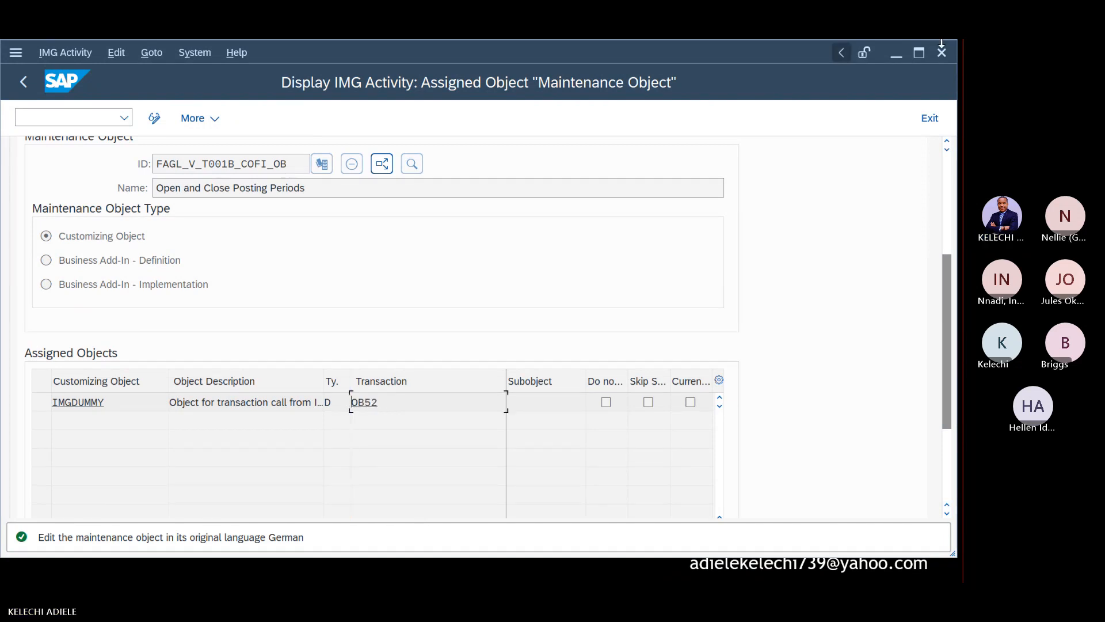
pyautogui.click(901, 58)
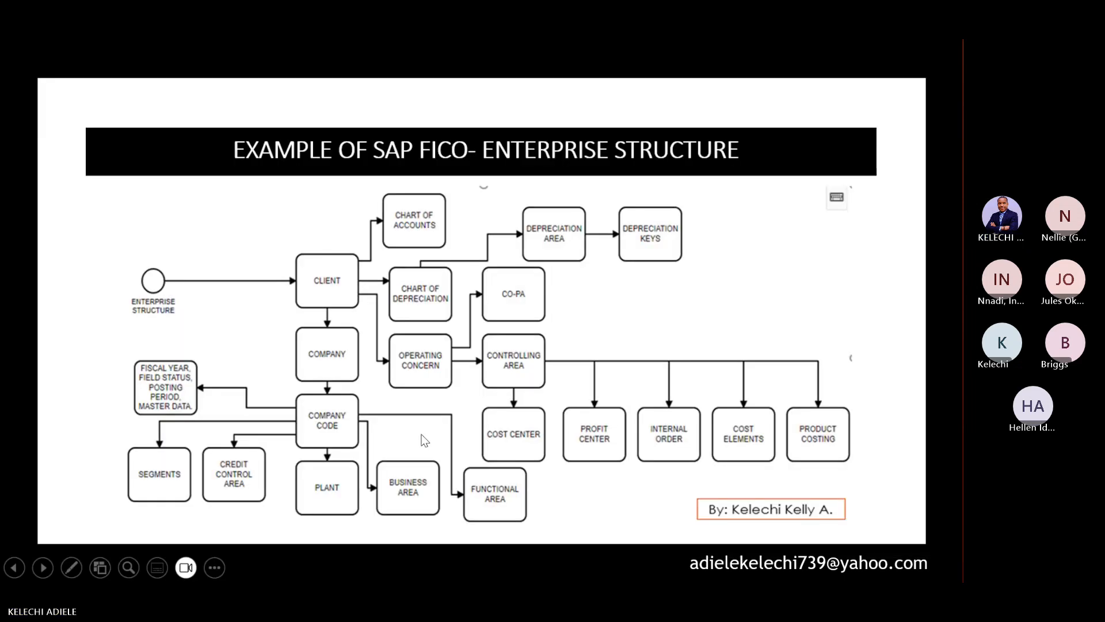
pyautogui.press('Escape')
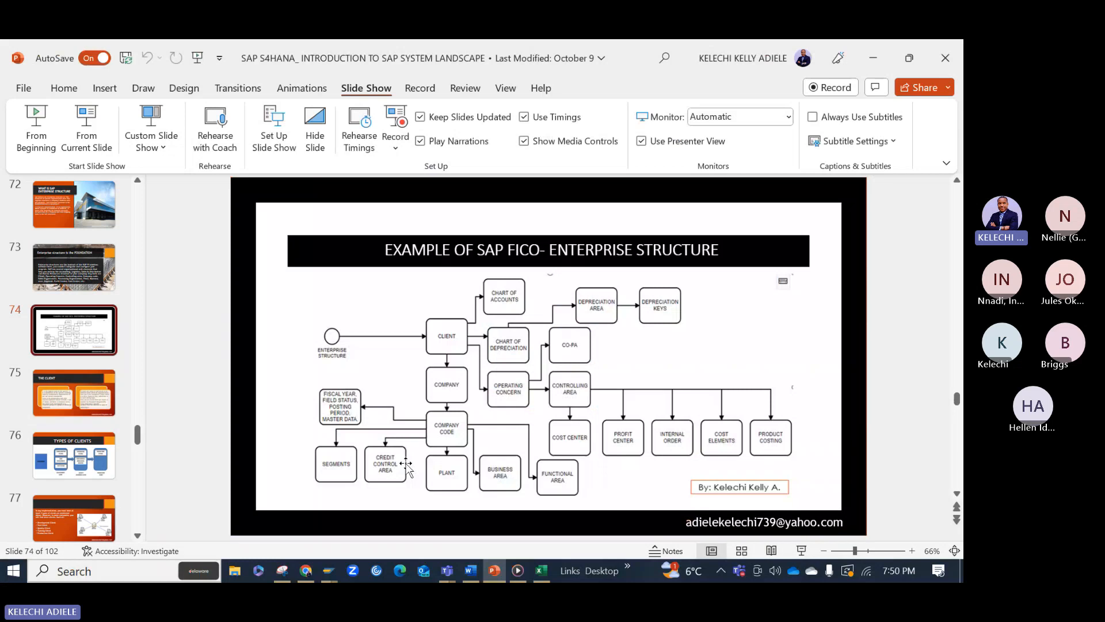
pyautogui.click(541, 570)
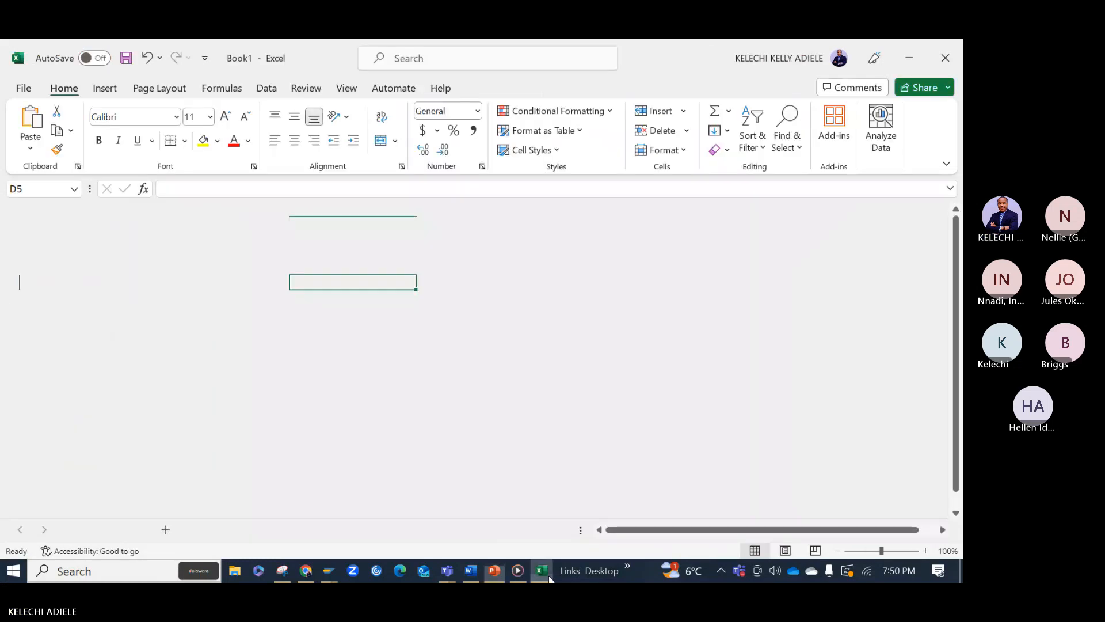
pyautogui.hotkey('ctrl', 'v')
pyautogui.click(336, 315)
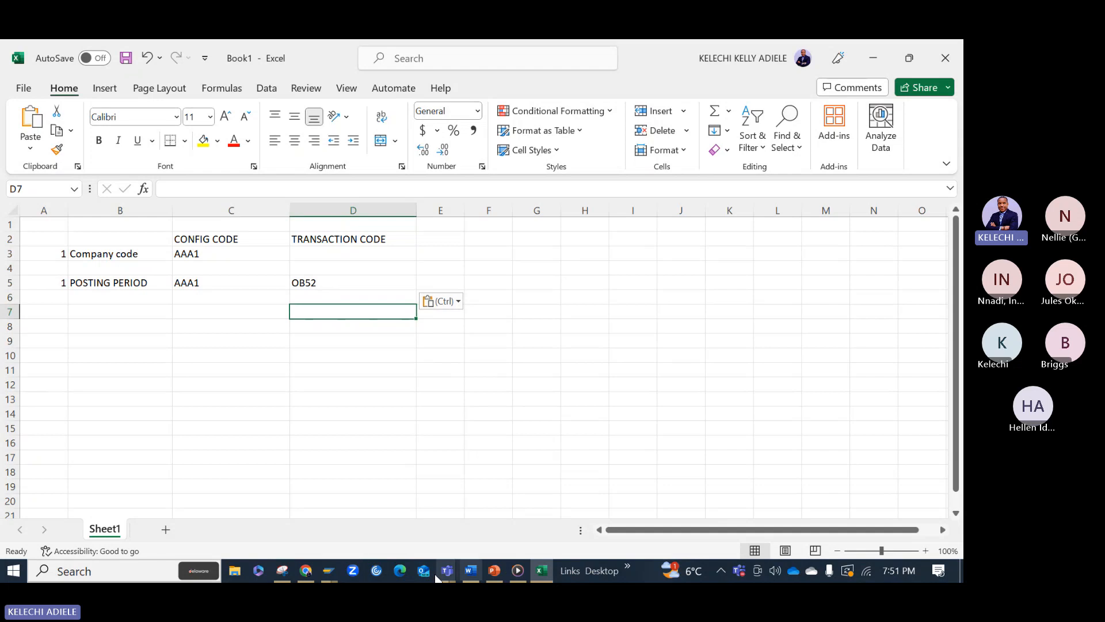
# Step: Switch back to SAP and leave the IMG activity display for the Easy Access screen with /n
pyautogui.moveTo(377, 572)
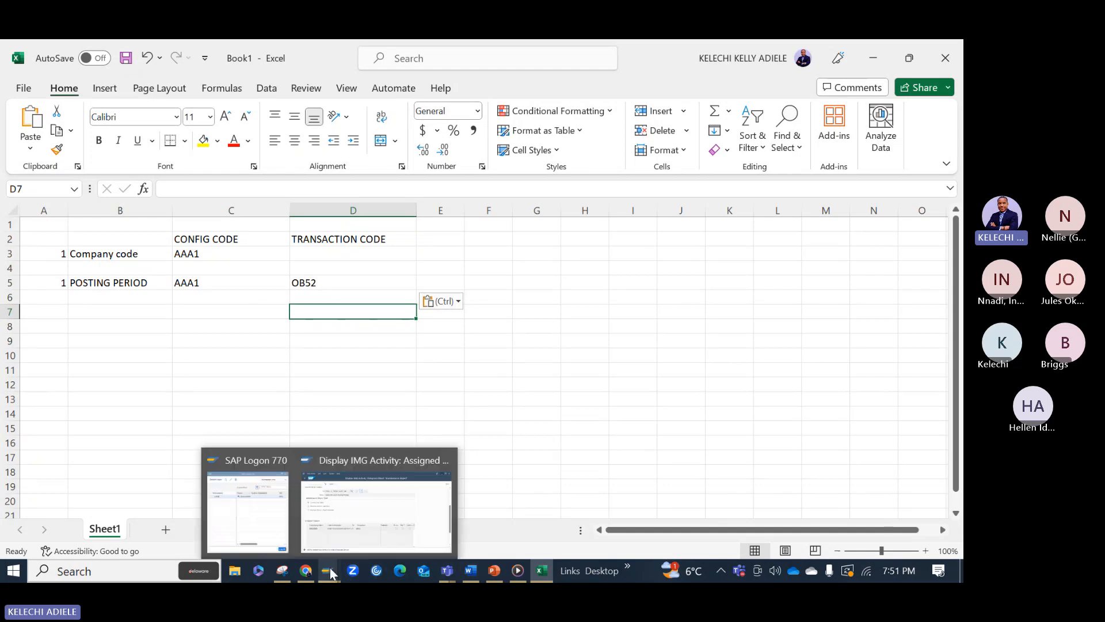
pyautogui.click(361, 521)
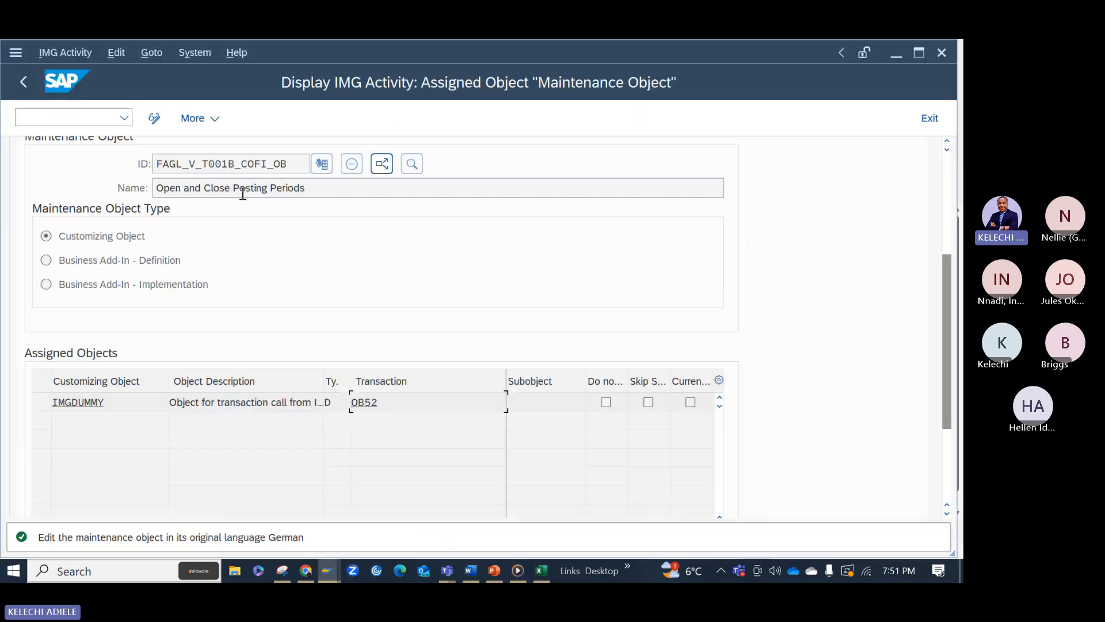
pyautogui.write('/n')
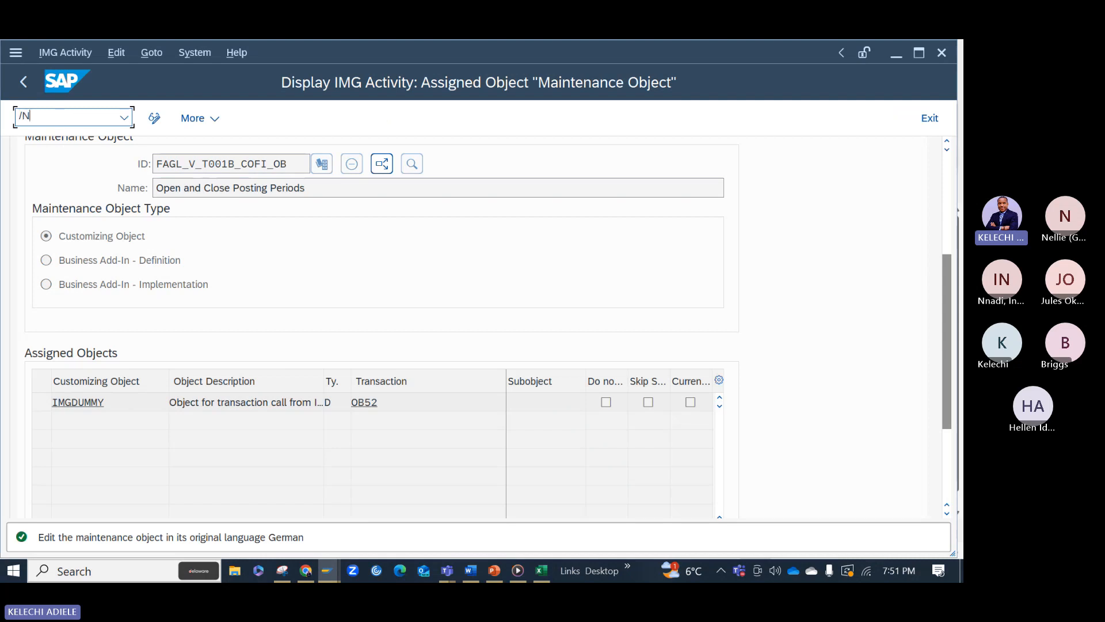
pyautogui.press('Return')
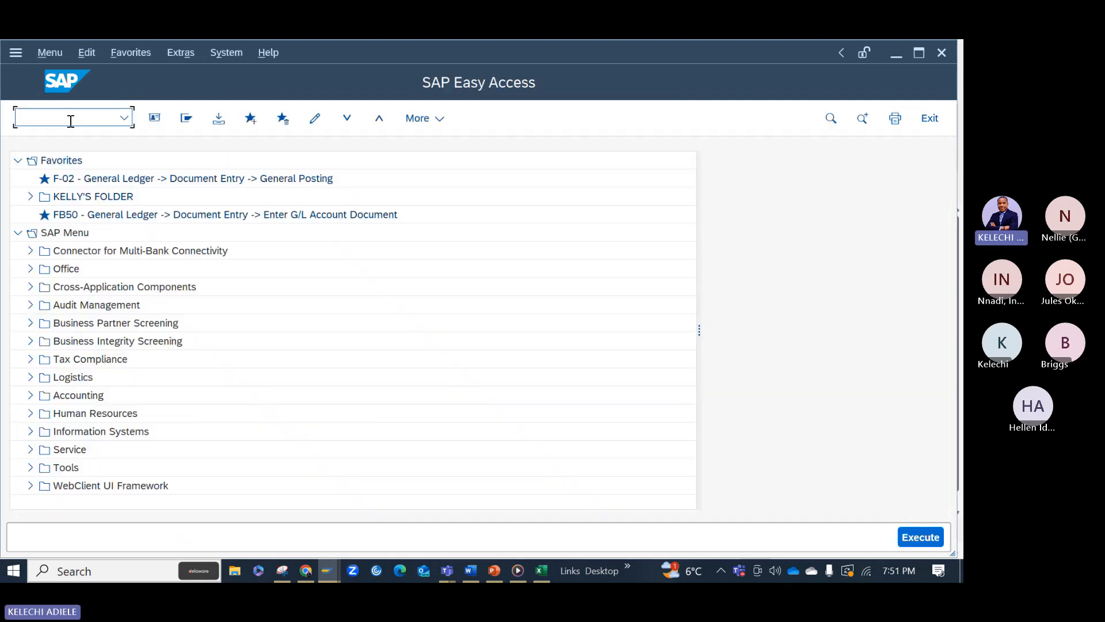
# Step: Run transaction OB52, display the posting period intervals for all variants, and return to the Easy Access screen
pyautogui.write('OB52')
pyautogui.press('Return')
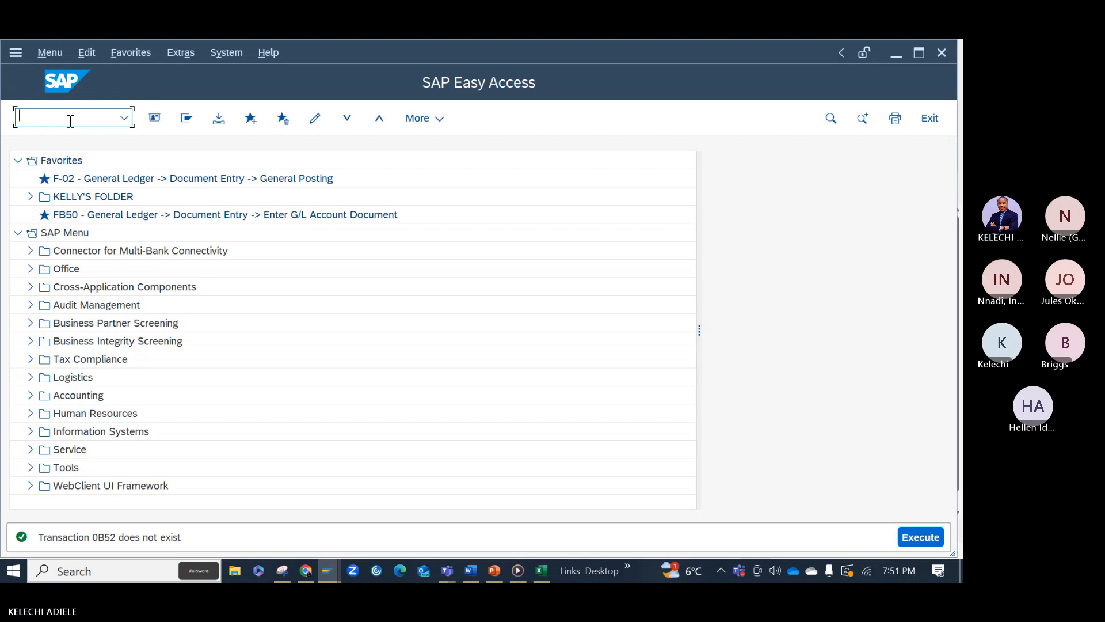
pyautogui.write('OB52')
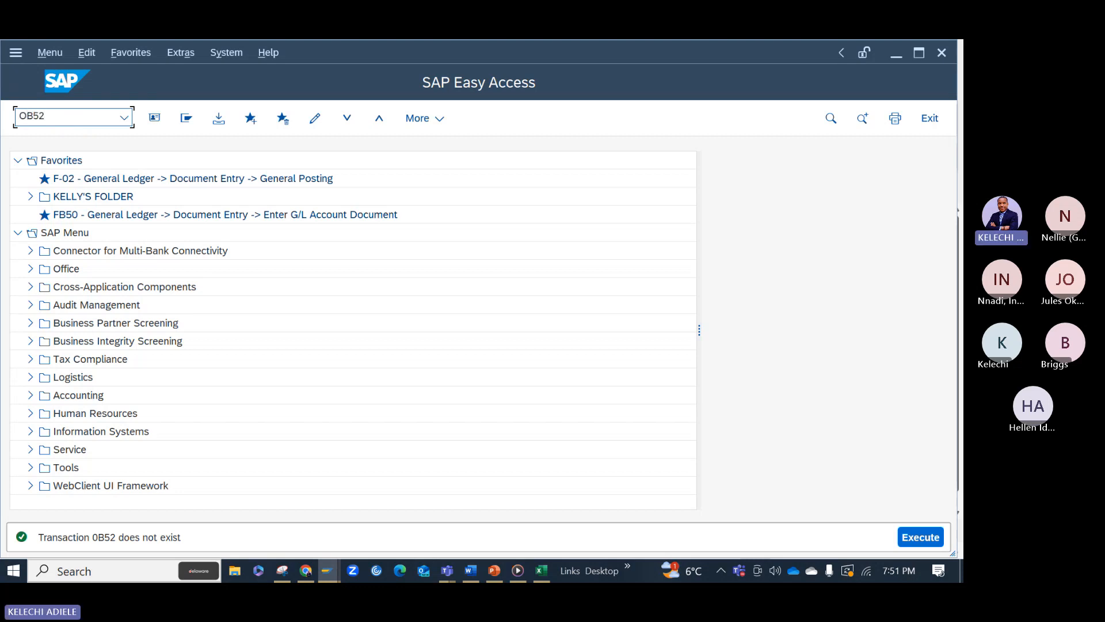
pyautogui.press('Return')
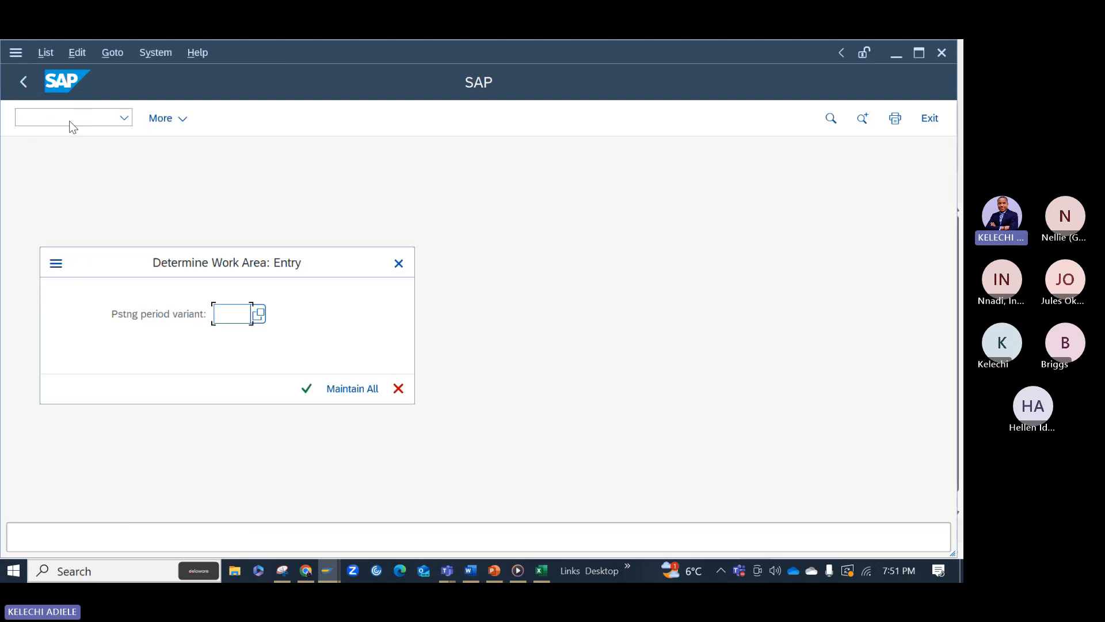
pyautogui.write('AAA1')
pyautogui.click(370, 393)
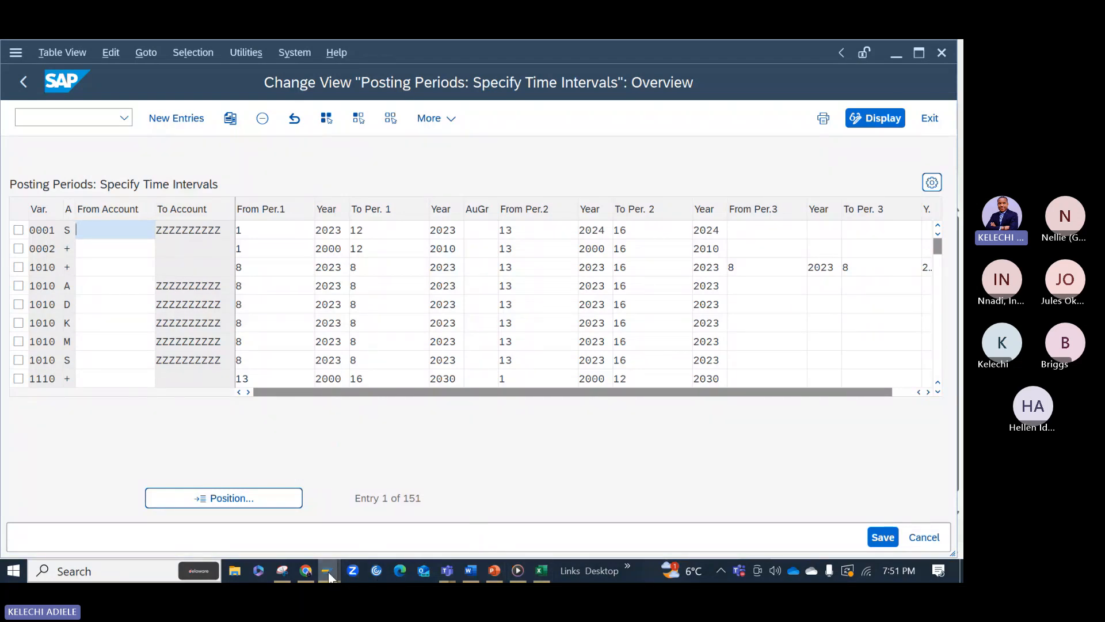
pyautogui.click(21, 82)
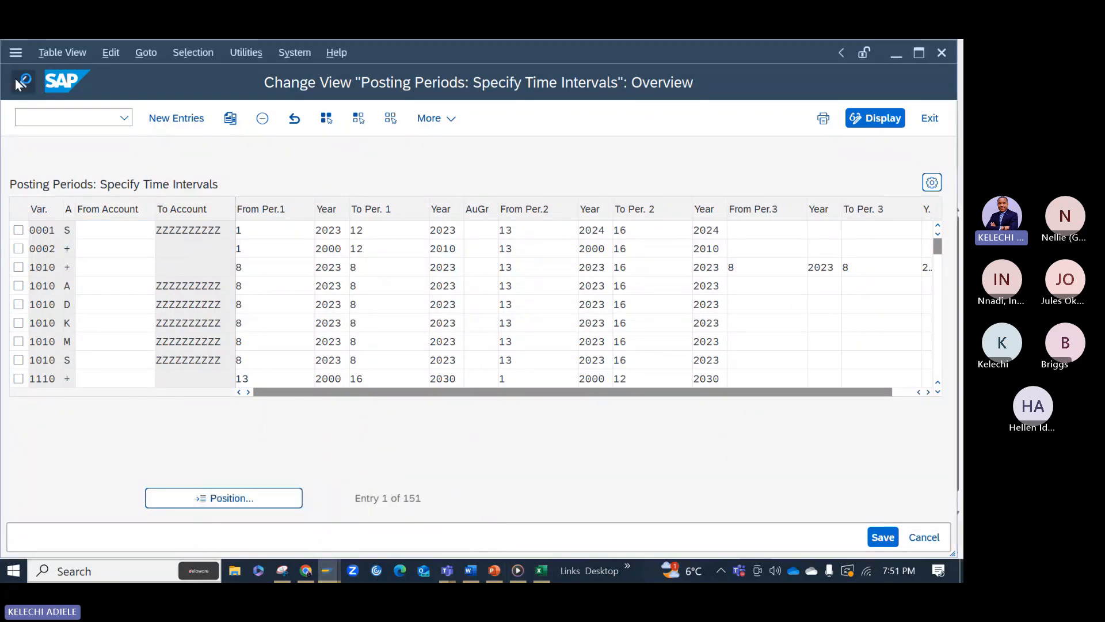
pyautogui.click(21, 82)
# Step: Run SPRO, open the SAP Reference IMG and expand Financial Accounting Global Settings, Ledgers, down to Fiscal Year and Posting Periods
pyautogui.write('S')
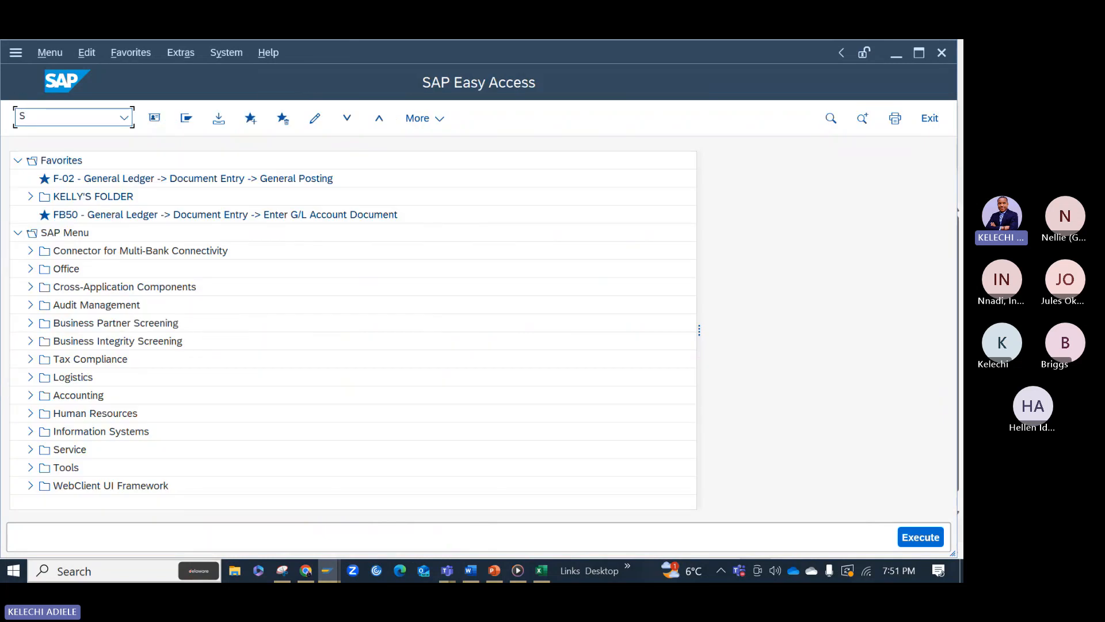
pyautogui.write('PRO')
pyautogui.press('Return')
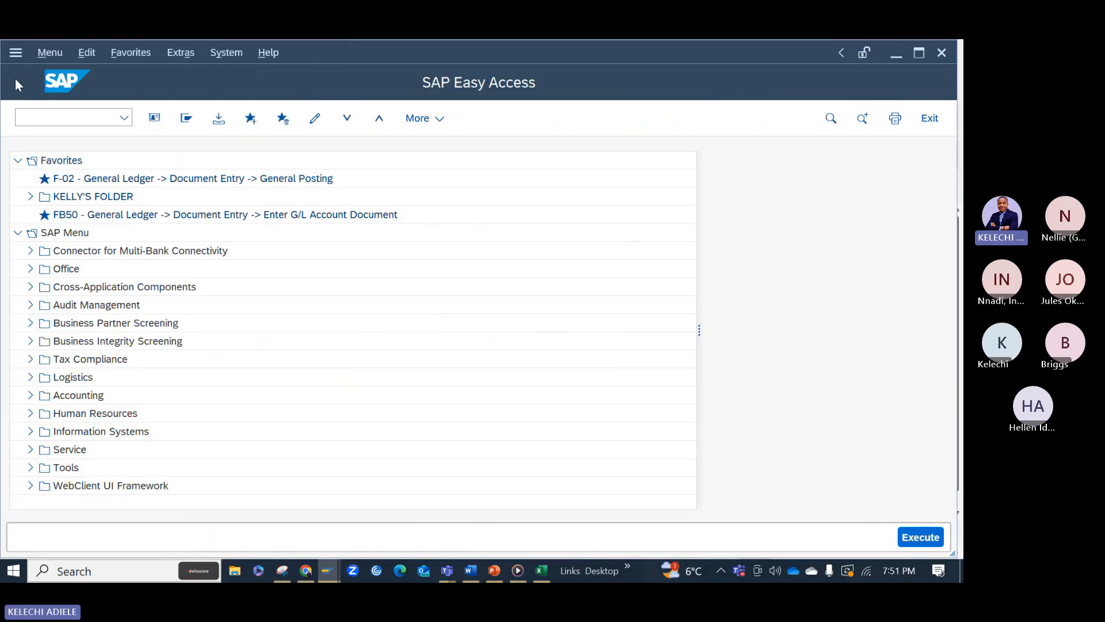
pyautogui.click(200, 114)
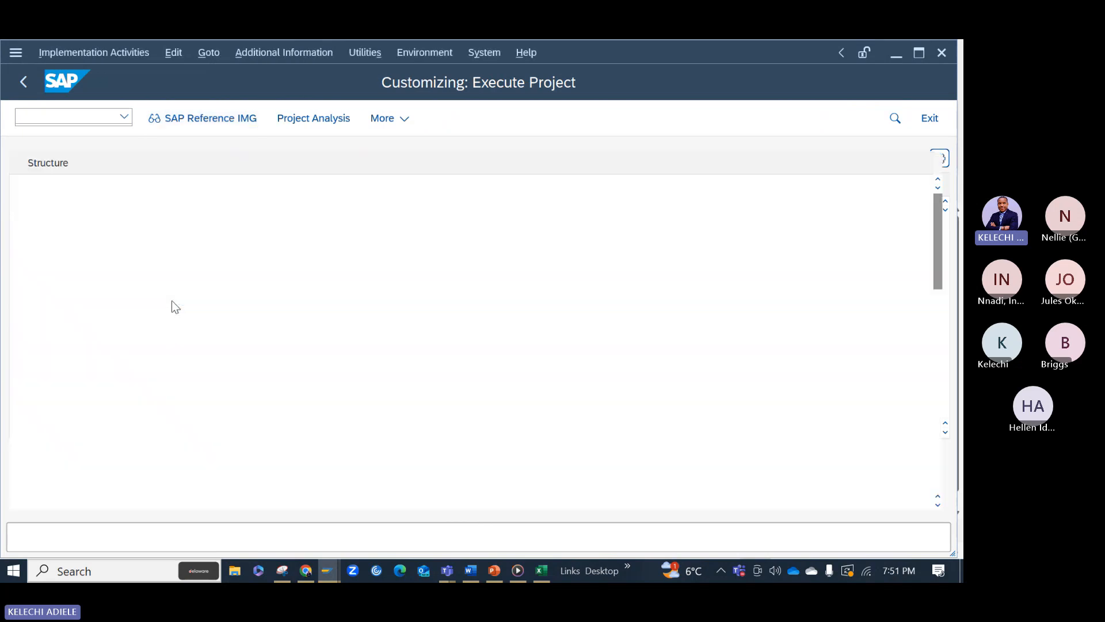
pyautogui.click(50, 345)
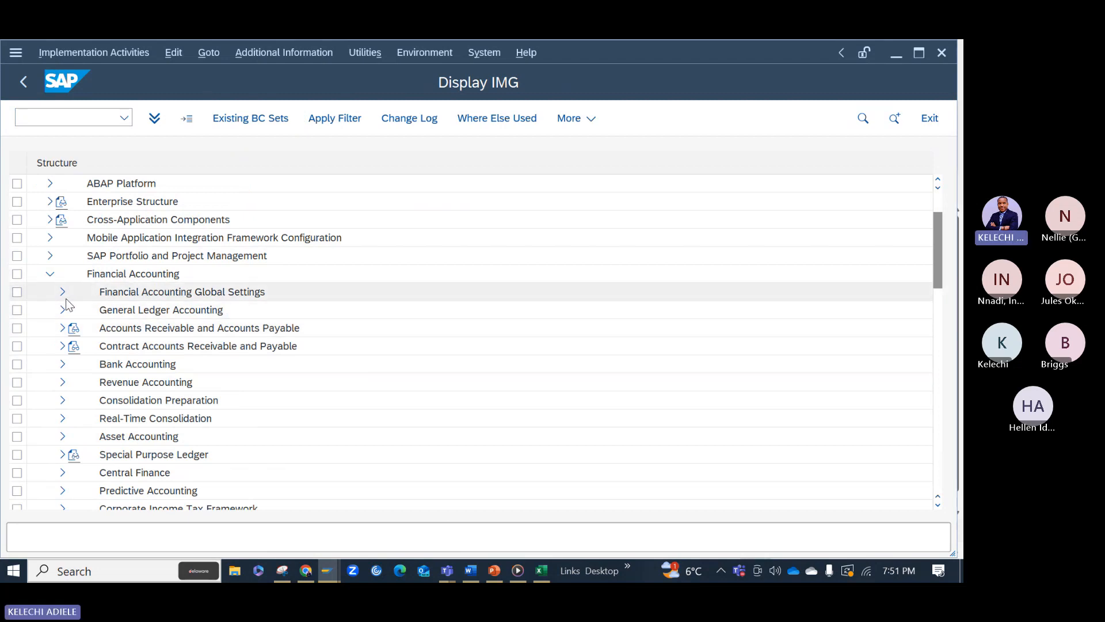
pyautogui.click(63, 293)
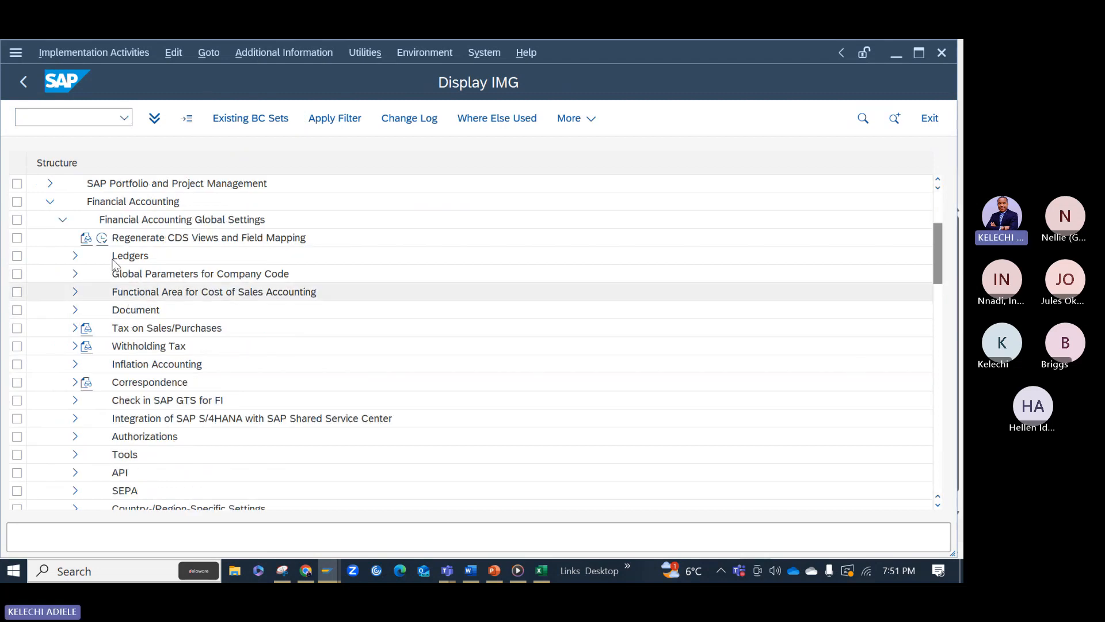
pyautogui.click(77, 257)
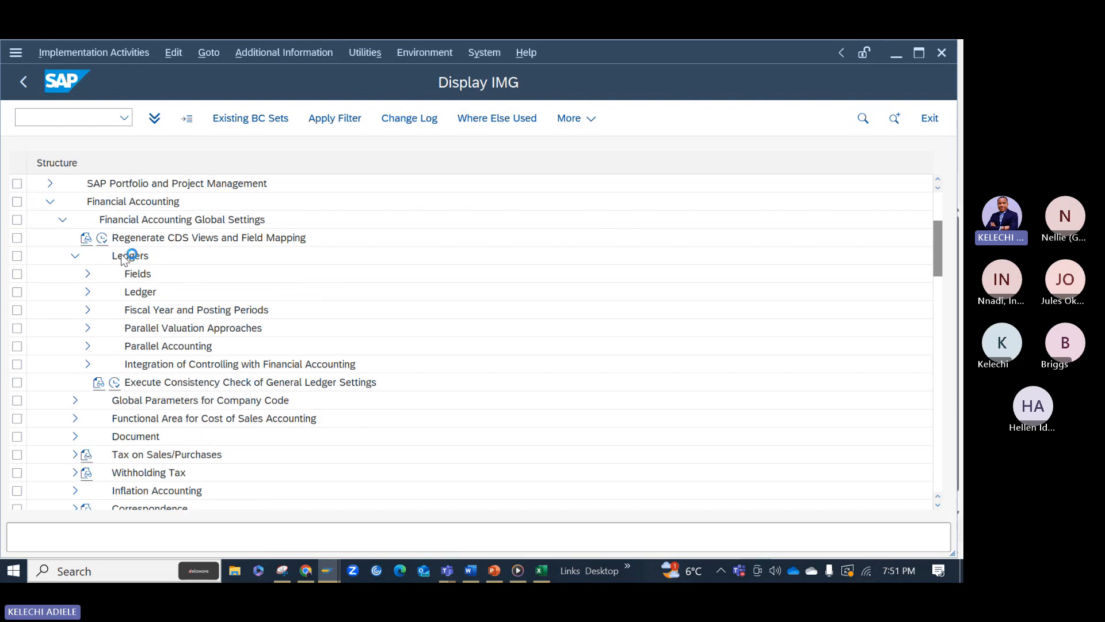
pyautogui.click(89, 311)
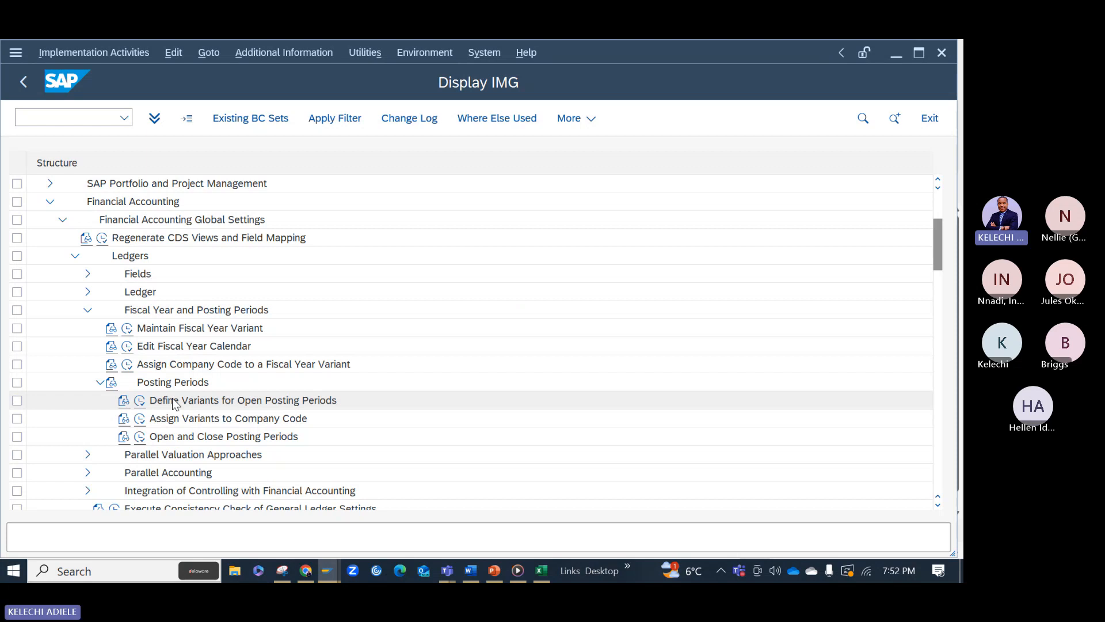
# Step: Check the Excel list, return to SAP and display the assigned maintenance objects of the Define Variants for Open Posting Periods activity
pyautogui.click(549, 580)
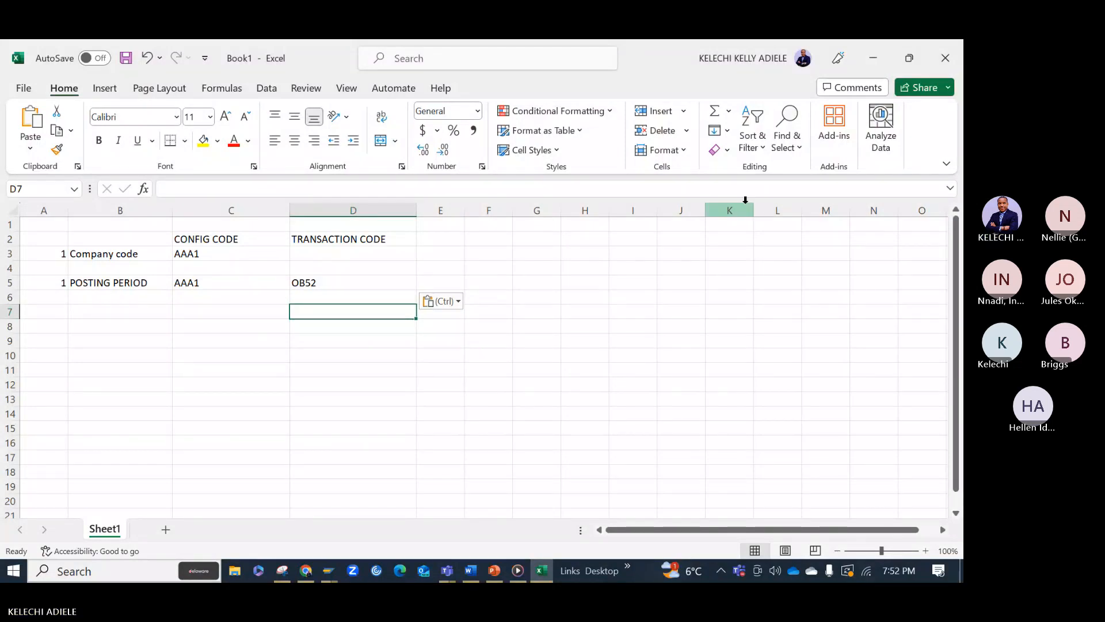
pyautogui.click(873, 58)
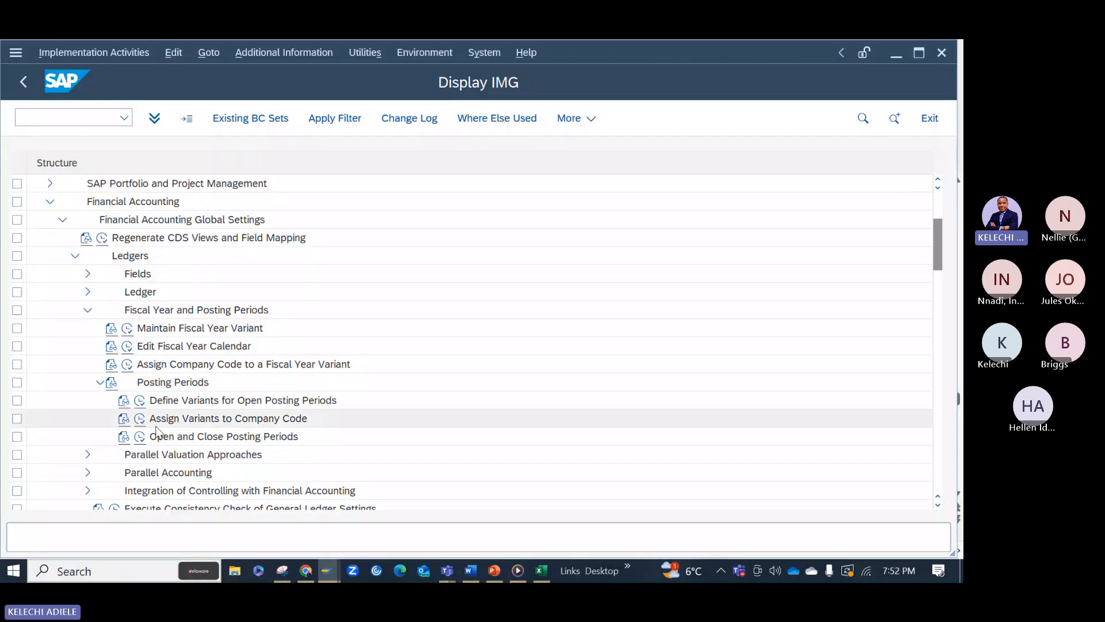
pyautogui.click(143, 403)
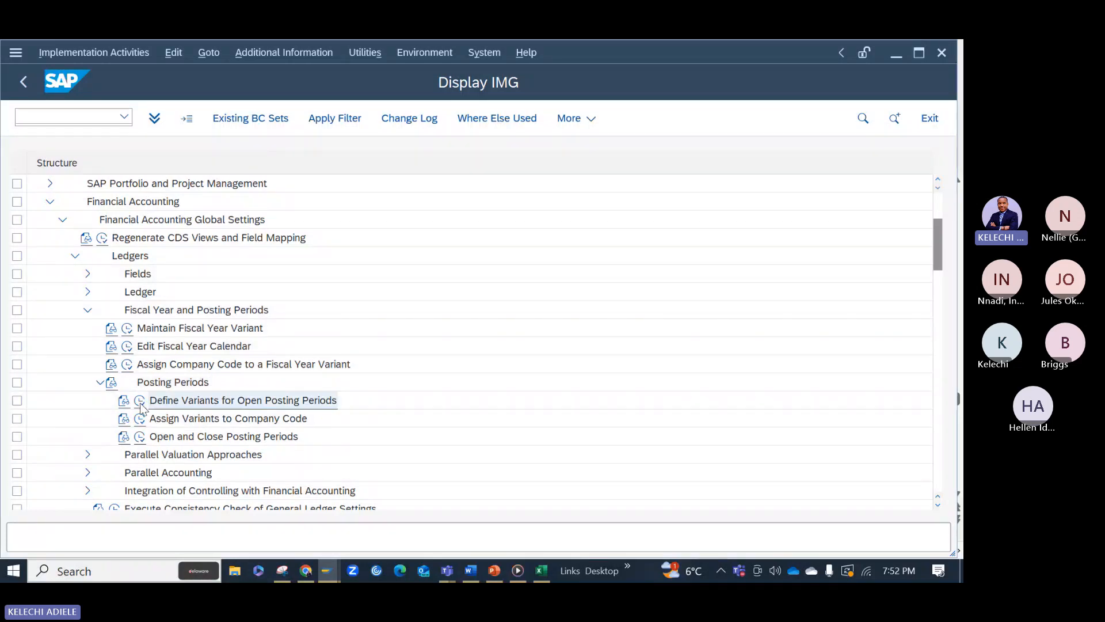
pyautogui.rightClick(143, 406)
pyautogui.click(216, 366)
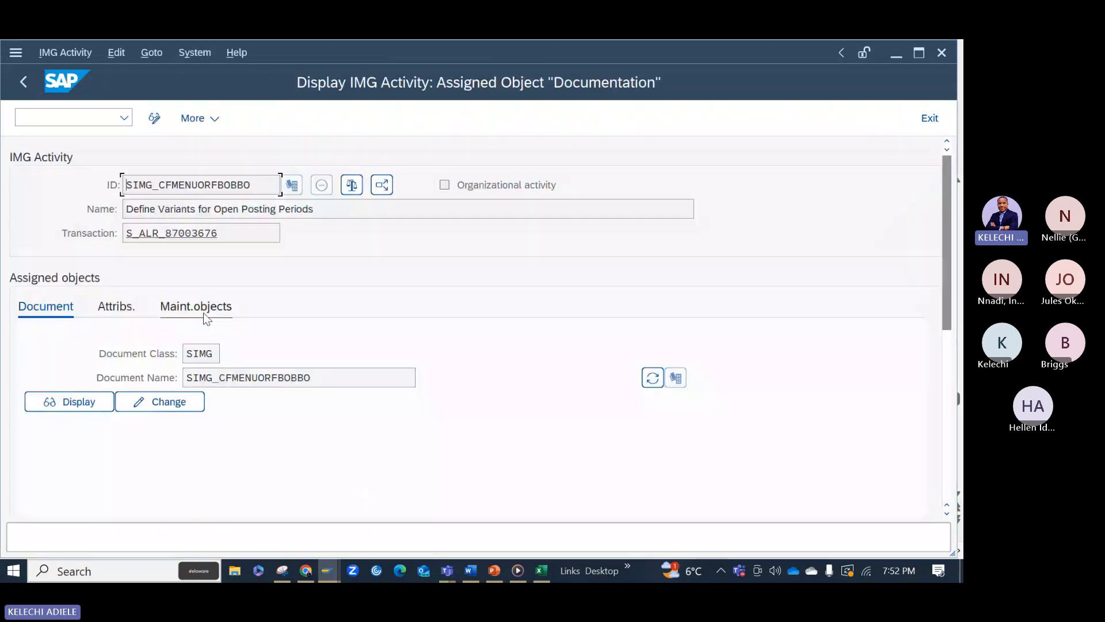
pyautogui.click(202, 308)
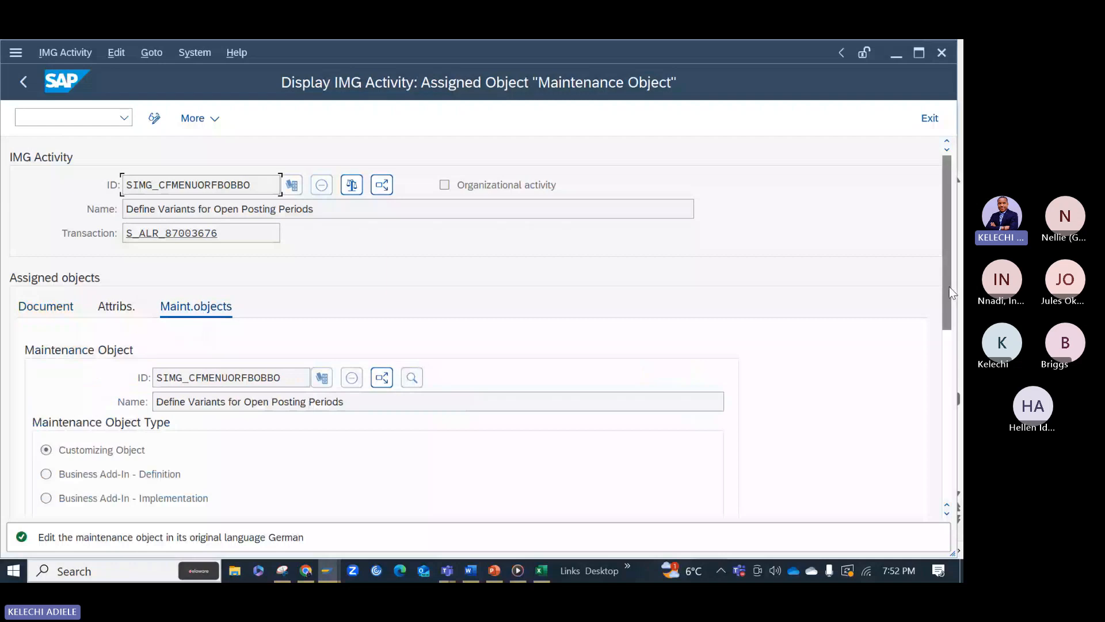
pyautogui.scroll(-5, 953, 294)
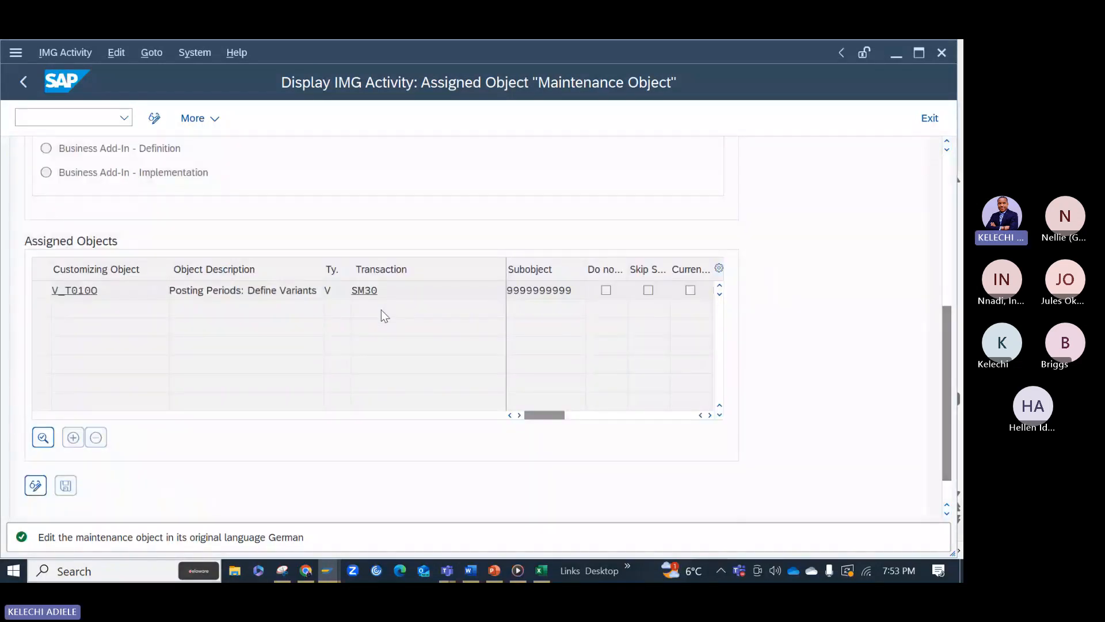
# Step: Examine the header data and transport options of customizing object V_T010O, and return to the IMG structure
pyautogui.click(93, 291)
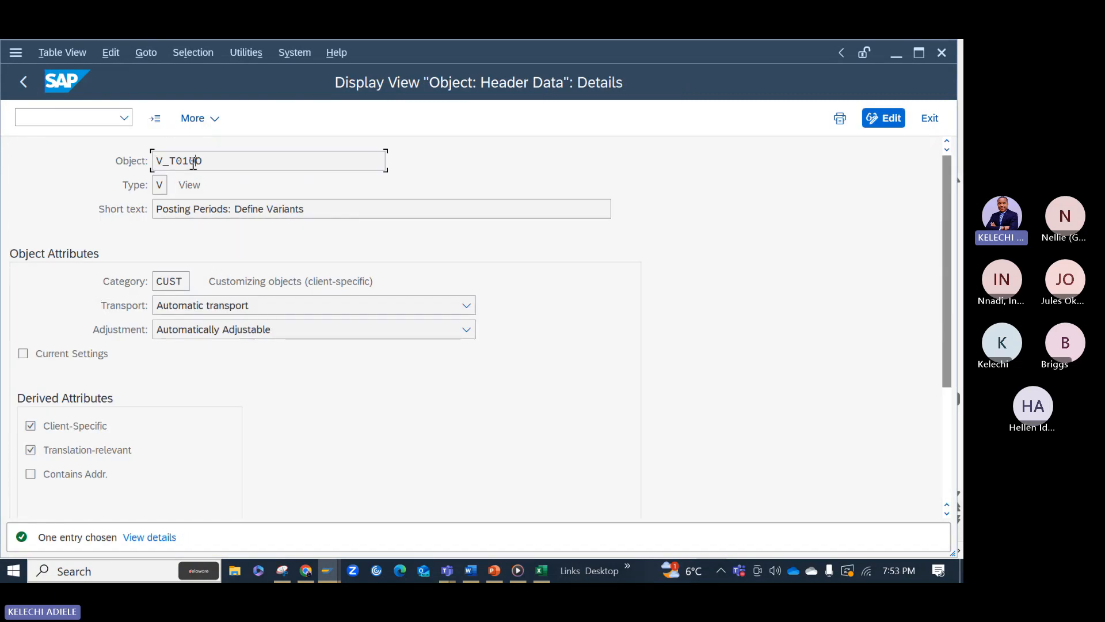
pyautogui.click(314, 307)
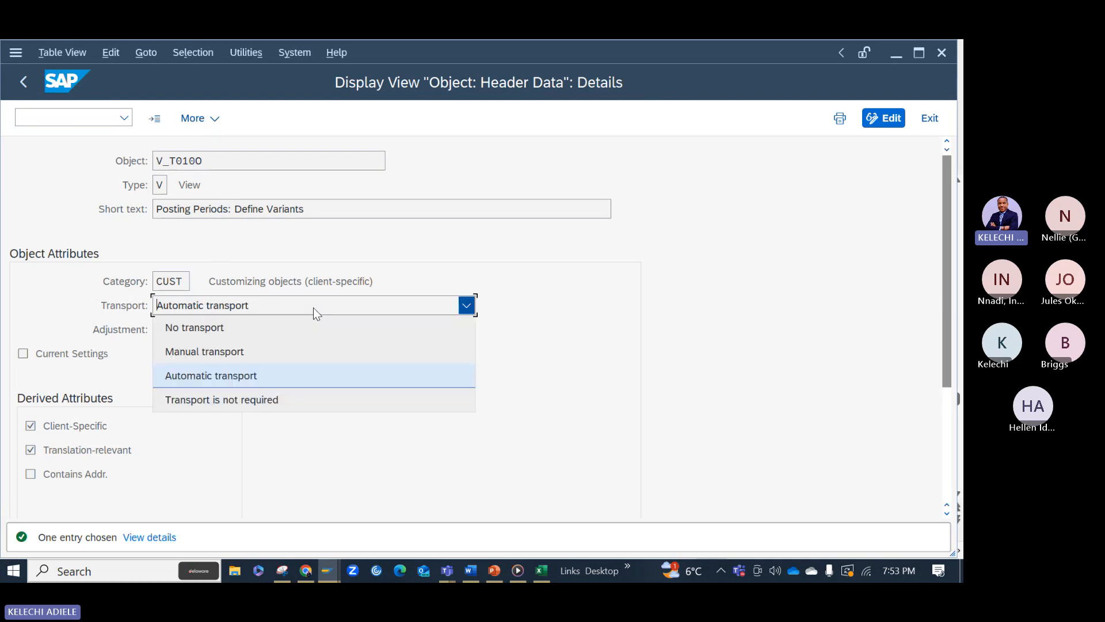
pyautogui.click(313, 307)
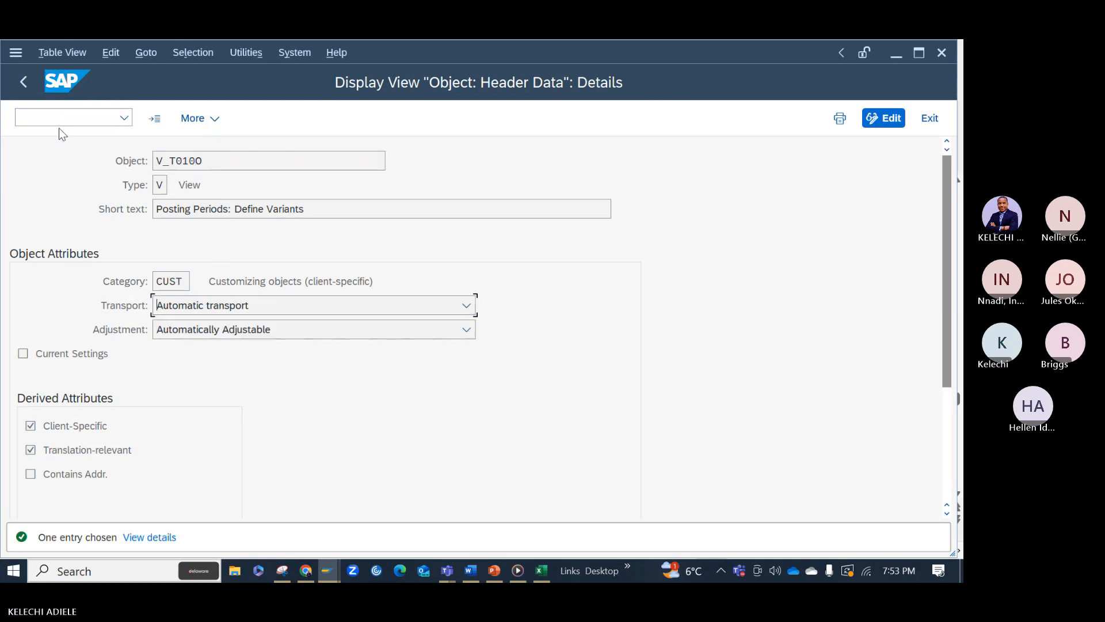
pyautogui.click(19, 82)
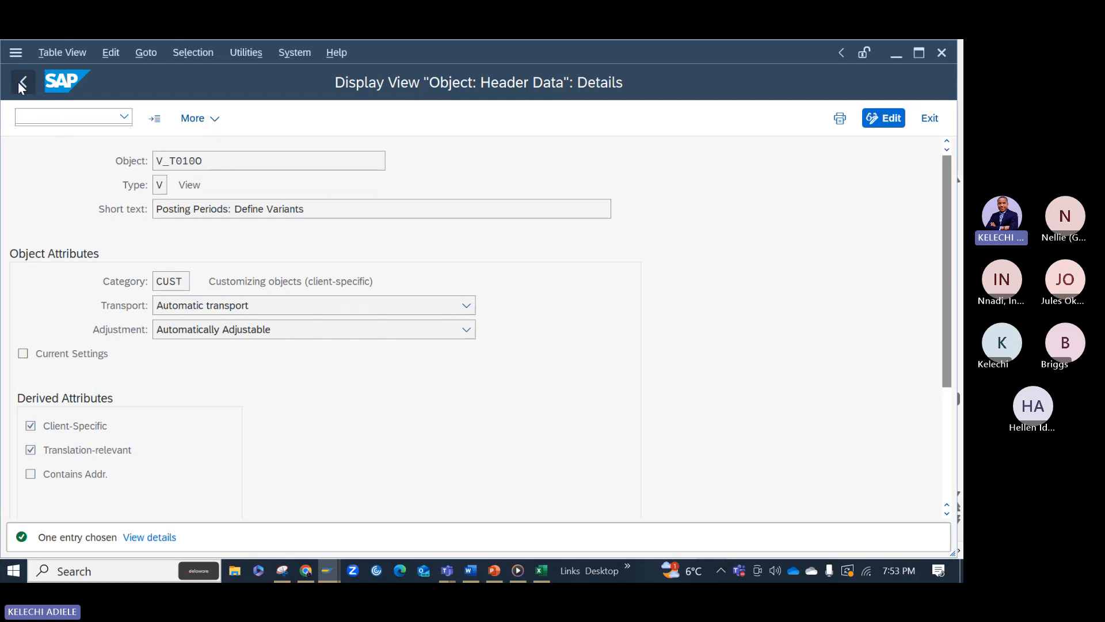
pyautogui.click(18, 81)
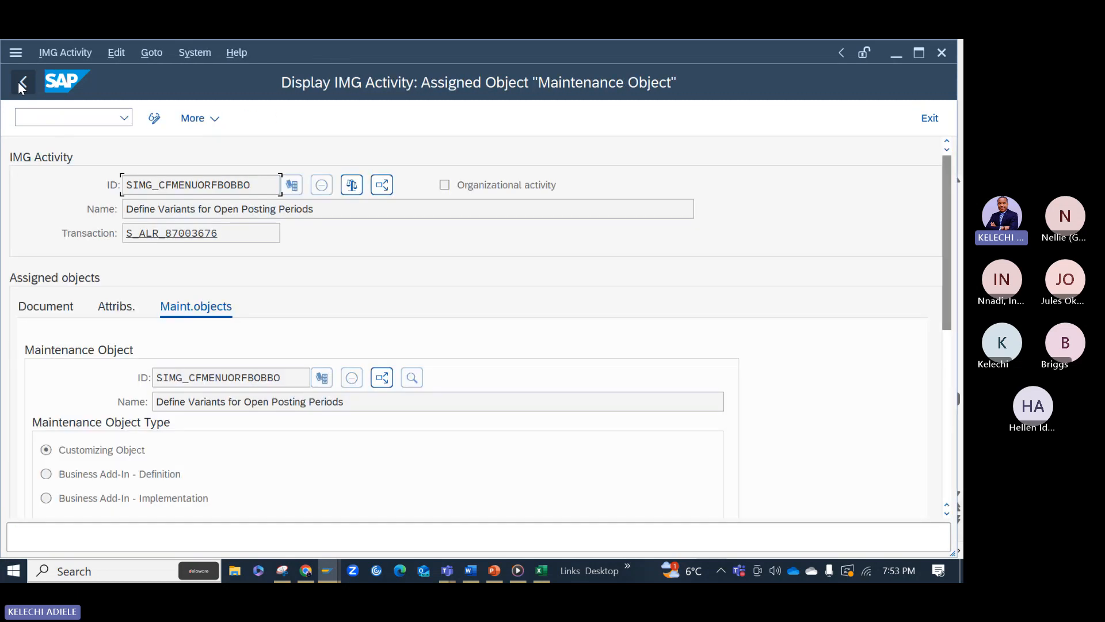
pyautogui.click(19, 82)
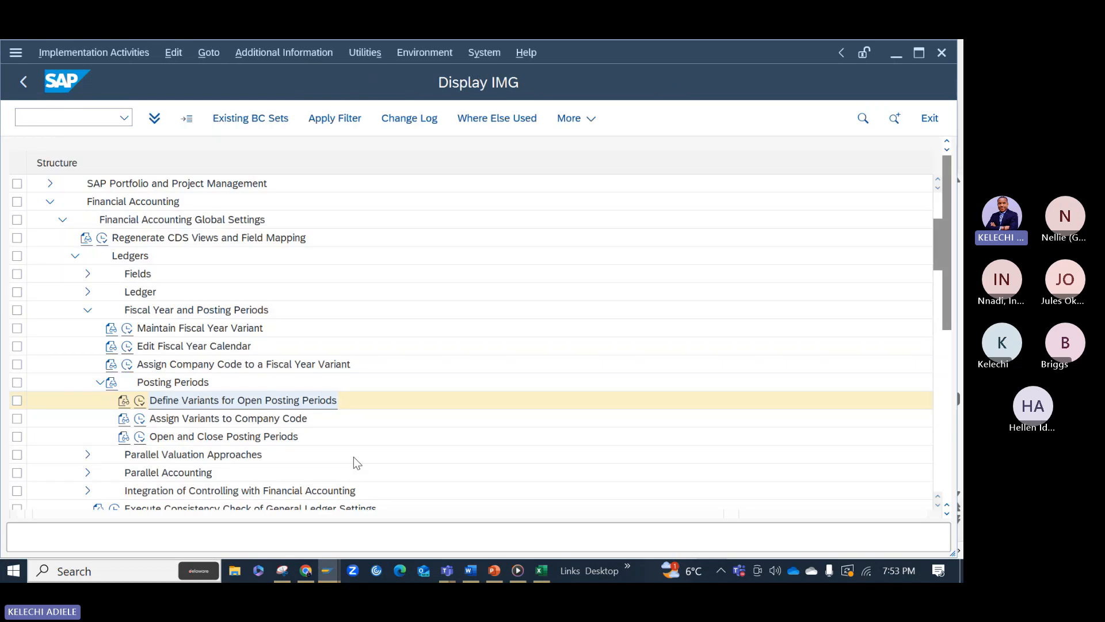
# Step: Switch to Excel, review the configuration list by highlighting A2:D8, and return to the SAP IMG
pyautogui.click(543, 573)
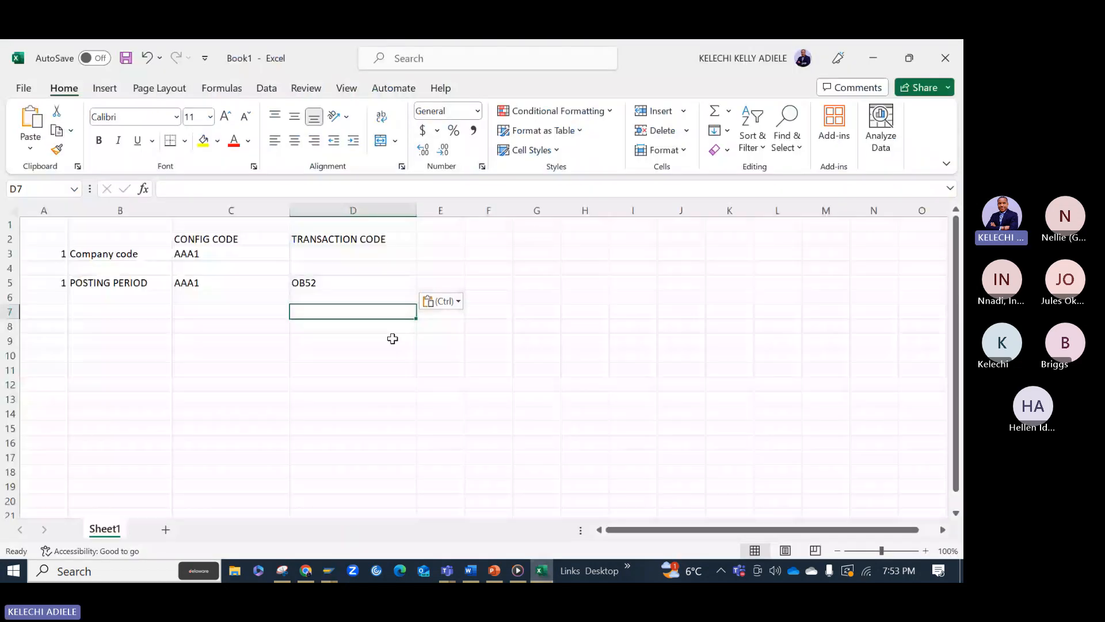
pyautogui.click(123, 254)
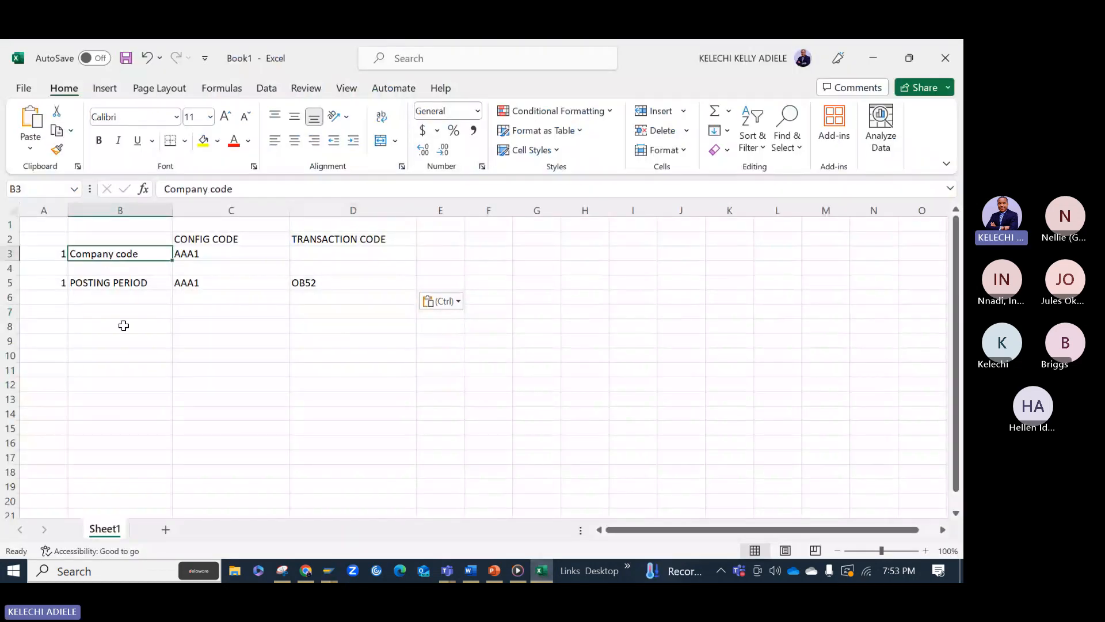
pyautogui.click(221, 255)
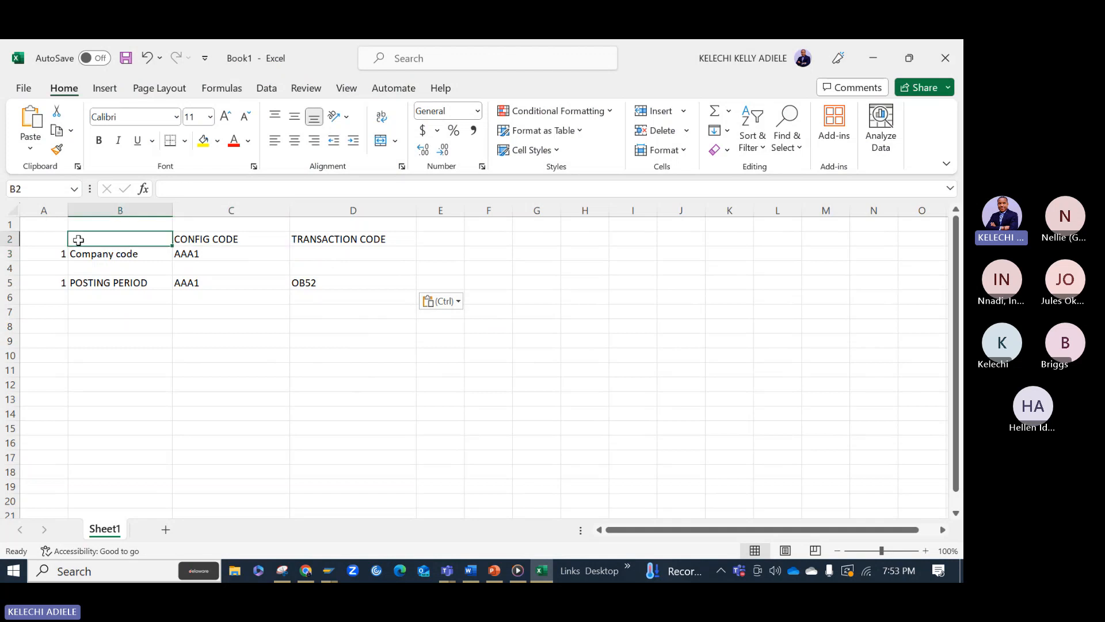
pyautogui.moveTo(76, 238); pyautogui.dragTo(313, 321)
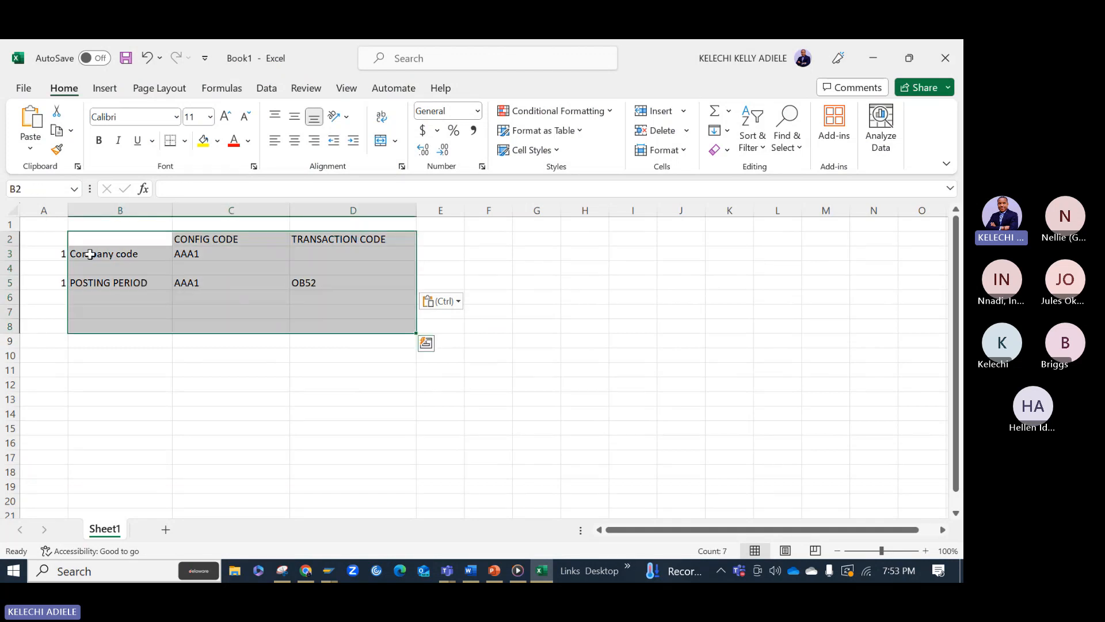
pyautogui.moveTo(61, 240); pyautogui.dragTo(324, 321)
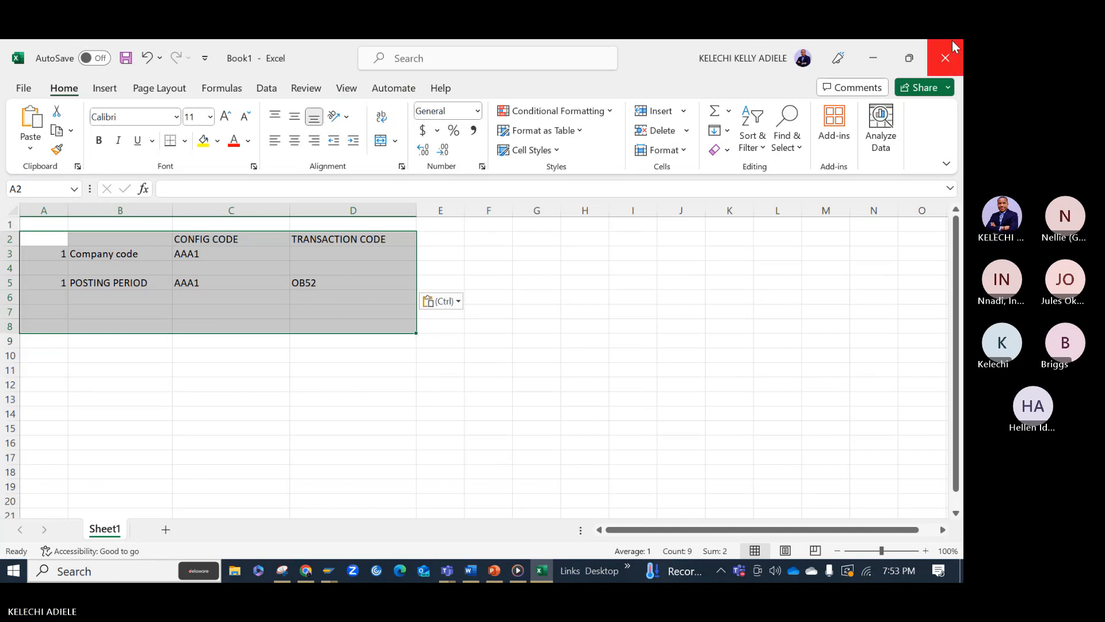
pyautogui.click(873, 58)
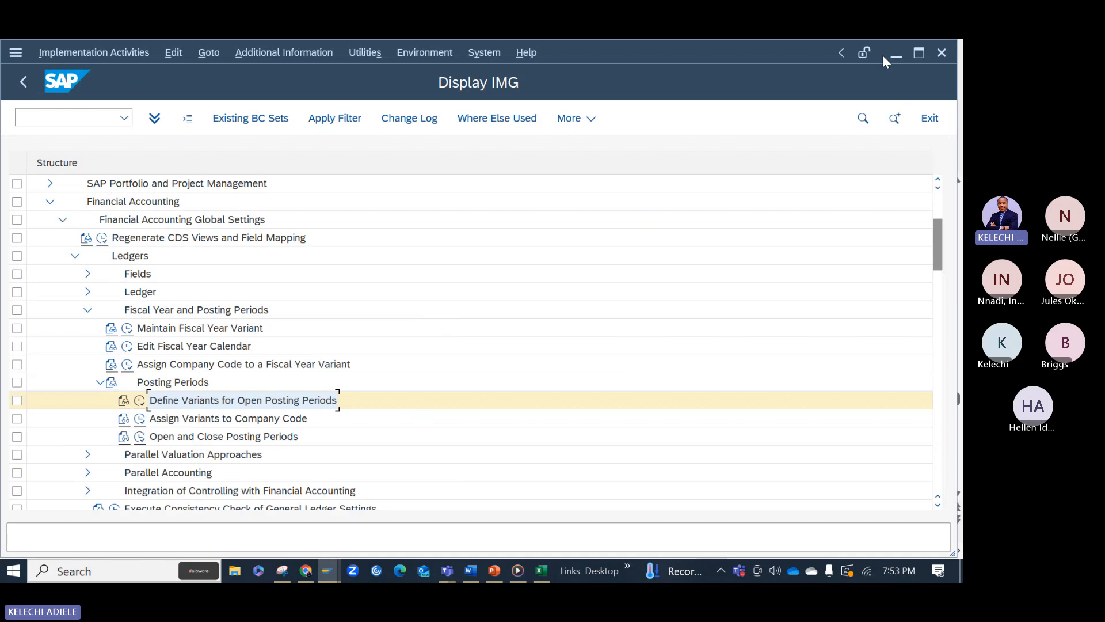
# Step: Switch to the Teams meeting window, mute the microphone and stop the meeting recording
pyautogui.click(450, 577)
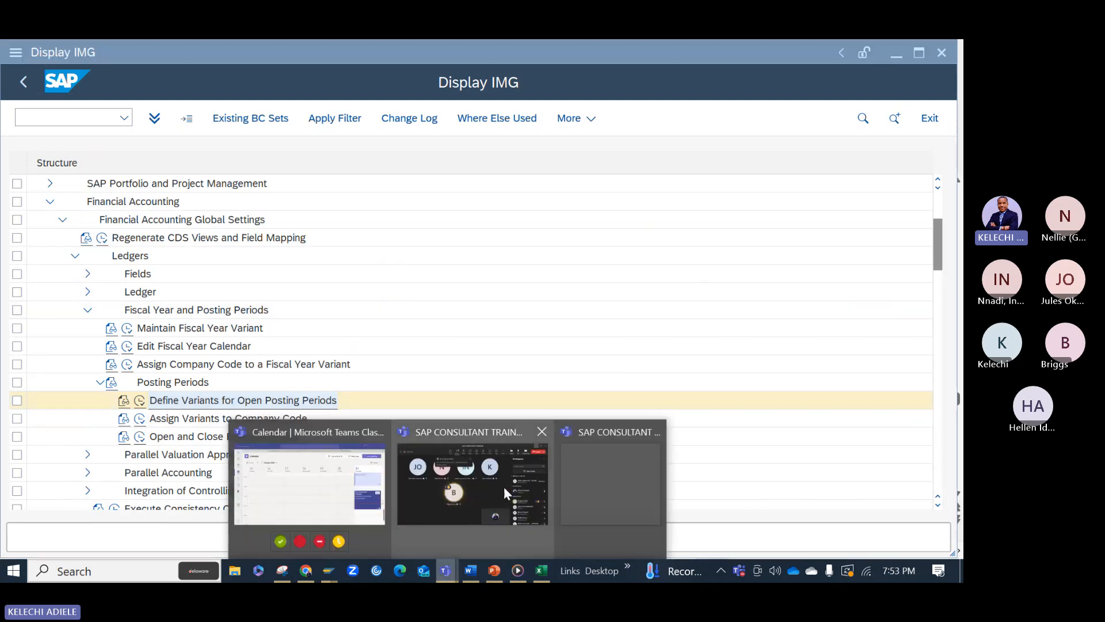
pyautogui.click(503, 486)
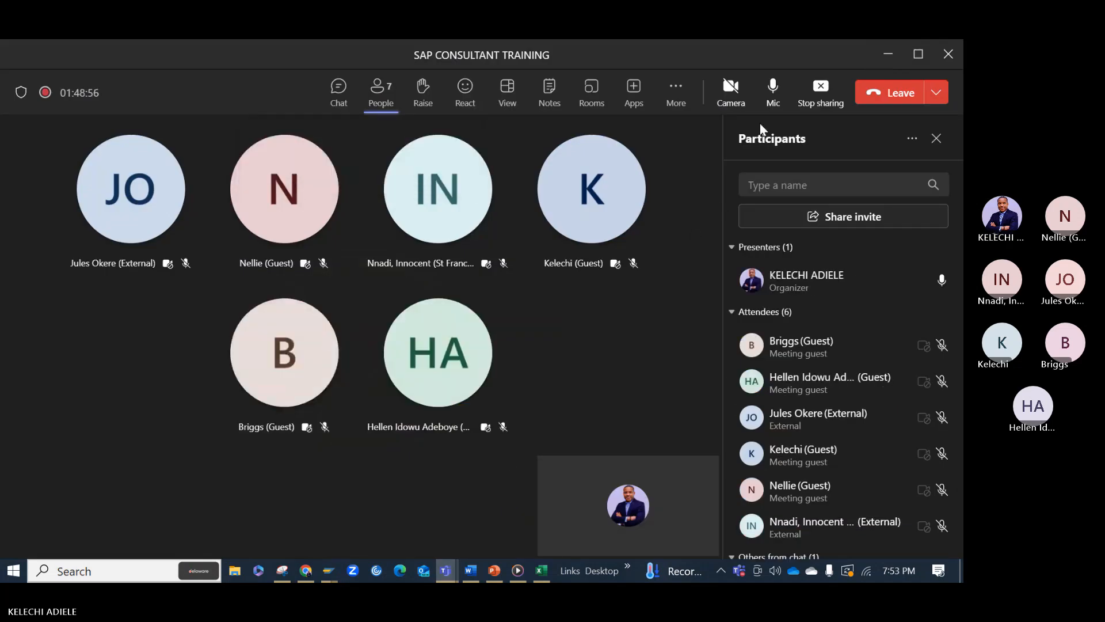
pyautogui.click(774, 111)
pyautogui.moveTo(518, 568)
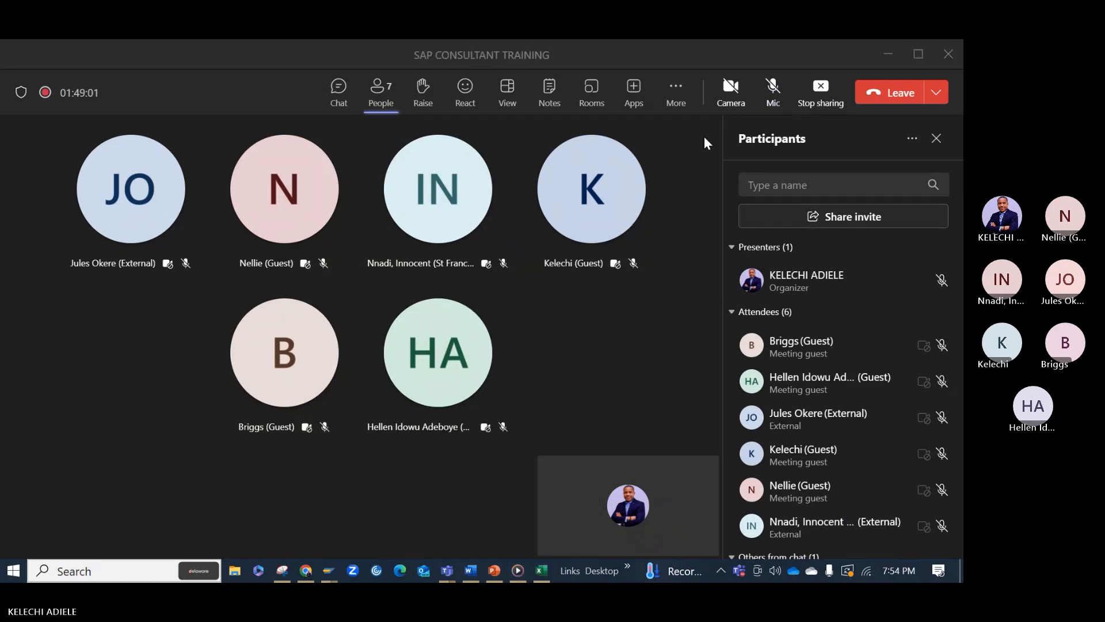
pyautogui.click(682, 104)
pyautogui.moveTo(705, 138)
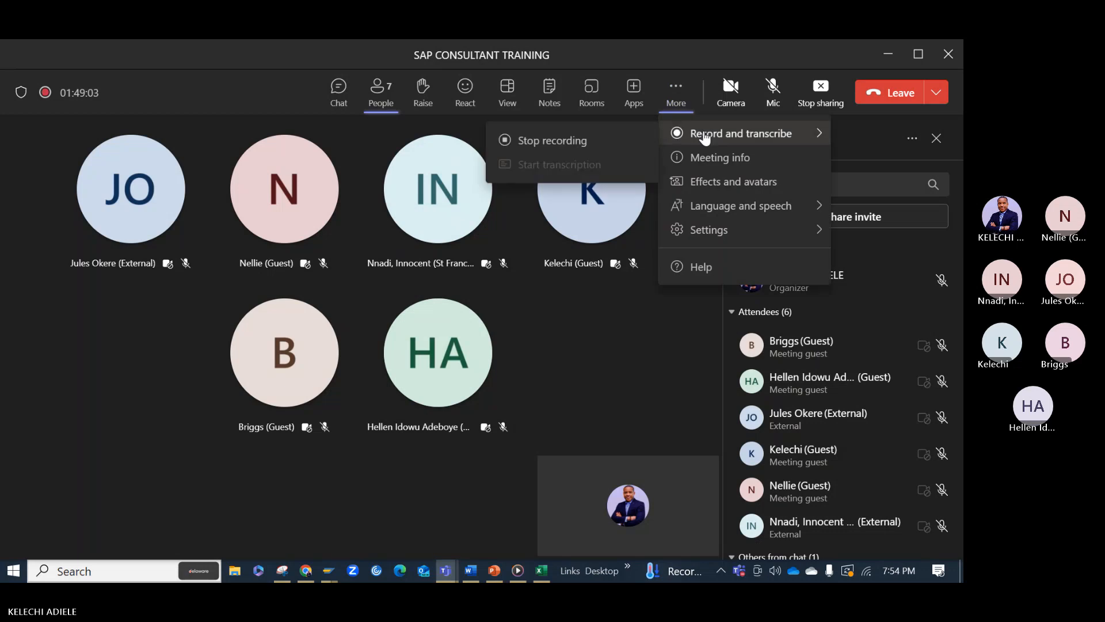
pyautogui.click(558, 148)
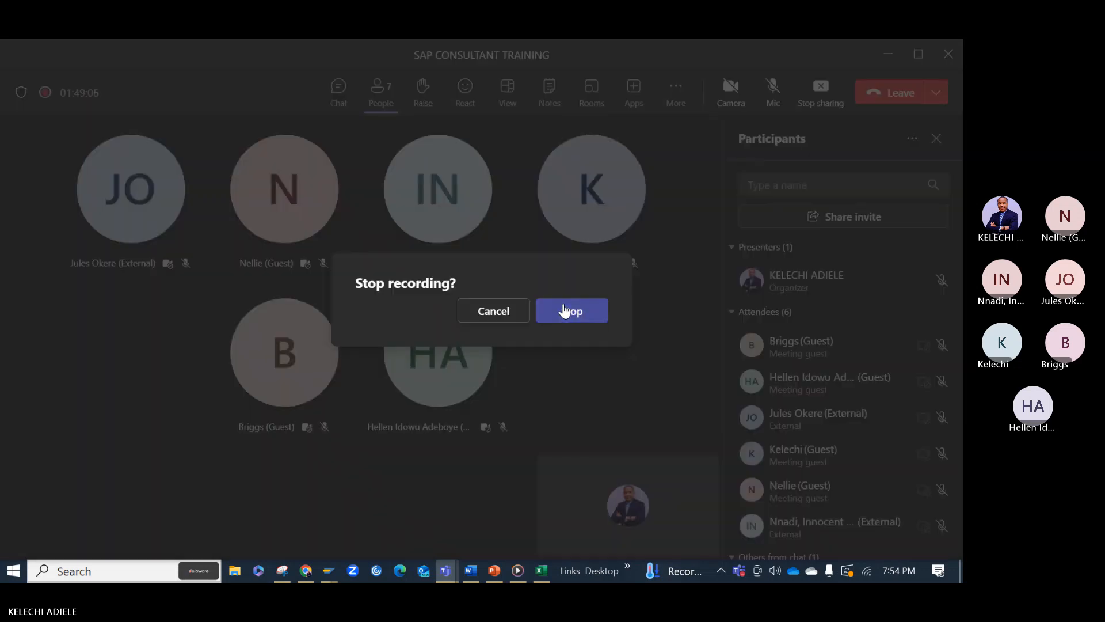